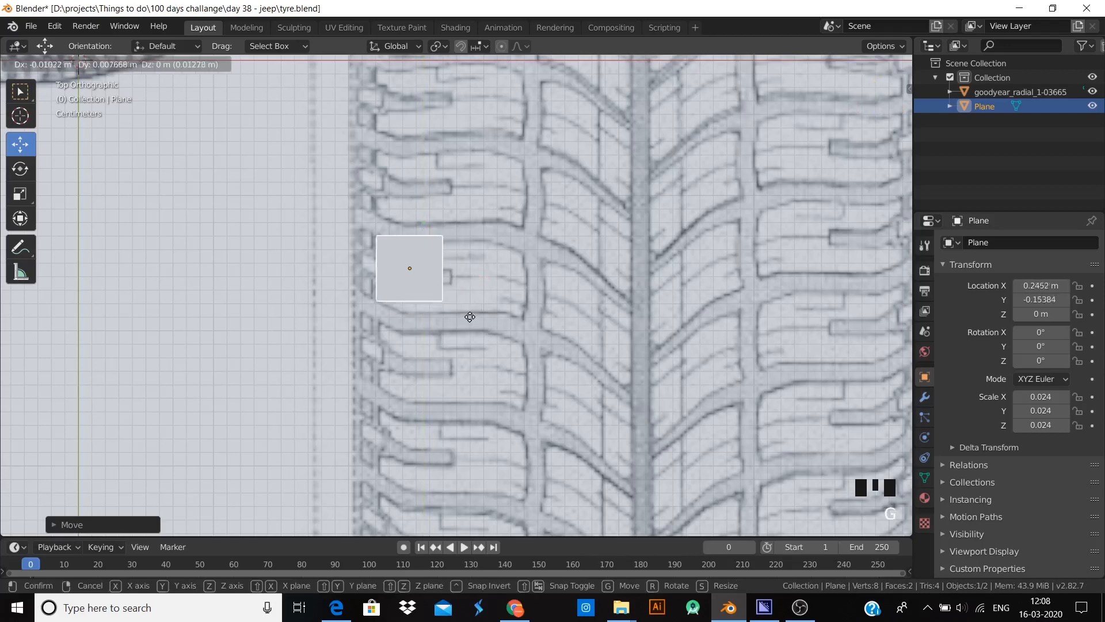
# - Place the plane at about X 0.235 m, Y -0.149 m and shift its right edge to match the outer tread block's slanted start
pyautogui.click(457, 312)
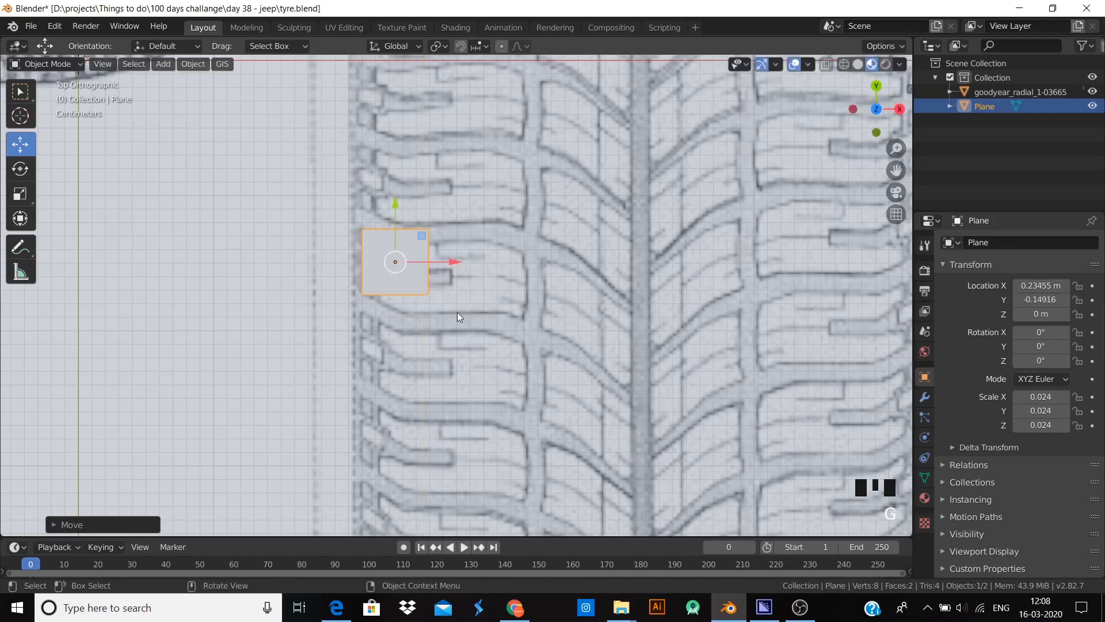
pyautogui.press('Tab')
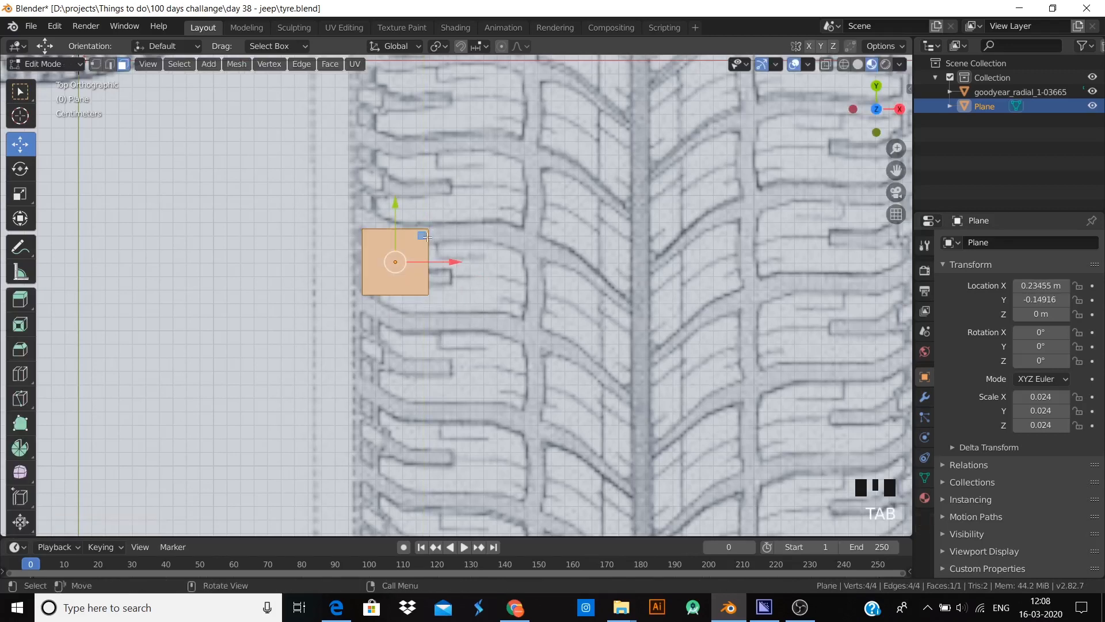
pyautogui.click(96, 64)
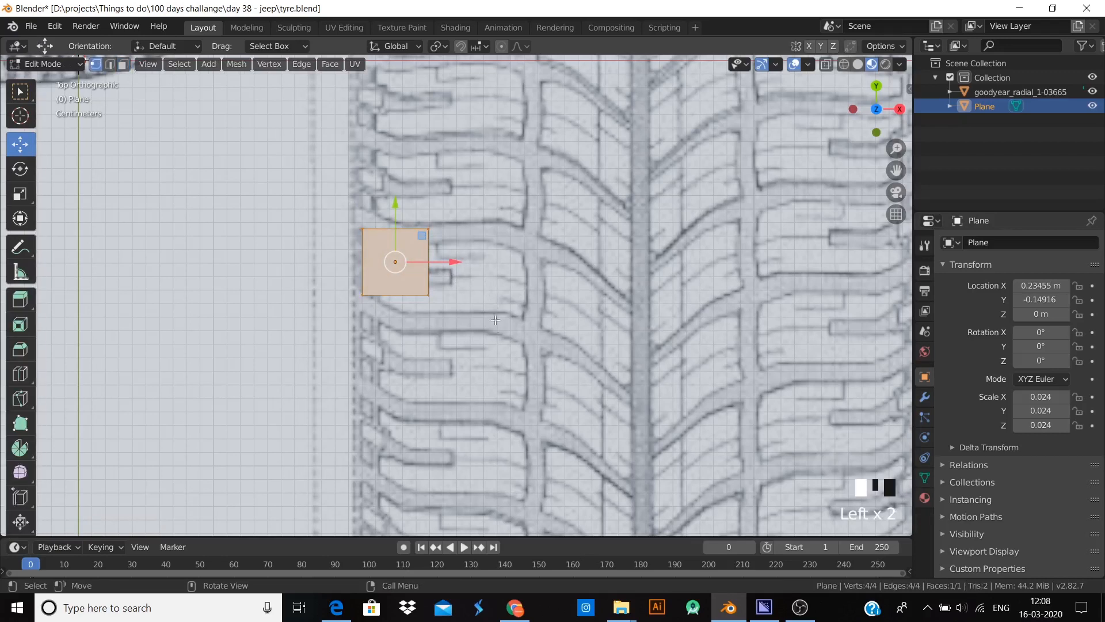
pyautogui.click(482, 354)
pyautogui.press('b')
pyautogui.moveTo(423, 195); pyautogui.dragTo(480, 311)
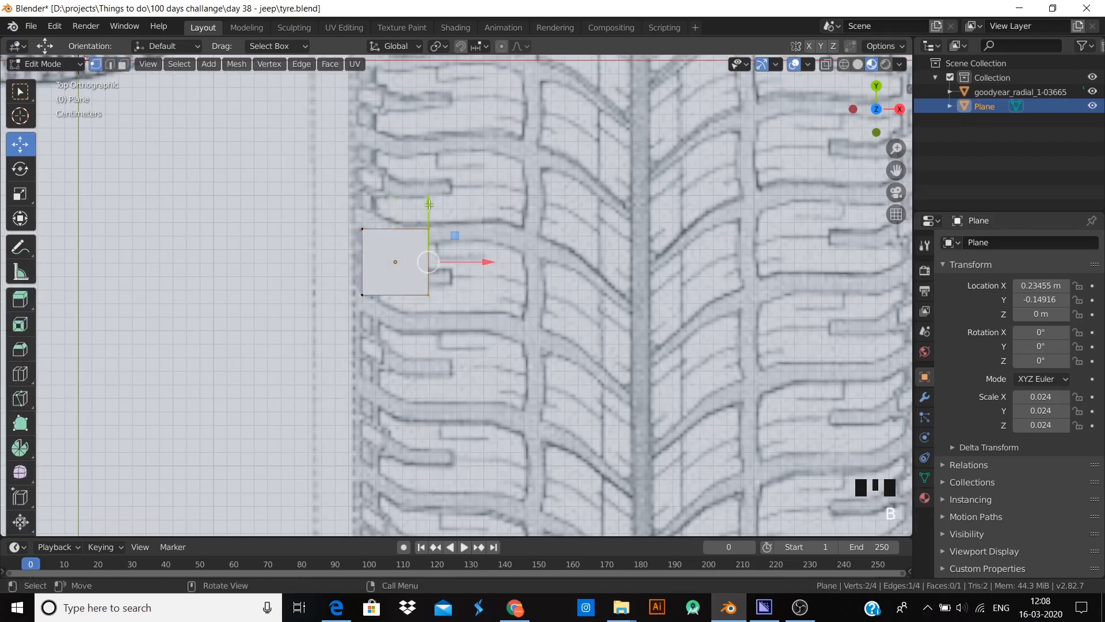
pyautogui.press('g')
pyautogui.click(414, 237)
pyautogui.press('g')
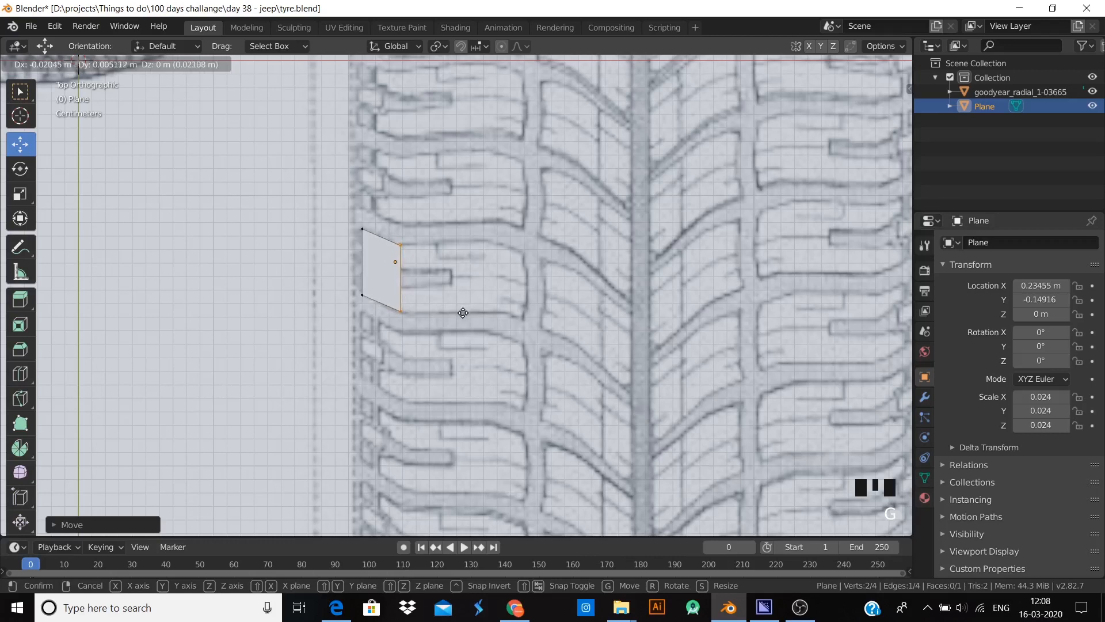
pyautogui.click(463, 313)
# - Extrude the plane's right edge twice to trace the outer tread block across to the vertical groove
pyautogui.press('e')
pyautogui.click(507, 310)
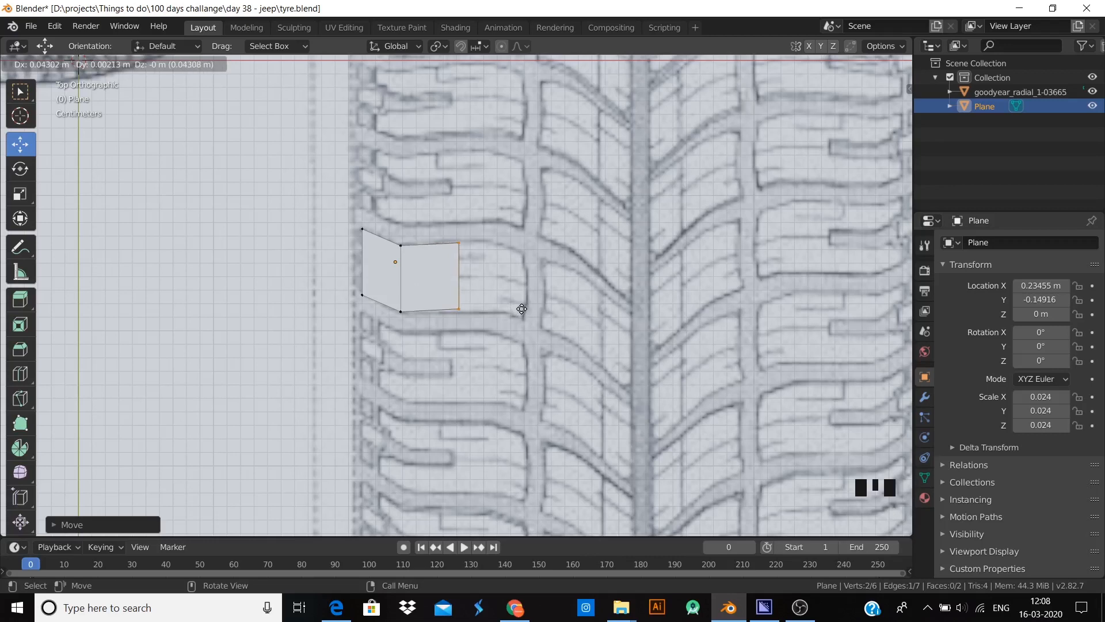
pyautogui.click(550, 310)
pyautogui.press('e')
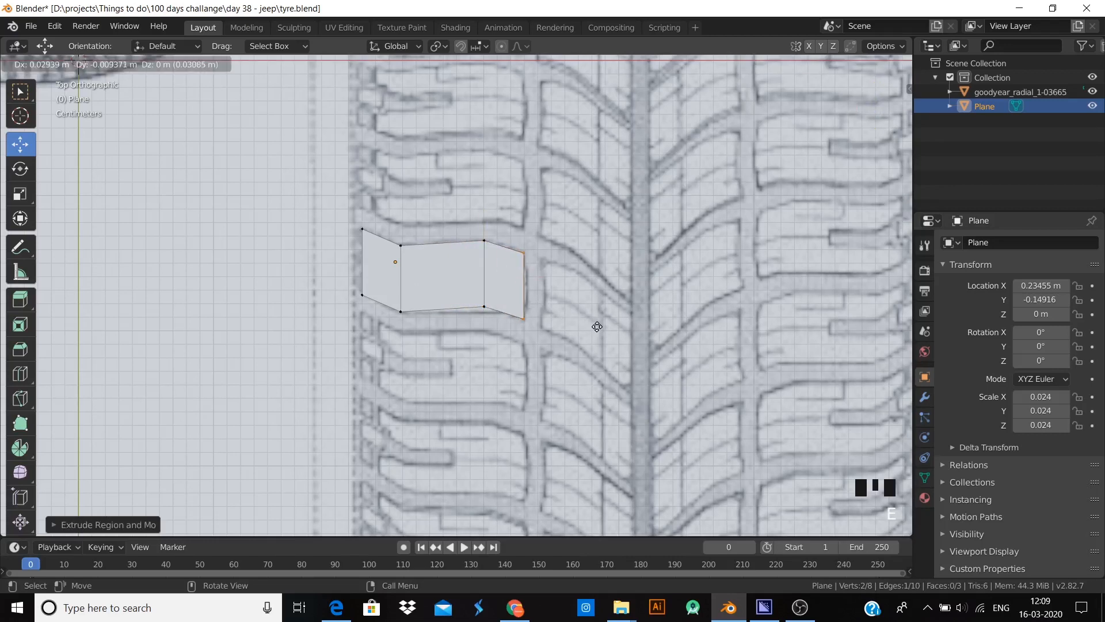
pyautogui.click(597, 326)
pyautogui.press('Tab')
# - Duplicate the traced block and place the copy on the inner tread block at about X 0.367 m, Y -0.173 m
pyautogui.keyDown('shift'); pyautogui.moveTo(593, 331); pyautogui.dragTo(401, 319, button='middle'); pyautogui.keyUp('shift')
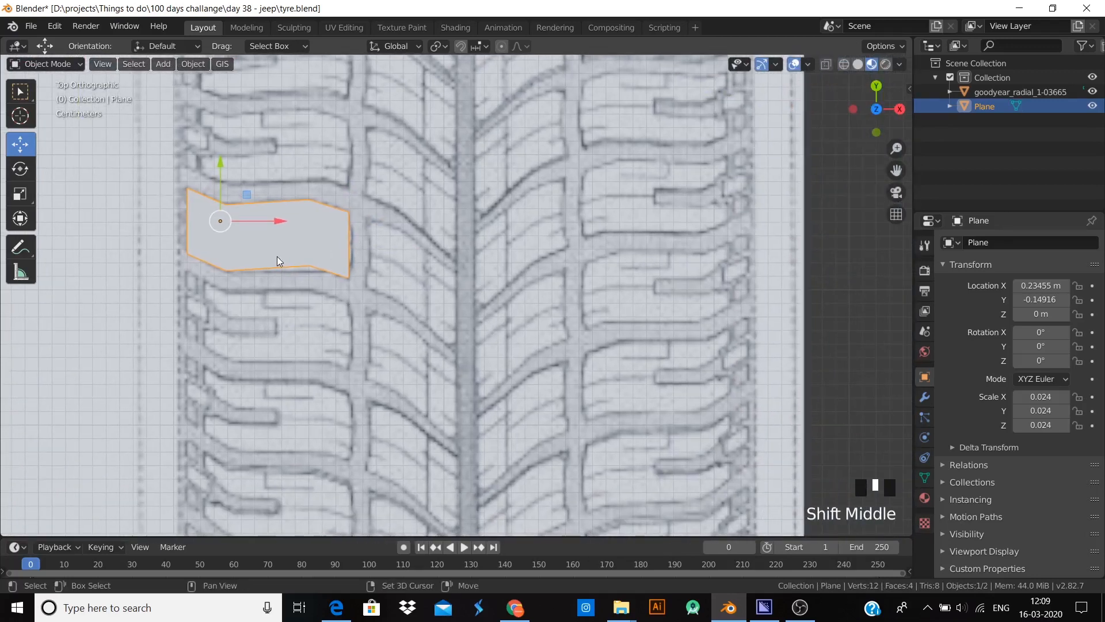
pyautogui.hotkey('shift', 'd')
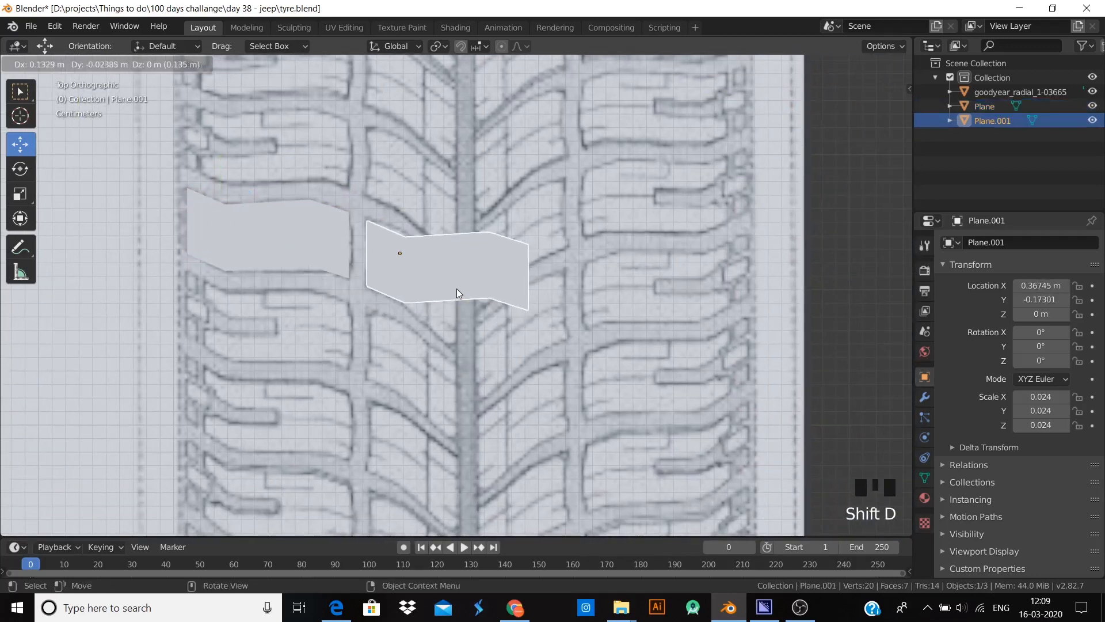
pyautogui.click(457, 288)
# - Delete the last two vertex pairs on the copy's right side, leaving only its first segment
pyautogui.press('Tab')
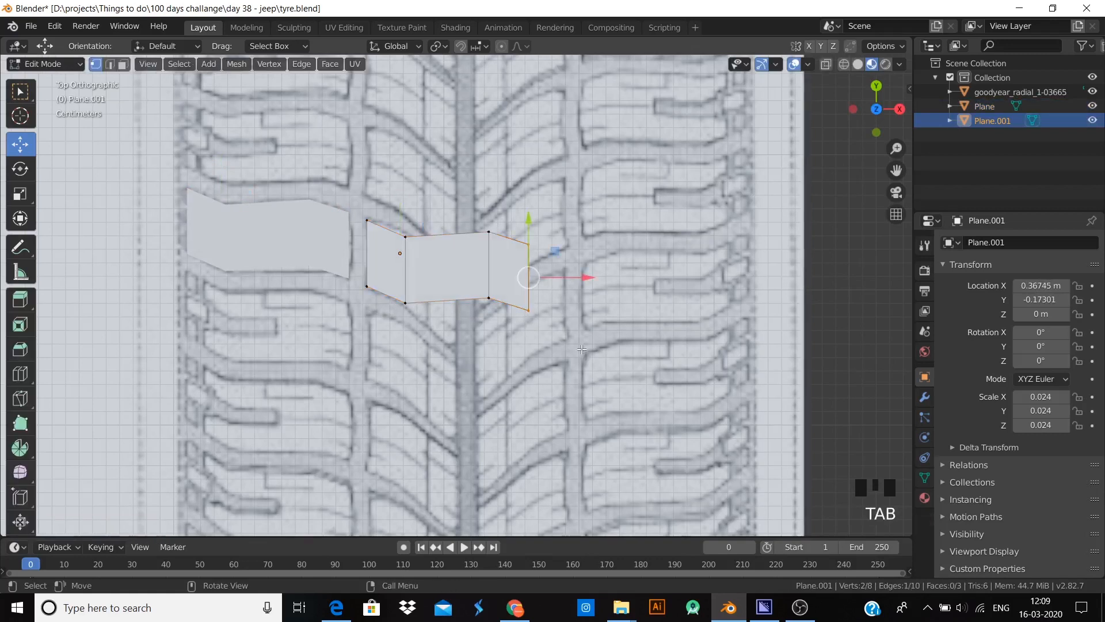
pyautogui.press('x')
pyautogui.click(581, 349)
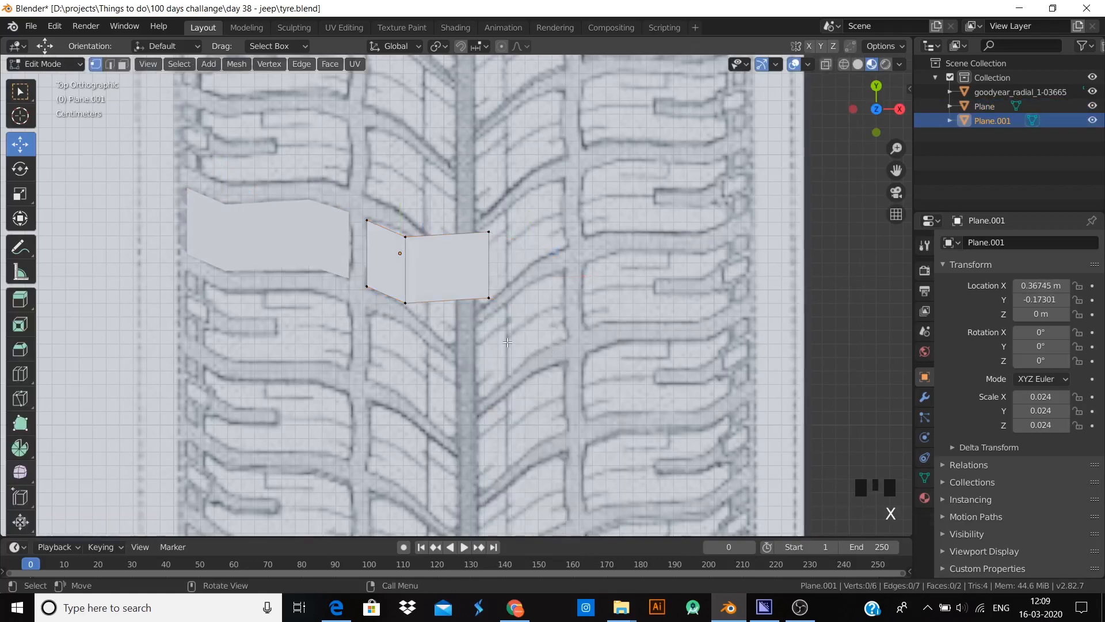
pyautogui.moveTo(502, 327); pyautogui.dragTo(466, 198)
pyautogui.press('x')
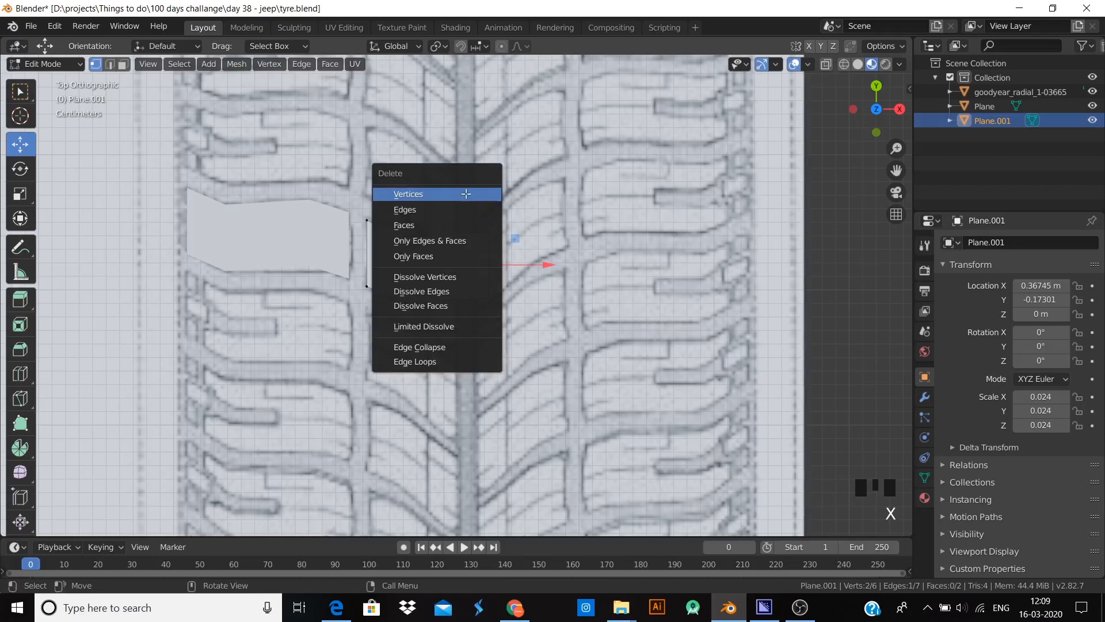
pyautogui.click(466, 193)
# - Extrude the copy's right edge twice along the curved inner tread block, by about 0.031 m and 0.020 m, ending at the centre groove
pyautogui.press('b')
pyautogui.moveTo(423, 328); pyautogui.dragTo(394, 210)
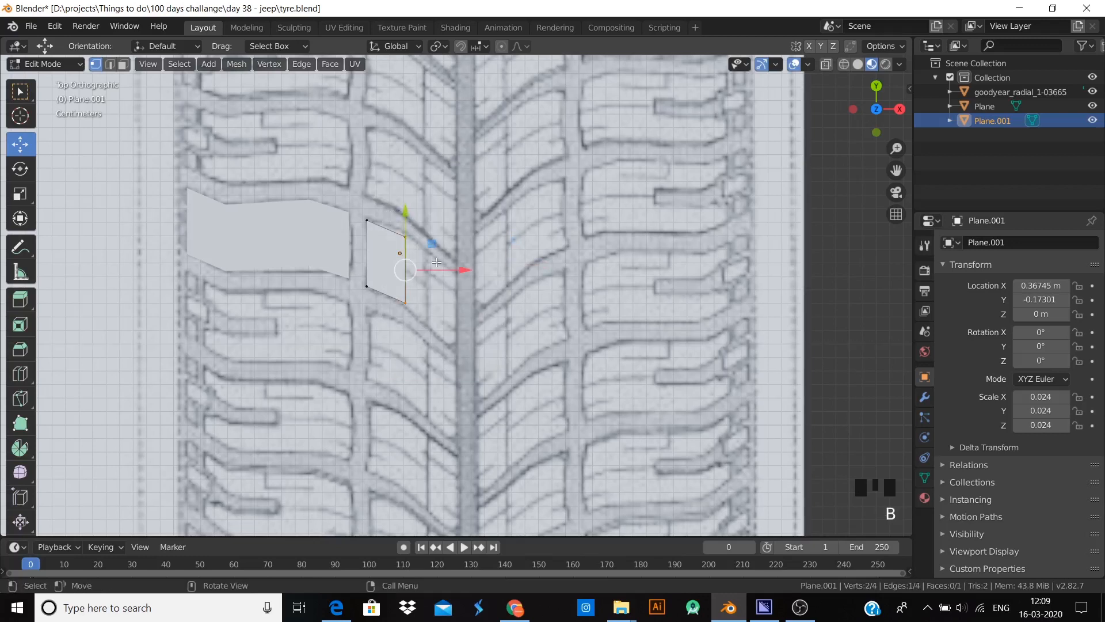
pyautogui.press('e')
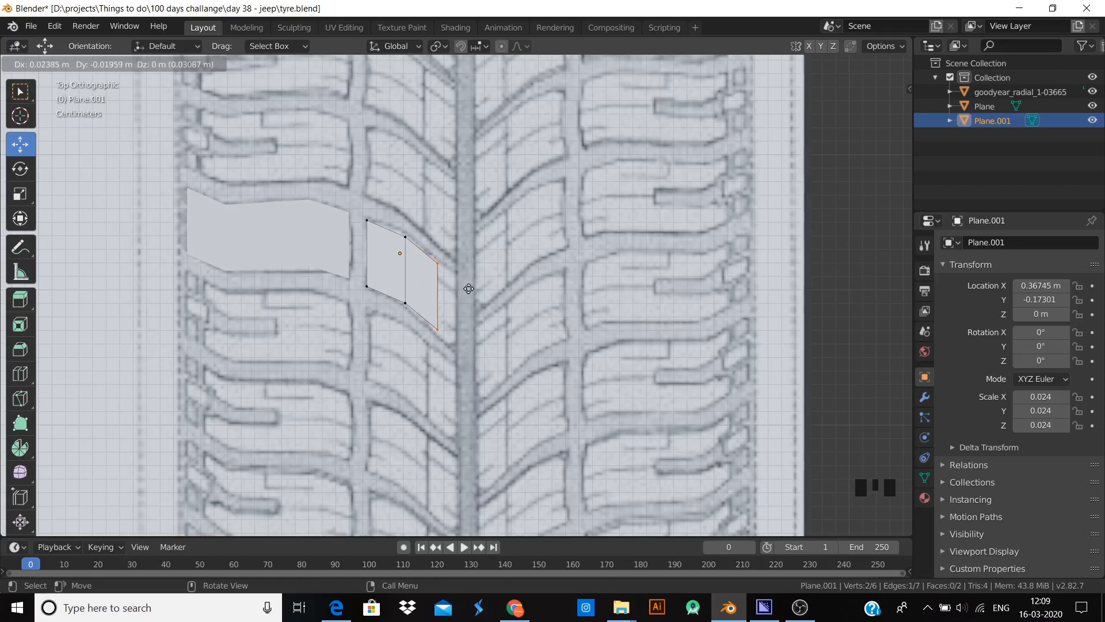
pyautogui.click(469, 289)
pyautogui.press('e')
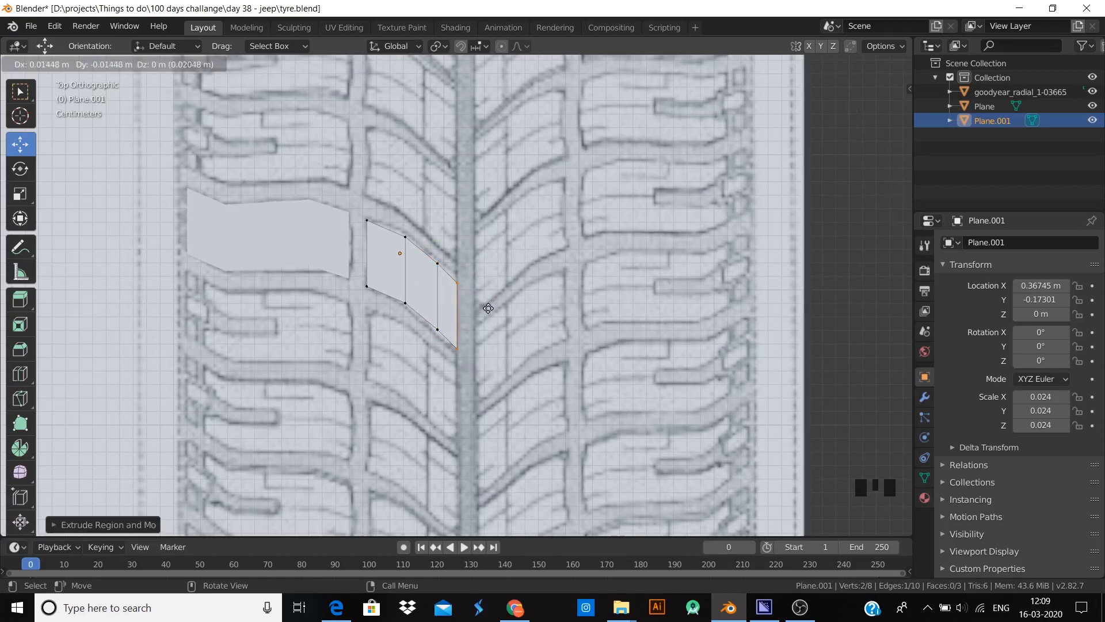
pyautogui.click(488, 309)
pyautogui.press('Tab')
# - Extrude all faces of both tread blocks upward together in the front view to give them thickness
pyautogui.keyDown('shift'); pyautogui.click(301, 255); pyautogui.keyUp('shift')
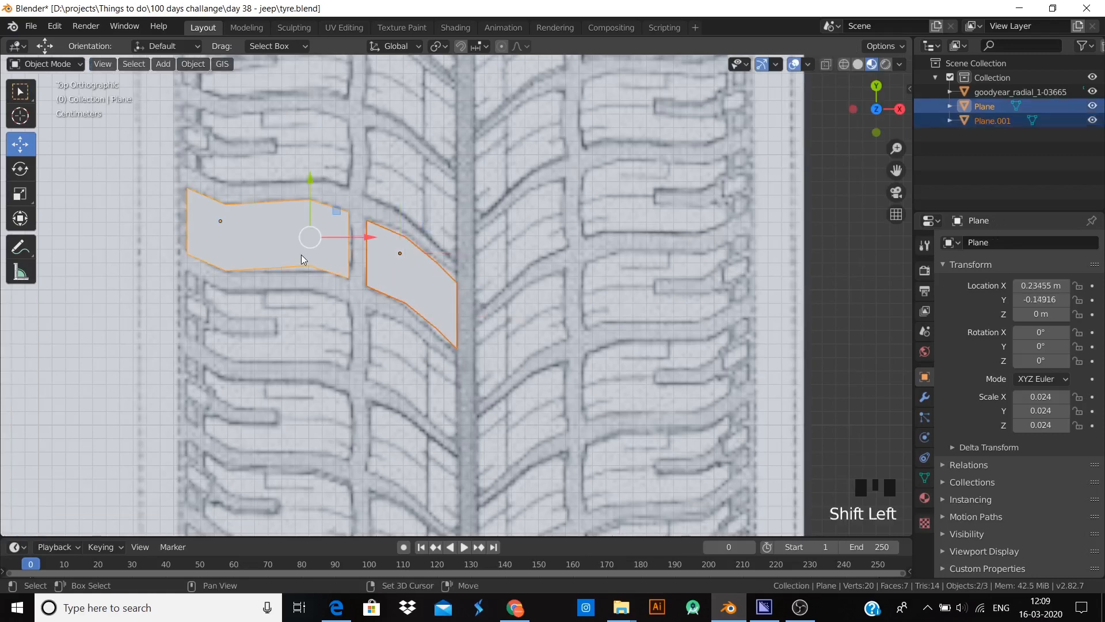
pyautogui.press('KP_1')
pyautogui.scroll(-6, 323, 401)
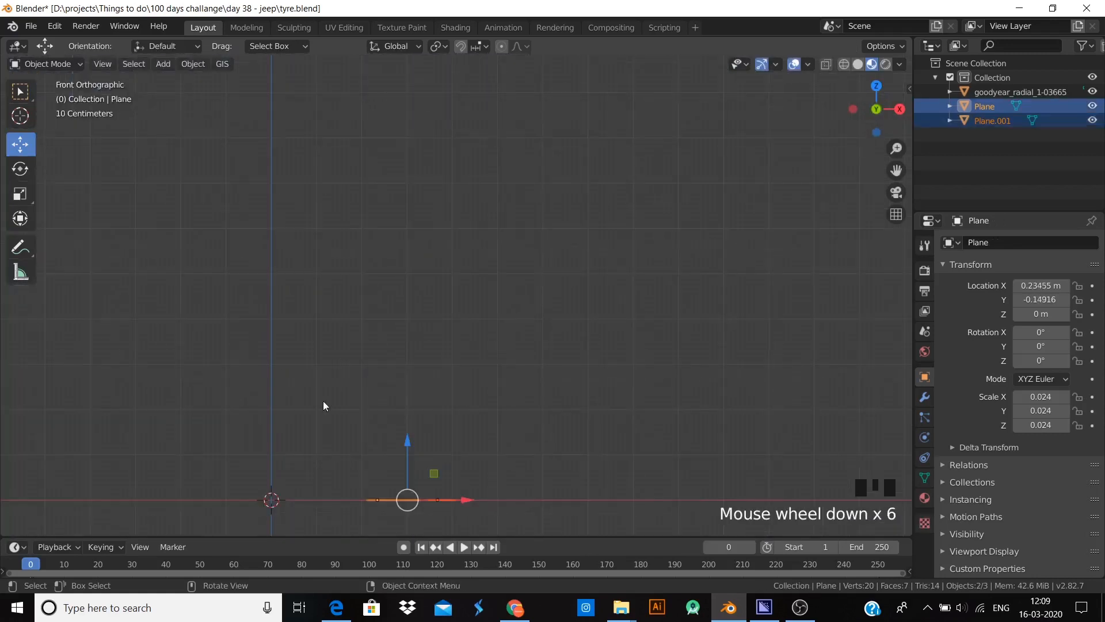
pyautogui.keyDown('shift'); pyautogui.moveTo(323, 406); pyautogui.dragTo(340, 320, button='middle'); pyautogui.keyUp('shift')
pyautogui.scroll(5, 413, 389)
pyautogui.keyDown('shift'); pyautogui.moveTo(413, 389); pyautogui.dragTo(361, 364, button='middle'); pyautogui.keyUp('shift')
pyautogui.scroll(1, 361, 364)
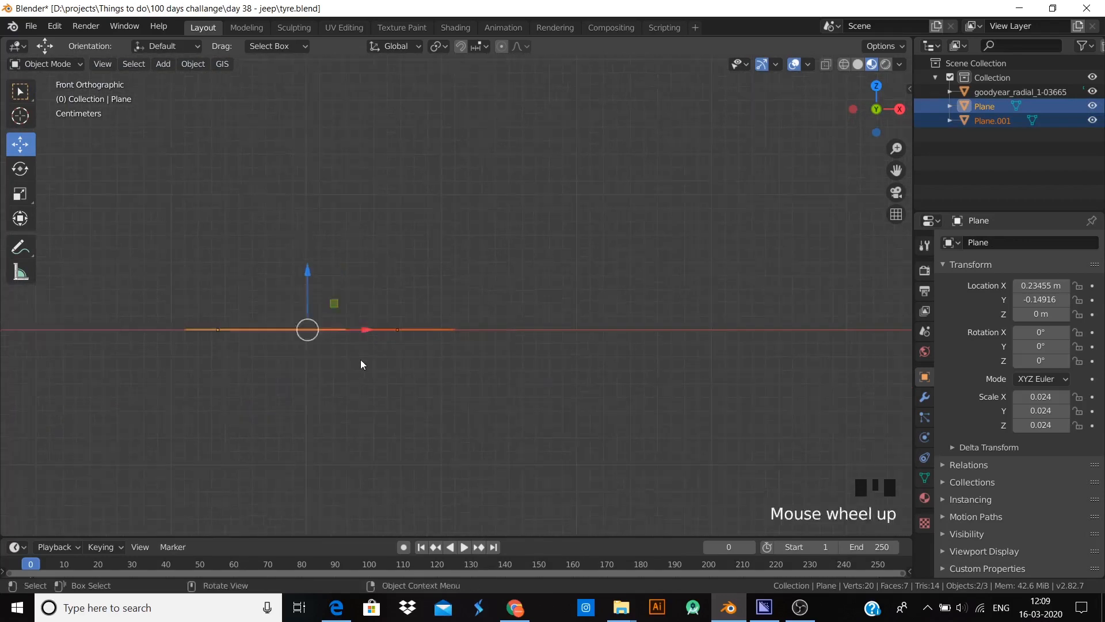
pyautogui.scroll(1, 323, 401)
pyautogui.press('Tab')
pyautogui.press('a')
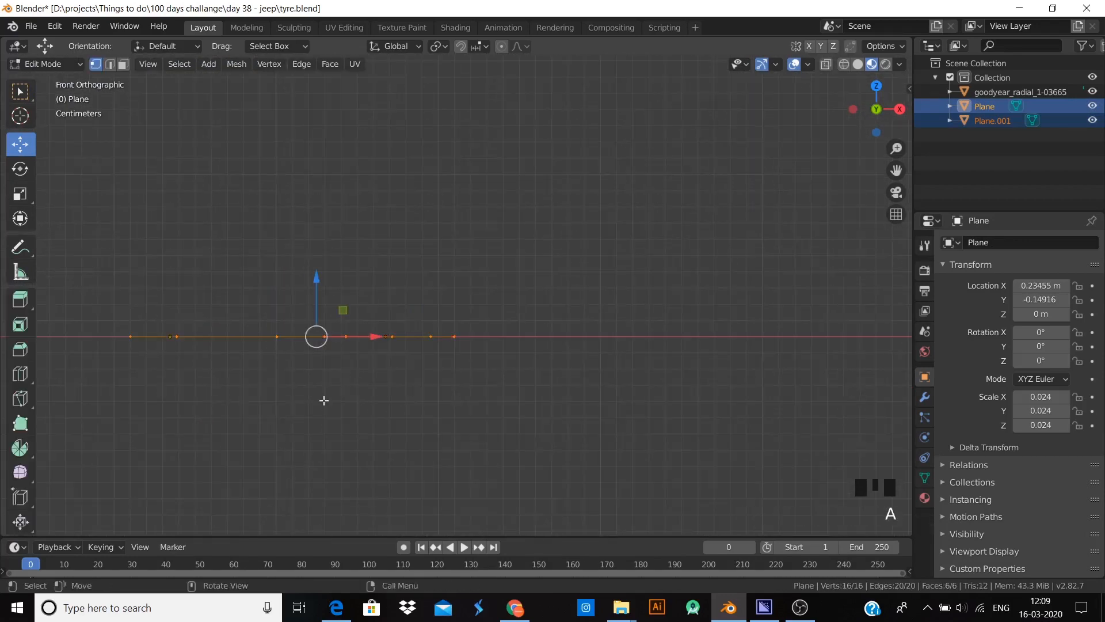
pyautogui.press('e')
pyautogui.click(318, 348)
pyautogui.press('Tab')
# - Examine both extruded tread blocks in perspective and from the top with both selected
pyautogui.click(395, 196)
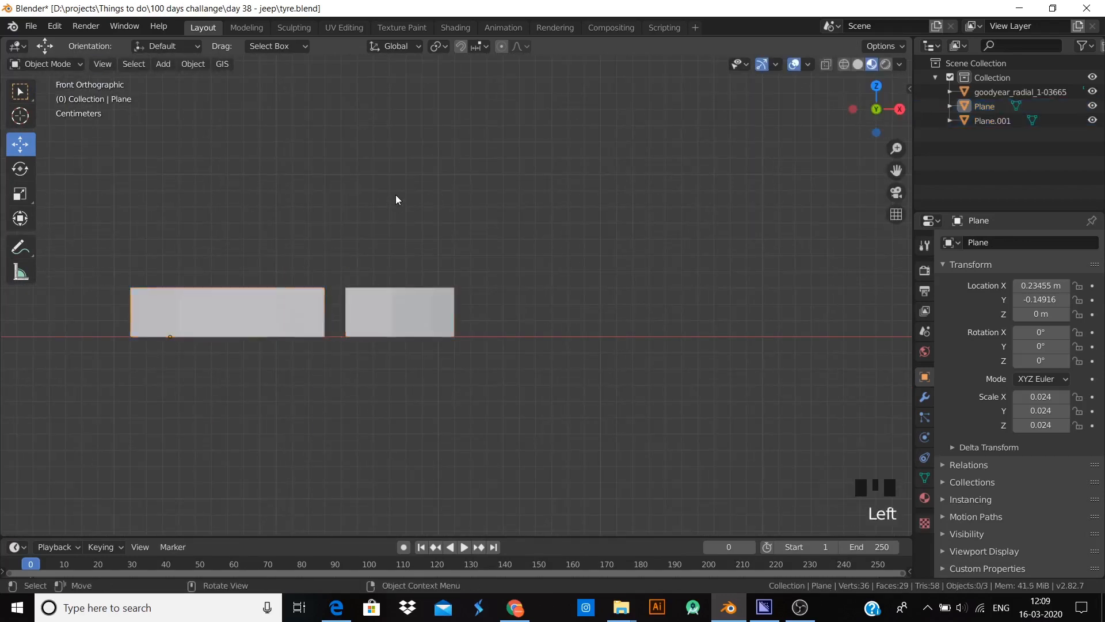
pyautogui.moveTo(395, 199); pyautogui.dragTo(385, 284, button='middle')
pyautogui.click(397, 286)
pyautogui.keyDown('shift'); pyautogui.click(336, 283); pyautogui.keyUp('shift')
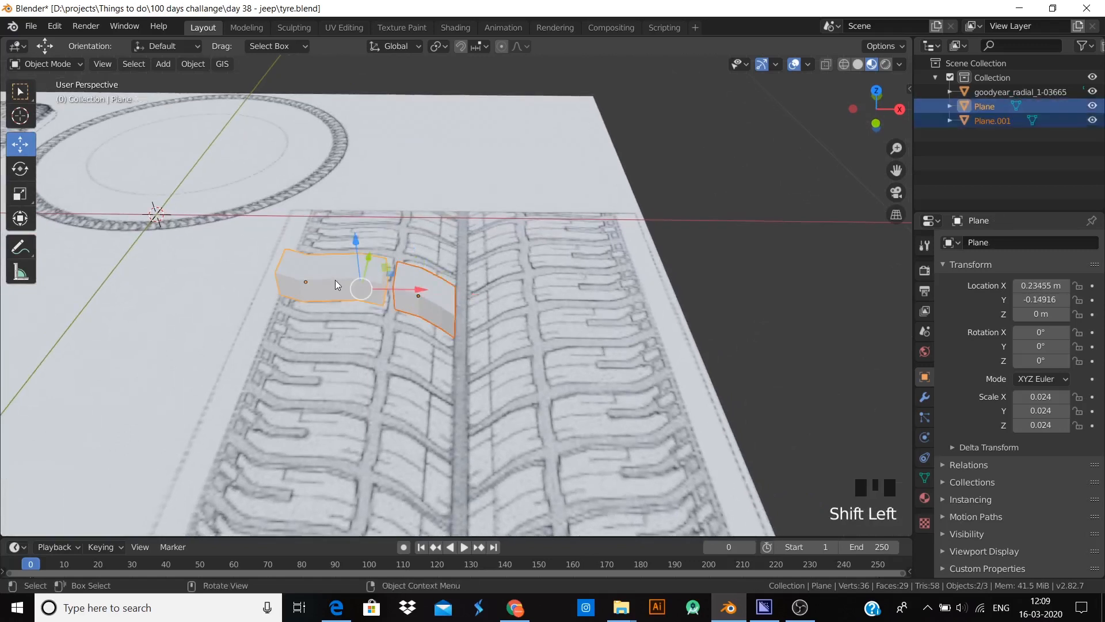
pyautogui.press('KP_7')
pyautogui.scroll(2, 335, 280)
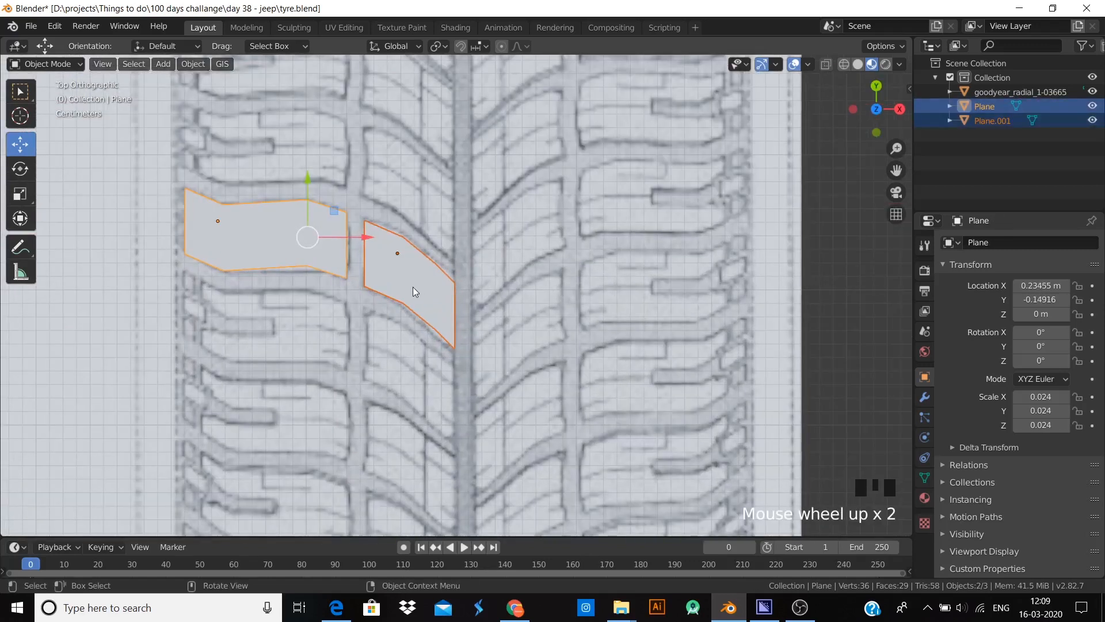
pyautogui.scroll(-2, 375, 294)
pyautogui.keyDown('shift'); pyautogui.moveTo(375, 294); pyautogui.dragTo(350, 368, button='middle'); pyautogui.keyUp('shift')
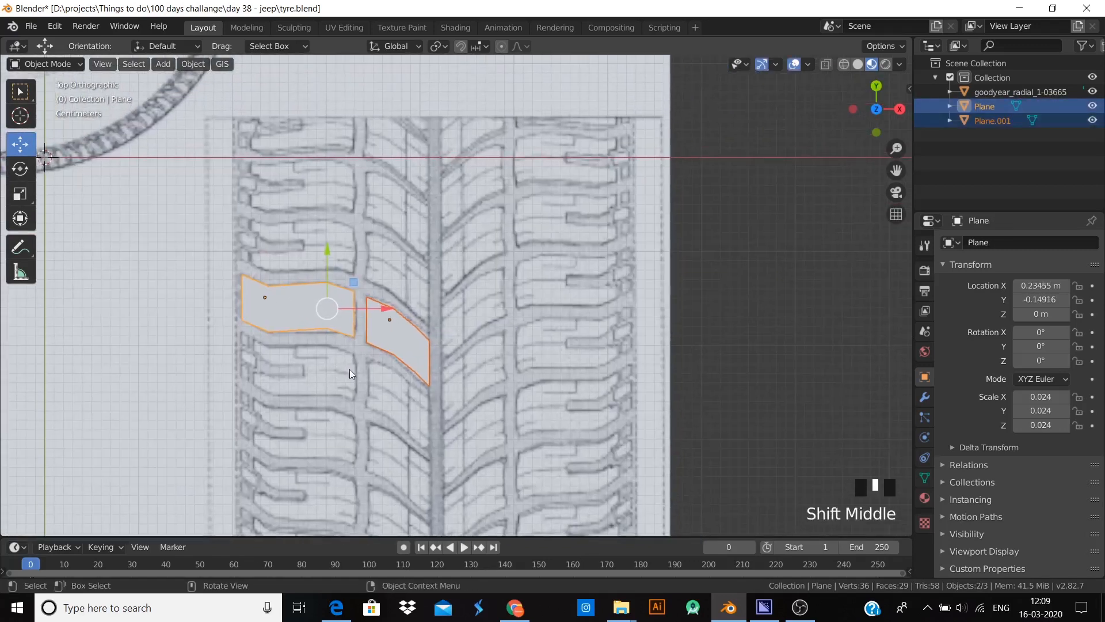
# - Offset all geometry of both blocks up and left from their origins in Edit Mode, and move the objects back over the tread blocks
pyautogui.press('Tab')
pyautogui.click(409, 324)
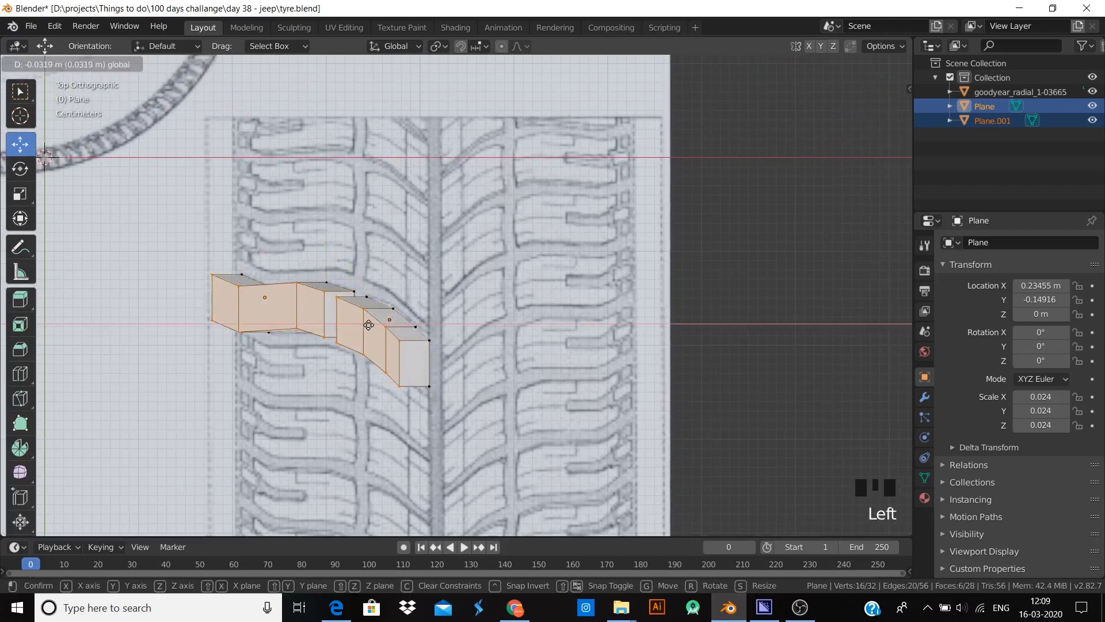
pyautogui.hotkey('ctrl', 'z')
pyautogui.press('a')
pyautogui.moveTo(406, 332); pyautogui.dragTo(365, 317)
pyautogui.moveTo(305, 264); pyautogui.dragTo(307, 224)
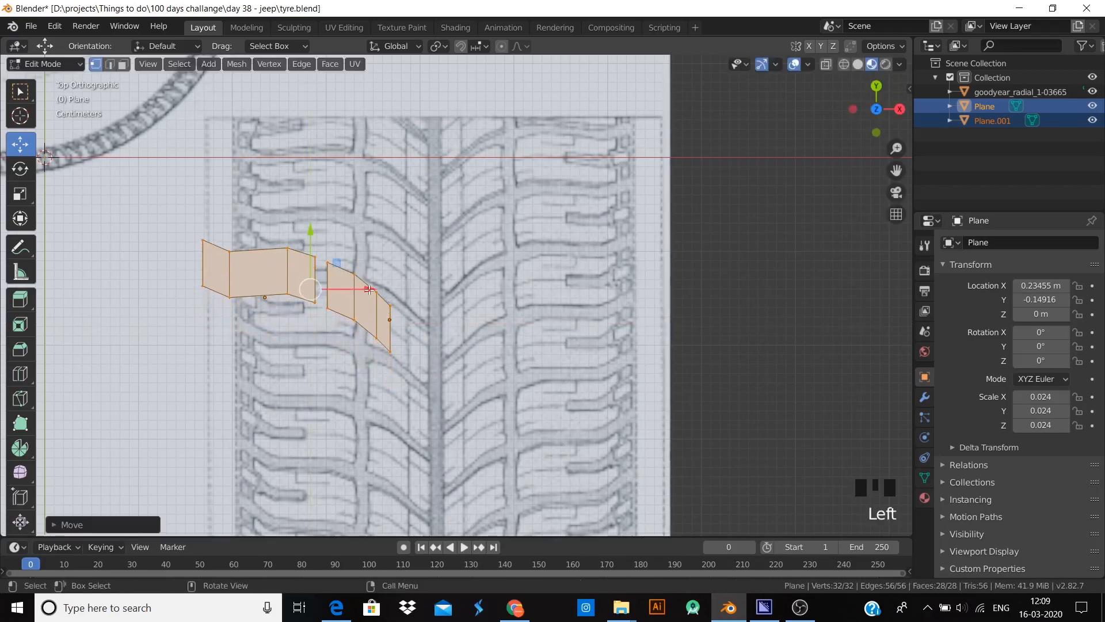
pyautogui.moveTo(369, 290); pyautogui.dragTo(358, 288)
pyautogui.press('Tab')
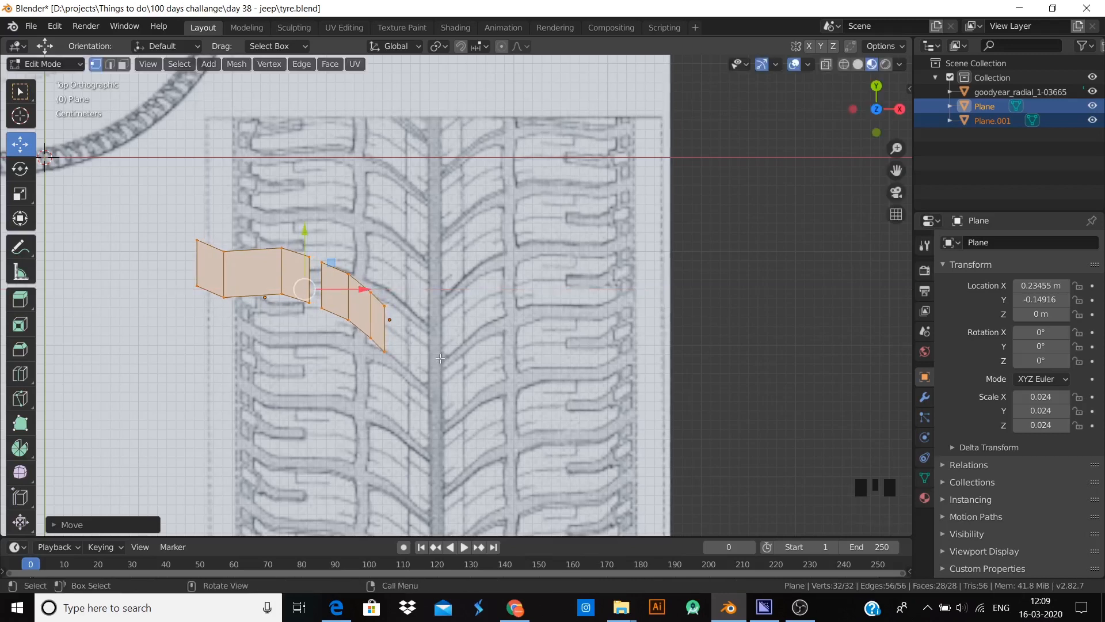
pyautogui.press('g')
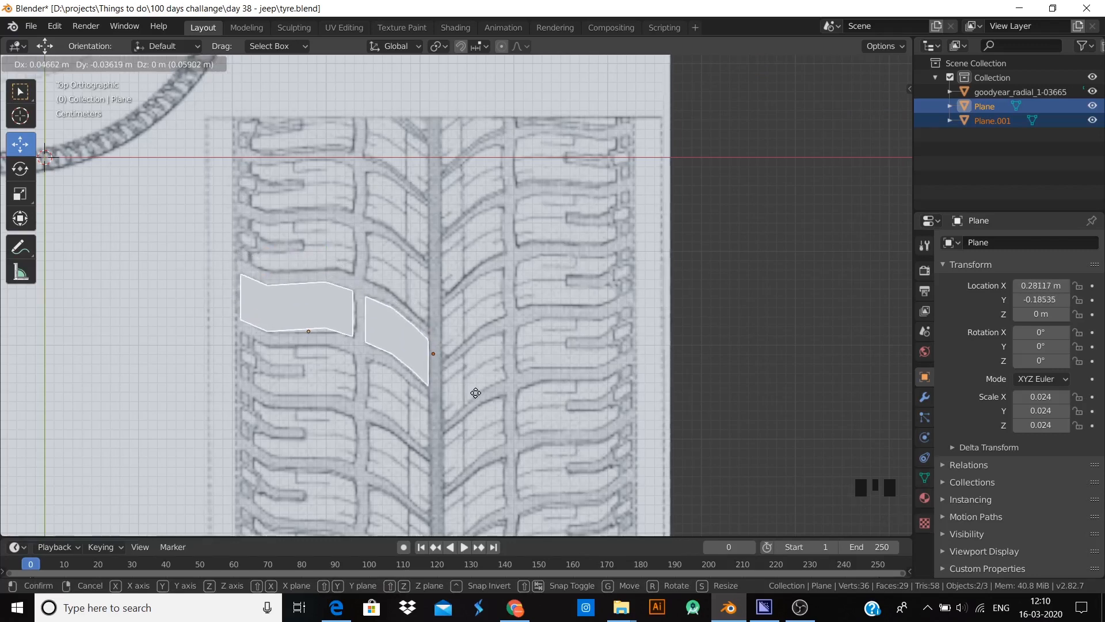
pyautogui.click(475, 392)
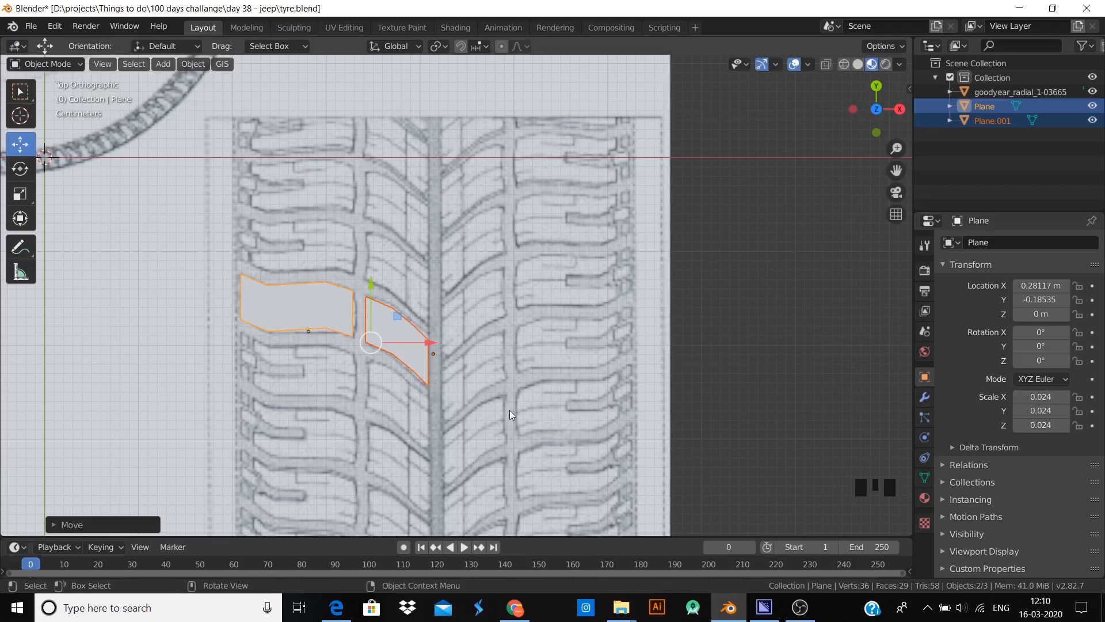
# - Duplicate both tread blocks along the X axis onto the right half of the tyre reference
pyautogui.hotkey('shift', 'd')
pyautogui.press('x')
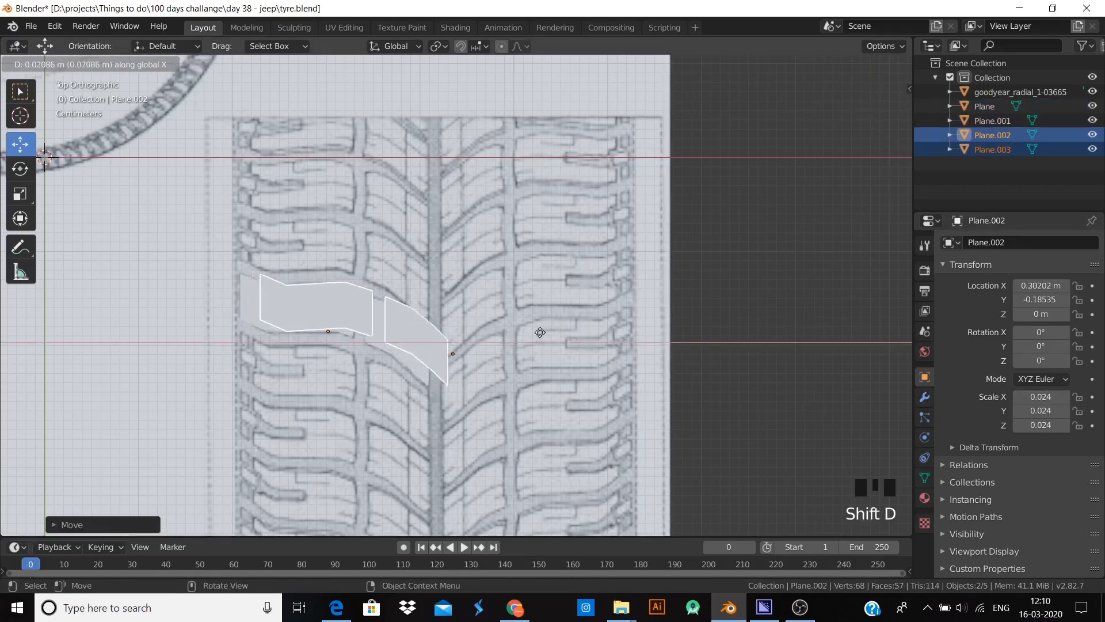
pyautogui.click(710, 336)
# - Try an X-axis Mirror modifier on the duplicated outer block and remove it
pyautogui.click(924, 397)
pyautogui.click(997, 244)
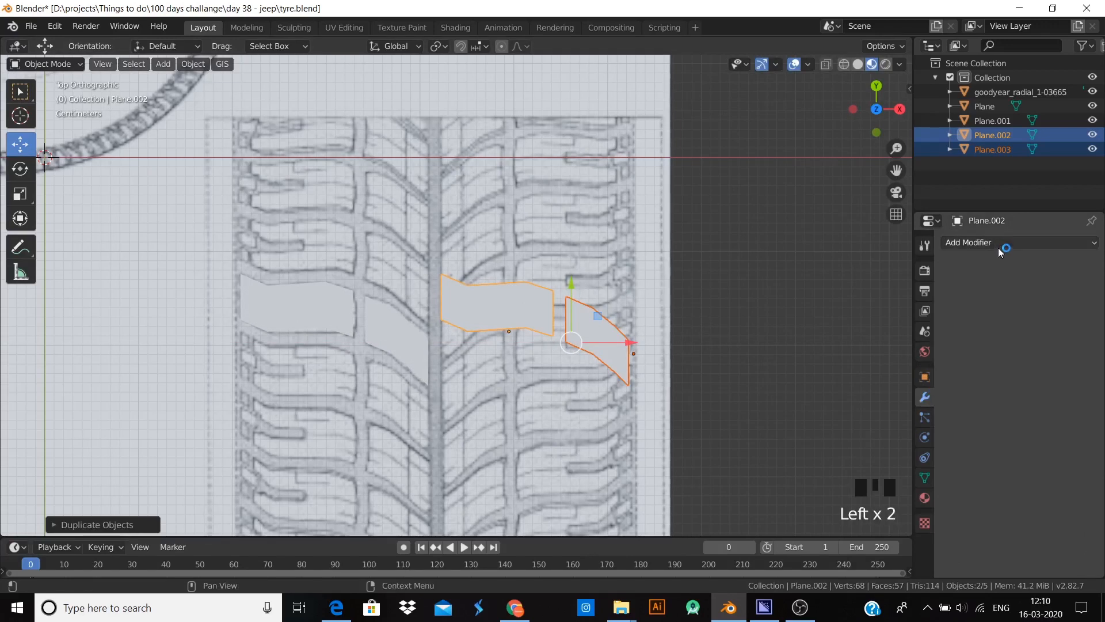
pyautogui.click(817, 383)
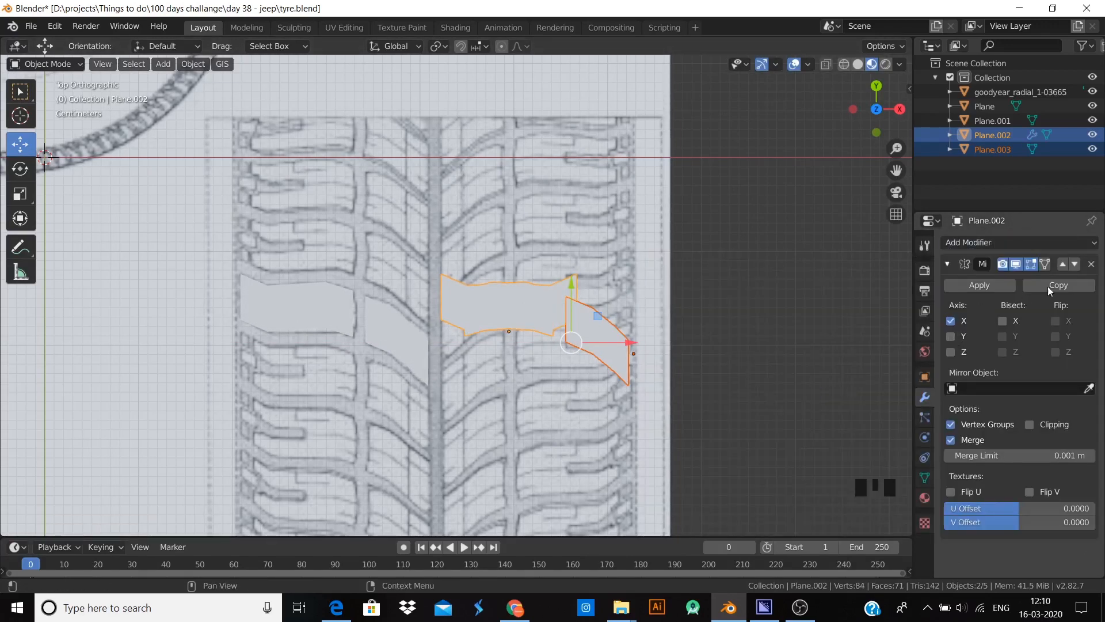
pyautogui.click(1092, 264)
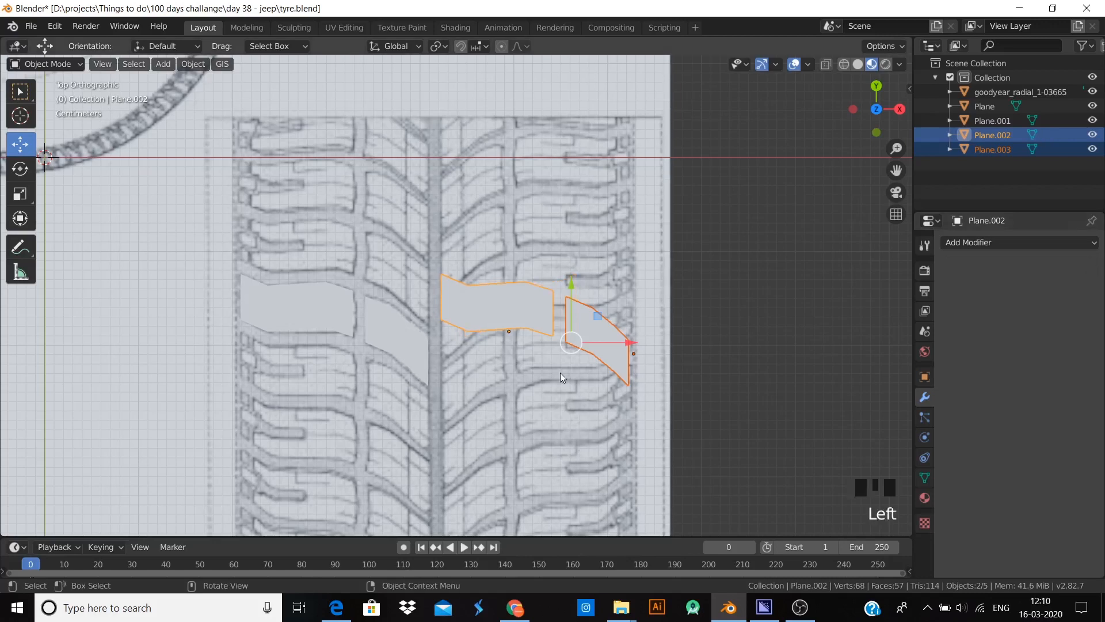
# - Try joining the two duplicated blocks into one object, undo the join, and keep both blocks selected
pyautogui.hotkey('ctrl', 'j')
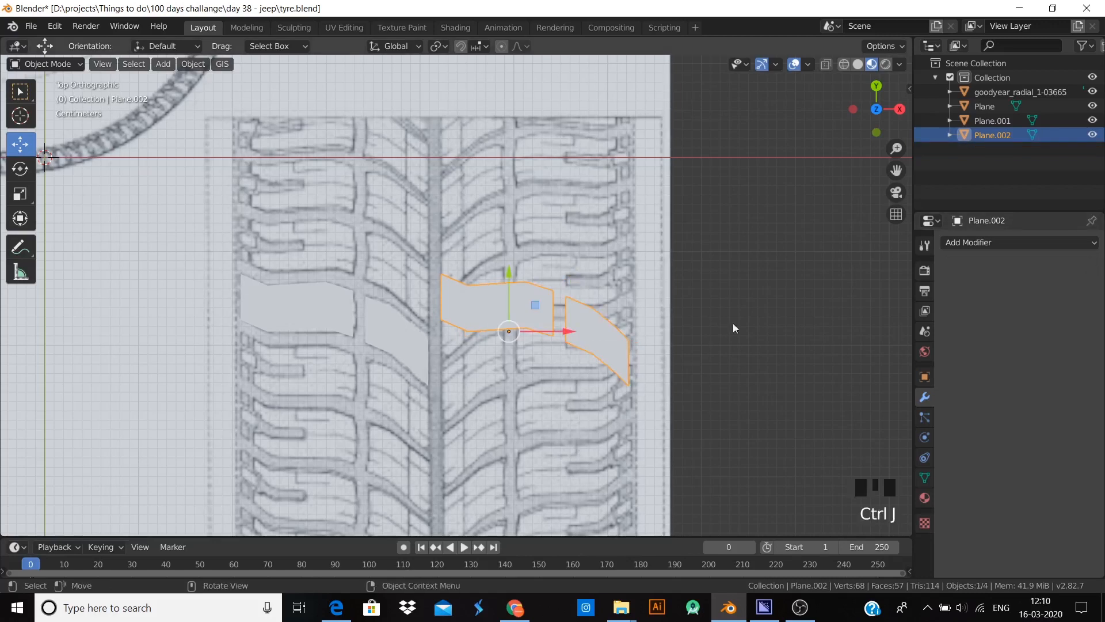
pyautogui.click(948, 246)
pyautogui.click(680, 224)
pyautogui.hotkey('ctrl', 'z')
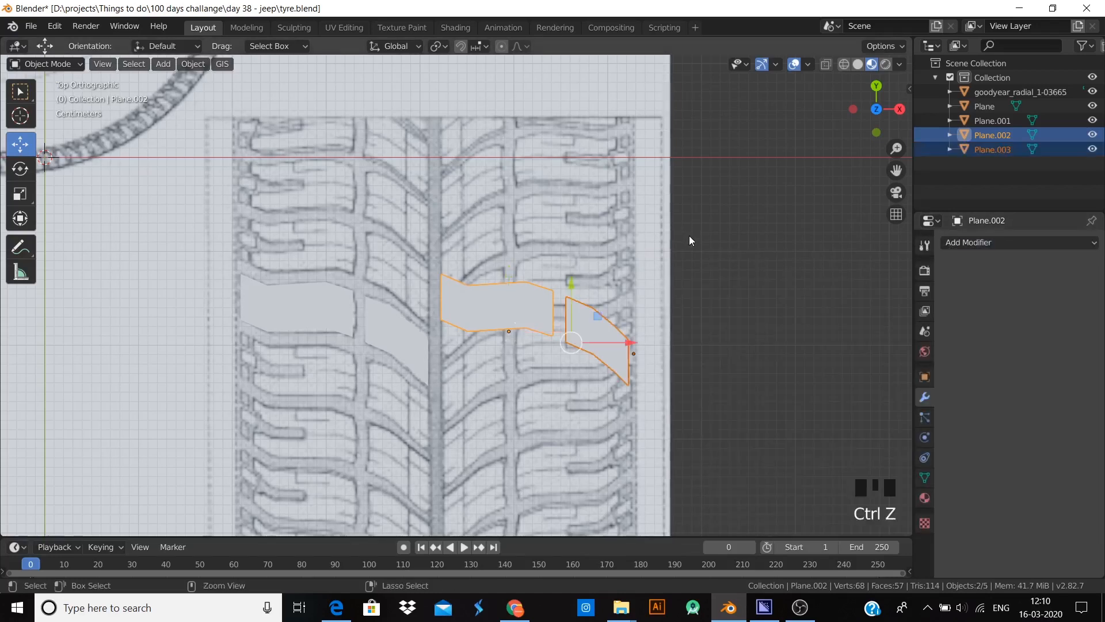
pyautogui.keyDown('shift'); pyautogui.click(510, 313); pyautogui.keyUp('shift')
pyautogui.keyDown('shift'); pyautogui.click(513, 315); pyautogui.keyUp('shift')
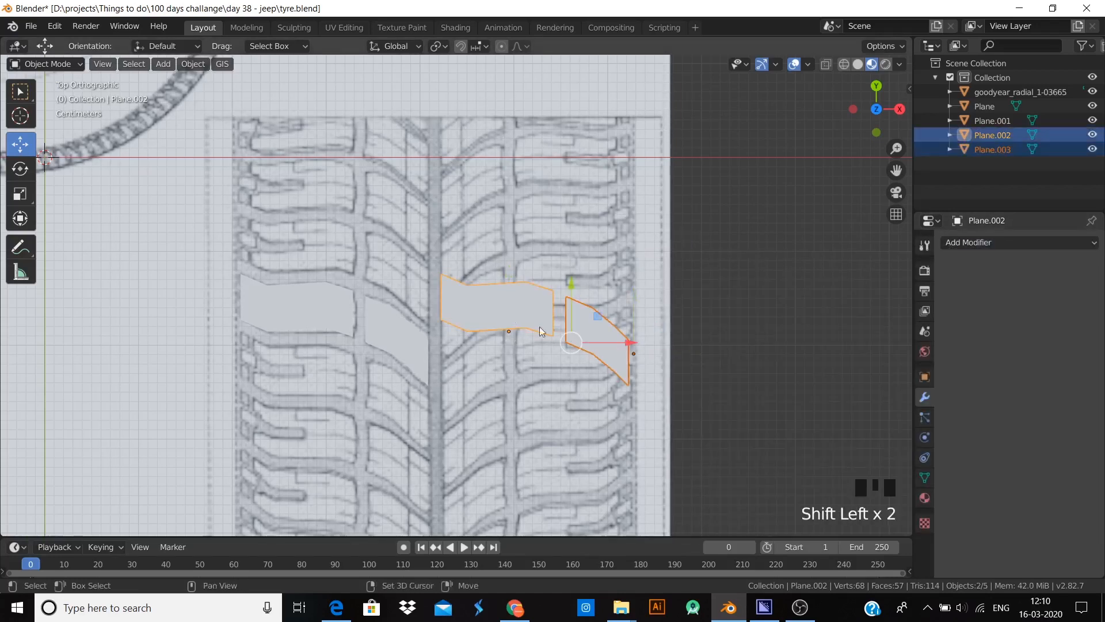
# - Join the two duplicated blocks on the right half into one object and the two original left-half blocks into another
pyautogui.keyDown('shift'); pyautogui.click(599, 345); pyautogui.keyUp('shift')
pyautogui.hotkey('ctrl', 'j')
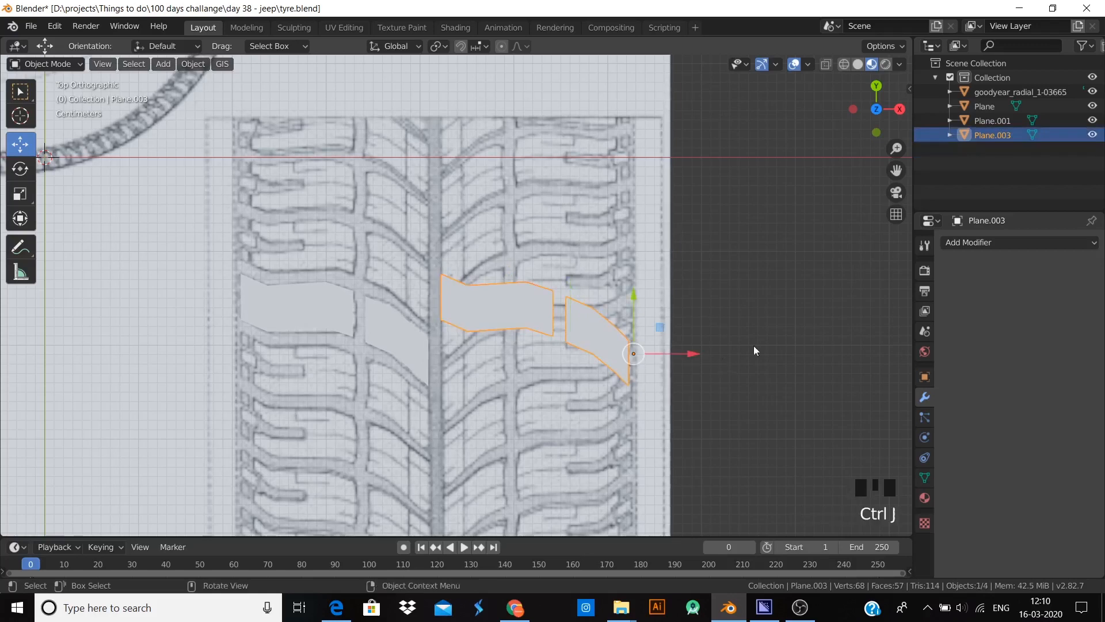
pyautogui.click(963, 242)
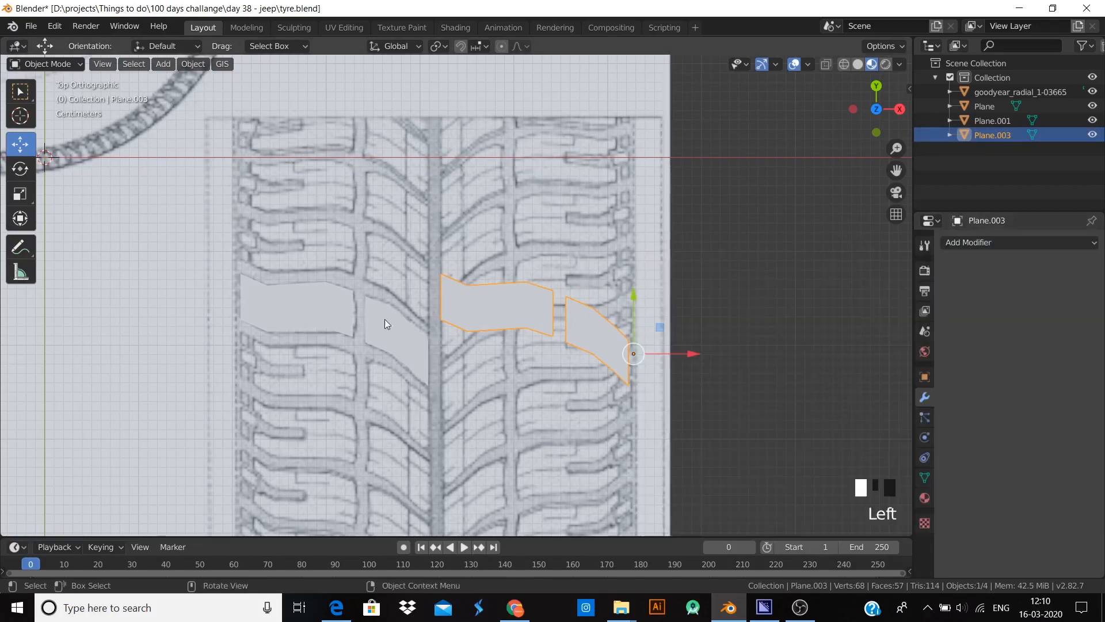
pyautogui.click(384, 319)
pyautogui.click(313, 313)
pyautogui.keyDown('shift'); pyautogui.click(382, 327); pyautogui.keyUp('shift')
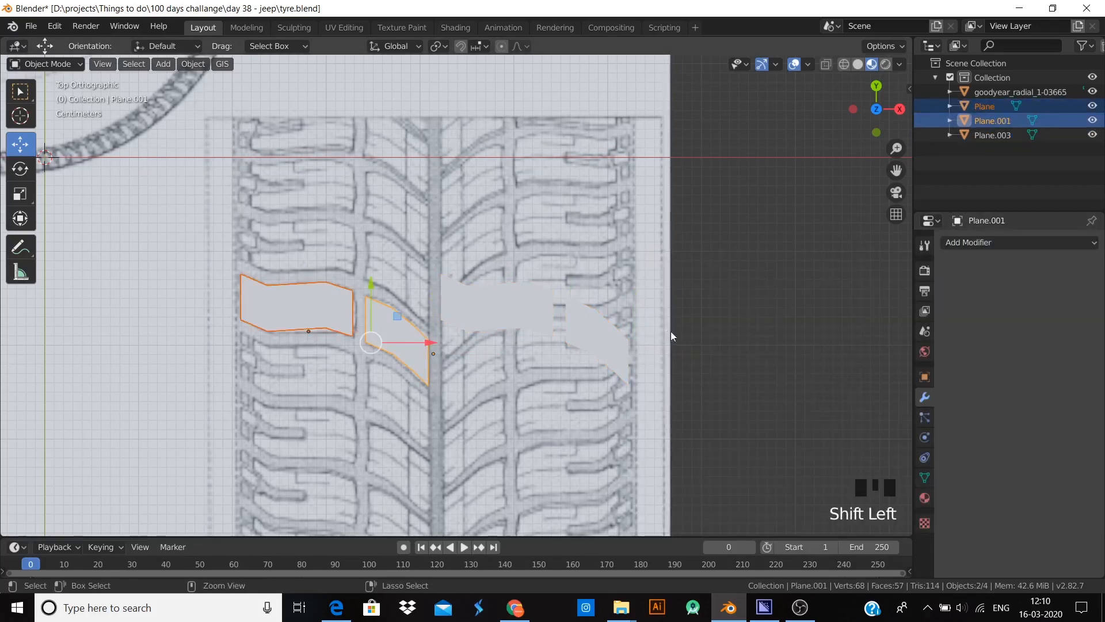
pyautogui.hotkey('ctrl', 'j')
# - Add an X-axis Mirror modifier to the joined right-half blocks and apply it
pyautogui.click(554, 329)
pyautogui.click(973, 243)
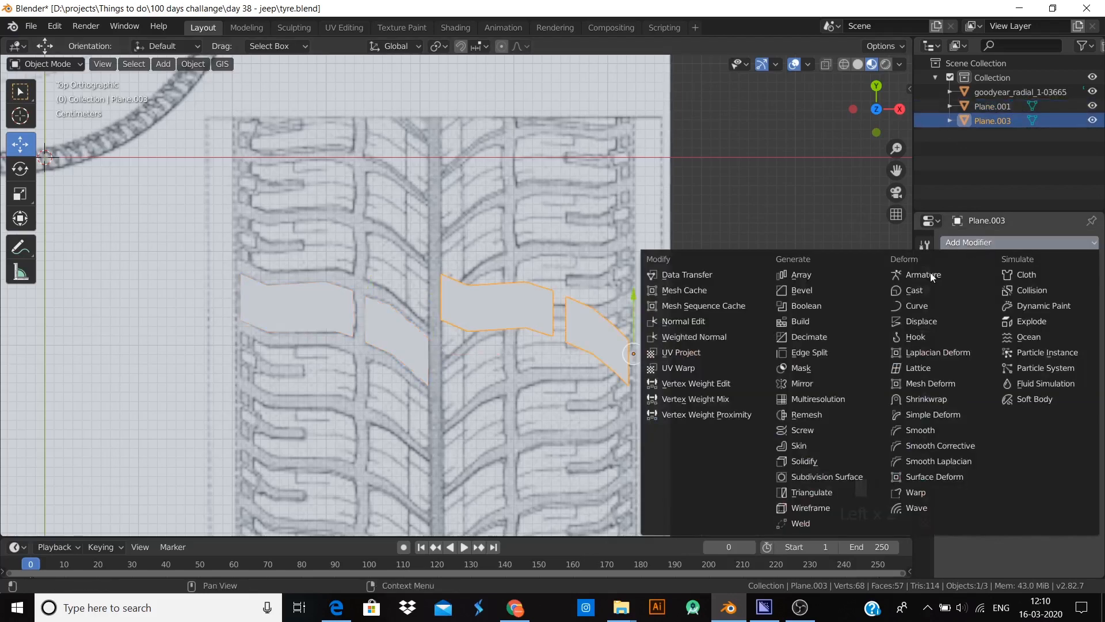
pyautogui.click(817, 383)
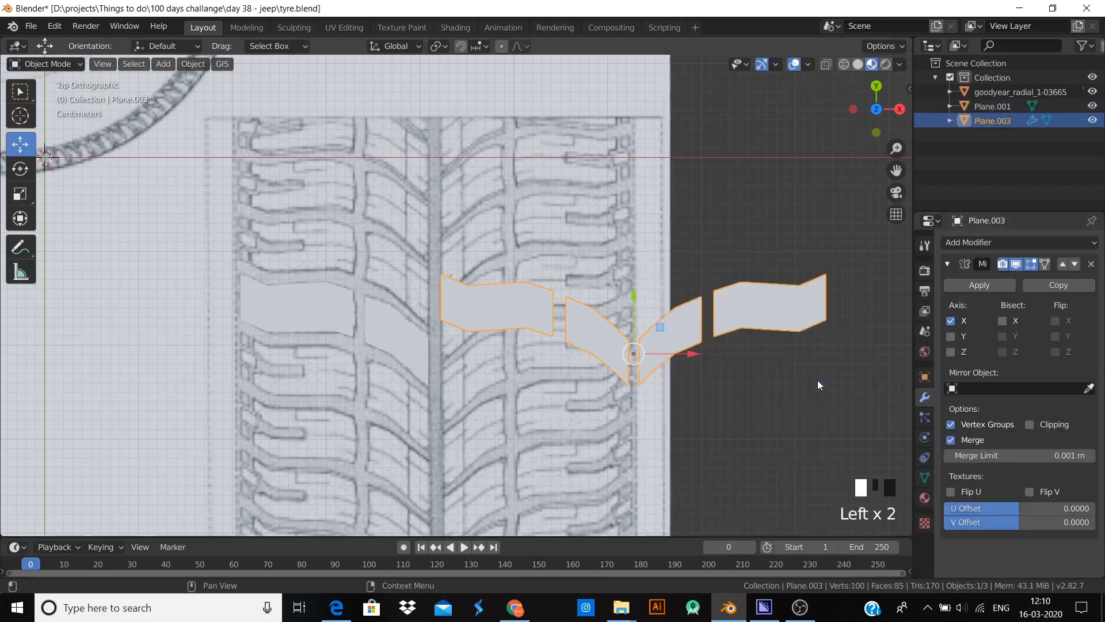
pyautogui.click(963, 282)
# - Delete the vertices of the unmirrored pair of blocks in wireframe Edit Mode, keeping only the mirrored pair
pyautogui.press('Tab')
pyautogui.click(628, 385)
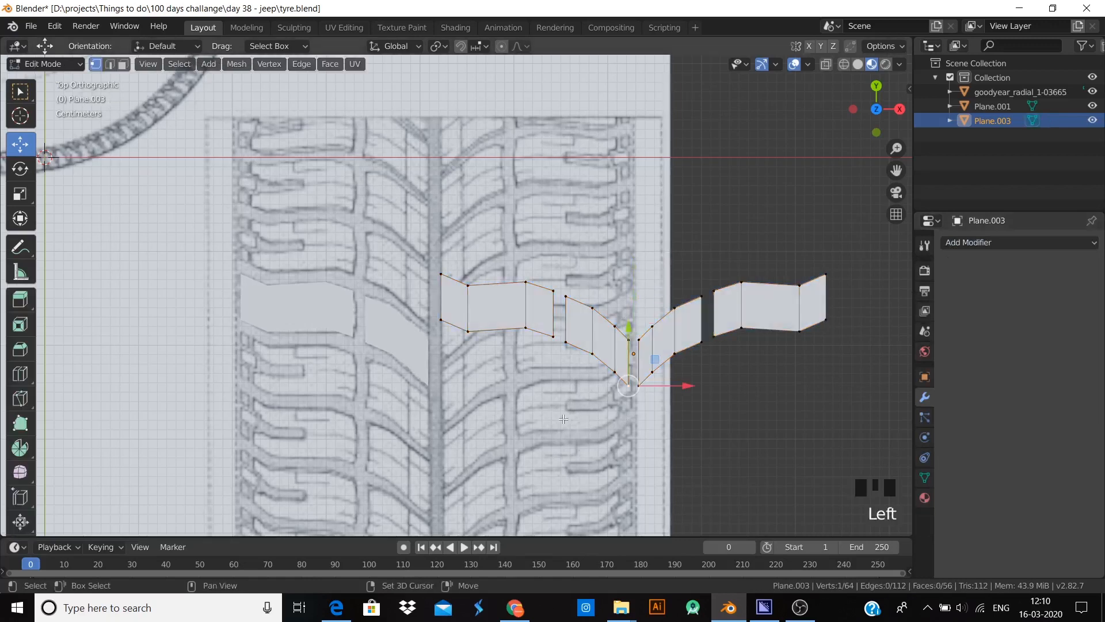
pyautogui.press('z')
pyautogui.click(444, 254)
pyautogui.click(441, 273)
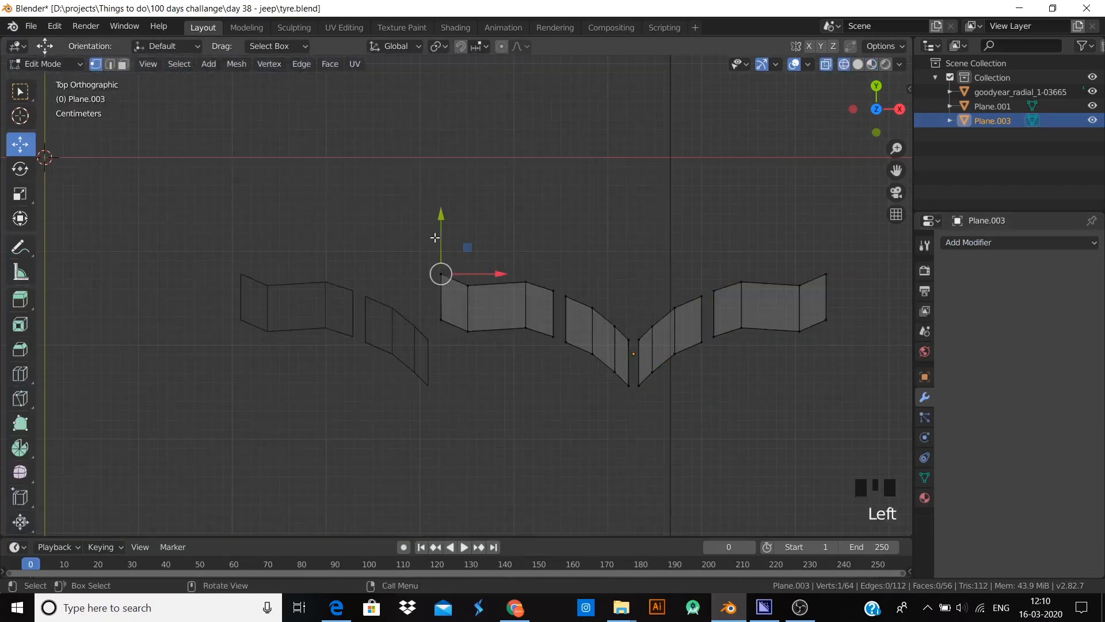
pyautogui.press('b')
pyautogui.moveTo(432, 217); pyautogui.dragTo(630, 468)
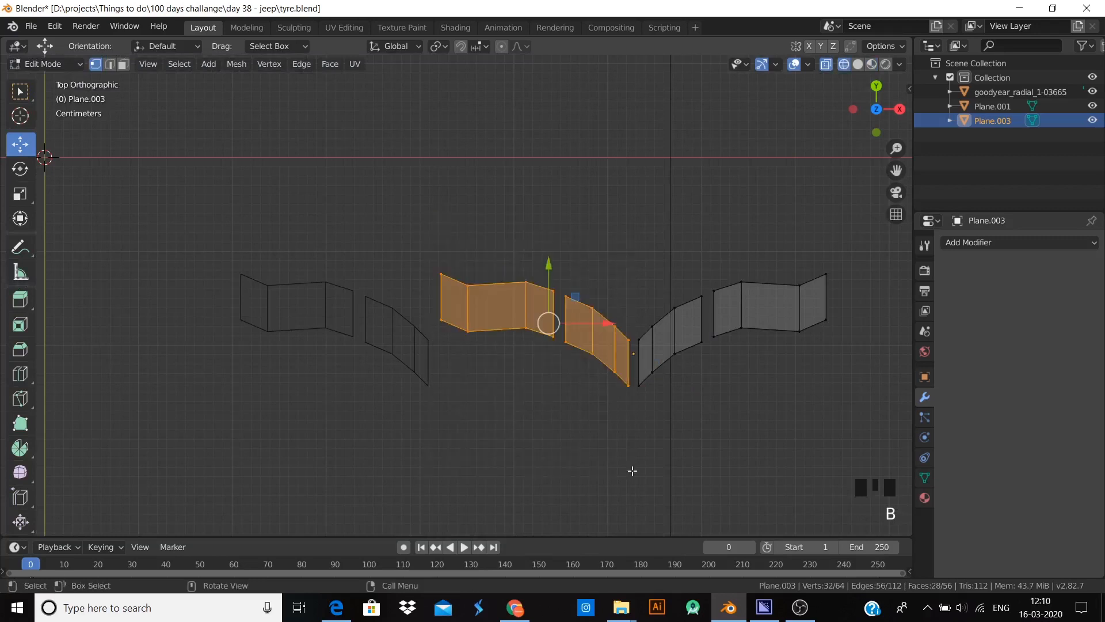
pyautogui.press('x')
pyautogui.click(608, 409)
pyautogui.press('Tab')
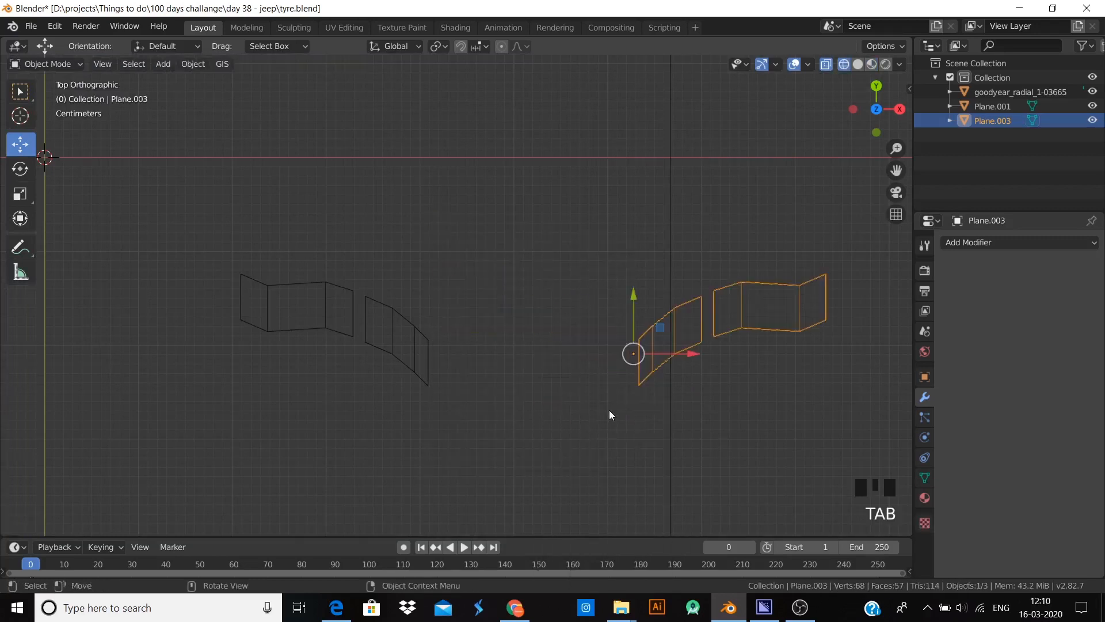
# - Restore the textured shading and move the mirrored blocks along X and Y onto the tread blocks in the reference's right half
pyautogui.press('z')
pyautogui.click(695, 477)
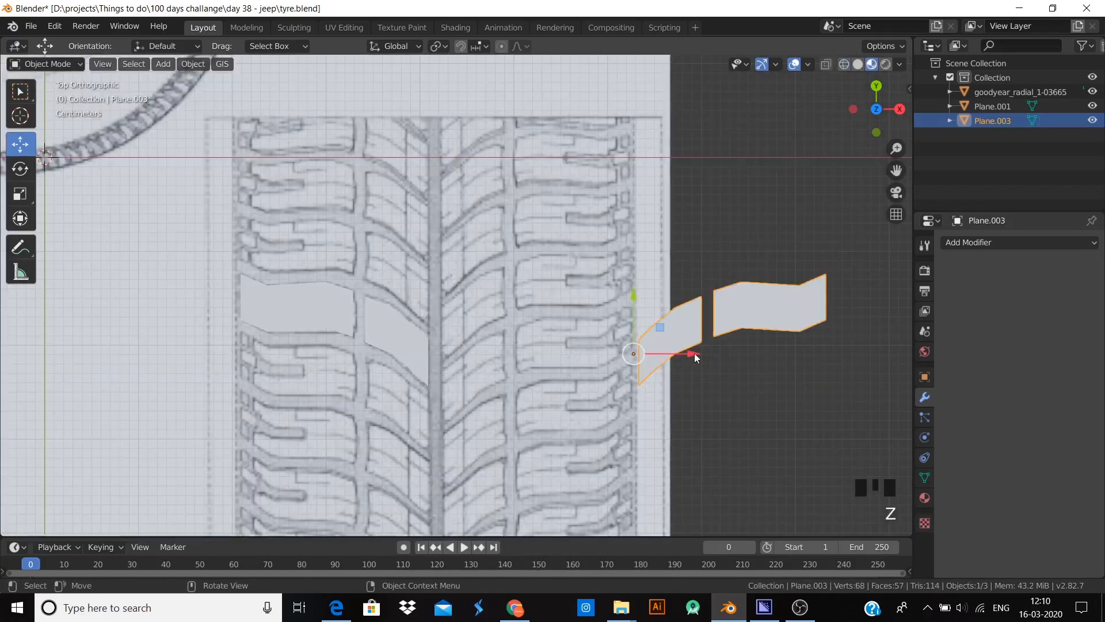
pyautogui.moveTo(694, 353); pyautogui.dragTo(493, 375)
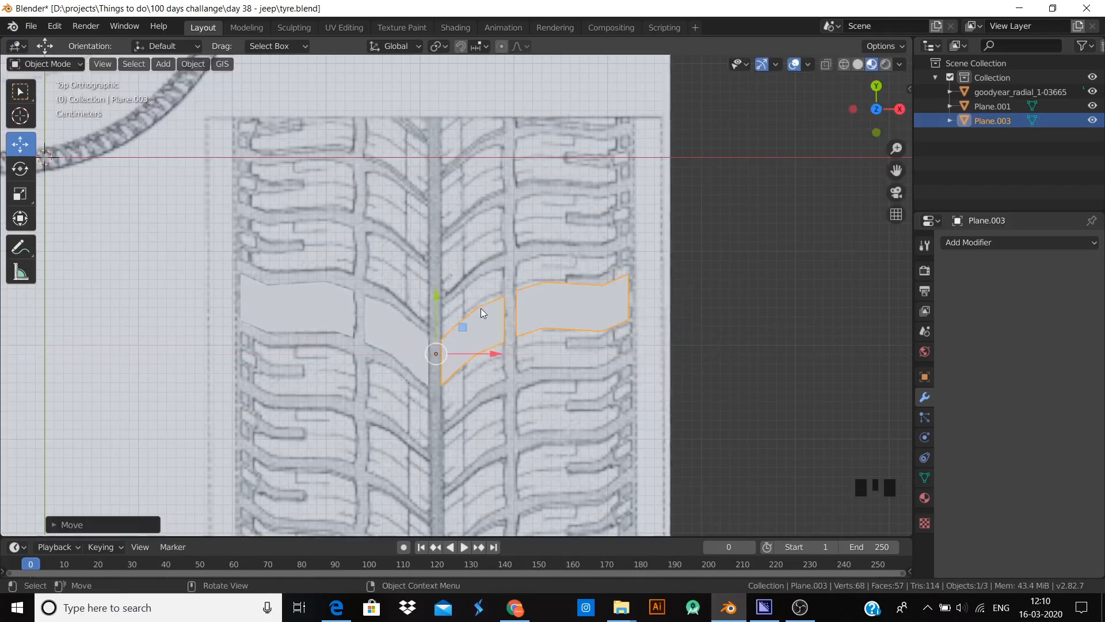
pyautogui.moveTo(435, 298); pyautogui.dragTo(448, 262)
# - Join the left and right tread blocks into one object and apply its scale
pyautogui.keyDown('shift'); pyautogui.click(396, 340); pyautogui.keyUp('shift')
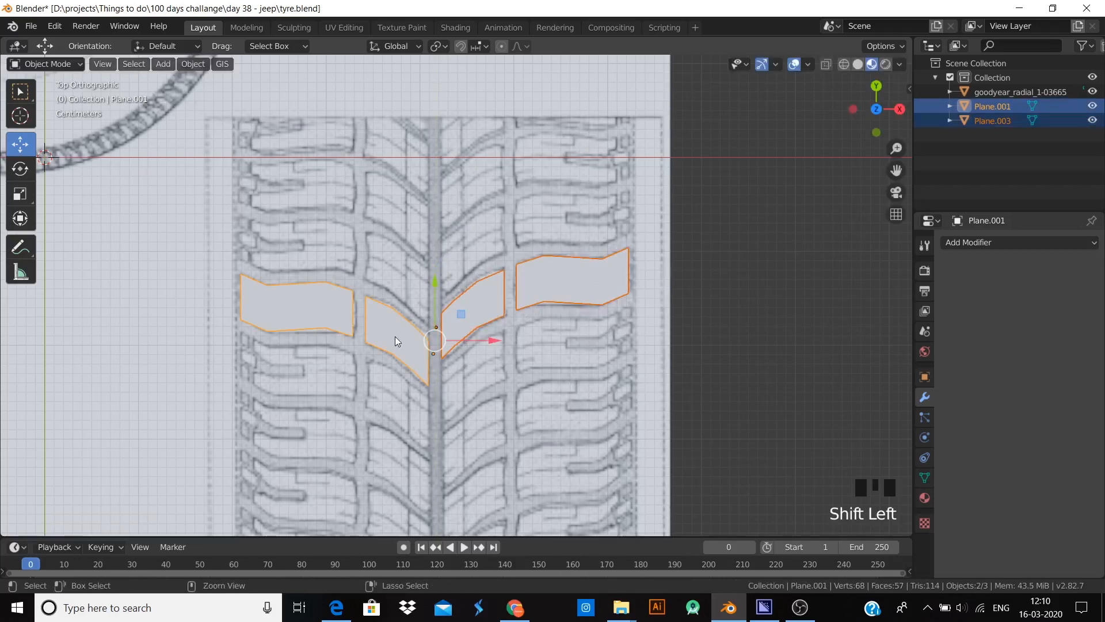
pyautogui.hotkey('ctrl', 'j')
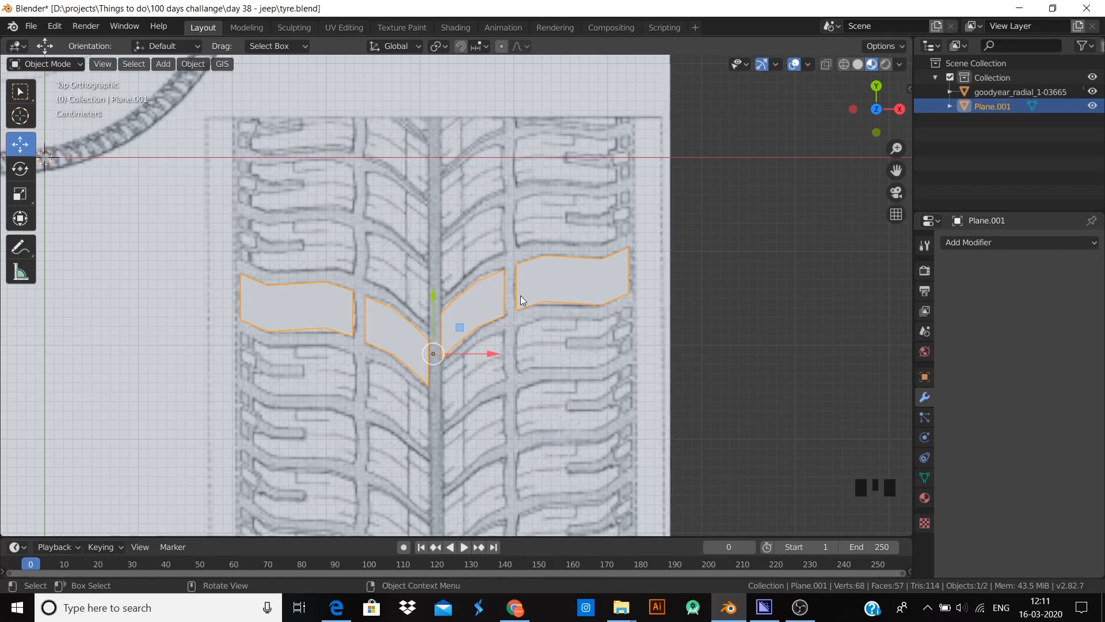
pyautogui.click(988, 242)
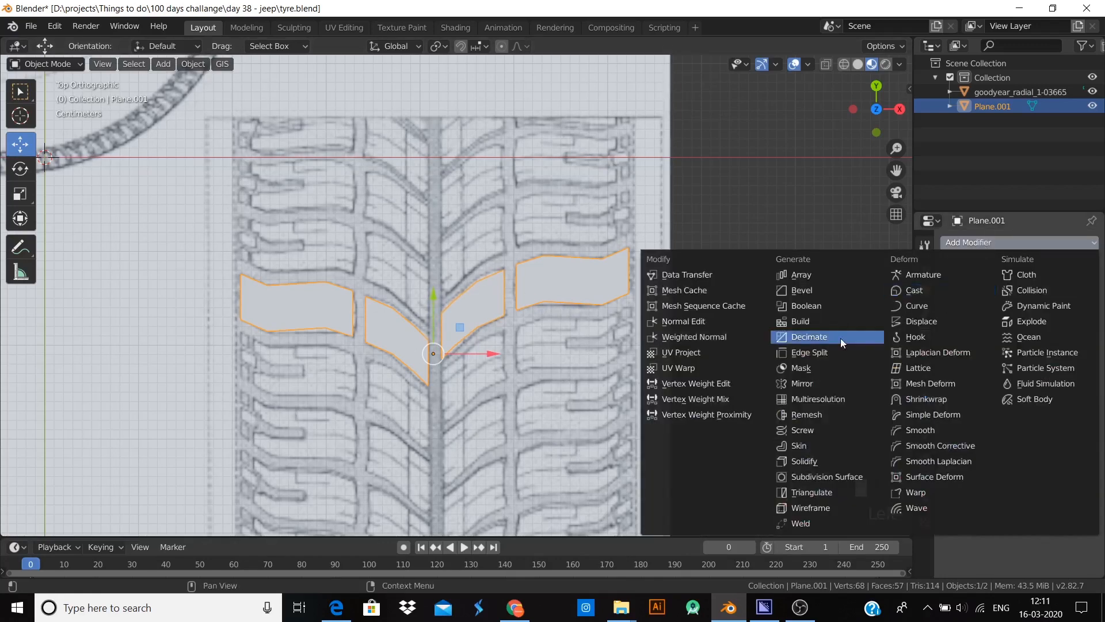
pyautogui.hotkey('ctrl', 'a')
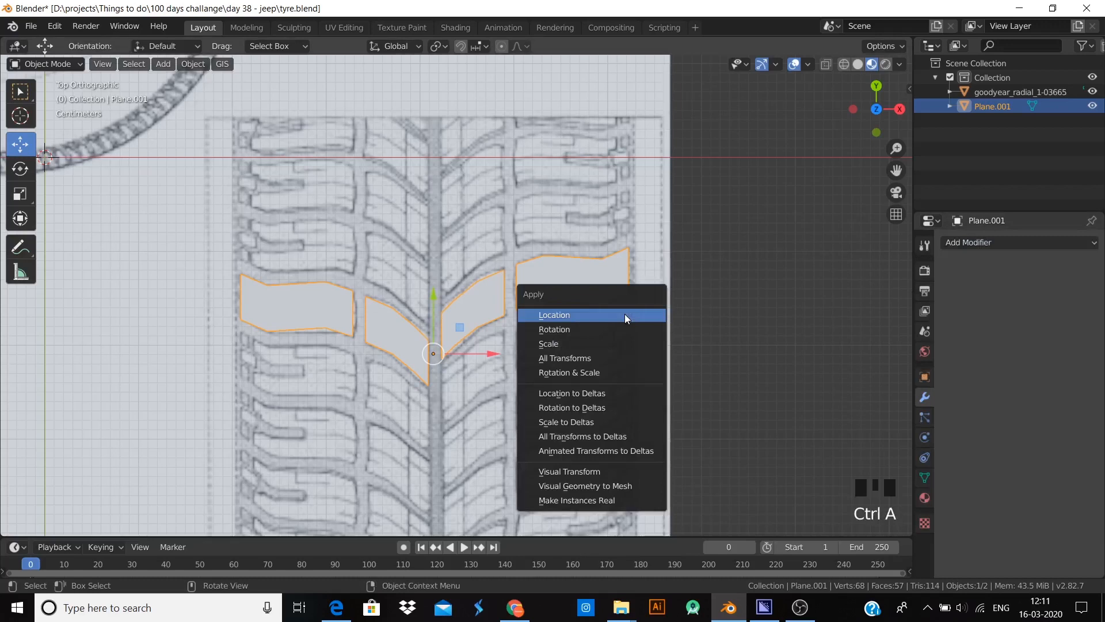
pyautogui.click(607, 343)
# - Bevel all edges of the tread blocks by about 0.0019 m with one segment, and inspect the result in perspective
pyautogui.press('Tab')
pyautogui.press('a')
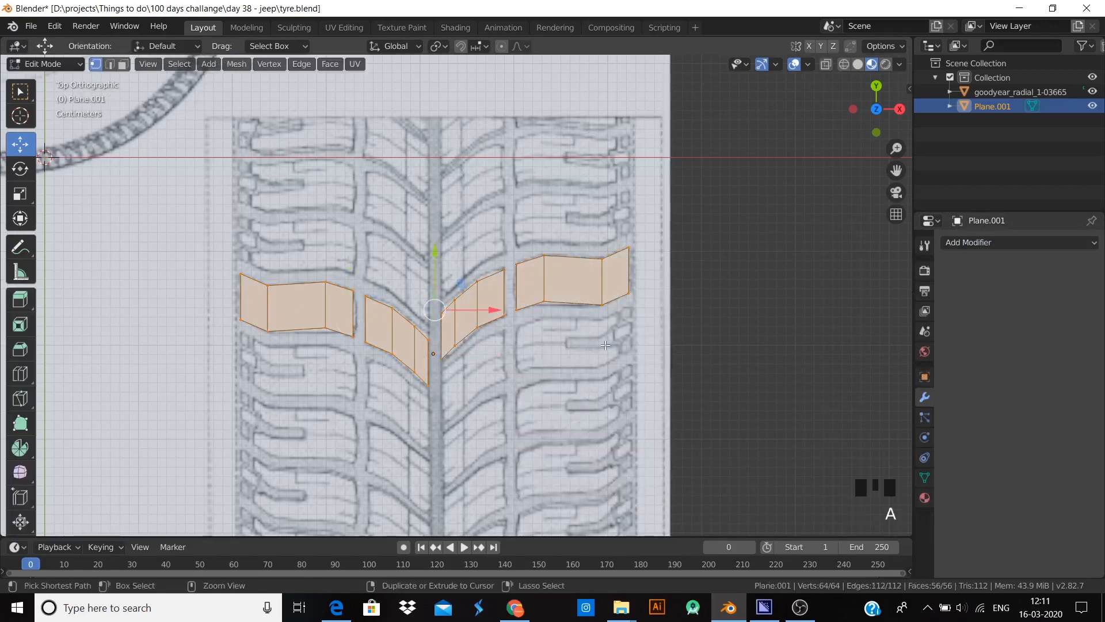
pyautogui.hotkey('ctrl', 'b')
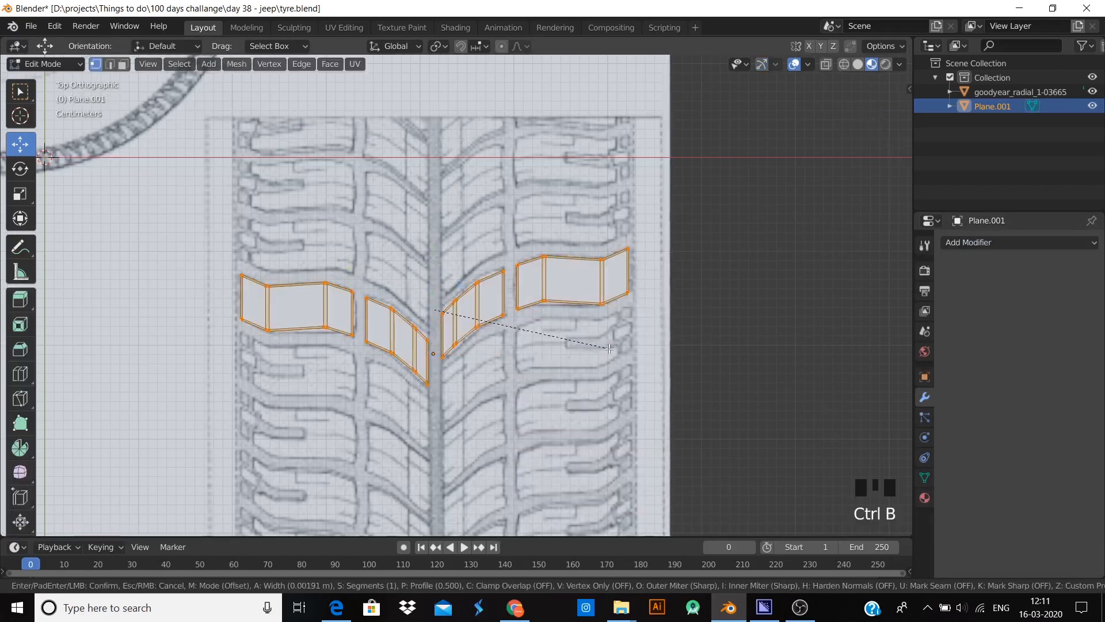
pyautogui.click(608, 348)
pyautogui.press('Tab')
pyautogui.click(704, 330)
pyautogui.moveTo(546, 399); pyautogui.dragTo(475, 304, button='middle')
pyautogui.click(475, 304)
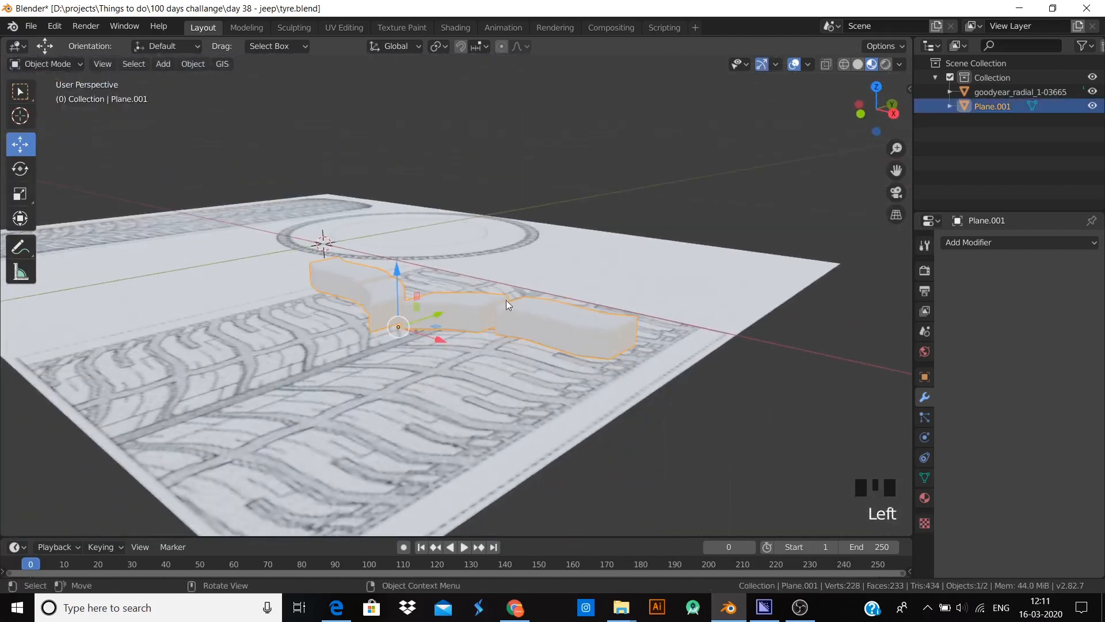
# - Add an Array modifier to the tread blocks with a relative offset of 0 in X and 0.470 in Y
pyautogui.press('KP_7')
pyautogui.scroll(-1, 519, 404)
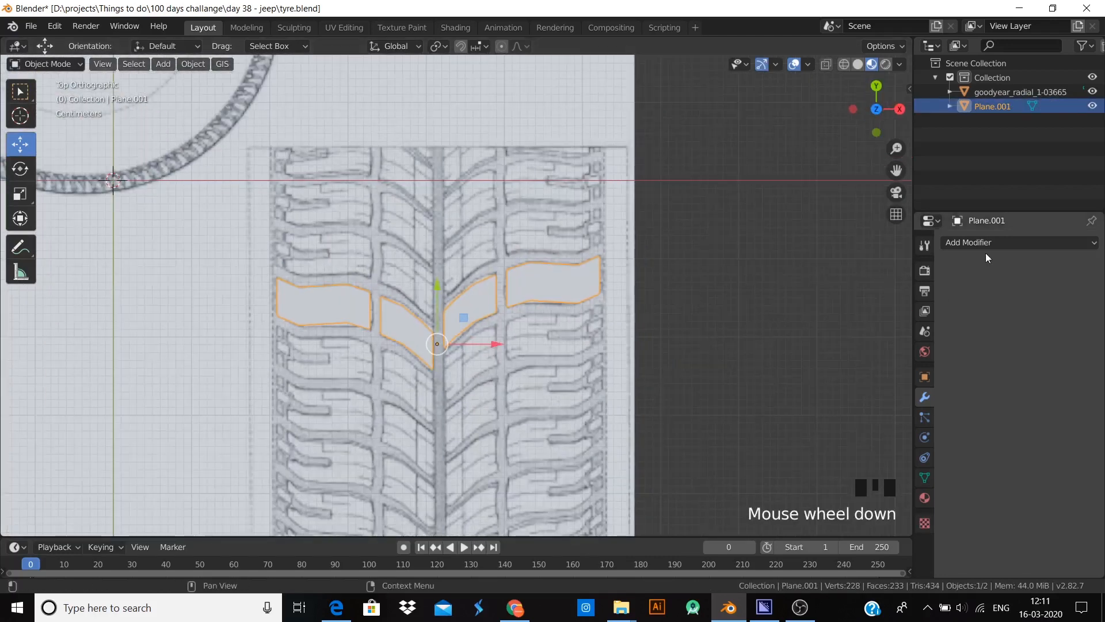
pyautogui.click(1010, 241)
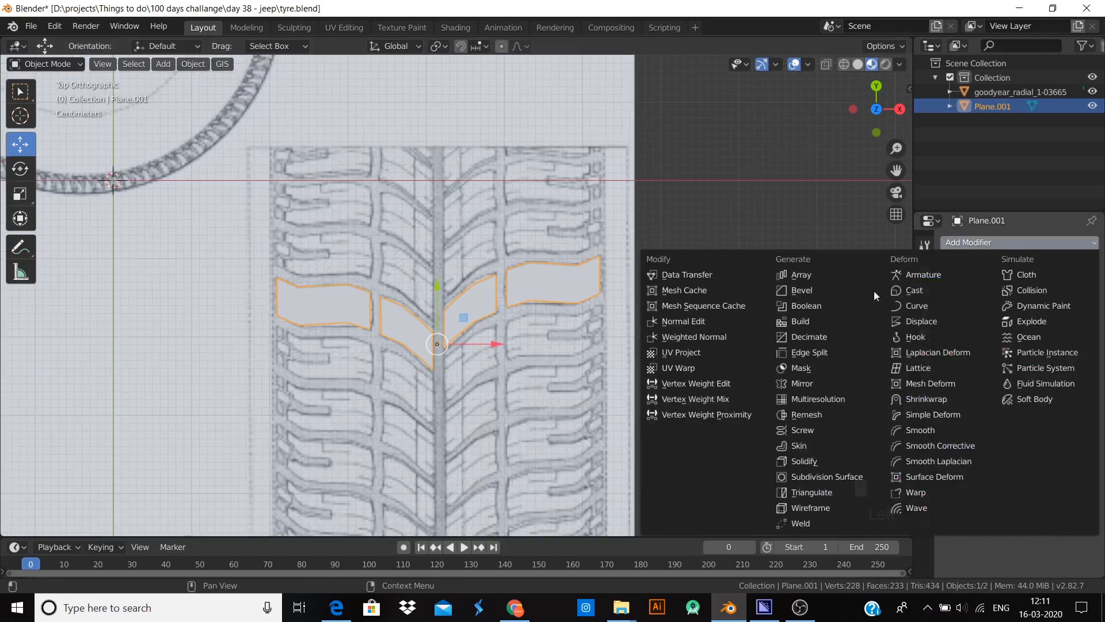
pyautogui.click(829, 272)
pyautogui.click(1047, 373)
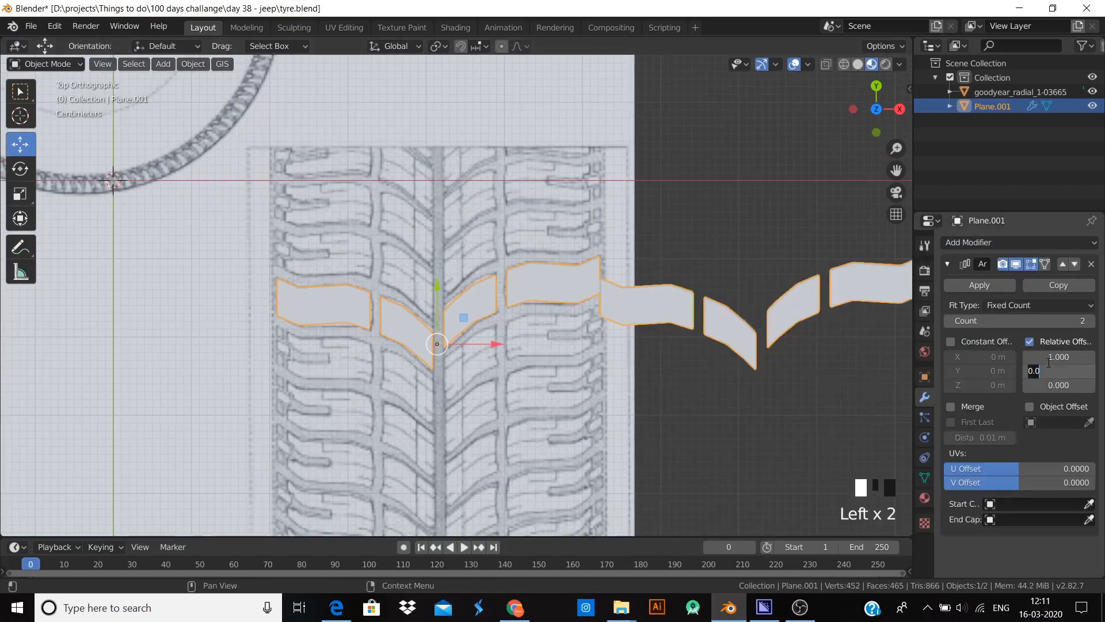
pyautogui.write('1')
pyautogui.press('Return')
pyautogui.click(1047, 358)
pyautogui.write('0')
pyautogui.press('Return')
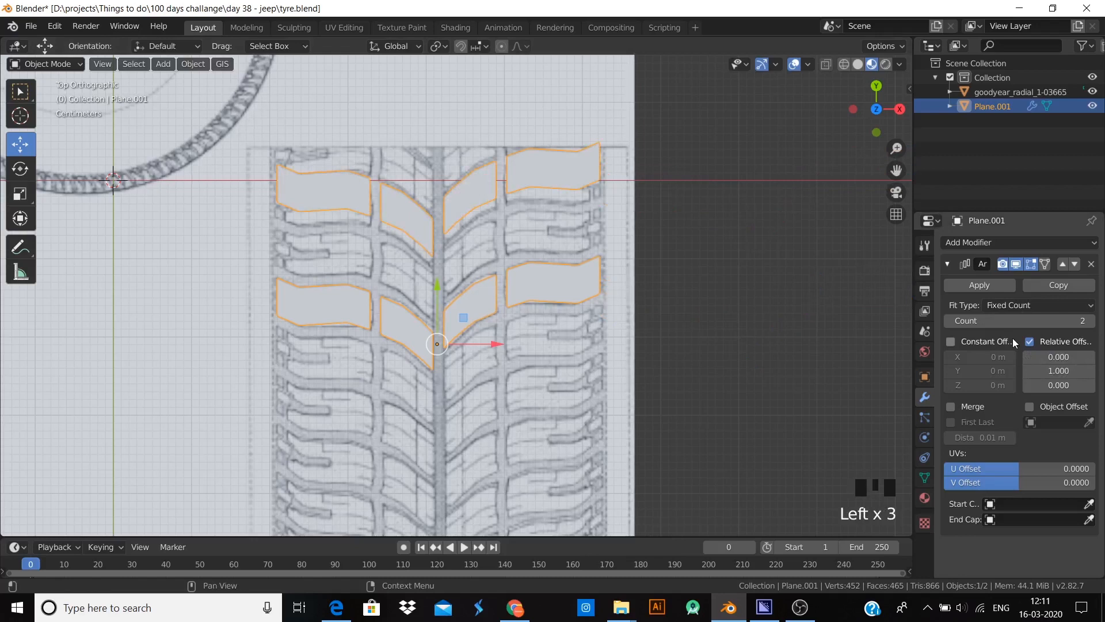
pyautogui.moveTo(1058, 372); pyautogui.dragTo(1029, 372)
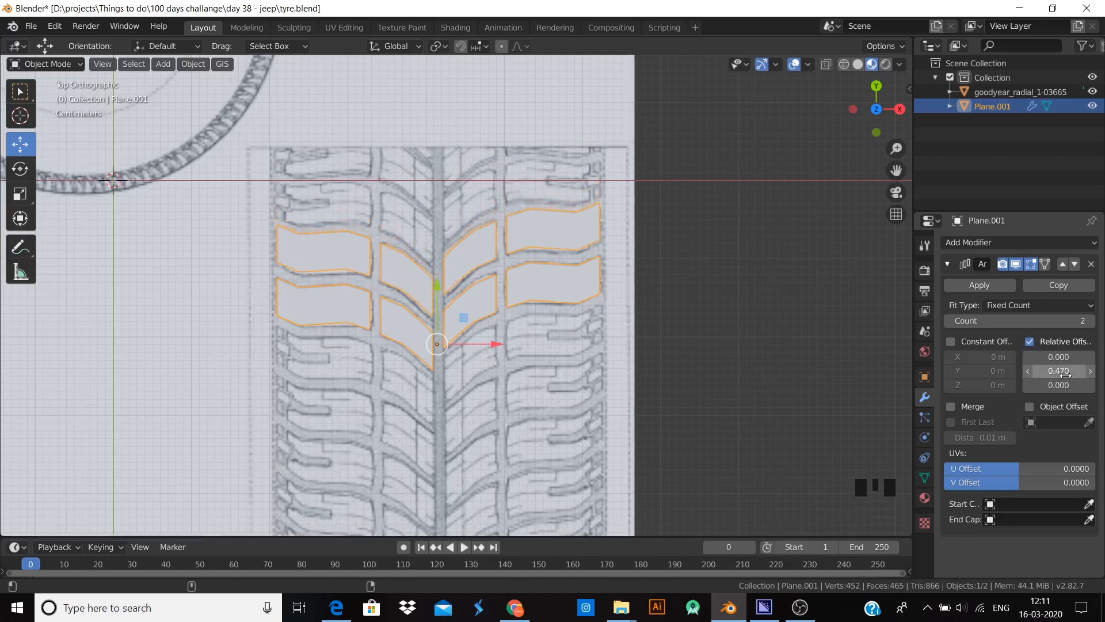
# - Raise the array count to 8 to compare the repeated rows with the tread reference
pyautogui.click(1091, 321)
pyautogui.click(1091, 321)
pyautogui.click(1092, 321)
pyautogui.click(1092, 321)
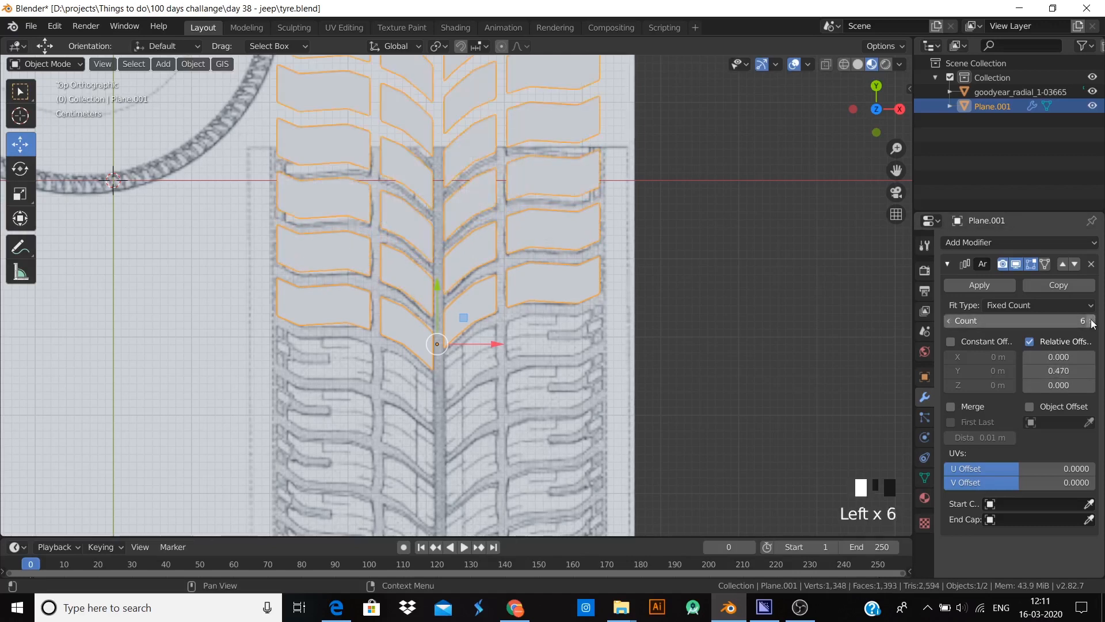
pyautogui.click(1092, 321)
pyautogui.click(1092, 320)
# - Delete the tyre reference image plane
pyautogui.scroll(-3, 538, 379)
pyautogui.click(521, 382)
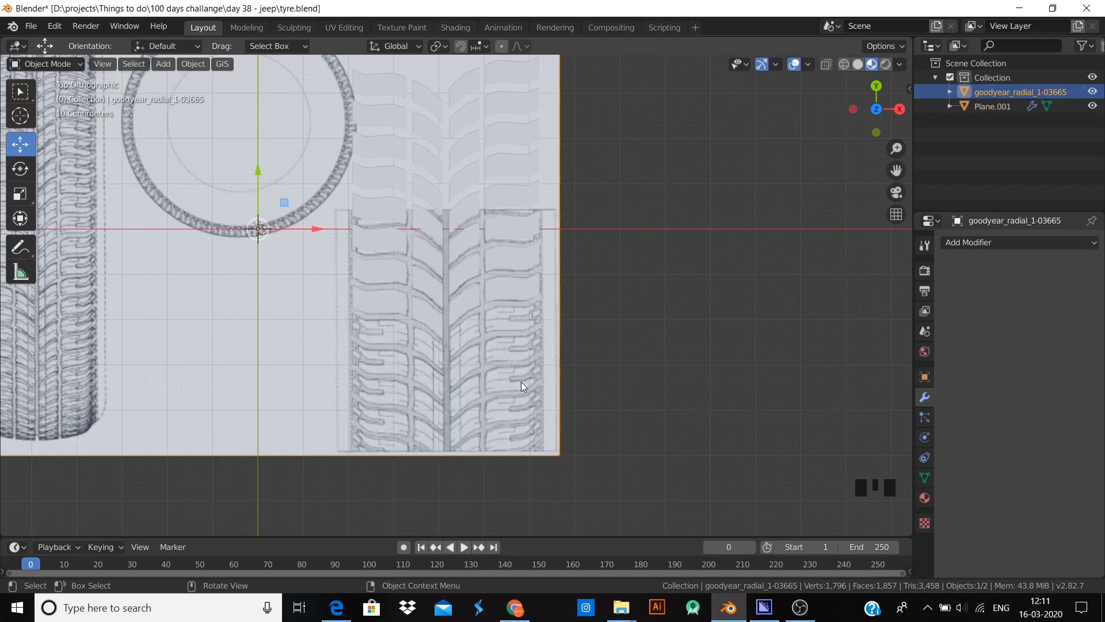
pyautogui.press('x')
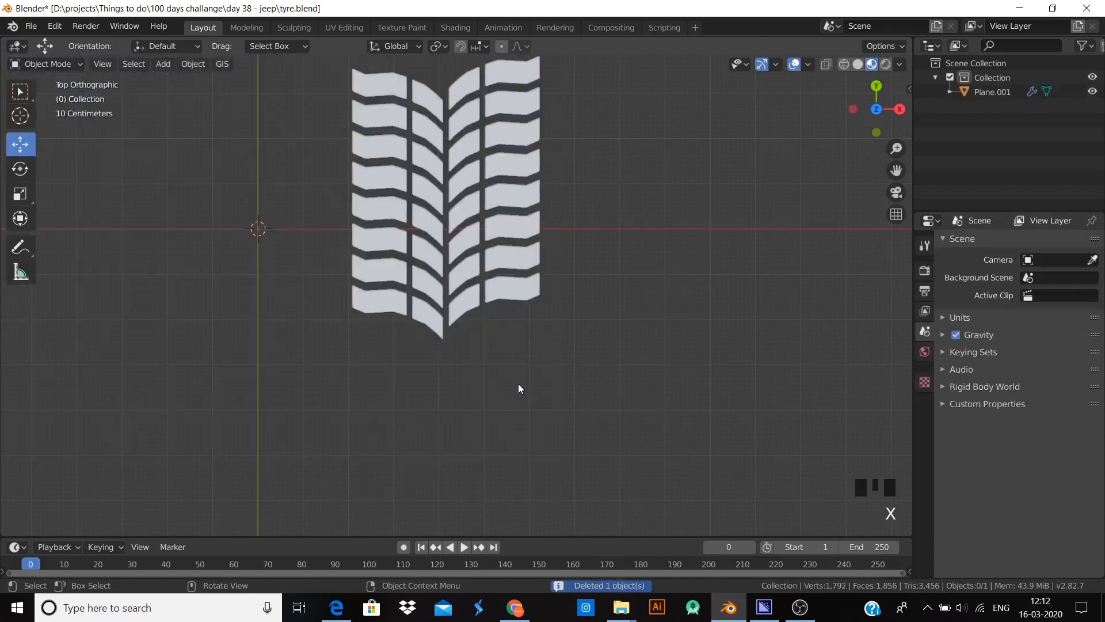
# - Set the tread array's count to 30 and check the full strip
pyautogui.click(516, 293)
pyautogui.scroll(-3, 513, 291)
pyautogui.keyDown('shift'); pyautogui.moveTo(499, 454); pyautogui.dragTo(500, 532, button='middle'); pyautogui.keyUp('shift')
pyautogui.click(1094, 321)
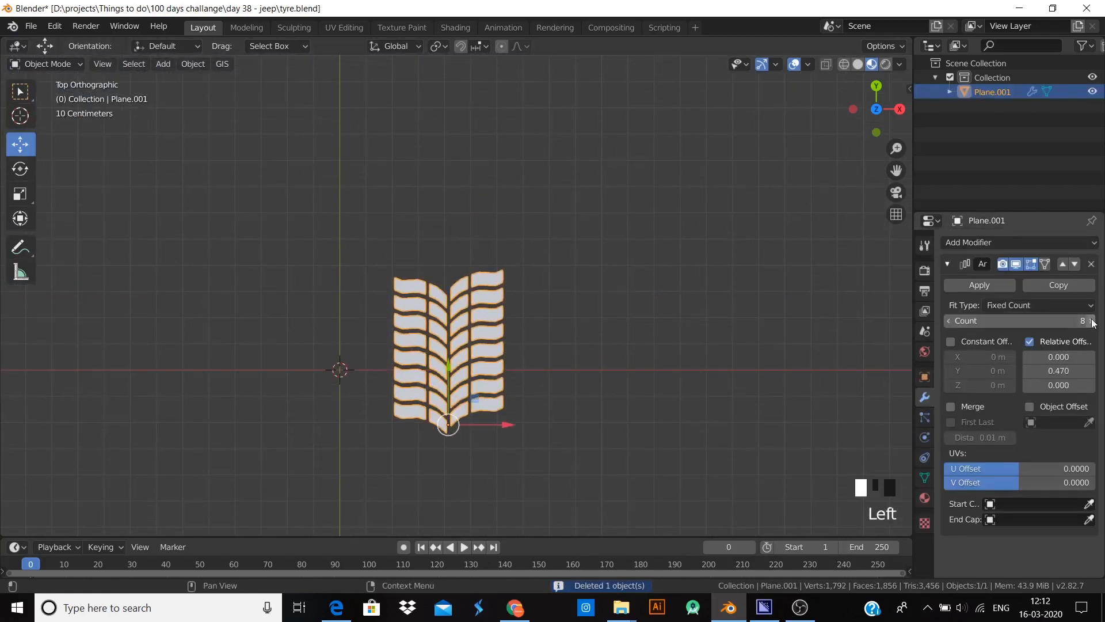
pyautogui.click(1071, 321)
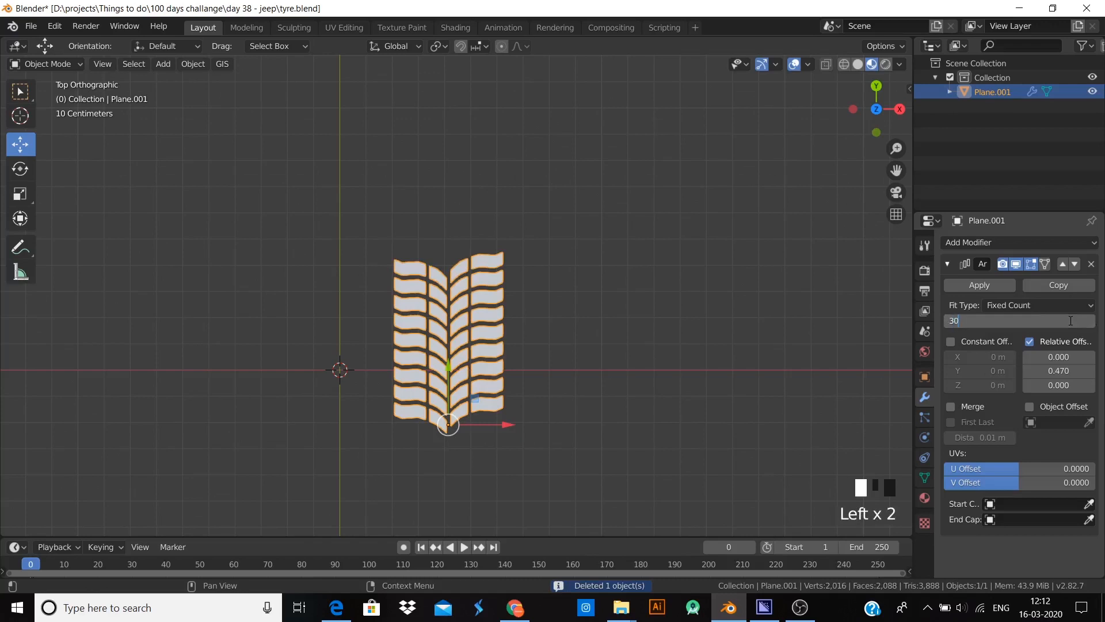
pyautogui.write('30')
pyautogui.press('Return')
pyautogui.click(603, 408)
pyautogui.scroll(-4, 513, 451)
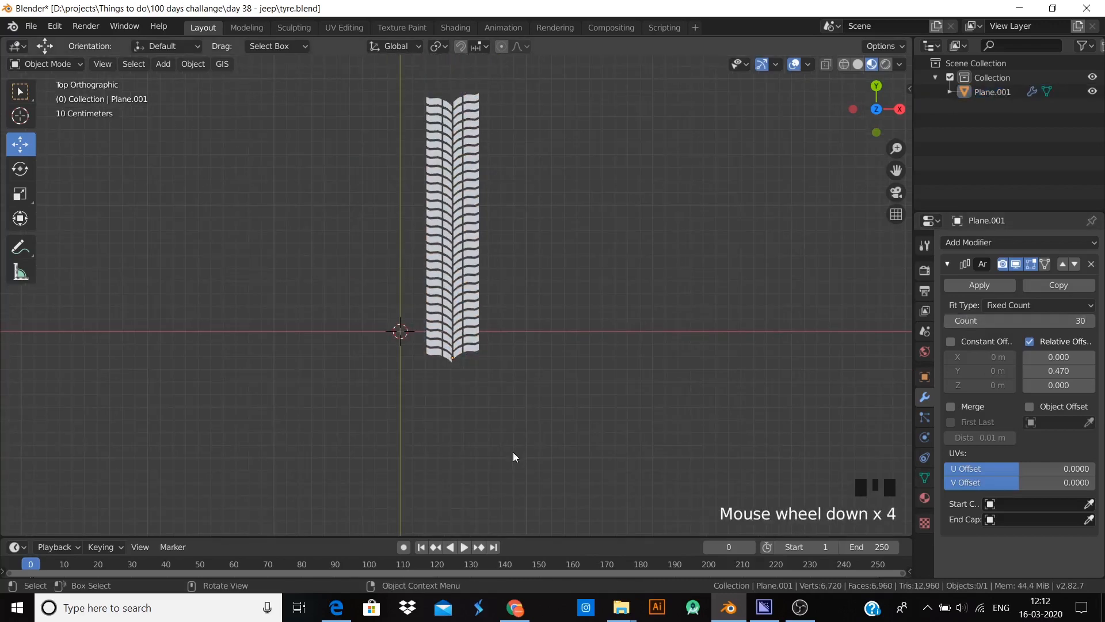
pyautogui.moveTo(512, 452); pyautogui.dragTo(518, 483, button='middle')
pyautogui.press('KP_7')
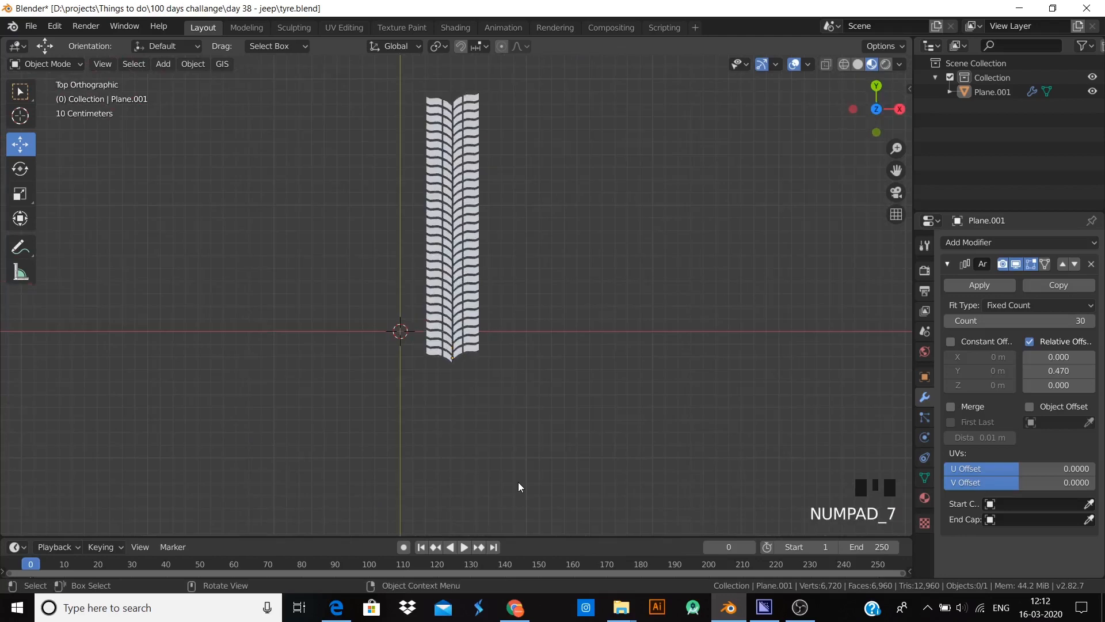
# - Add a Bezier curve at the world origin while viewing the tread strip in front orthographic view
pyautogui.click(471, 323)
pyautogui.press('KP_1')
pyautogui.scroll(6, 482, 416)
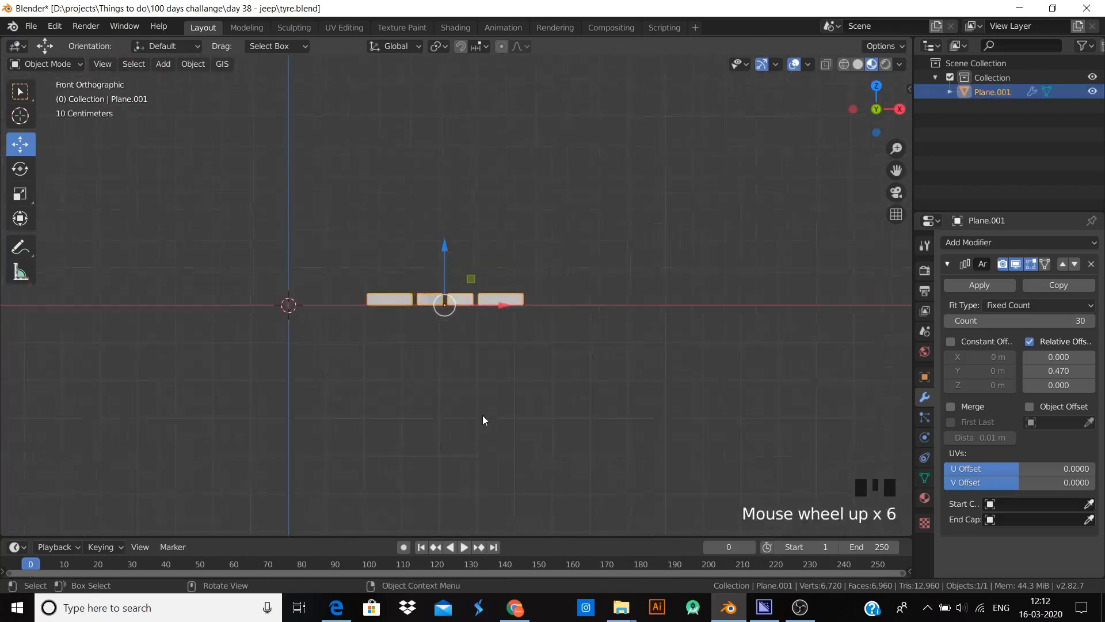
pyautogui.scroll(4, 482, 416)
pyautogui.click(418, 391)
pyautogui.hotkey('shift', 'a')
pyautogui.moveTo(322, 320)
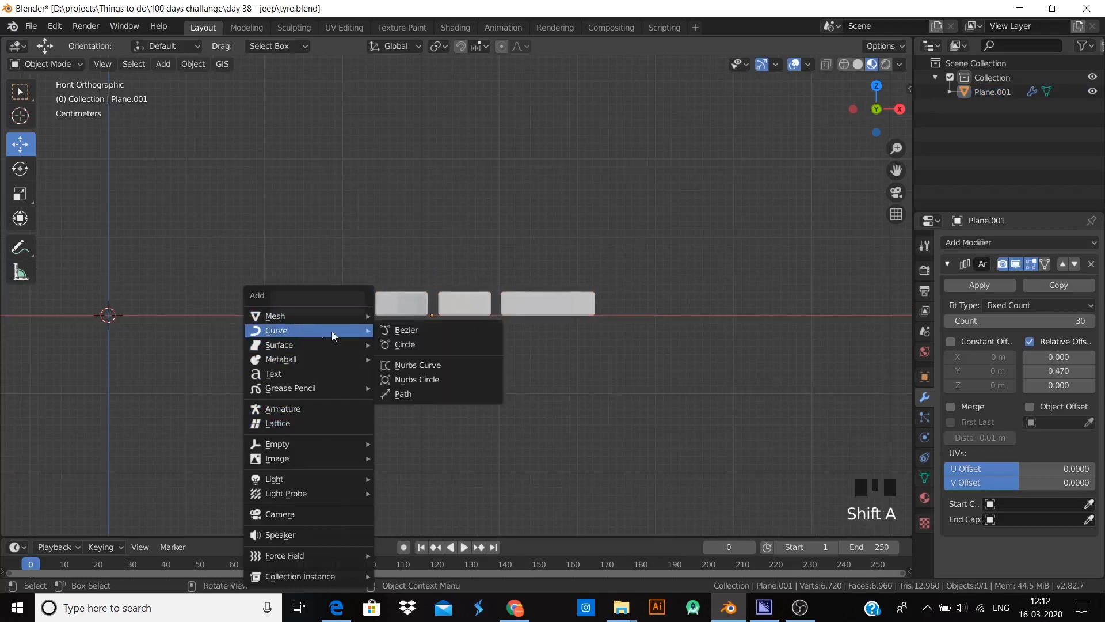
pyautogui.click(393, 330)
# - Rotate the Bezier curve 90° about the X axis and scale it down to less than the tread strip's width
pyautogui.scroll(-1, 355, 402)
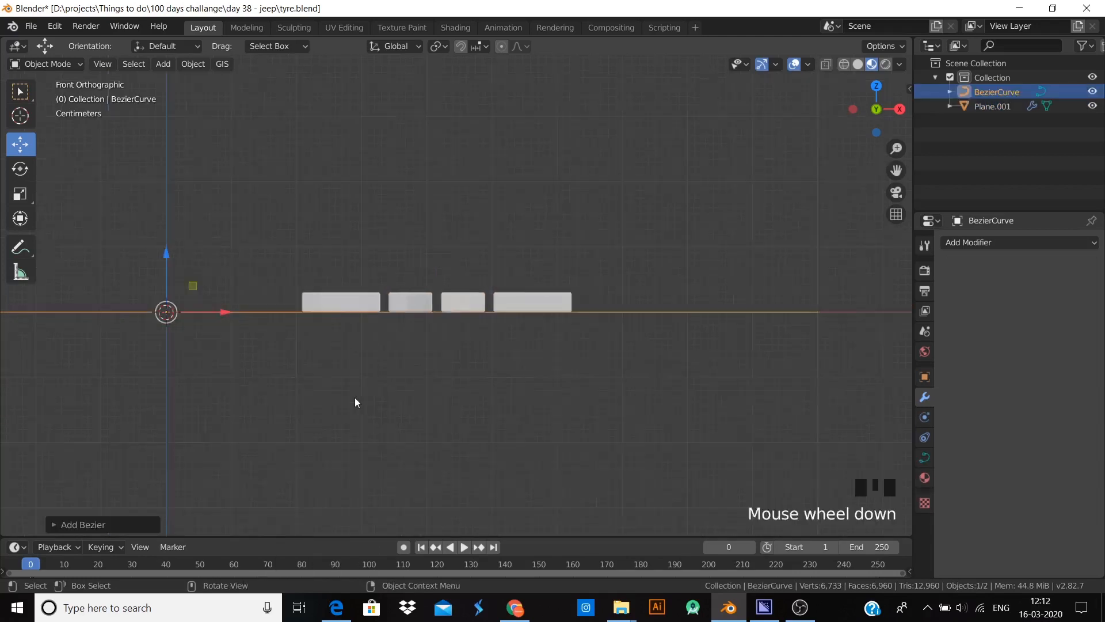
pyautogui.scroll(-2, 355, 402)
pyautogui.press('r')
pyautogui.press('x')
pyautogui.press('9')
pyautogui.press('0')
pyautogui.press('Return')
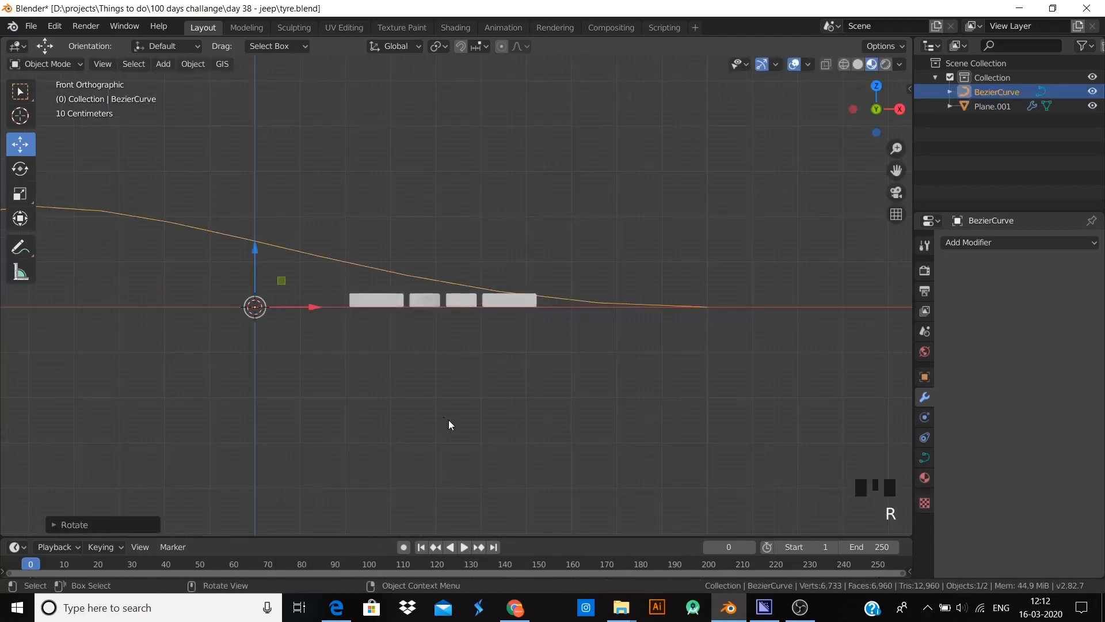
pyautogui.press('s')
pyautogui.click(278, 347)
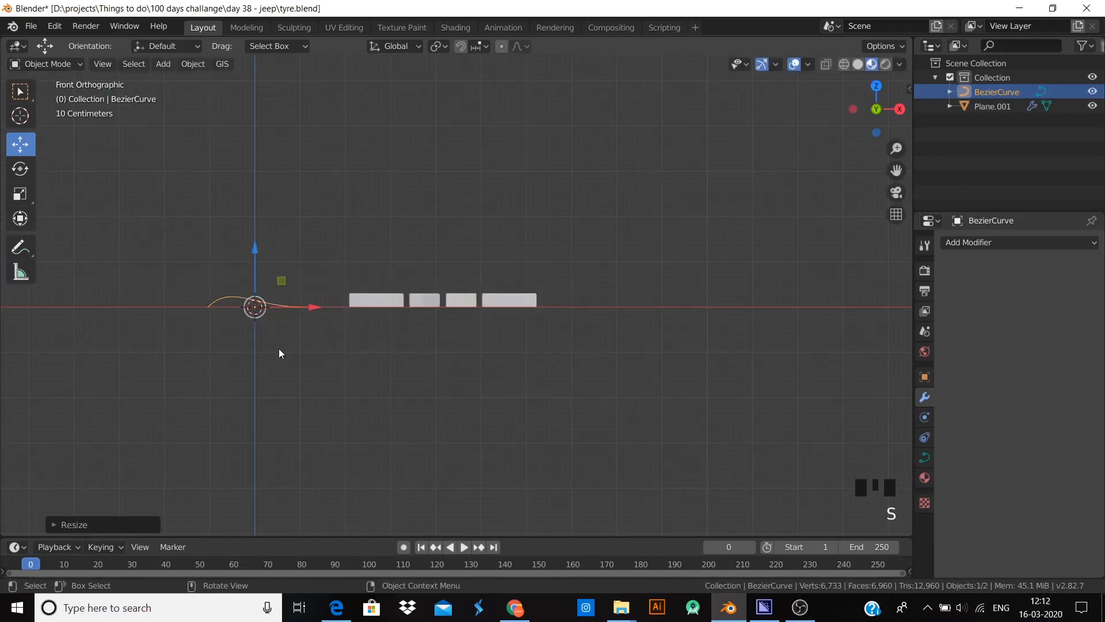
# - Position the Bezier curve centred beneath the tread blocks and raise its right end's inner handle to shape an even arch
pyautogui.press('g')
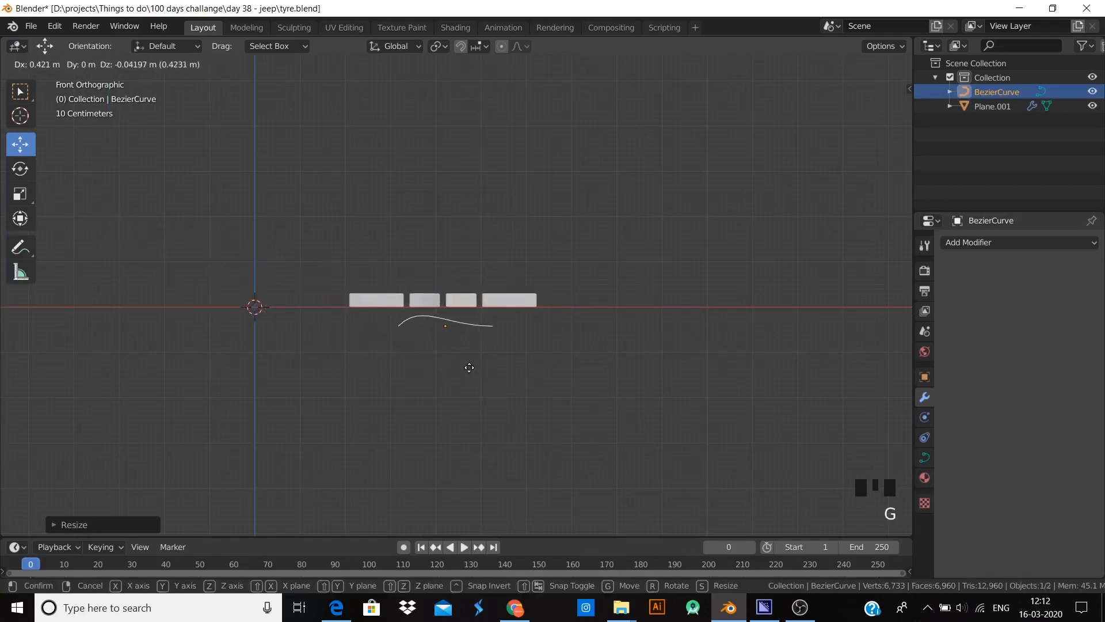
pyautogui.click(468, 365)
pyautogui.scroll(5, 468, 365)
pyautogui.press('Tab')
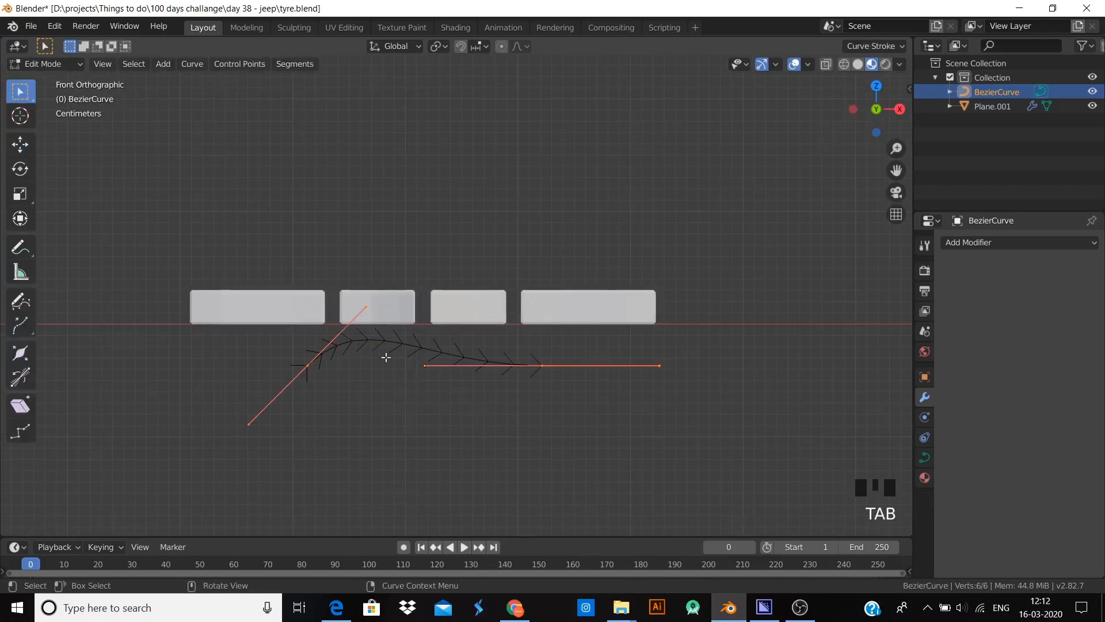
pyautogui.click(423, 368)
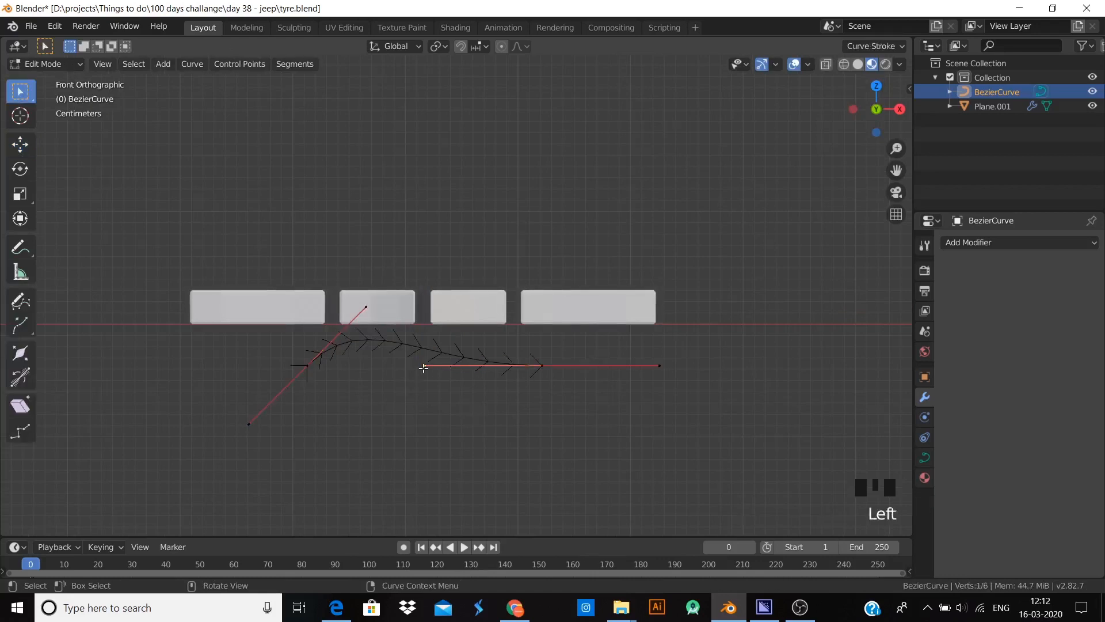
pyautogui.press('g')
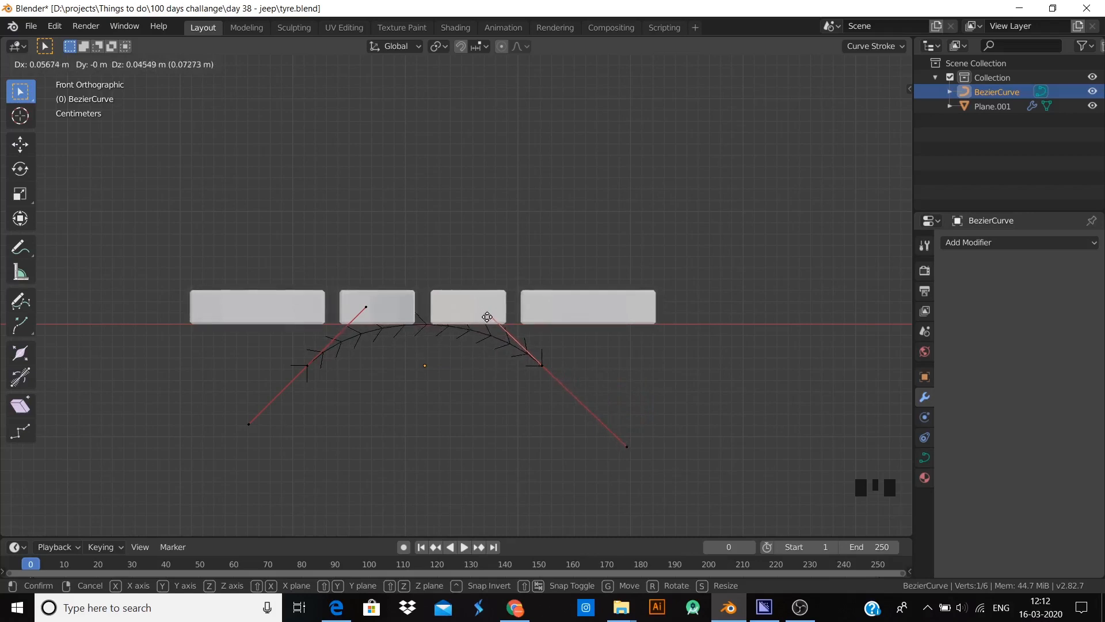
pyautogui.click(489, 320)
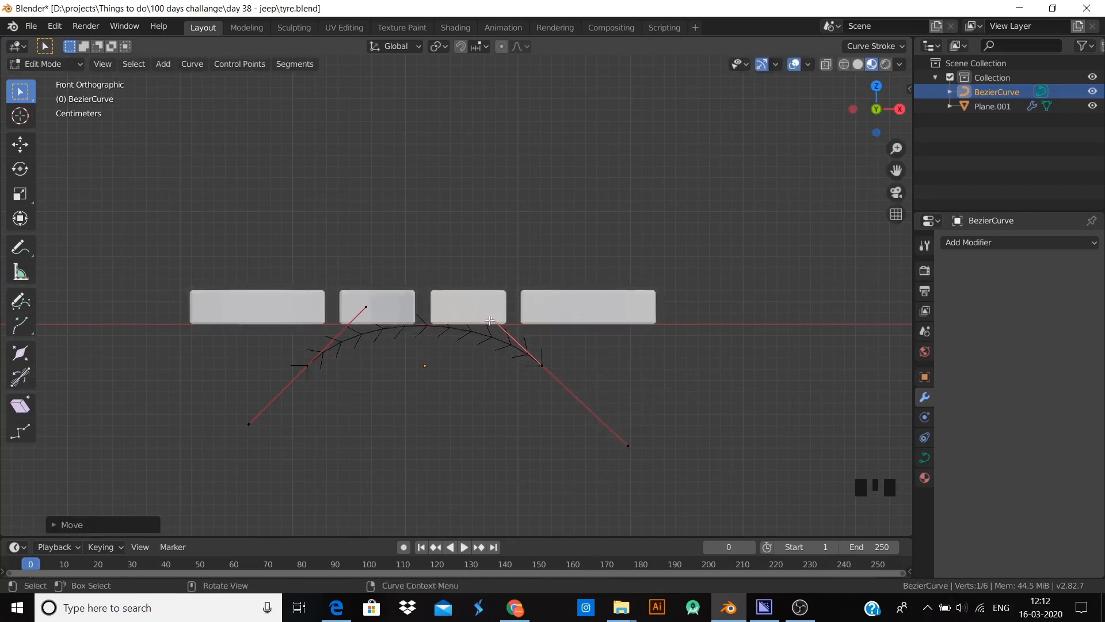
# - Move the Bezier curve's right endpoint outward to the tread strip's right edge
pyautogui.click(546, 367)
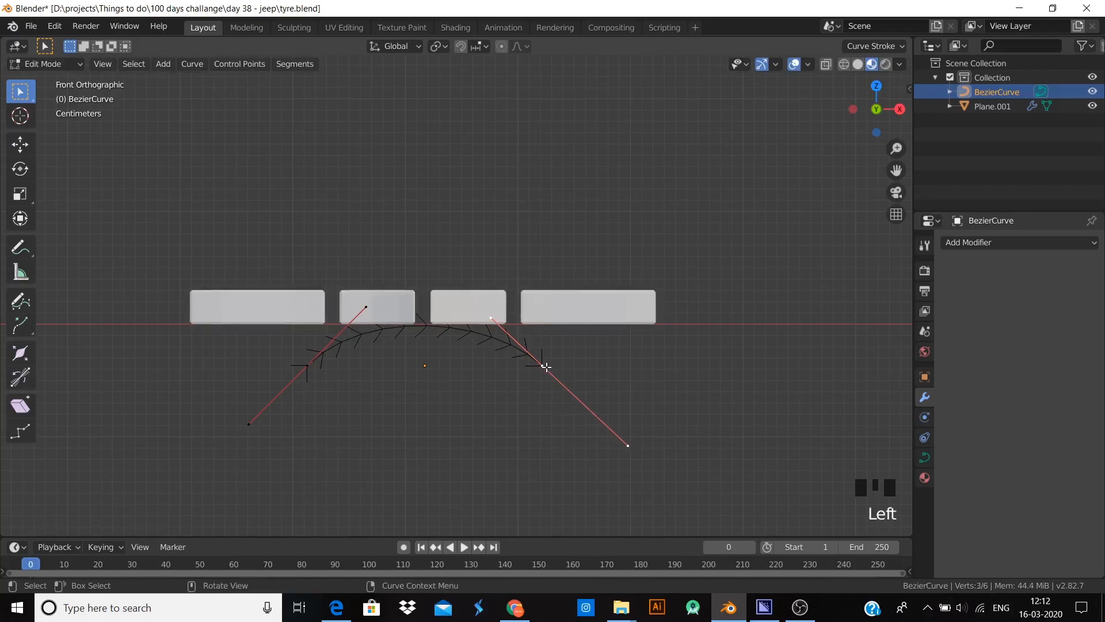
pyautogui.click(304, 367)
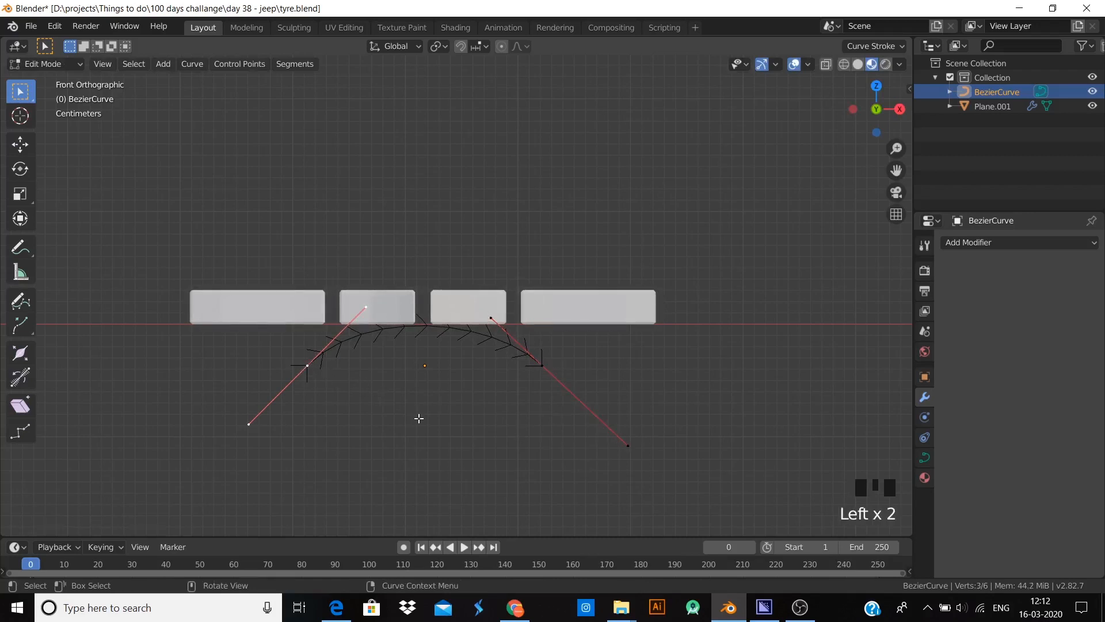
pyautogui.press('Tab')
pyautogui.click(481, 293)
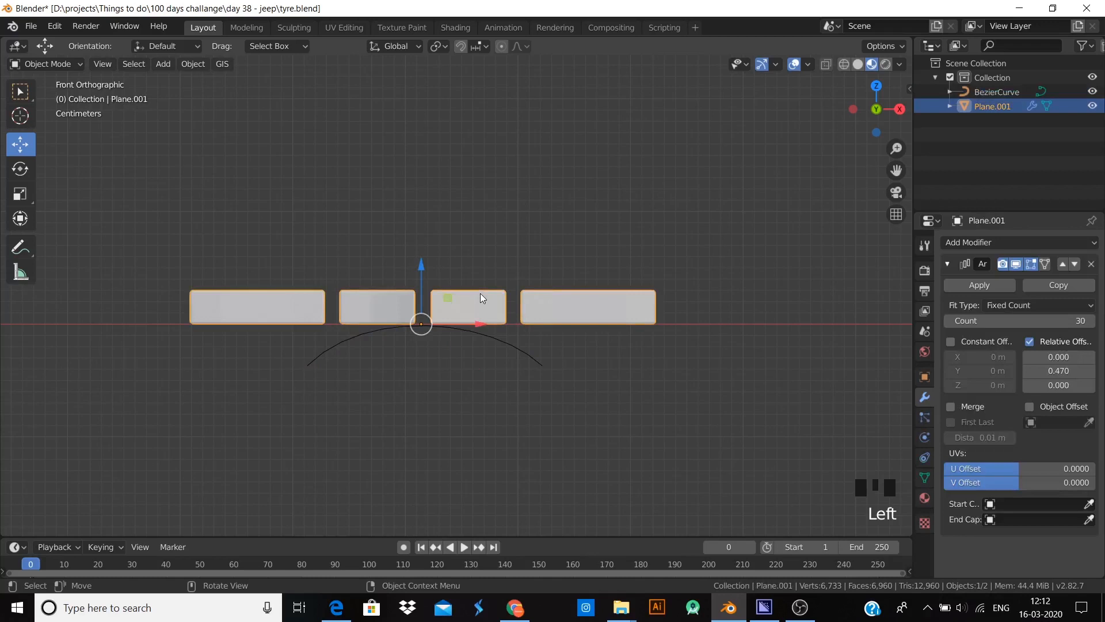
pyautogui.click(515, 348)
pyautogui.press('Tab')
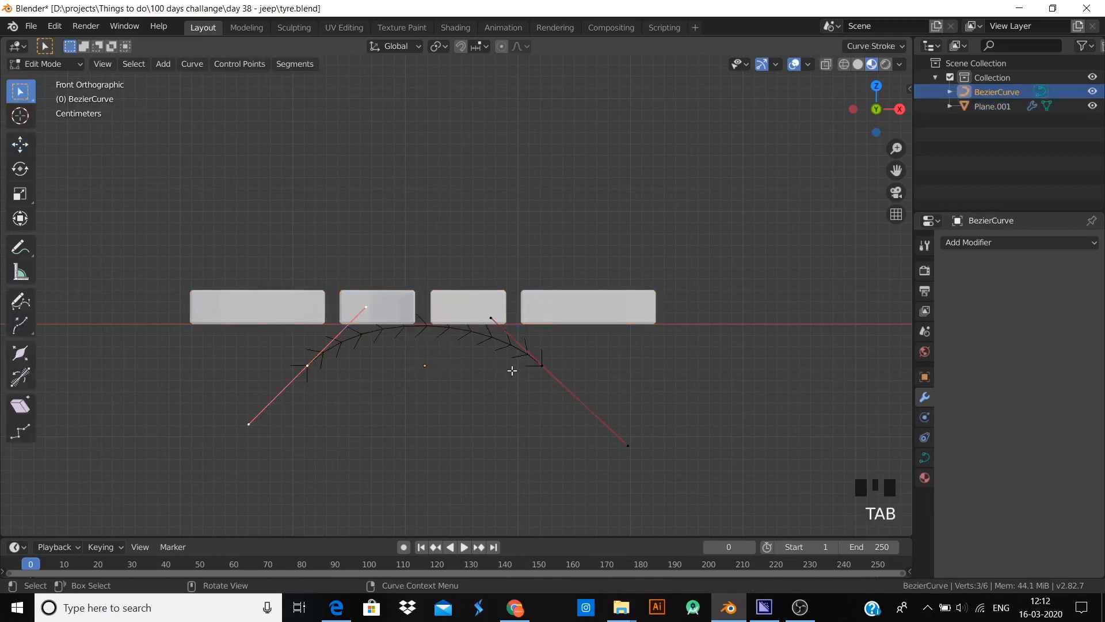
pyautogui.click(544, 367)
pyautogui.press('g')
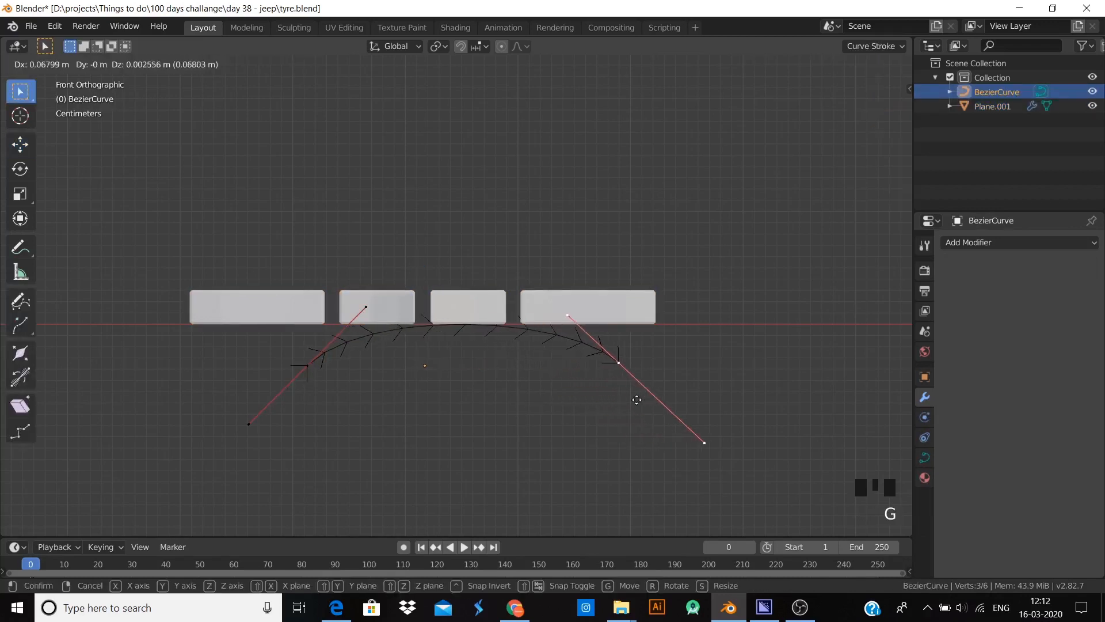
pyautogui.click(665, 401)
# - Move the Bezier curve's left endpoint about 0.10 m outward along X to the tread strip's left edge
pyautogui.click(299, 370)
pyautogui.press('g')
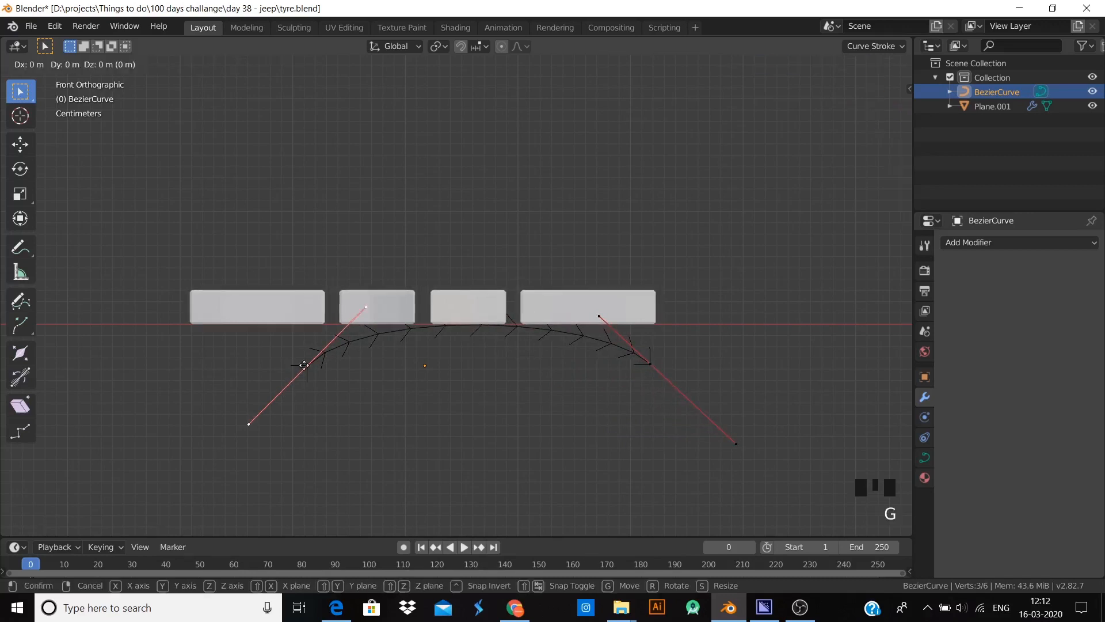
pyautogui.press('x')
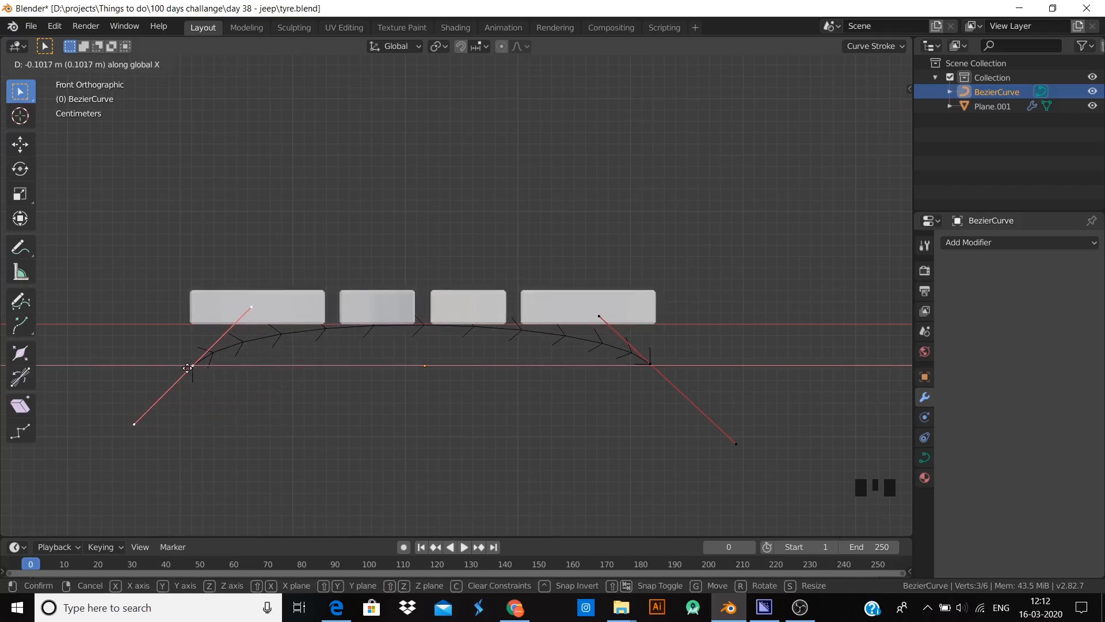
pyautogui.click(187, 367)
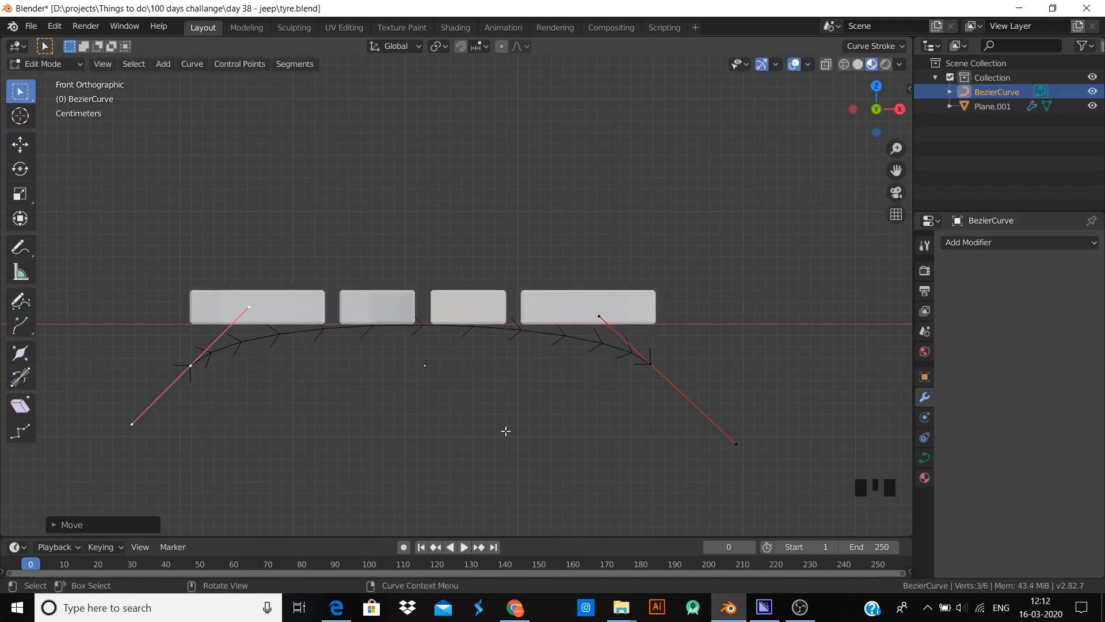
# - Thicken the tread strip slightly by scaling it up along the Z axis
pyautogui.press('Tab')
pyautogui.click(548, 316)
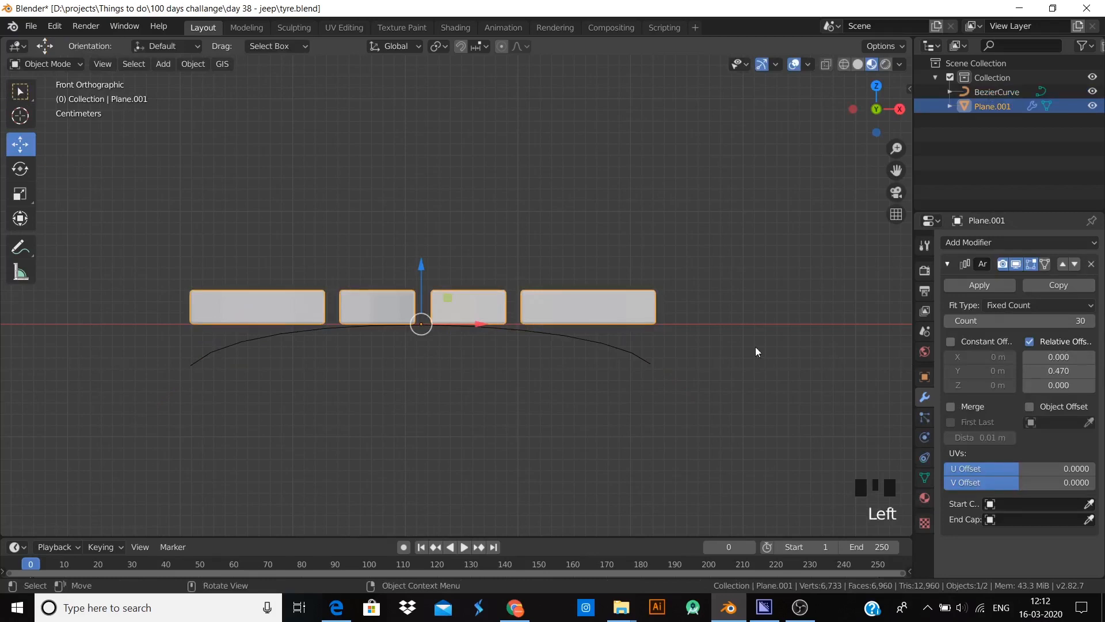
pyautogui.press('s')
pyautogui.press('z')
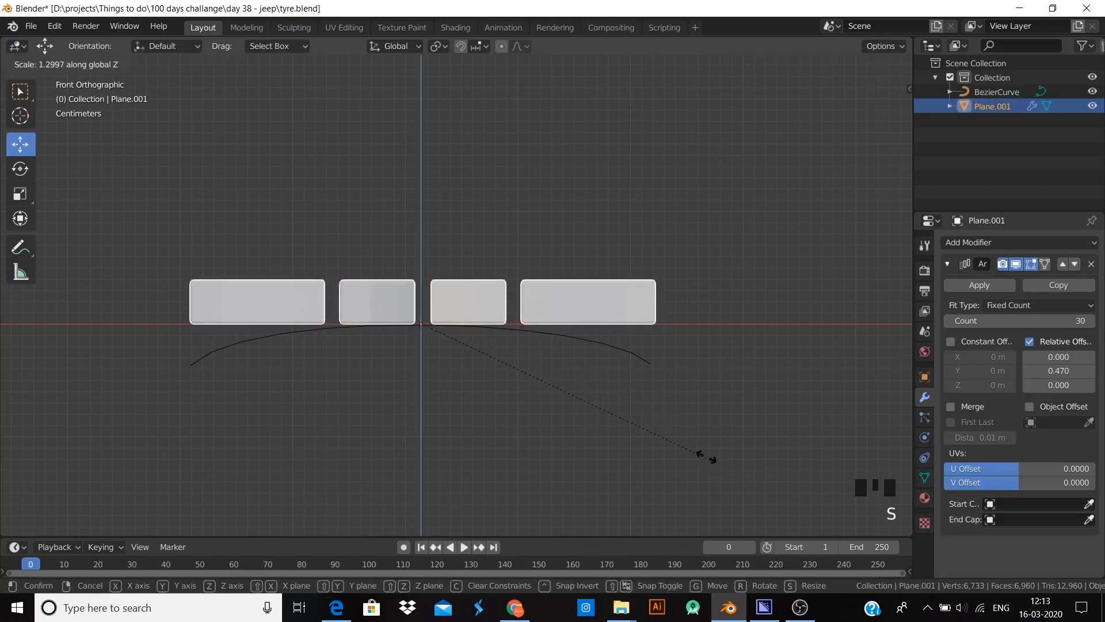
pyautogui.click(706, 457)
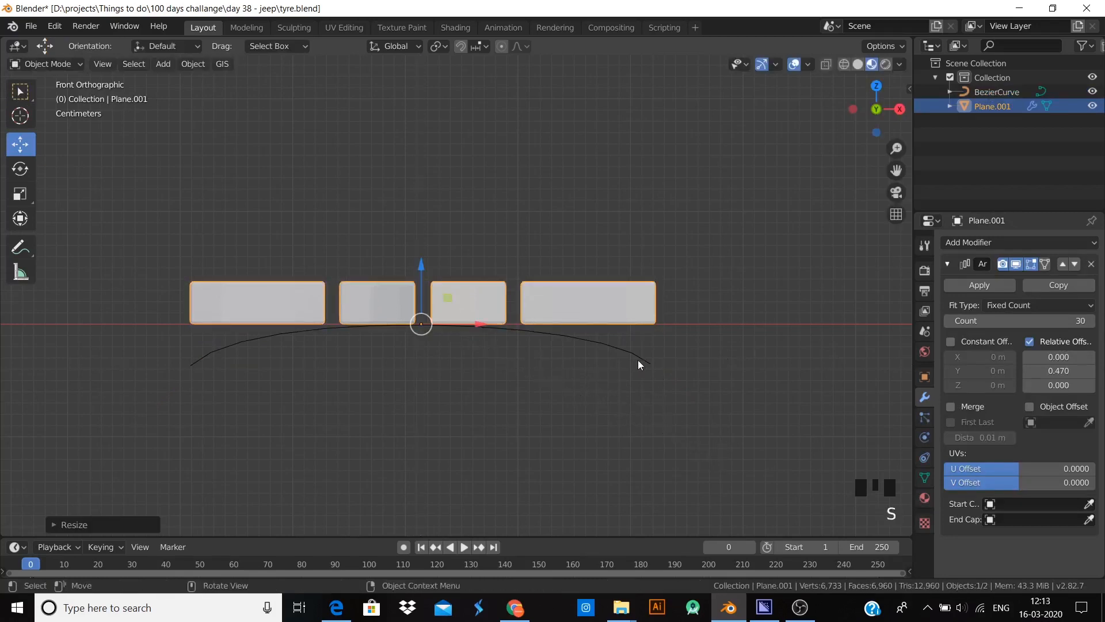
# - Add a Curve modifier to the tread strip with BezierCurve as its deforming object
pyautogui.click(996, 244)
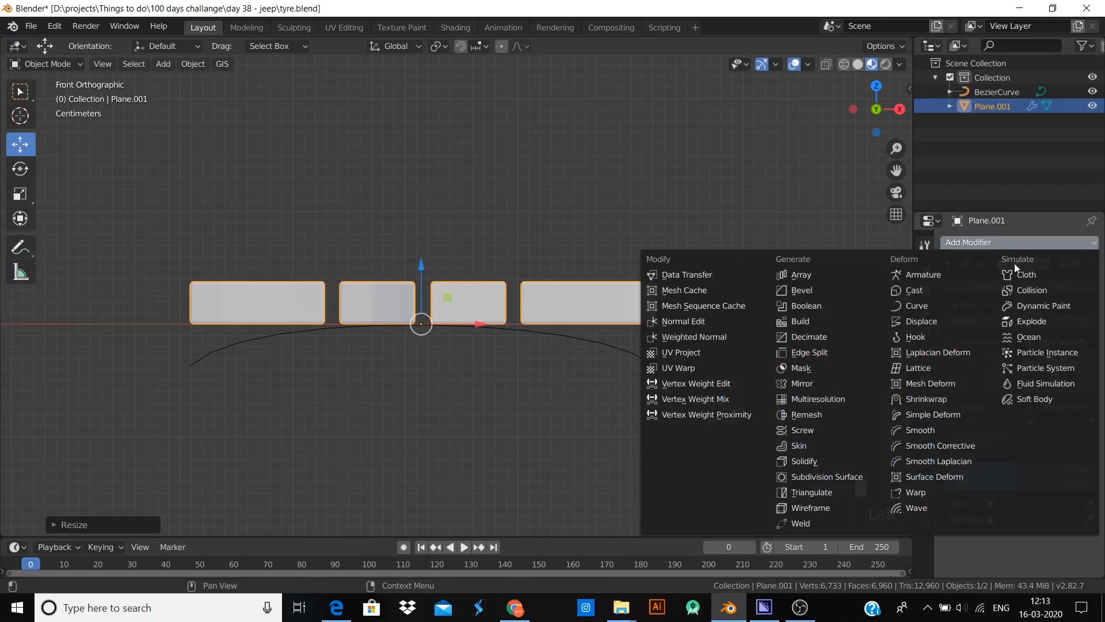
pyautogui.click(933, 304)
pyautogui.scroll(-5, 953, 340)
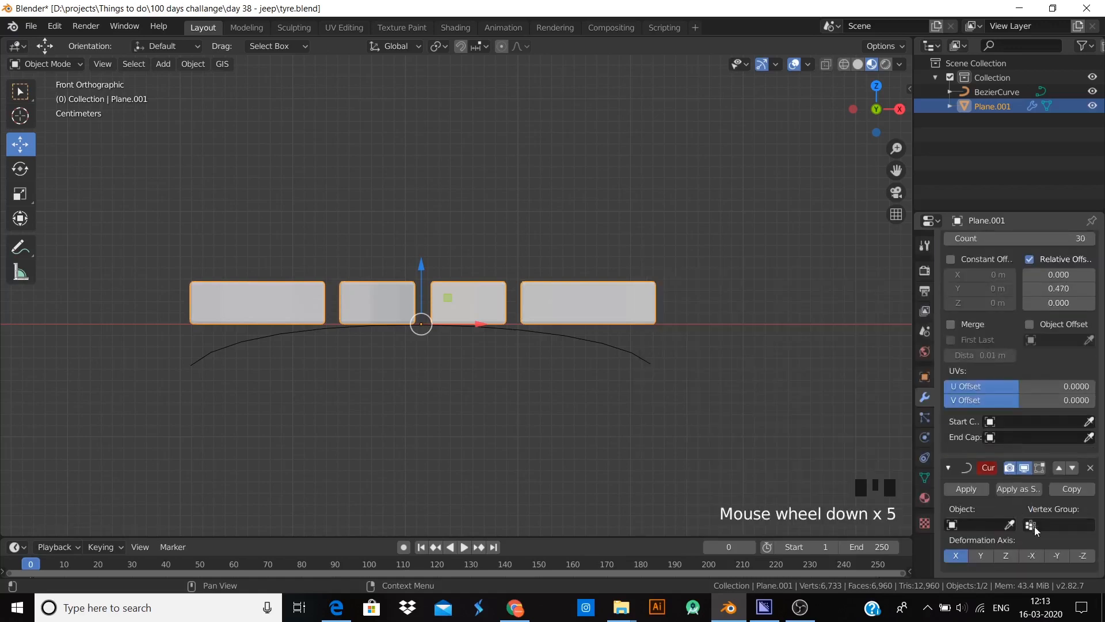
pyautogui.click(967, 525)
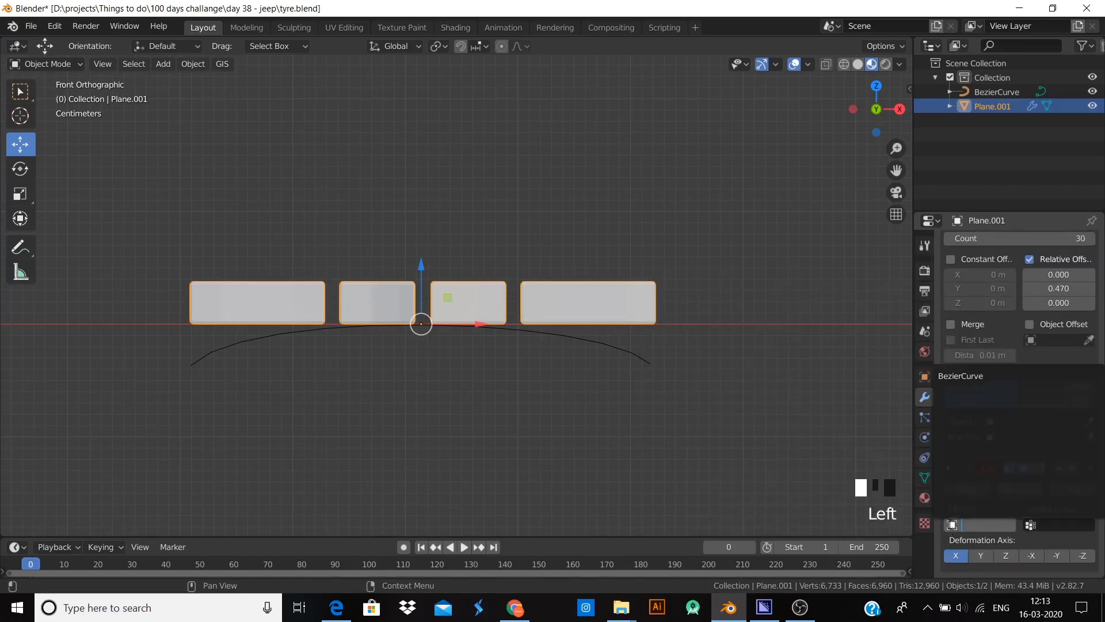
pyautogui.click(980, 375)
# - Slide the tread strip along X until it bends evenly over the curve, and scale it thicker along Z
pyautogui.moveTo(486, 321); pyautogui.dragTo(730, 450)
pyautogui.scroll(-4, 616, 342)
pyautogui.moveTo(615, 312); pyautogui.dragTo(612, 309)
pyautogui.moveTo(557, 360); pyautogui.dragTo(439, 367, button='middle')
pyautogui.press('KP_1')
pyautogui.scroll(6, 460, 351)
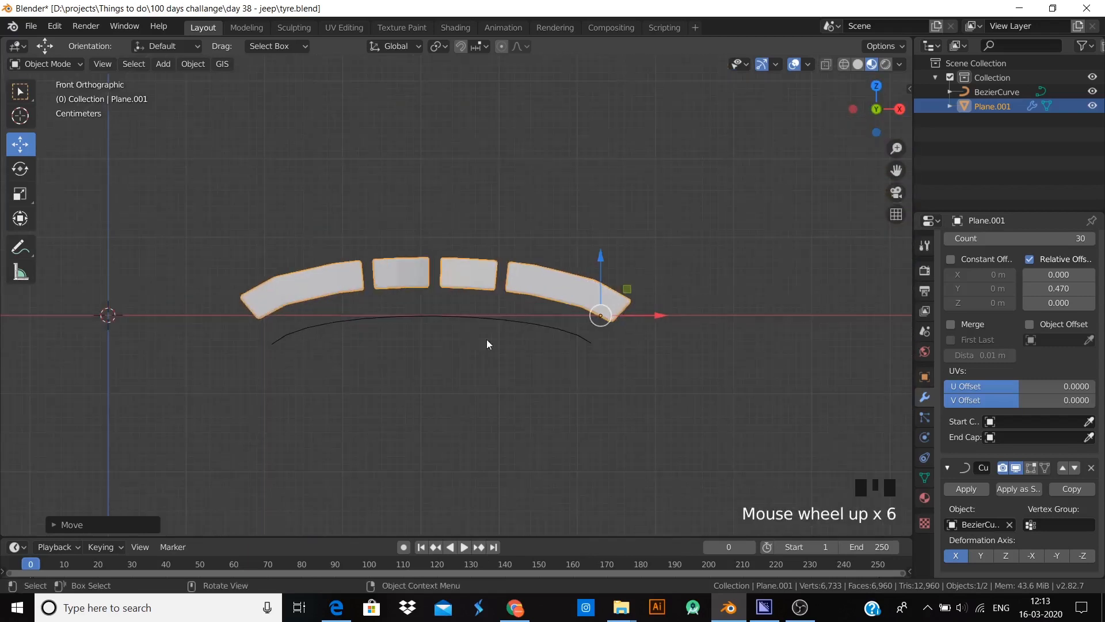
pyautogui.press('s')
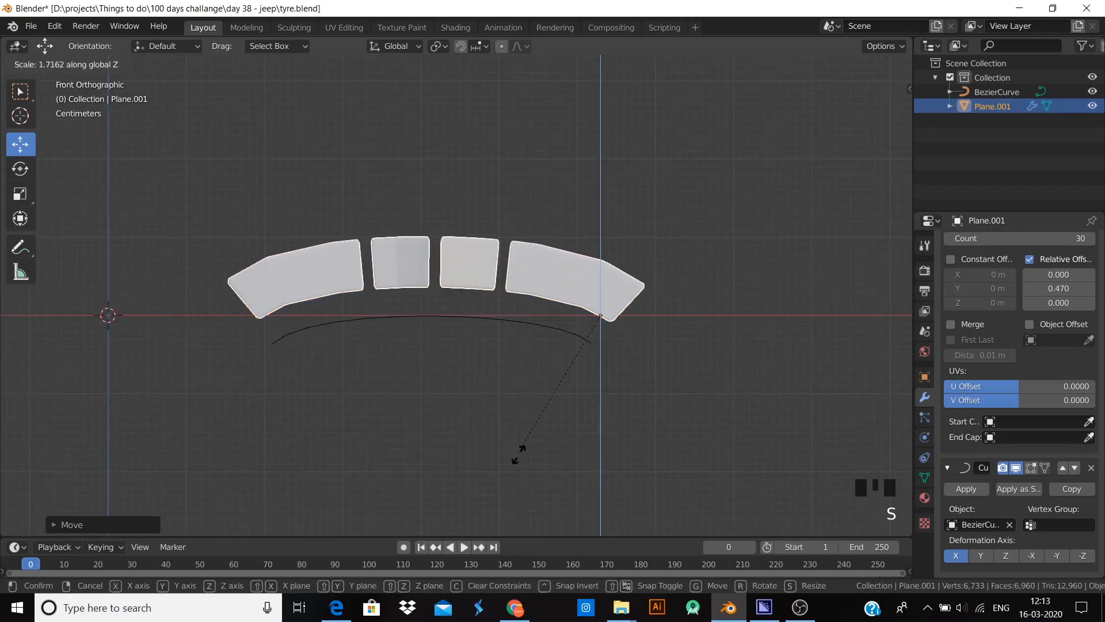
pyautogui.click(524, 455)
# - Try a relative Y offset of 0.5 on the tread array
pyautogui.moveTo(525, 454); pyautogui.dragTo(314, 437, button='middle')
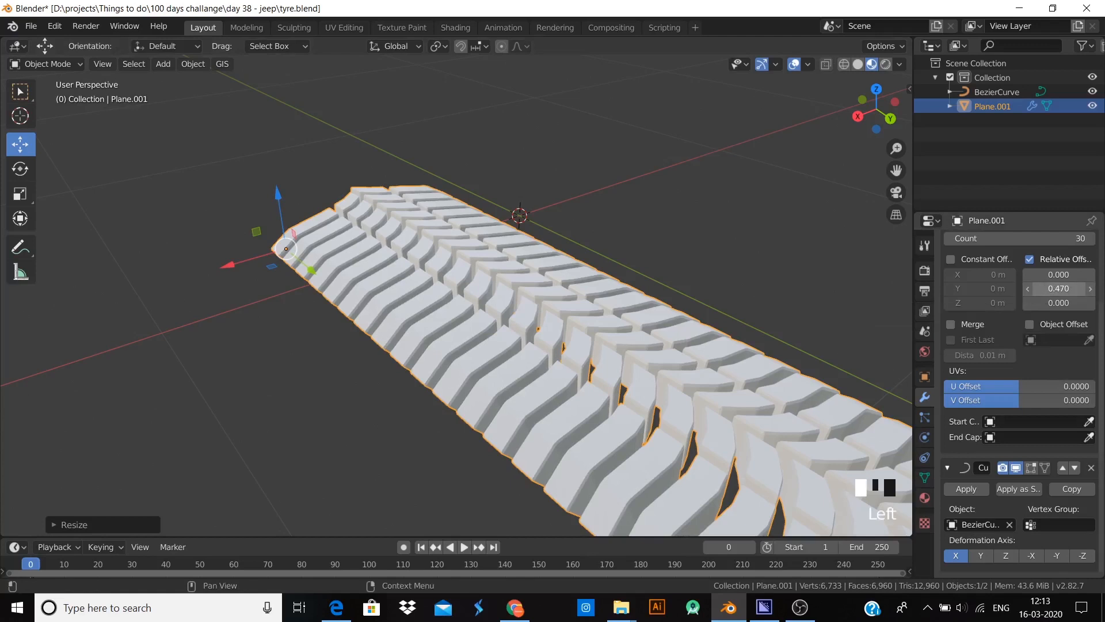
pyautogui.moveTo(1046, 285)
pyautogui.mouseDown()
pyautogui.moveTo(1082, 285)
pyautogui.moveTo(1050, 291)
pyautogui.mouseUp()
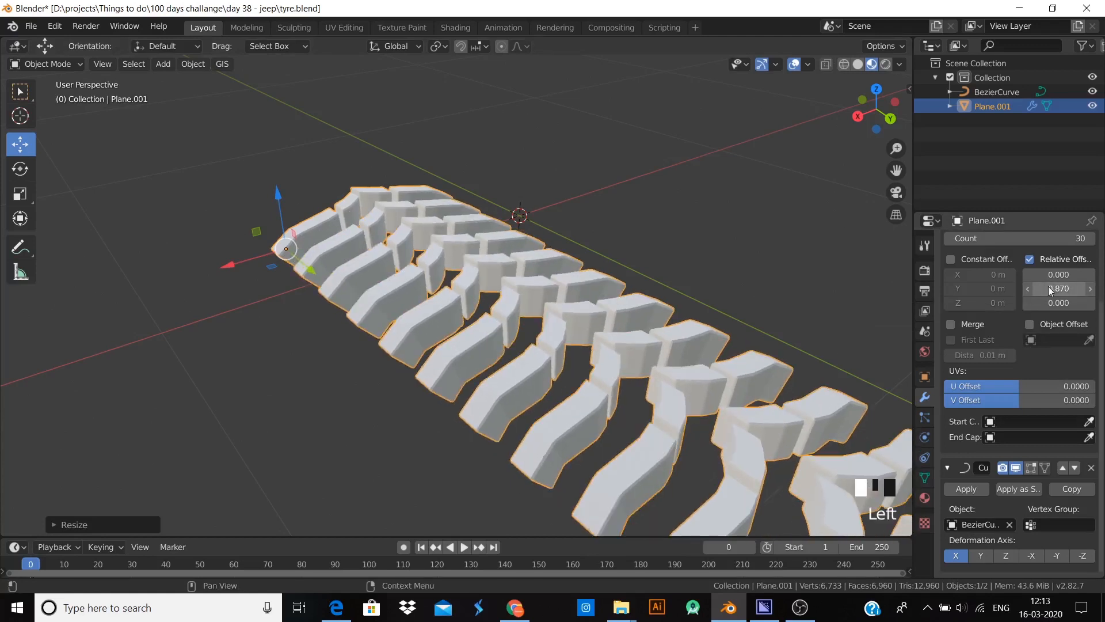
pyautogui.doubleClick(1049, 289)
pyautogui.write('0.5')
pyautogui.press('Return')
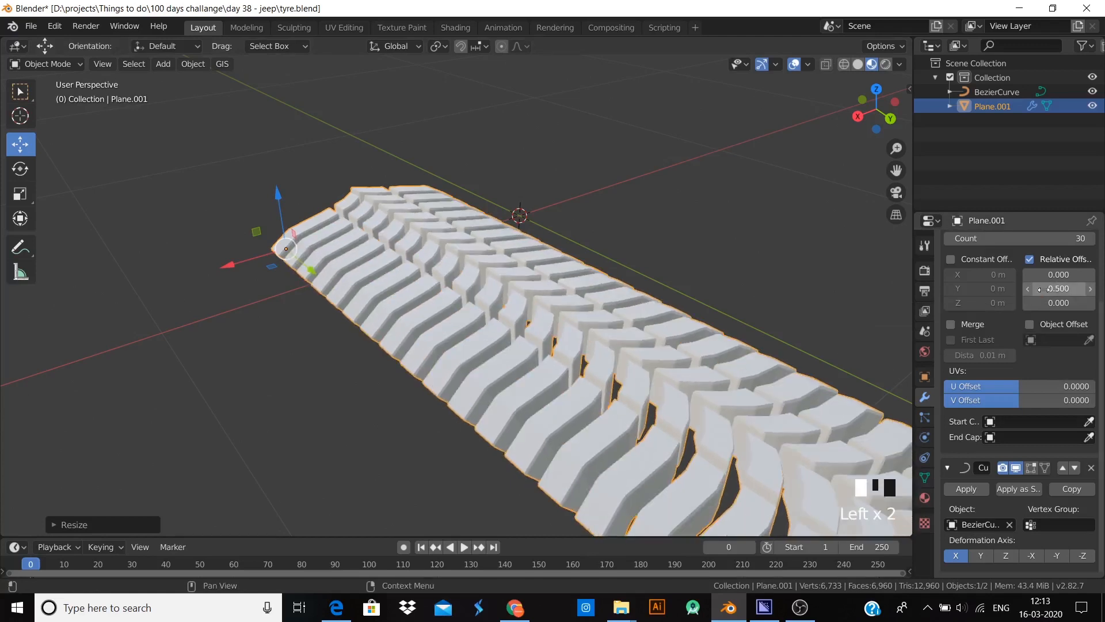
# - Set the tread array's relative Y offset to 0.8 and check the block spacing
pyautogui.click(1047, 286)
pyautogui.write('0.8')
pyautogui.press('Return')
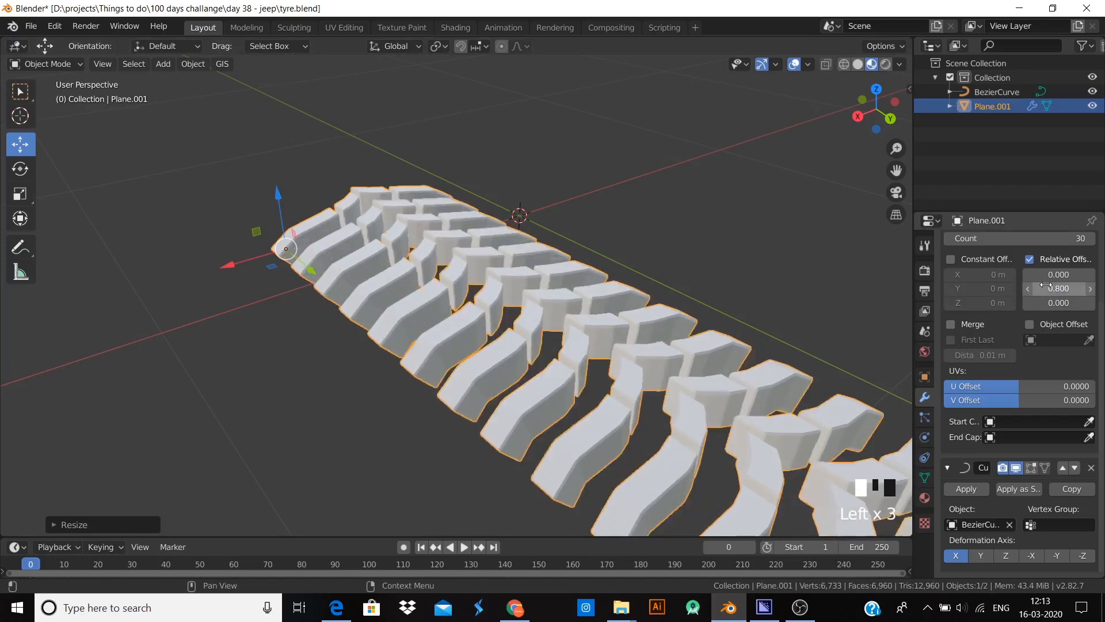
pyautogui.moveTo(811, 340); pyautogui.dragTo(688, 317, button='middle')
# - Scale the curved tread strip by about 1.49 along the Z axis in front view
pyautogui.press('KP_1')
pyautogui.scroll(5, 686, 312)
pyautogui.press('s')
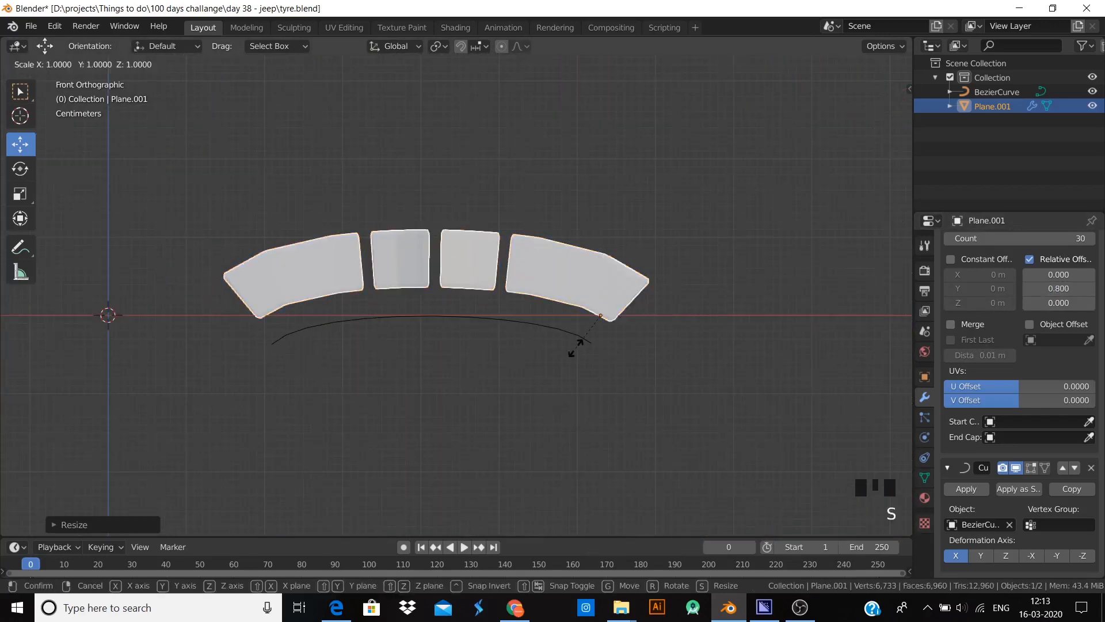
pyautogui.press('z')
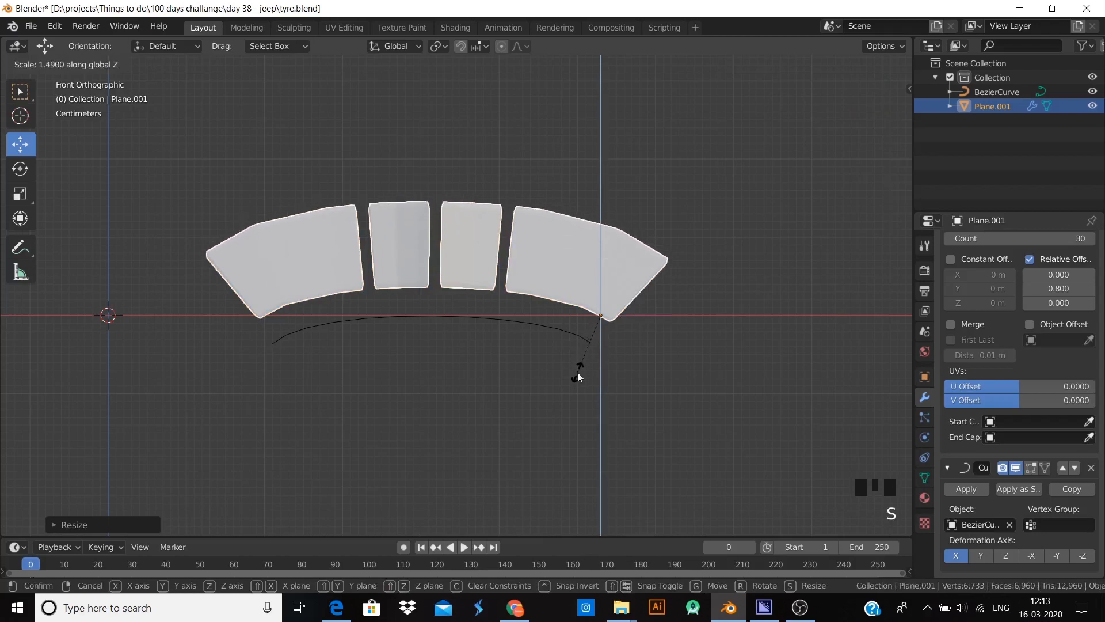
pyautogui.click(578, 373)
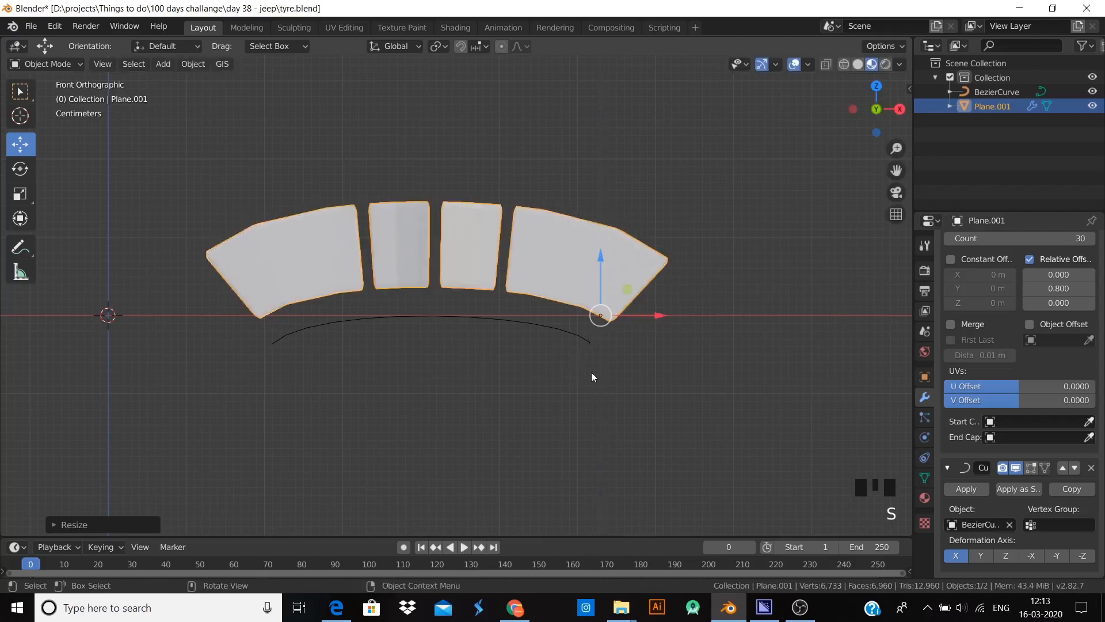
# - Raise the inner handle at the Bezier curve's left end, moving it up and inward to steepen the tread's bend
pyautogui.click(573, 338)
pyautogui.scroll(1, 459, 337)
pyautogui.press('Tab')
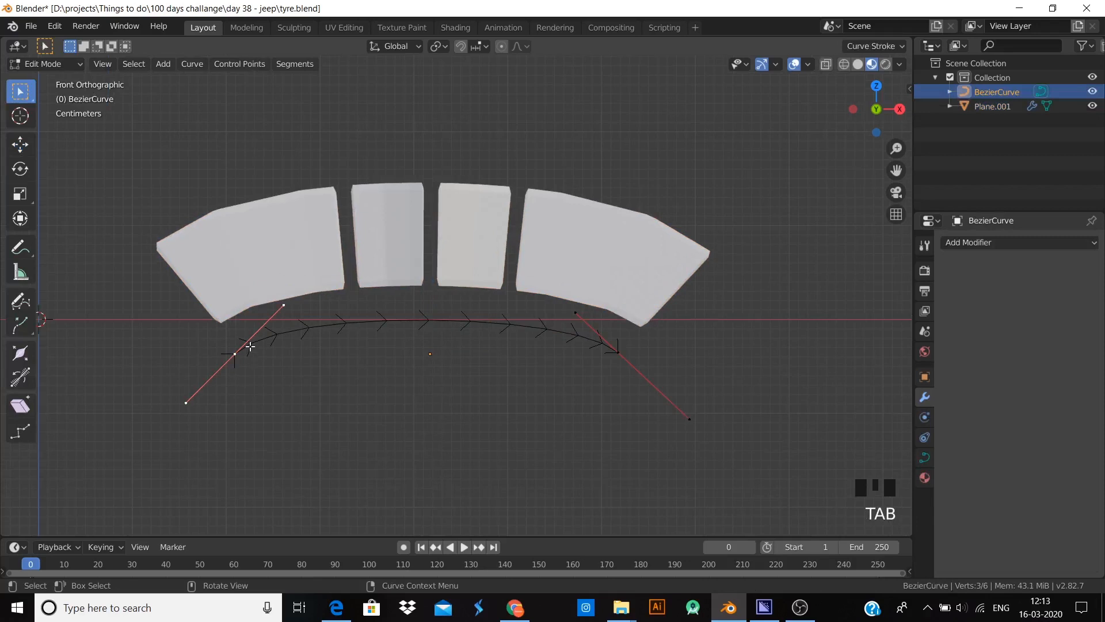
pyautogui.scroll(4, 249, 346)
pyautogui.scroll(-3, 96, 313)
pyautogui.click(189, 321)
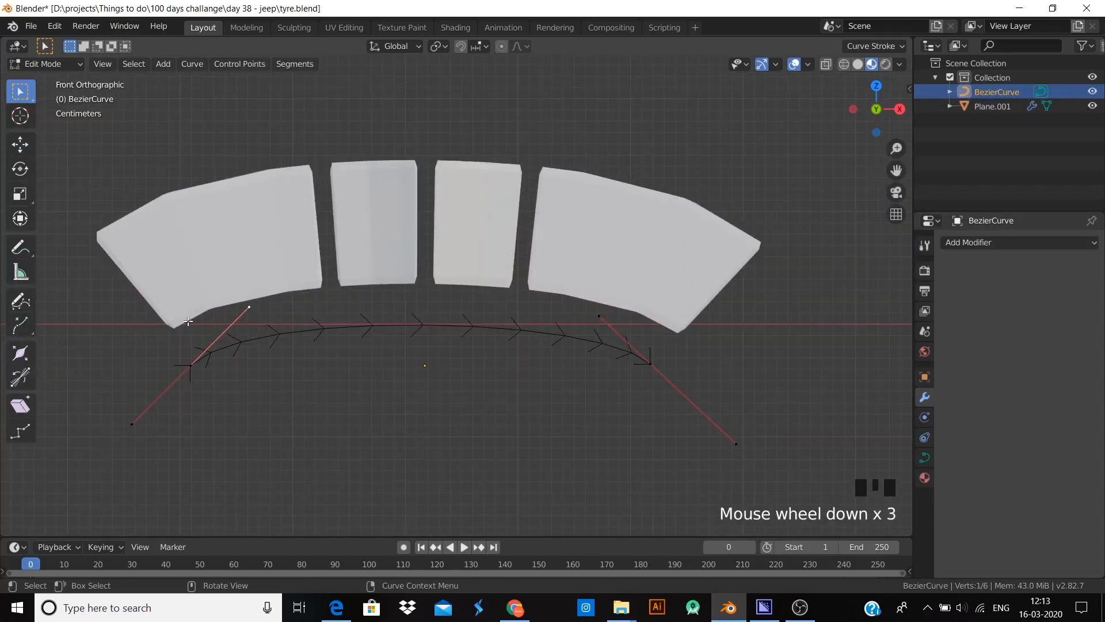
pyautogui.press('g')
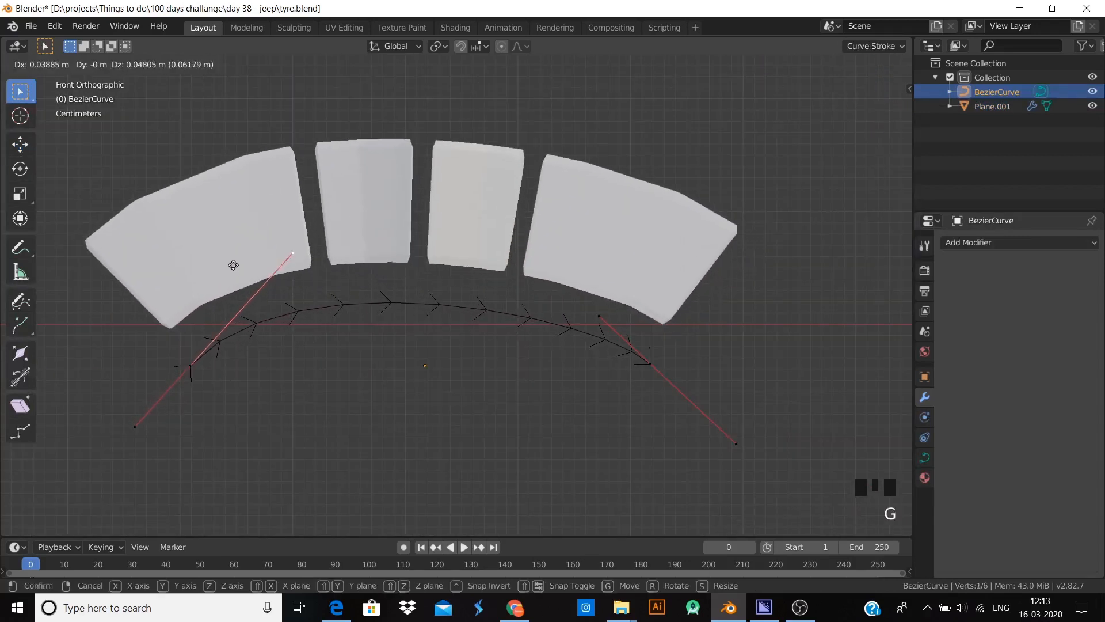
pyautogui.click(237, 257)
# - Raise the inner handle at the Bezier curve's right end up and inward to match the left handle
pyautogui.click(599, 316)
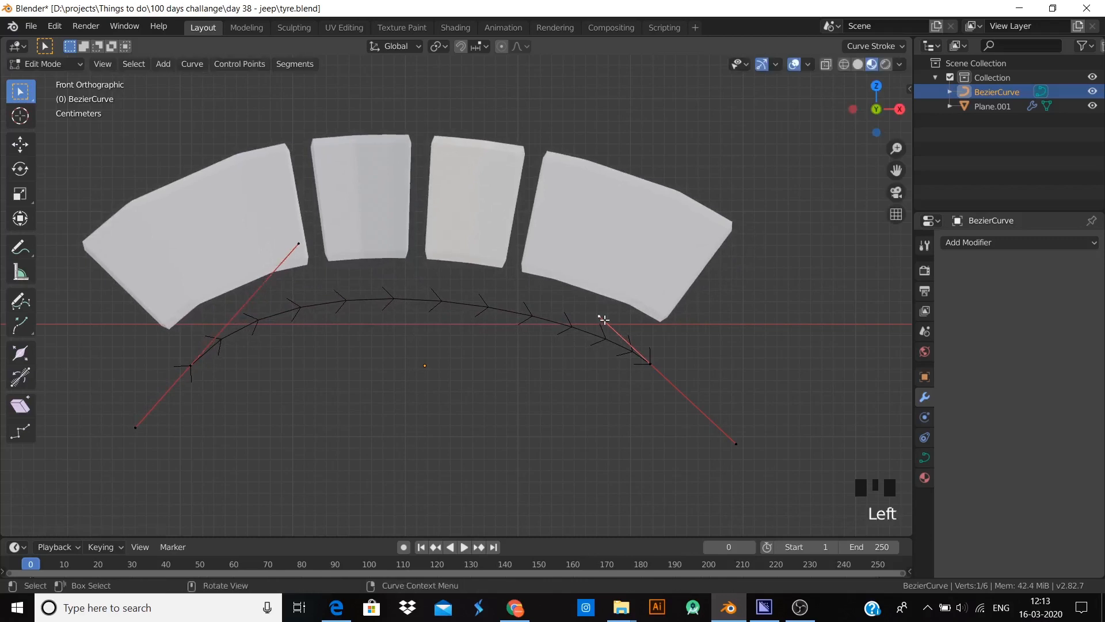
pyautogui.press('f')
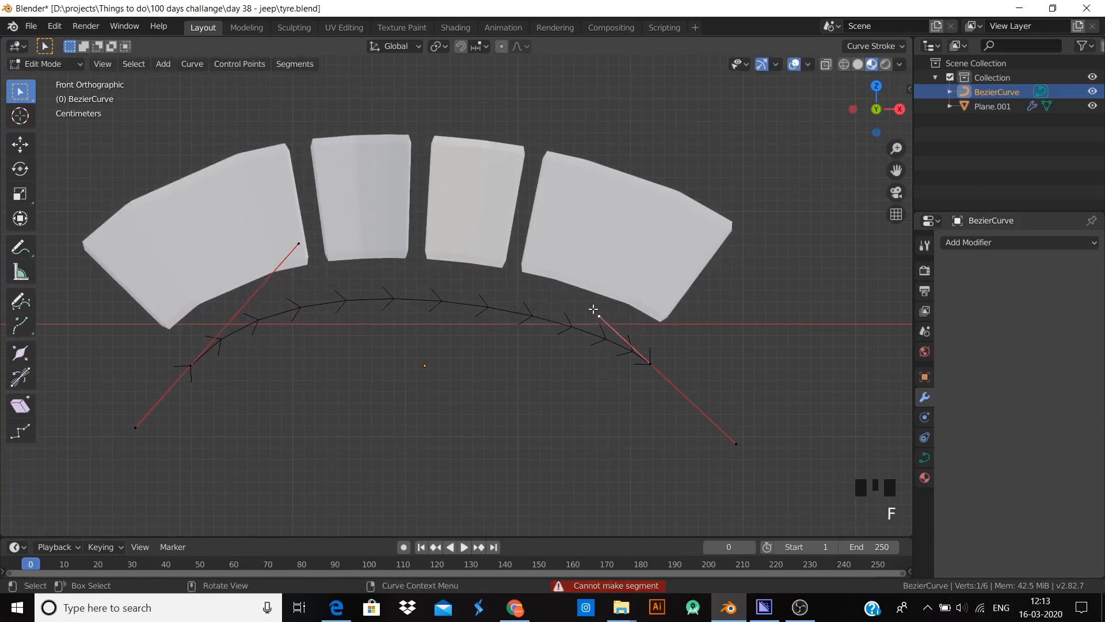
pyautogui.press('g')
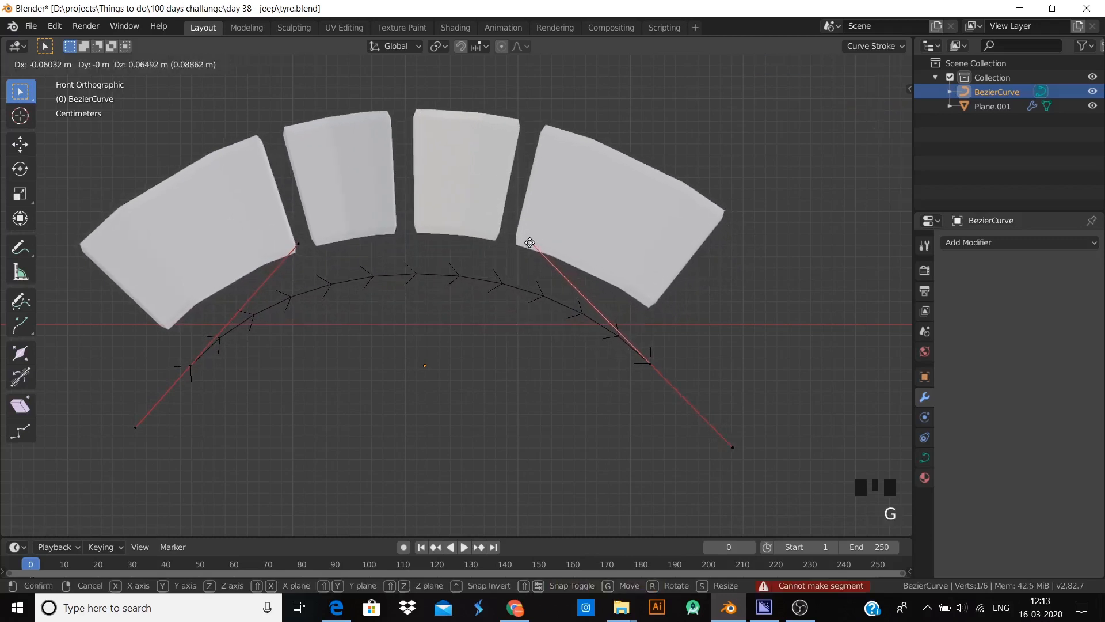
pyautogui.click(522, 237)
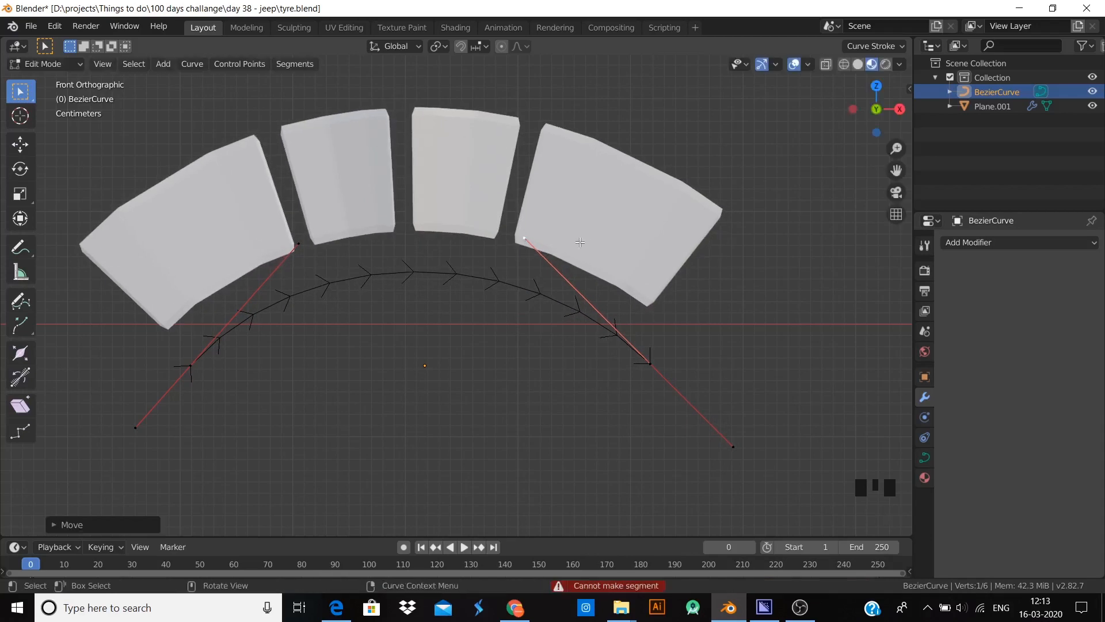
# - Leave curve editing and shift the tread strip slightly along positive X to adjust its position over the arched Bezier curve
pyautogui.press('Tab')
pyautogui.click(633, 244)
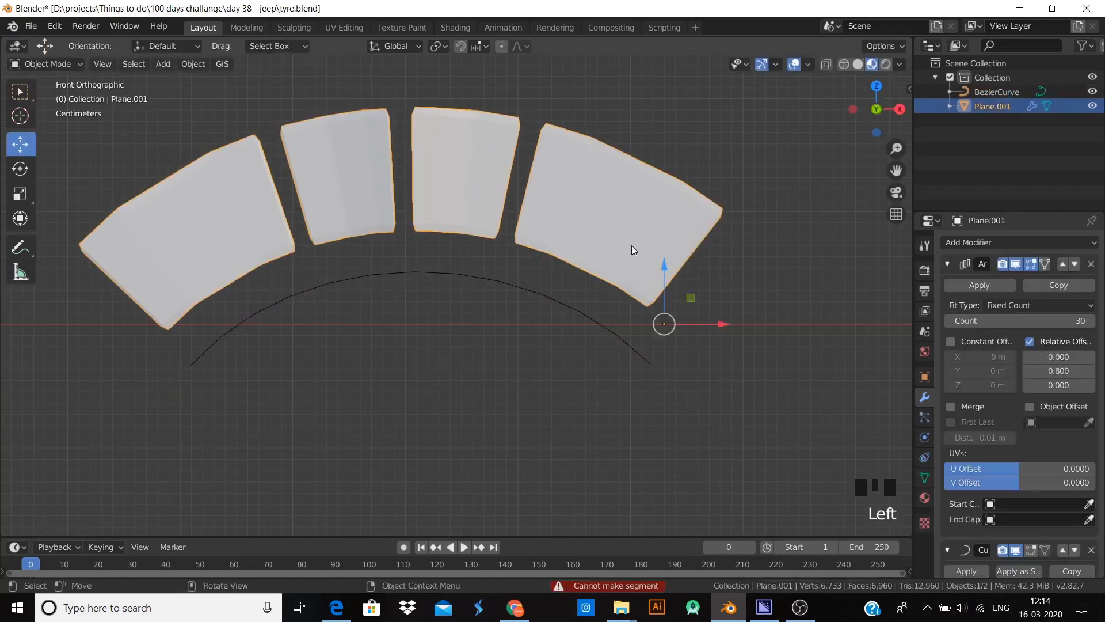
pyautogui.moveTo(717, 326); pyautogui.dragTo(744, 336)
pyautogui.press('Tab')
pyautogui.press('Tab')
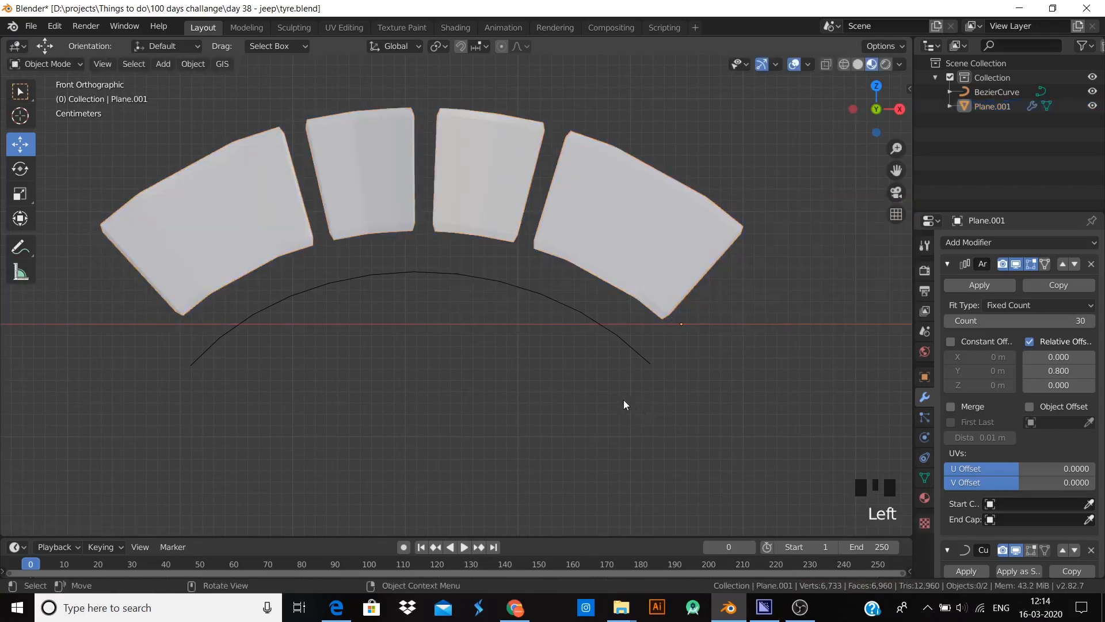
pyautogui.click(623, 400)
# - Apply the Curve modifier on the tread strip to make its arched cross-section permanent
pyautogui.scroll(-5, 530, 364)
pyautogui.click(526, 281)
pyautogui.scroll(-2, 978, 532)
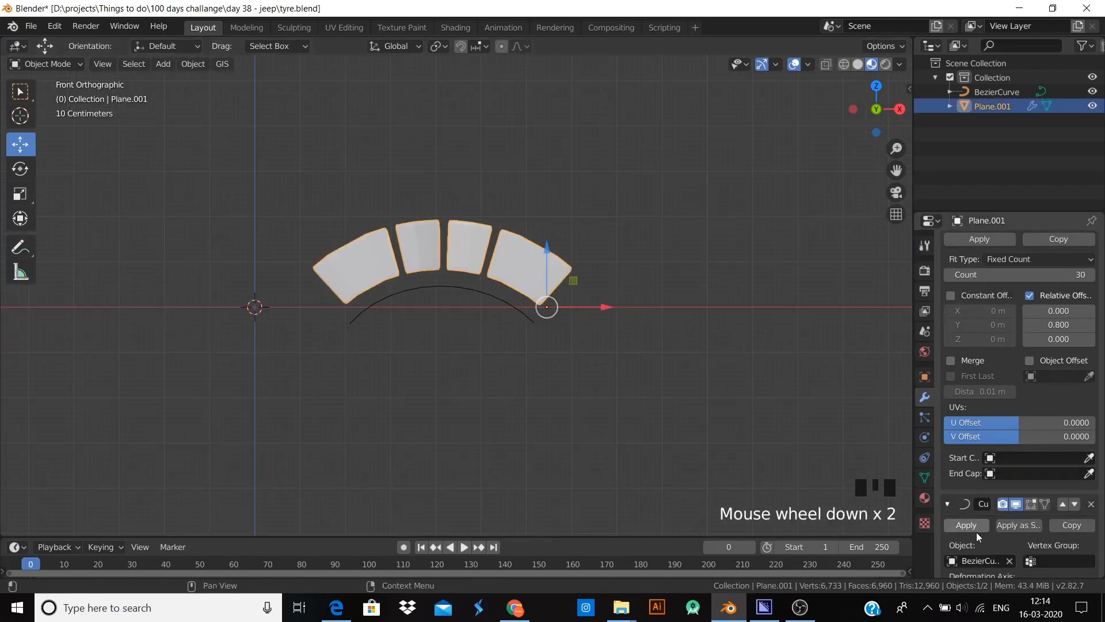
pyautogui.click(972, 525)
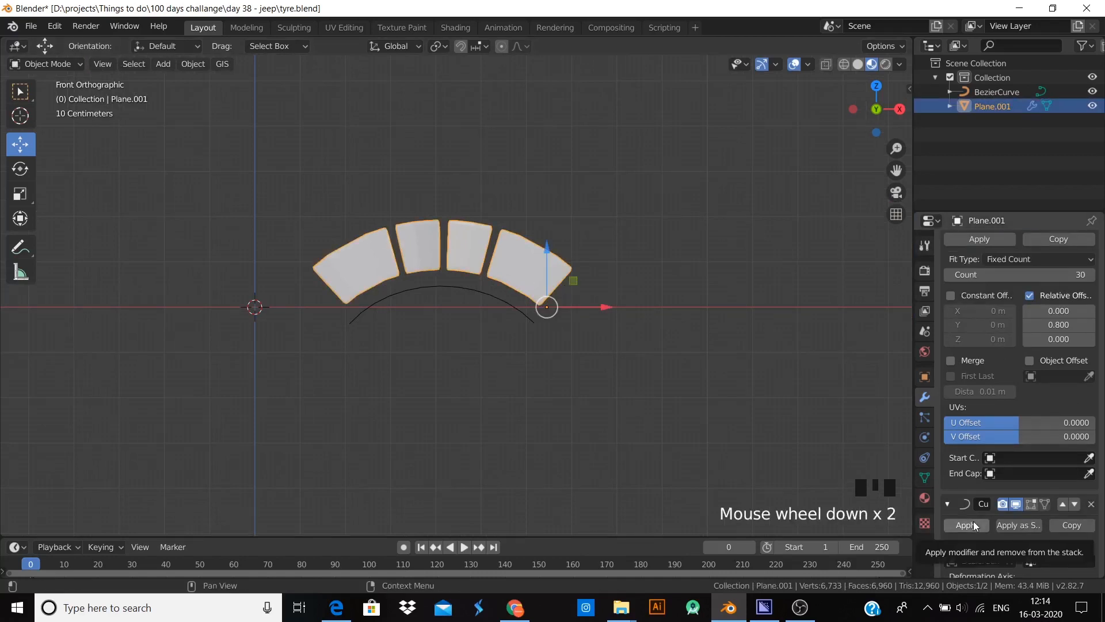
# - Delete the arched Bezier curve beneath the tread strip
pyautogui.click(471, 295)
pyautogui.press('x')
pyautogui.click(438, 291)
pyautogui.scroll(-4, 473, 288)
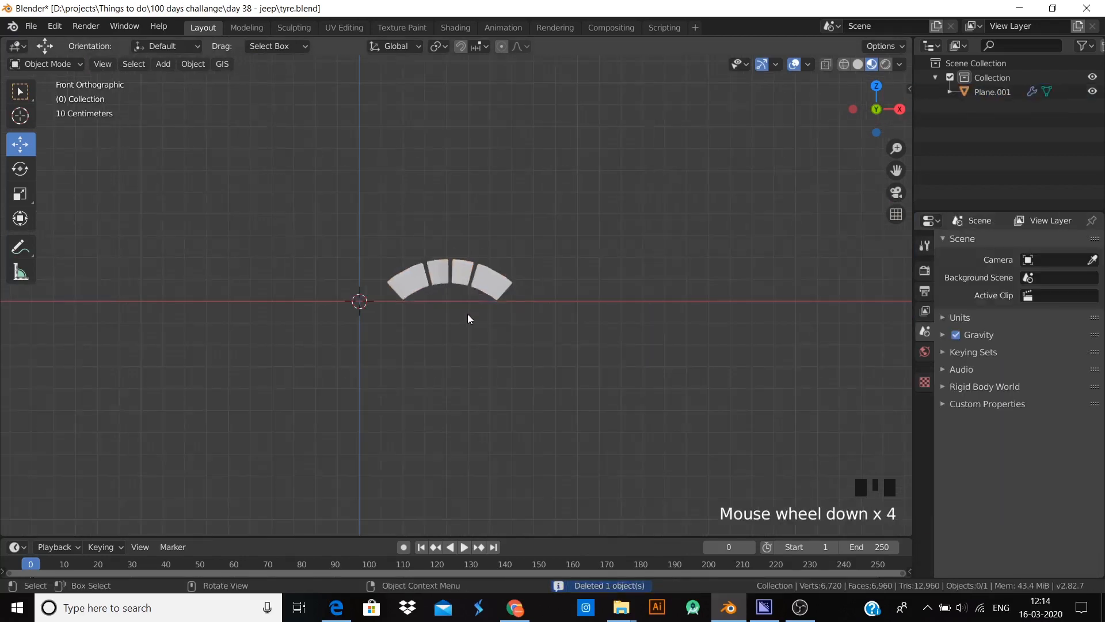
pyautogui.moveTo(467, 314); pyautogui.dragTo(402, 316, button='middle')
pyautogui.press('KP_1')
pyautogui.scroll(3, 403, 316)
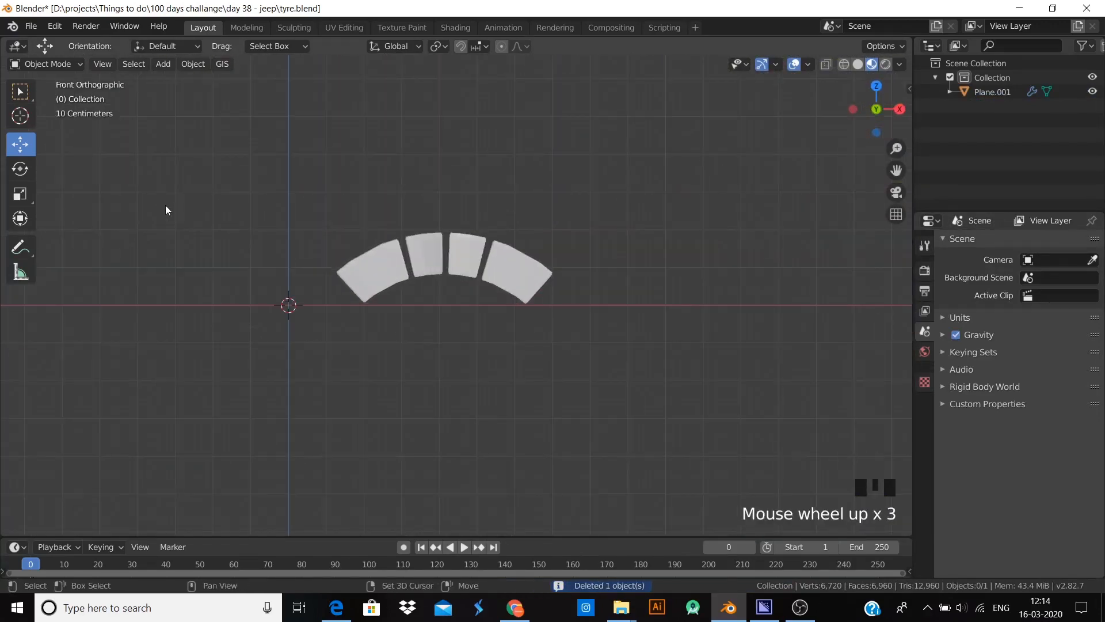
# - Add a mesh torus at the world origin for the tyre body
pyautogui.scroll(-3, 165, 207)
pyautogui.hotkey('shift', 'a')
pyautogui.moveTo(154, 191)
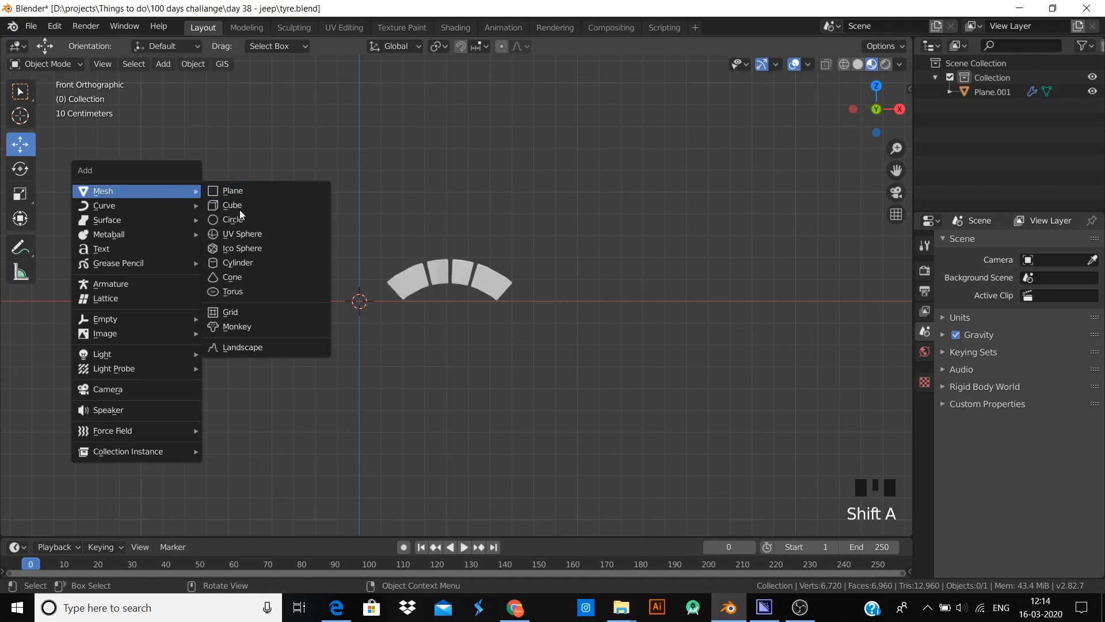
pyautogui.click(240, 291)
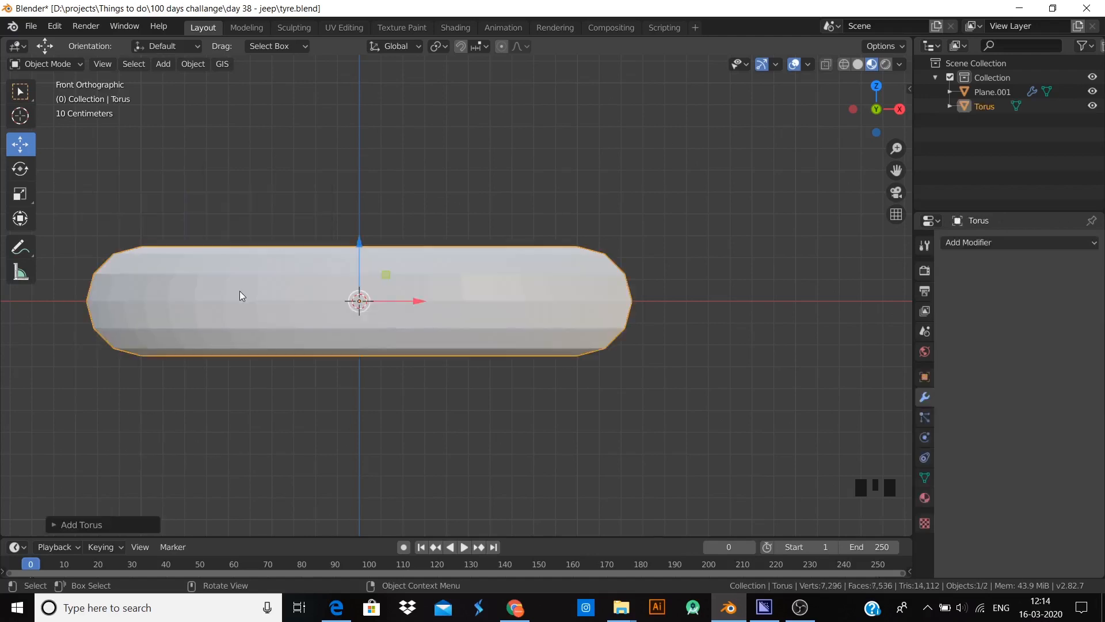
pyautogui.press('KP_7')
pyautogui.scroll(-3, 532, 343)
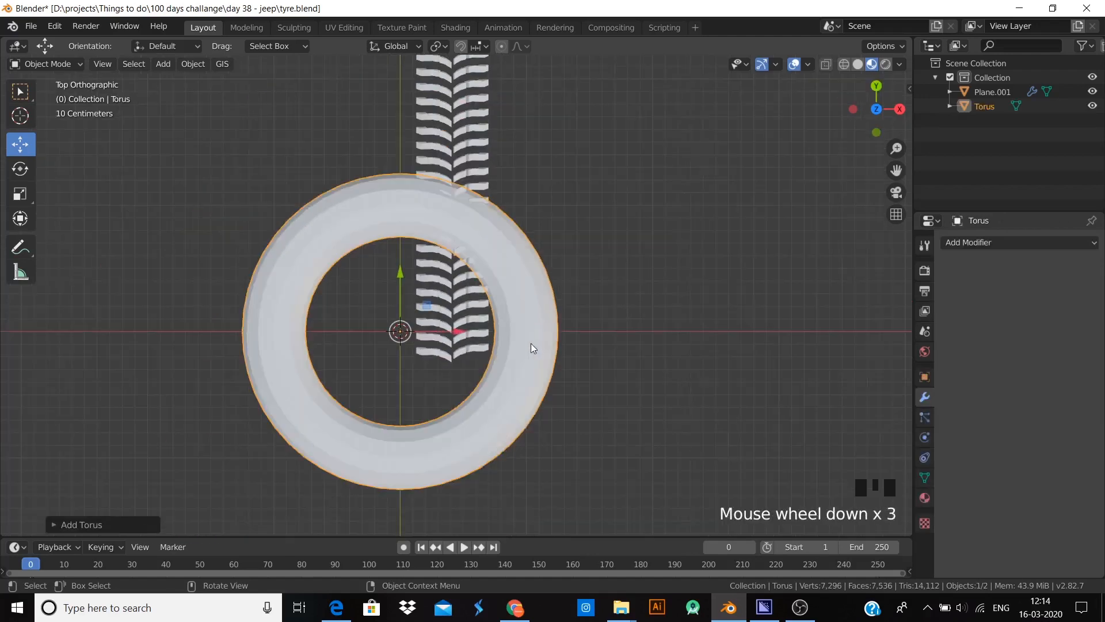
# - Set the new torus to 64 major segments and 32 minor segments
pyautogui.click(80, 524)
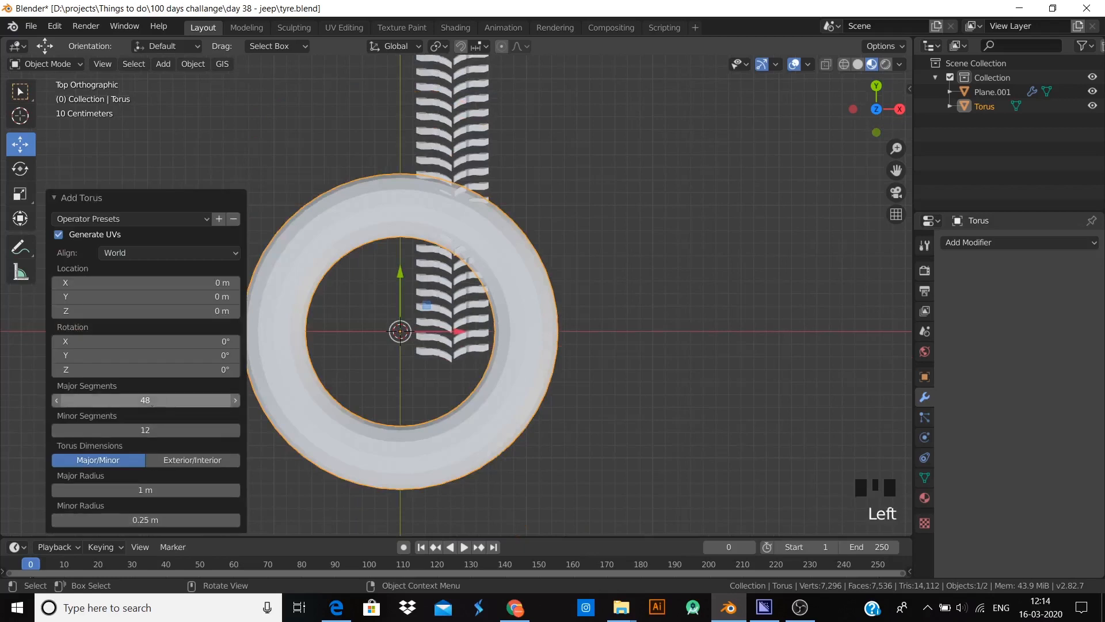
pyautogui.click(157, 401)
pyautogui.write('64')
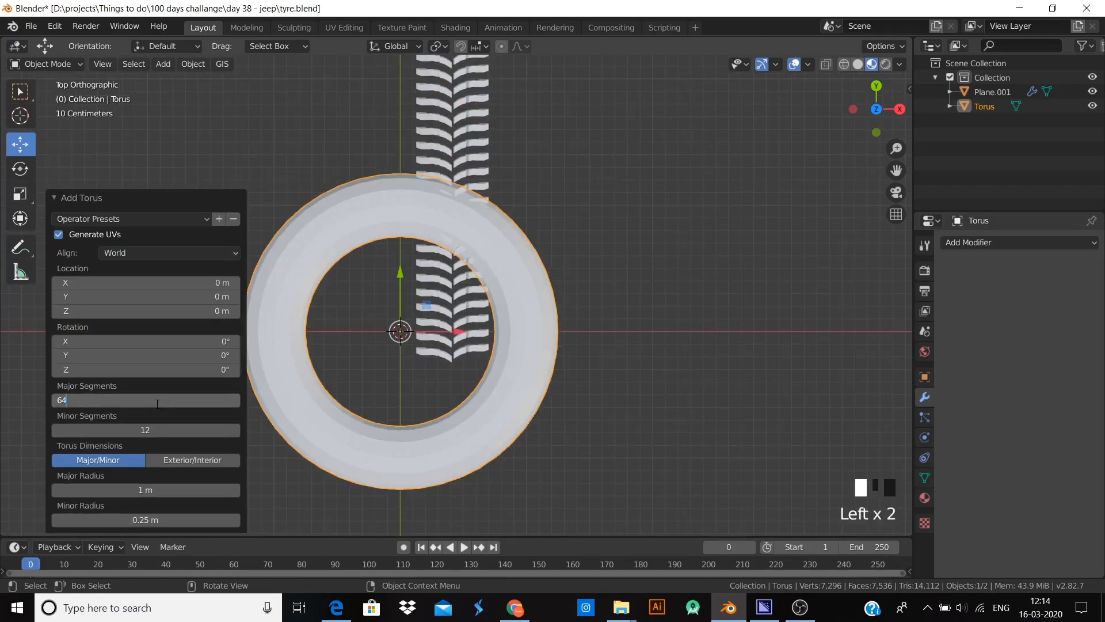
pyautogui.click(171, 431)
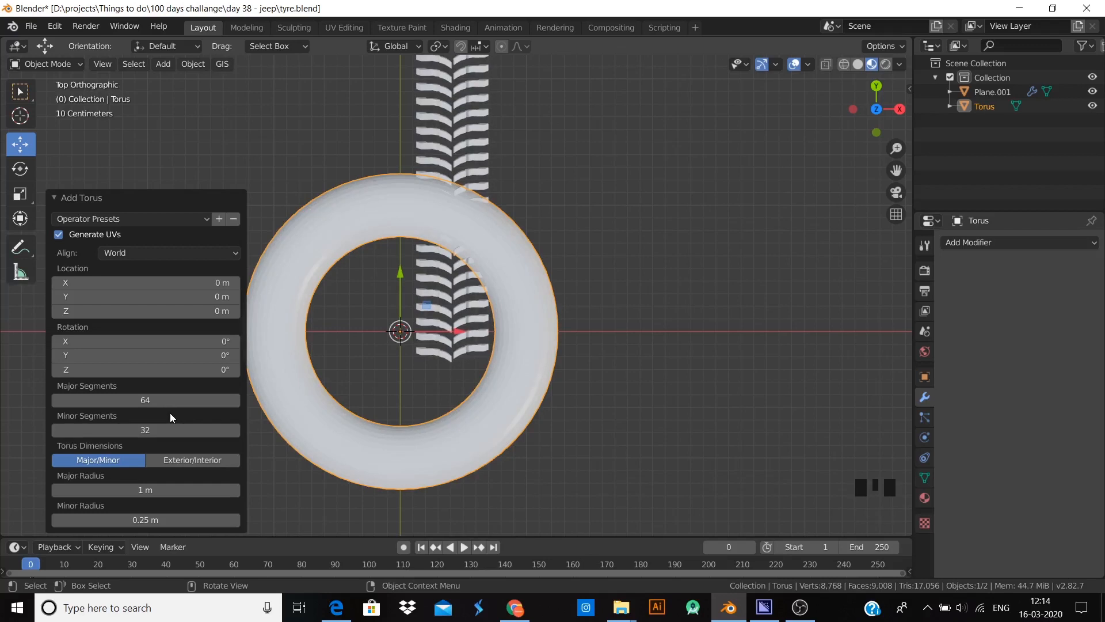
pyautogui.click(160, 431)
pyautogui.click(156, 418)
# - Rotate the torus 90° about X and 90° about Z so it stands upright in line with the tread
pyautogui.press('KP_1')
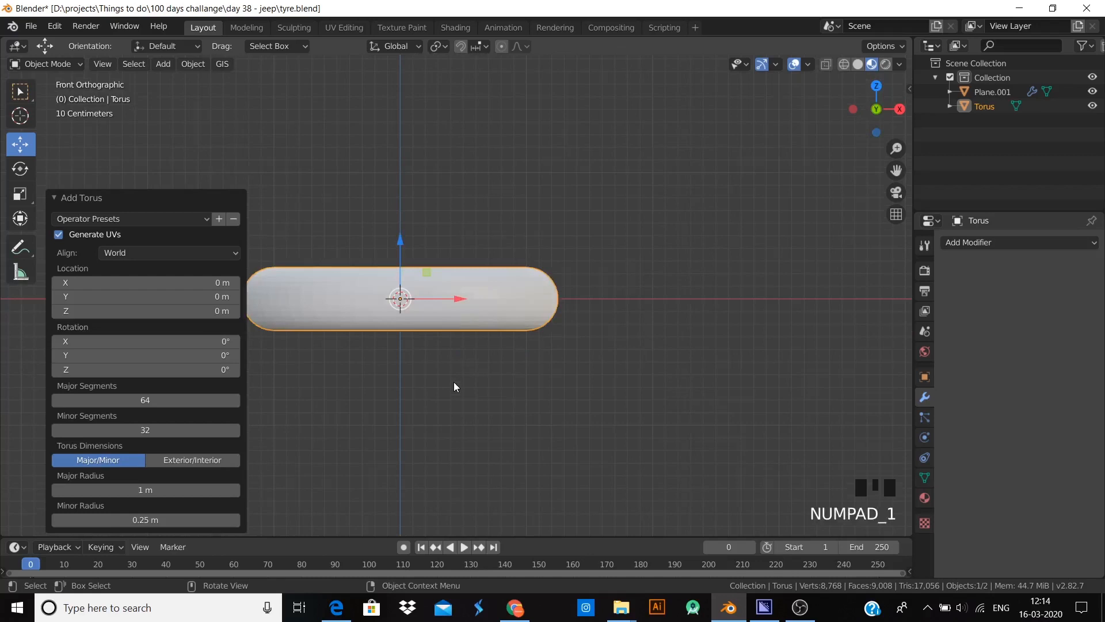
pyautogui.press('Tab')
pyautogui.press('Tab')
pyautogui.write('r')
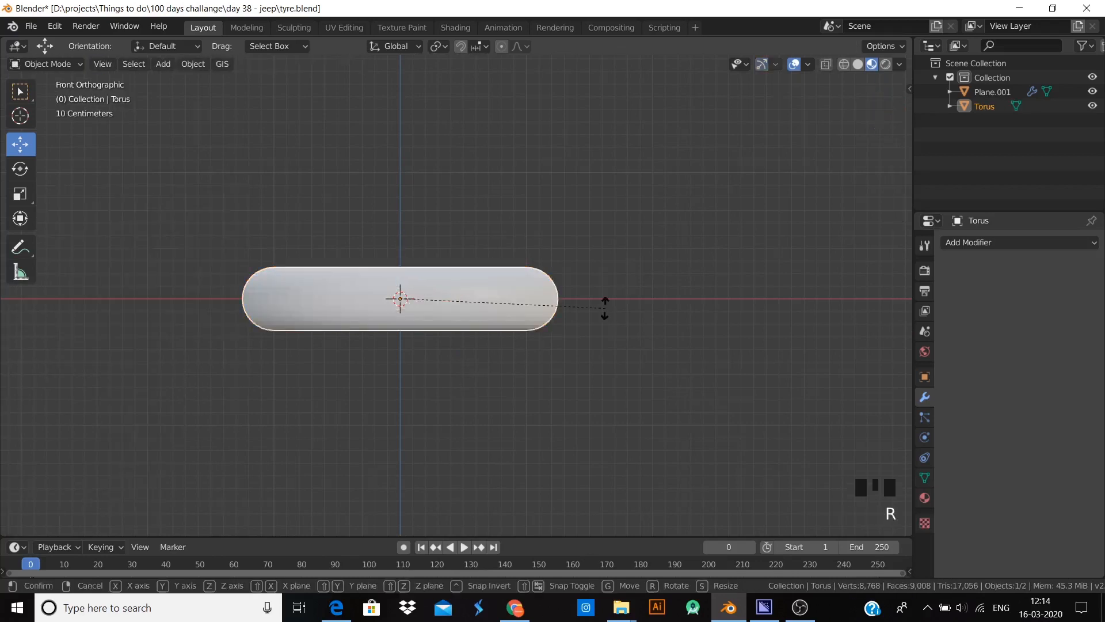
pyautogui.write('x90')
pyautogui.press('Return')
pyautogui.write('r')
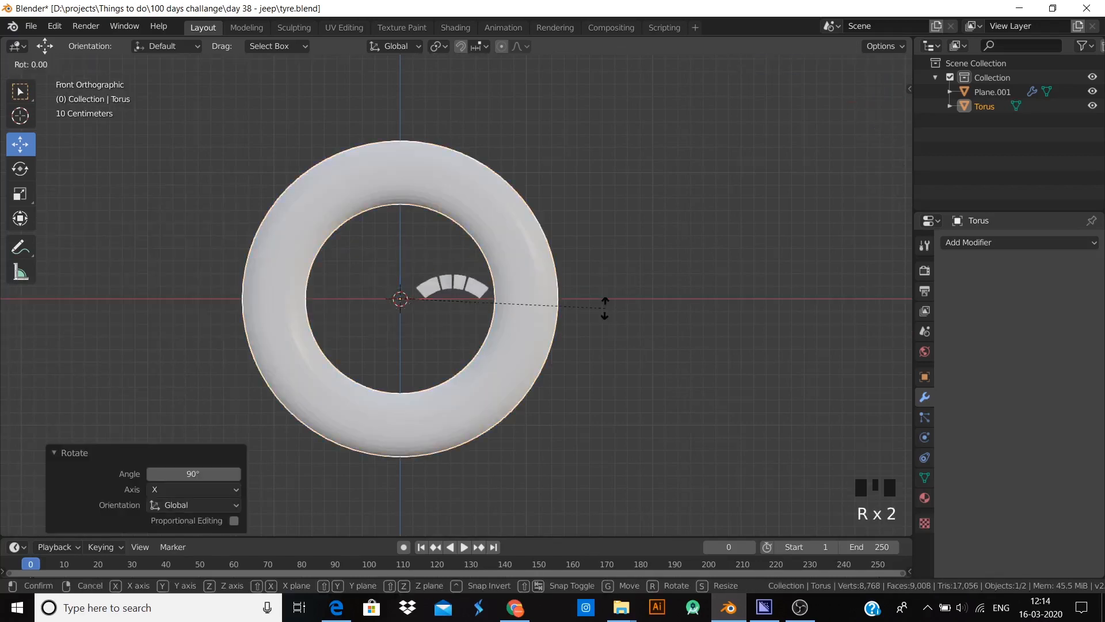
pyautogui.write('z90')
pyautogui.press('Return')
# - Scale the torus uniformly by 0.733 and position it so its crown sits just under the tread arch
pyautogui.press('g')
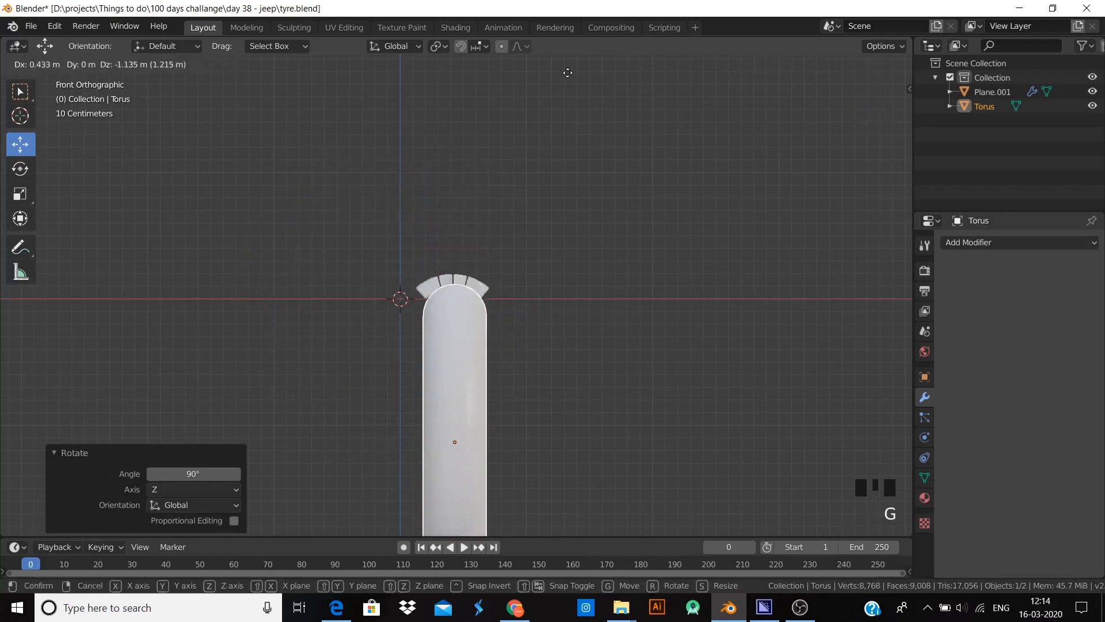
pyautogui.click(560, 58)
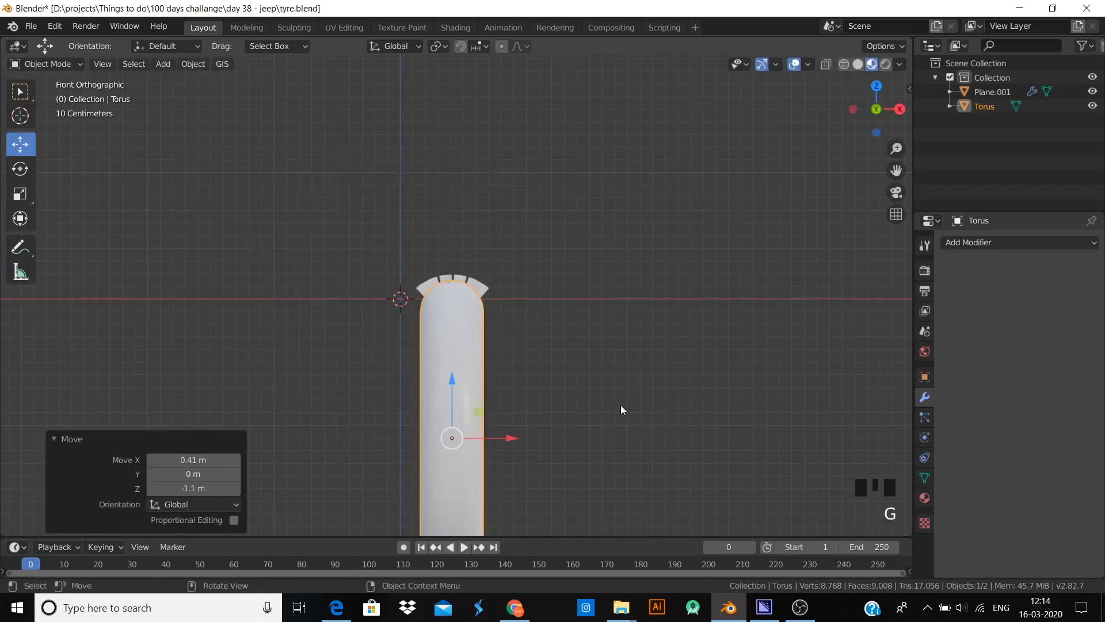
pyautogui.press('s')
pyautogui.click(568, 395)
pyautogui.scroll(3, 550, 435)
pyautogui.press('g')
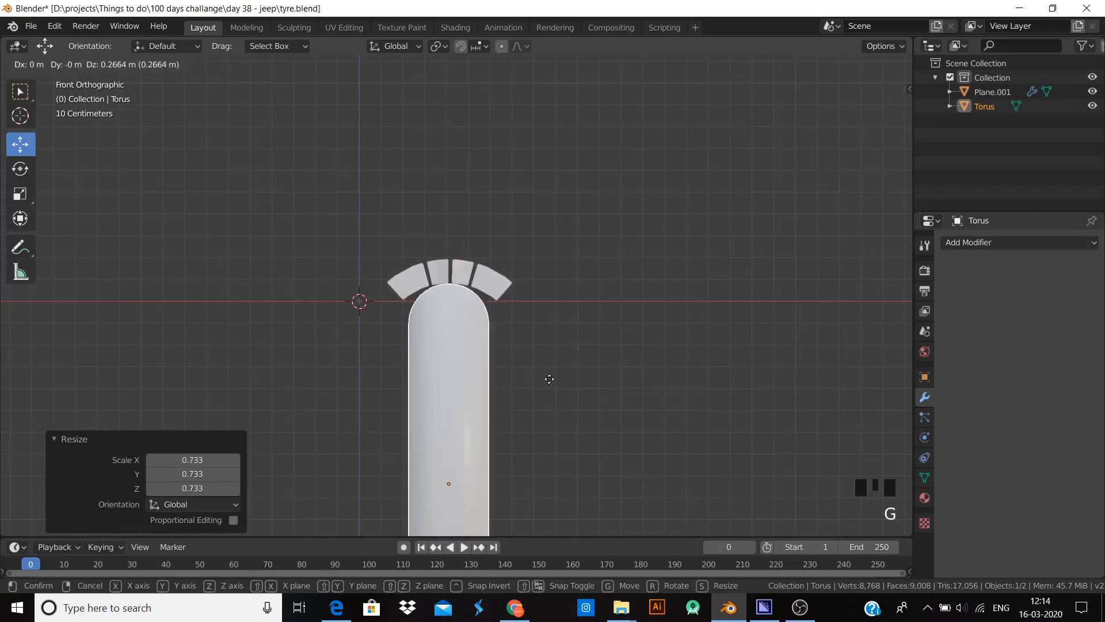
pyautogui.click(551, 367)
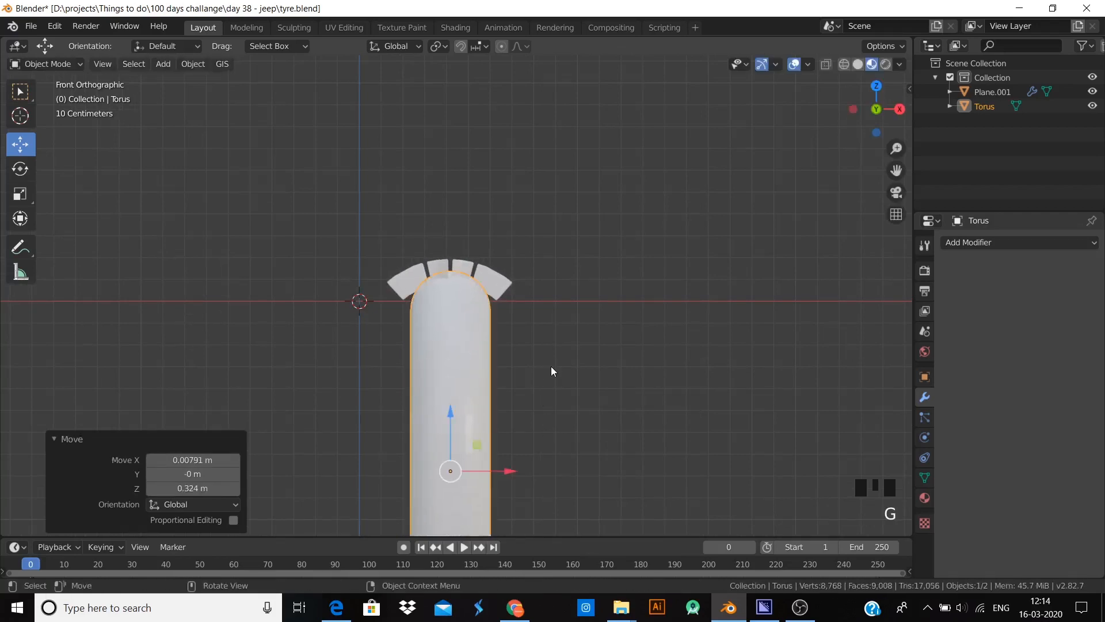
# - Widen the torus by about 1.53 along X to match the tread's width
pyautogui.press('s')
pyautogui.press('x')
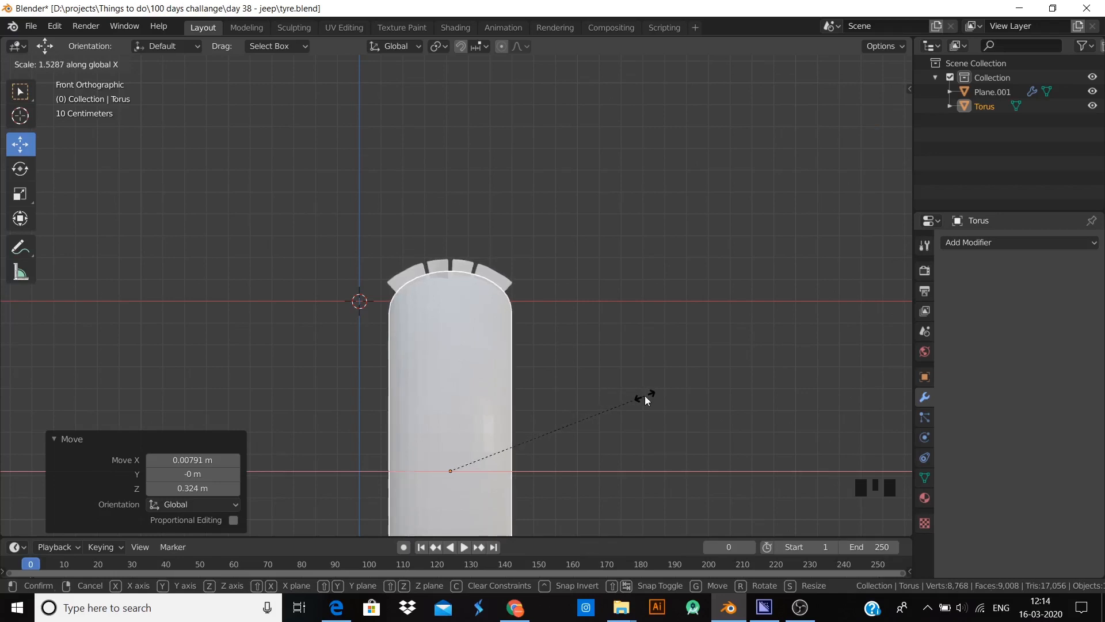
pyautogui.click(644, 396)
pyautogui.moveTo(609, 319); pyautogui.dragTo(488, 340, button='middle')
pyautogui.click(488, 340)
# - Add a Bezier circle and rotate it 90° about the Y axis so it stands upright
pyautogui.press('KP_1')
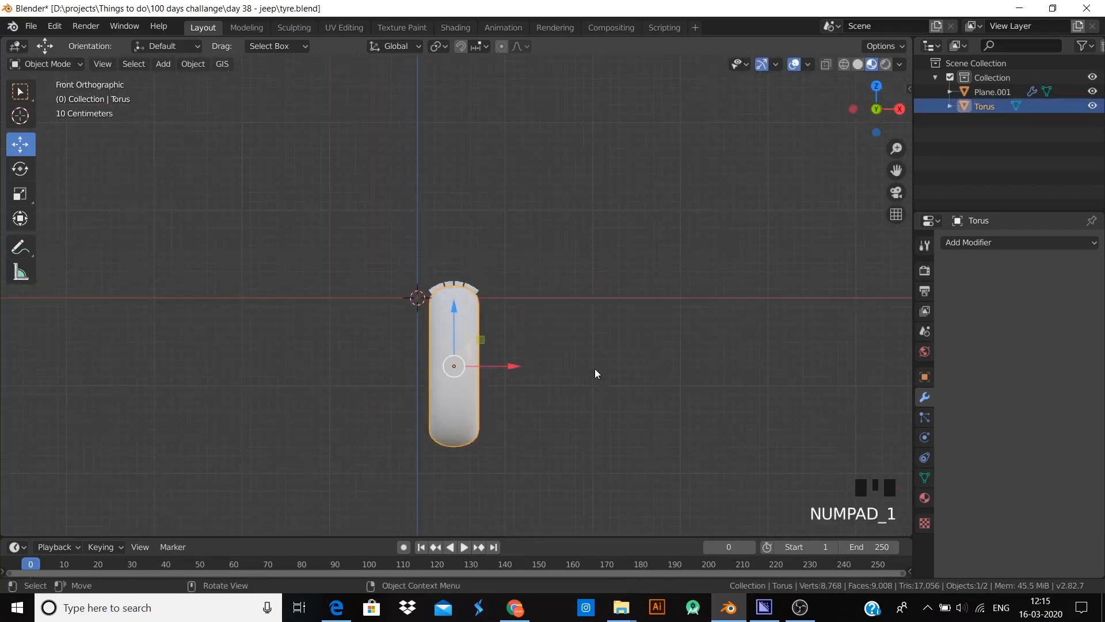
pyautogui.press('KP_3')
pyautogui.hotkey('shift', 'a')
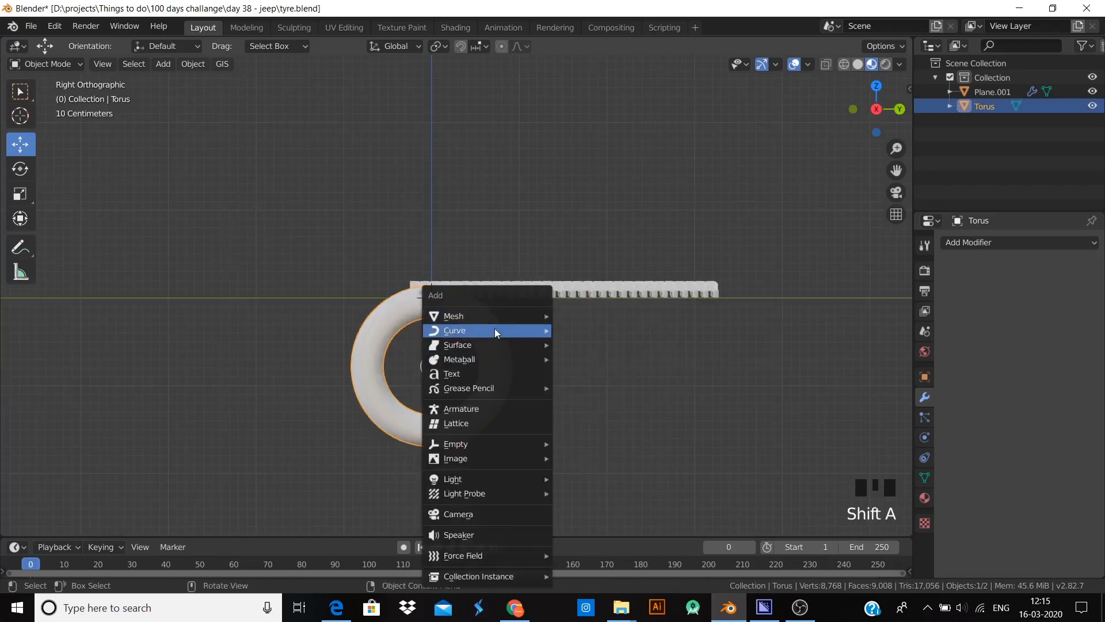
pyautogui.moveTo(495, 330)
pyautogui.click(588, 343)
pyautogui.press('r')
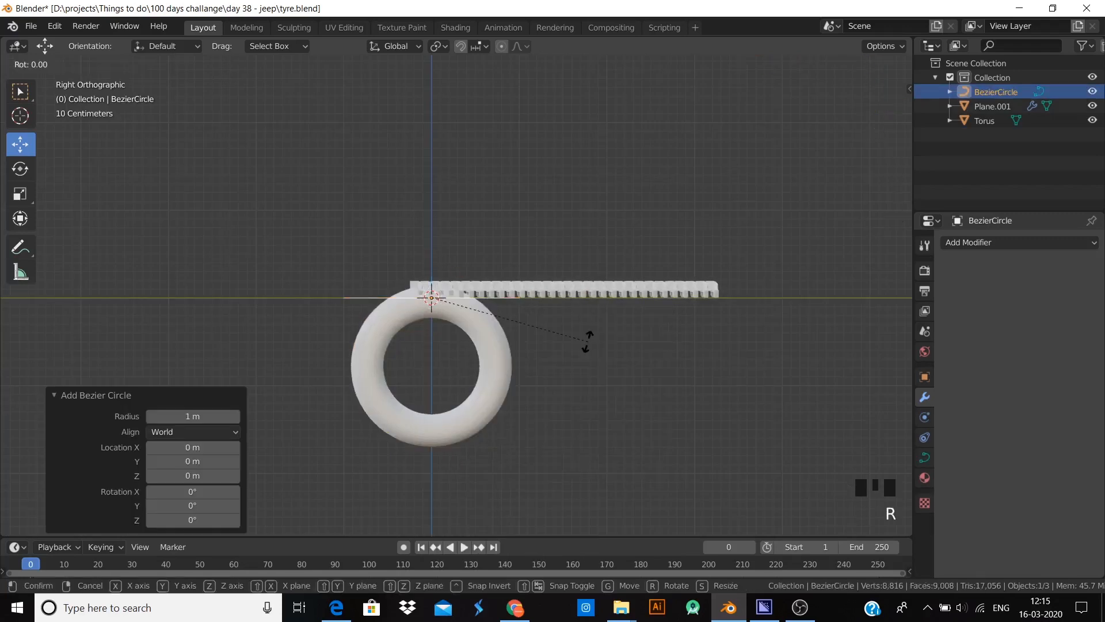
pyautogui.press('y')
pyautogui.press('9')
pyautogui.press('0')
pyautogui.press('Return')
# - Lower the Bezier circle by about 0.768 m to centre it on the torus and scale it by about 0.95
pyautogui.press('g')
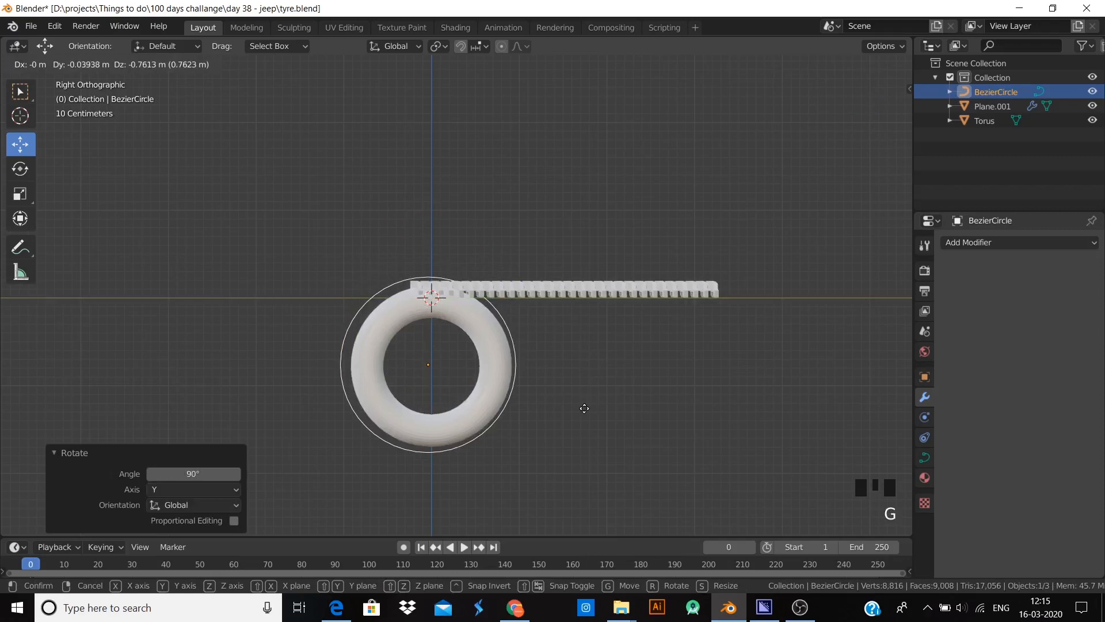
pyautogui.click(588, 408)
pyautogui.scroll(3, 596, 421)
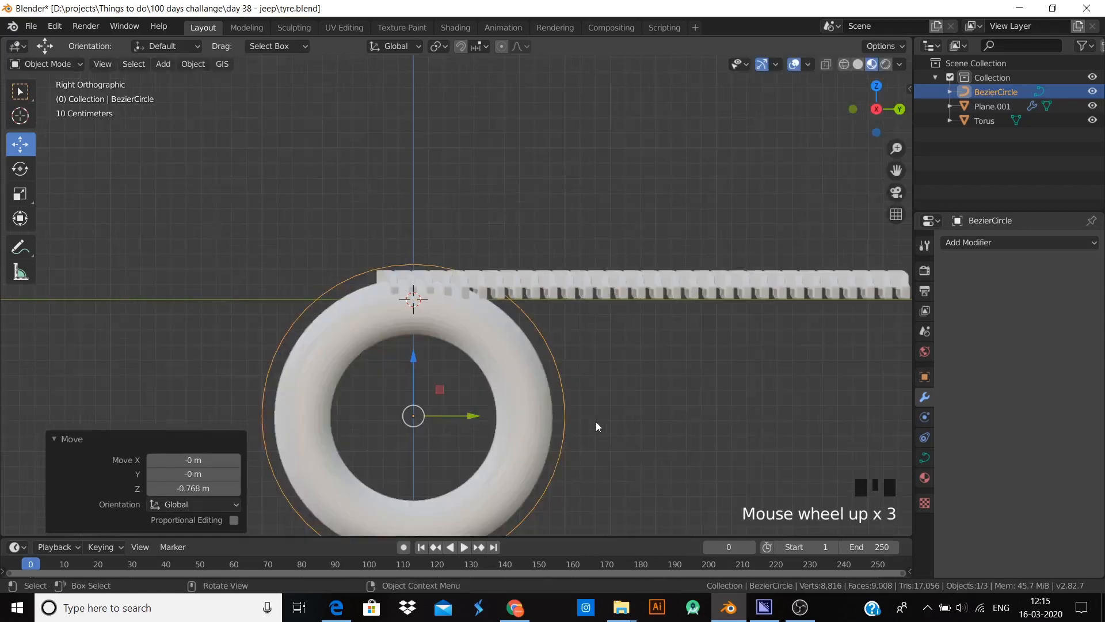
pyautogui.press('s')
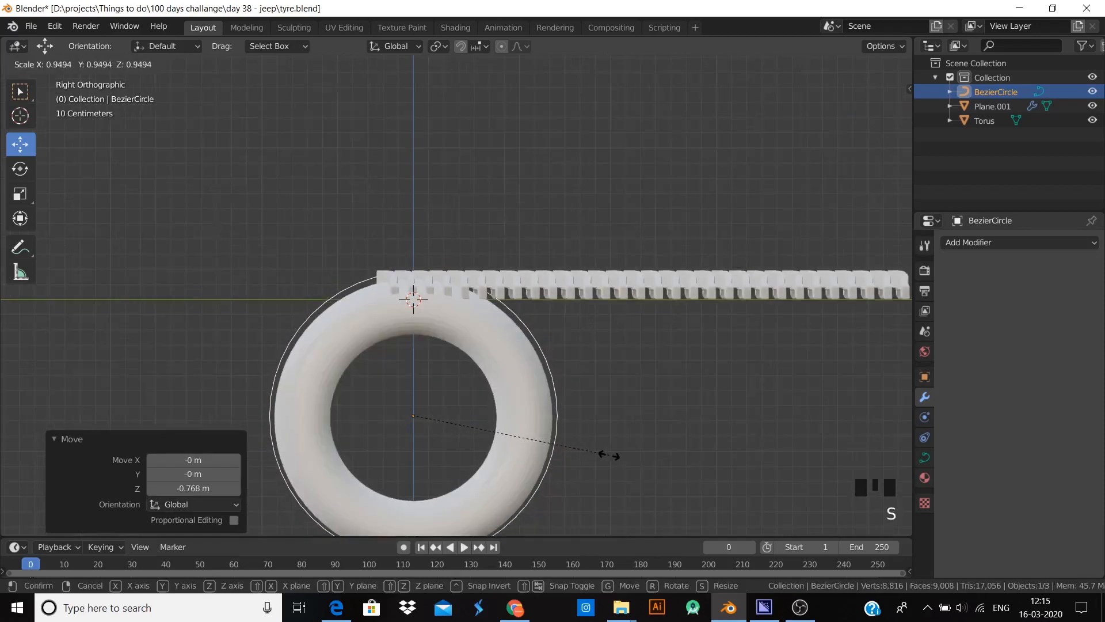
pyautogui.click(604, 453)
# - Add a Curve modifier to the tread strip with BezierCircle as its object and Y as the deformation axis
pyautogui.click(643, 295)
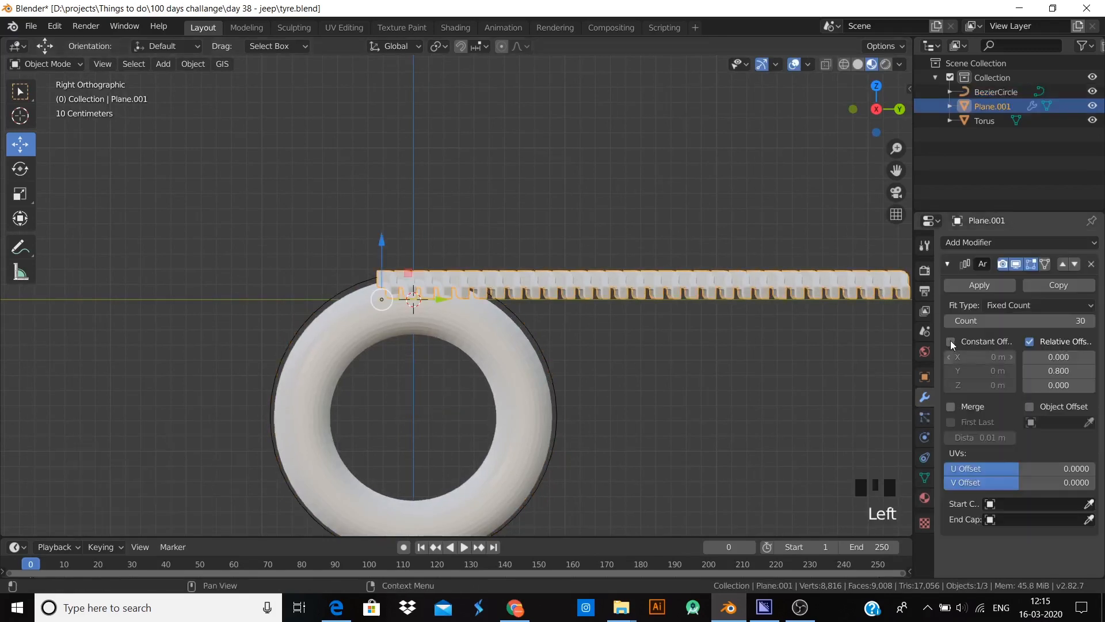
pyautogui.click(1048, 243)
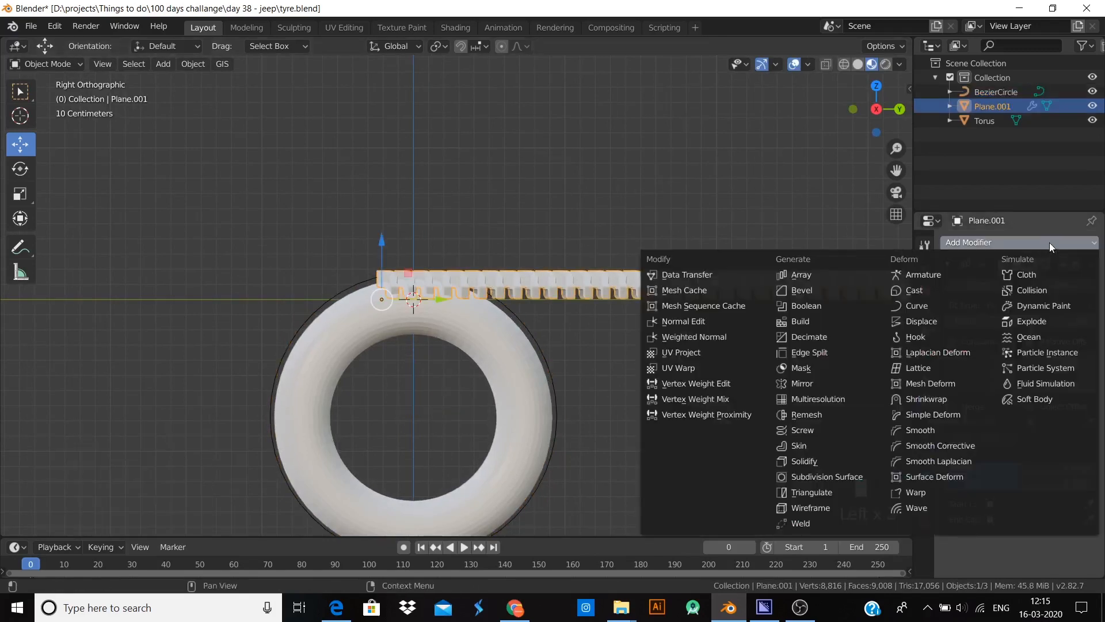
pyautogui.click(945, 306)
pyautogui.scroll(-5, 979, 506)
pyautogui.click(951, 526)
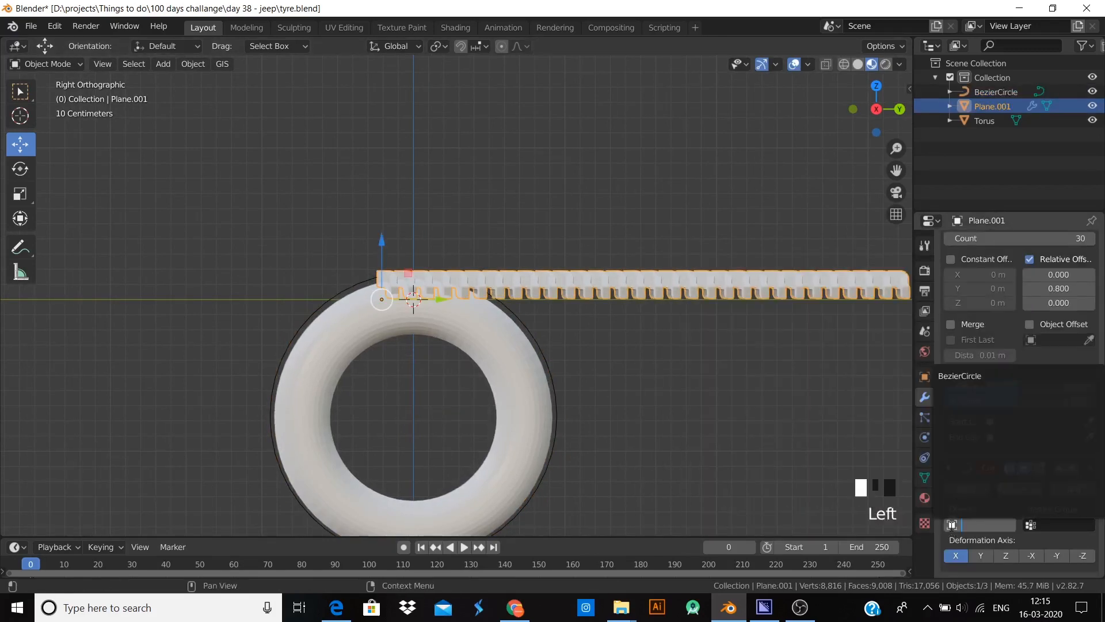
pyautogui.click(963, 377)
pyautogui.scroll(-6, 523, 389)
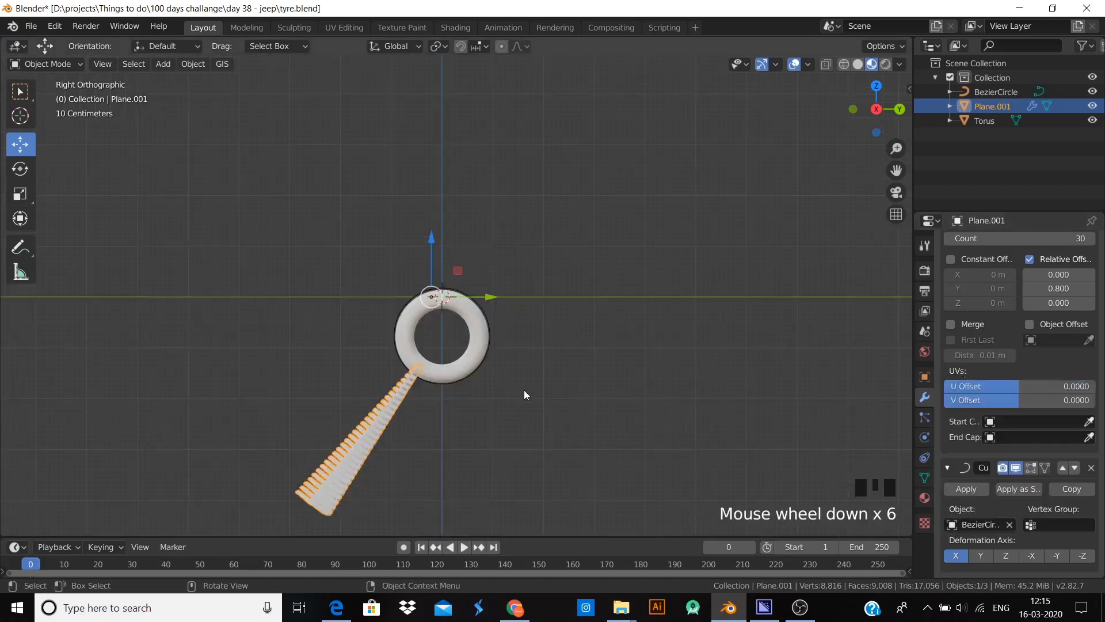
pyautogui.click(980, 555)
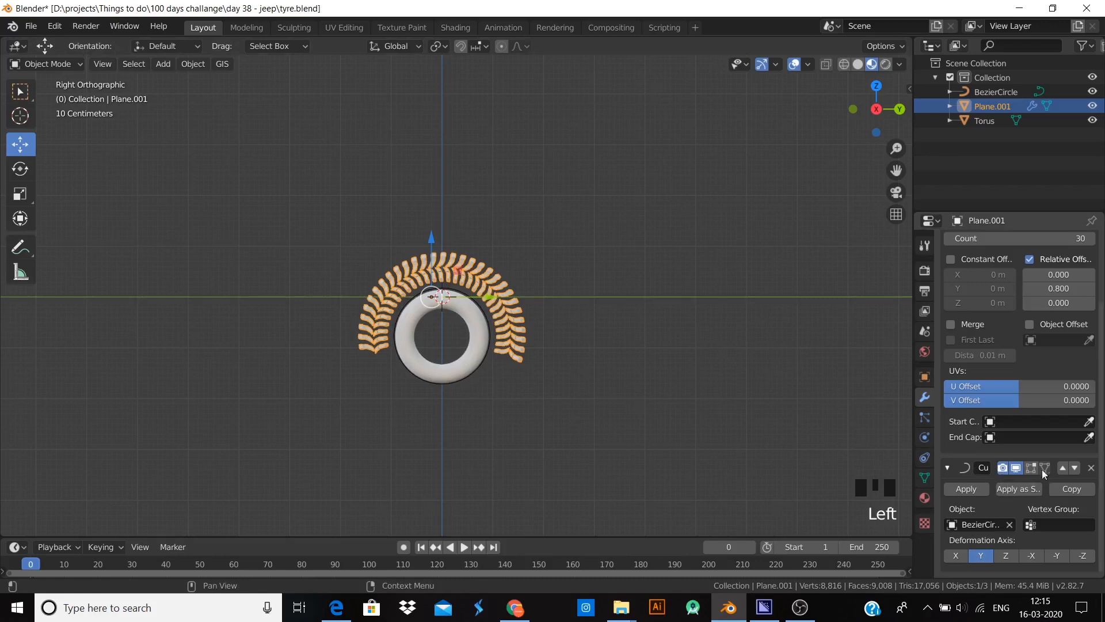
# - Rotate the tread strip 90° about Y with the Curve modifier's viewport display off, and turn the display back on
pyautogui.click(1015, 467)
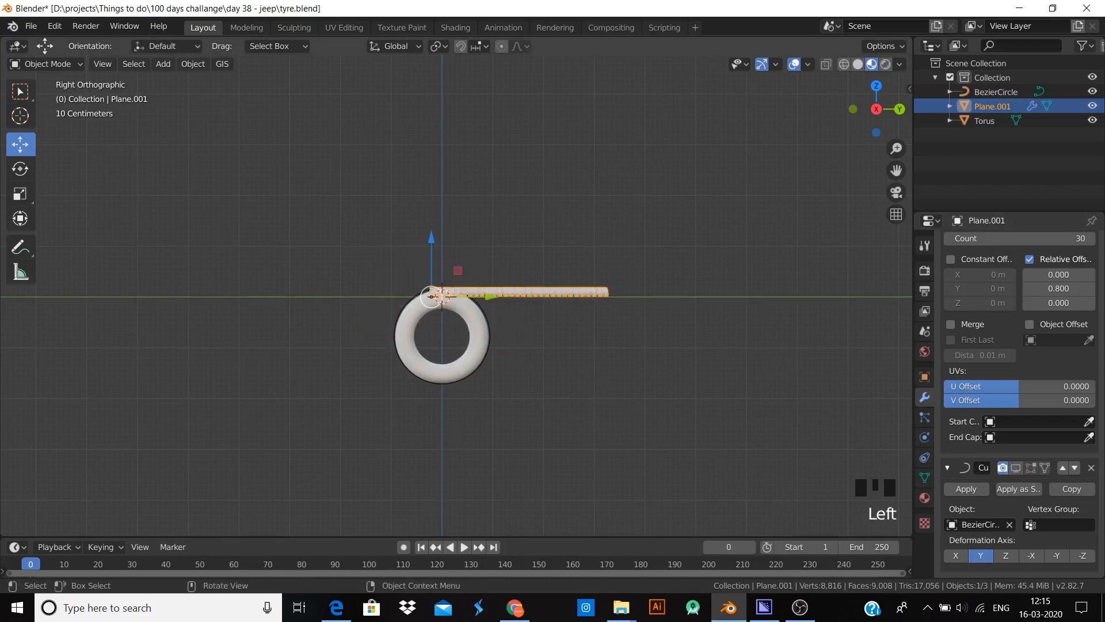
pyautogui.write('ry90')
pyautogui.press('Return')
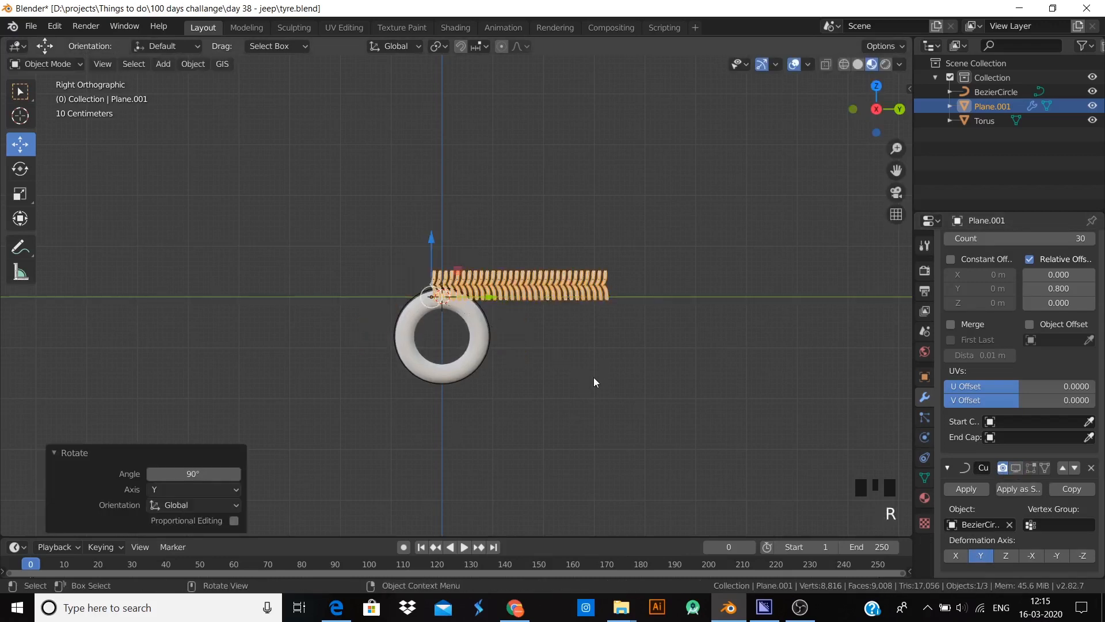
pyautogui.click(1017, 467)
pyautogui.moveTo(889, 457); pyautogui.dragTo(534, 426, button='middle')
pyautogui.scroll(3, 533, 426)
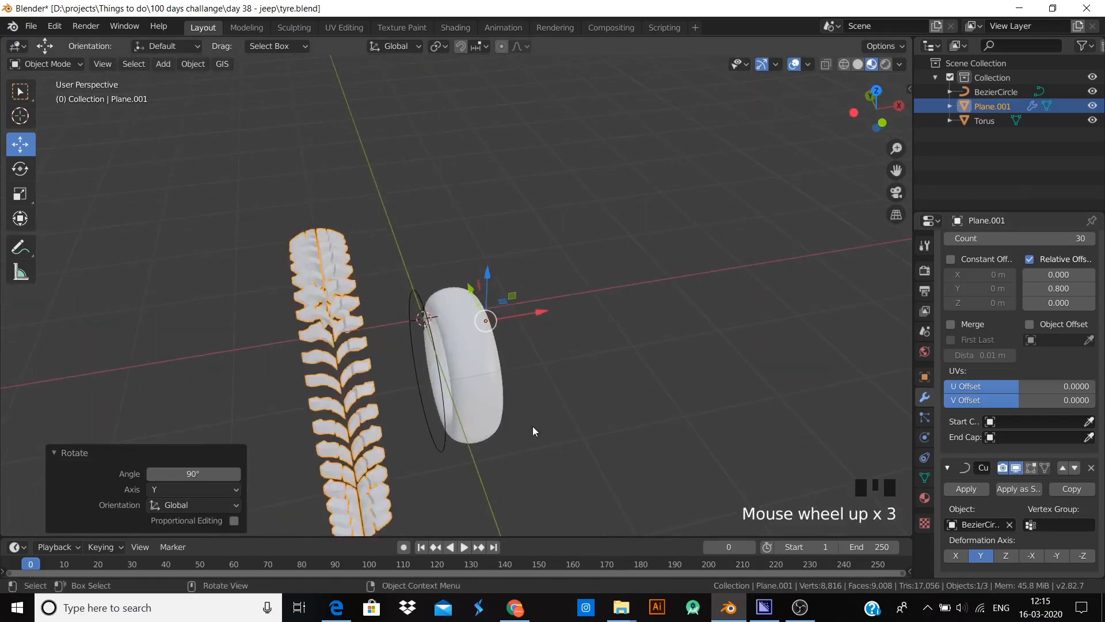
# - Scale the Bezier circle by 0.587 so the tread strip closes into a ring around it
pyautogui.click(441, 399)
pyautogui.press('KP_3')
pyautogui.press('s')
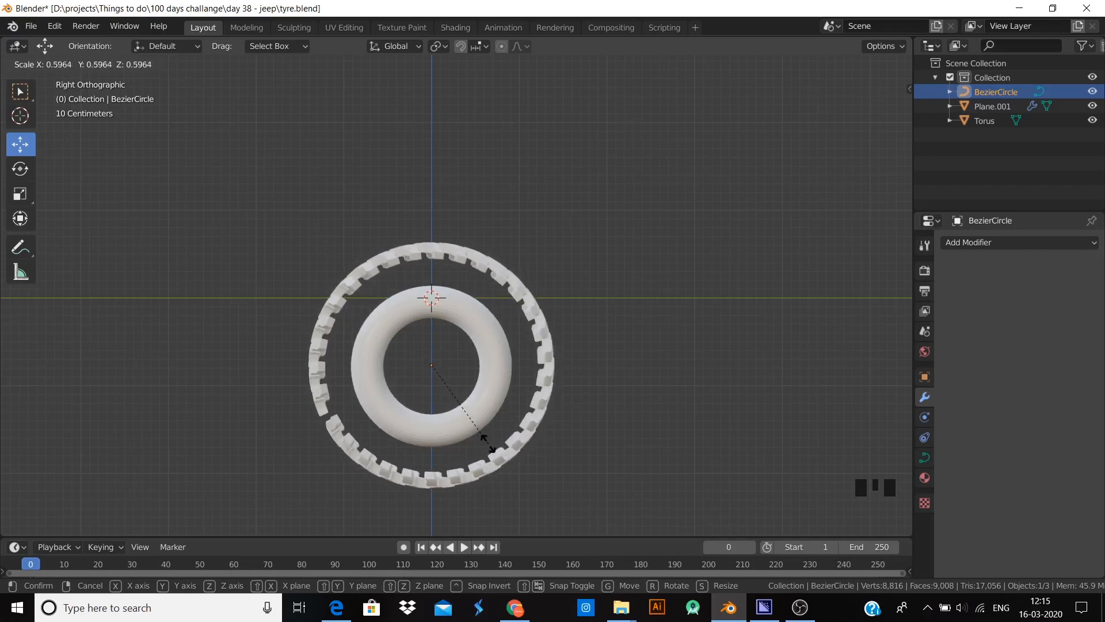
pyautogui.click(487, 440)
pyautogui.moveTo(447, 432); pyautogui.dragTo(638, 435, button='middle')
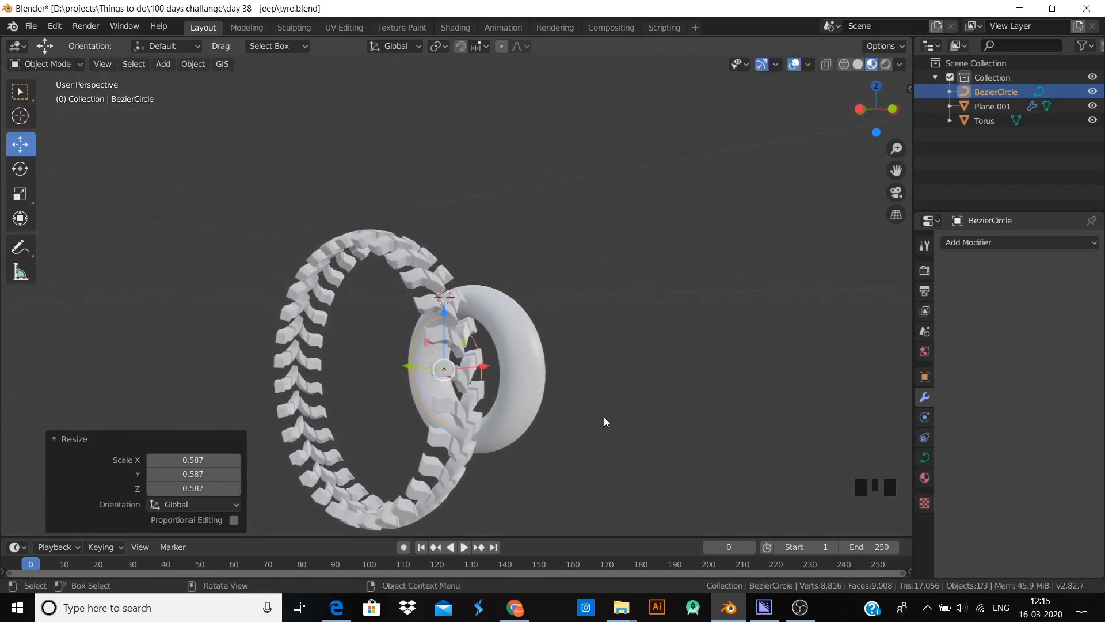
pyautogui.click(925, 458)
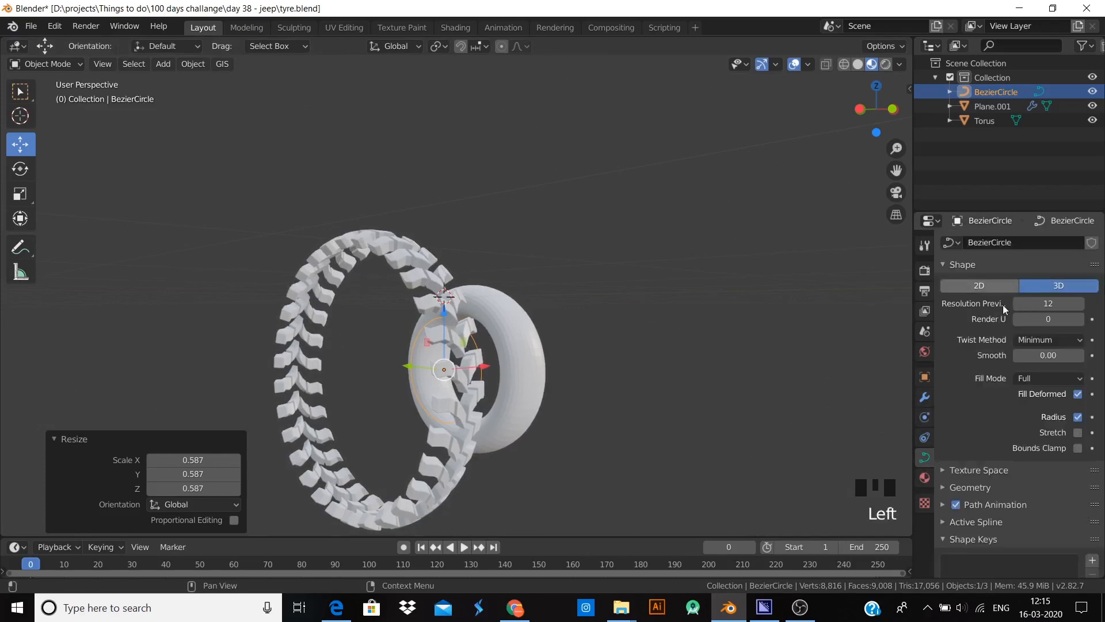
pyautogui.click(925, 397)
# - Try to apply the tread's Curve modifier ahead of its Array modifier, and undo it
pyautogui.click(464, 428)
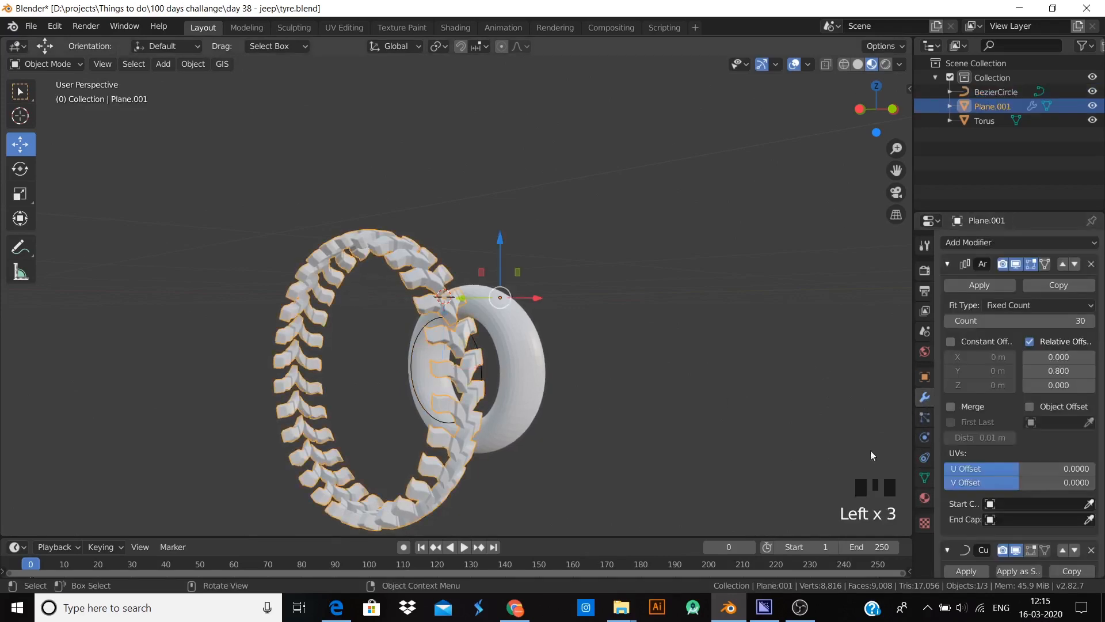
pyautogui.moveTo(487, 375); pyautogui.dragTo(479, 425, button='middle')
pyautogui.scroll(-3, 1018, 504)
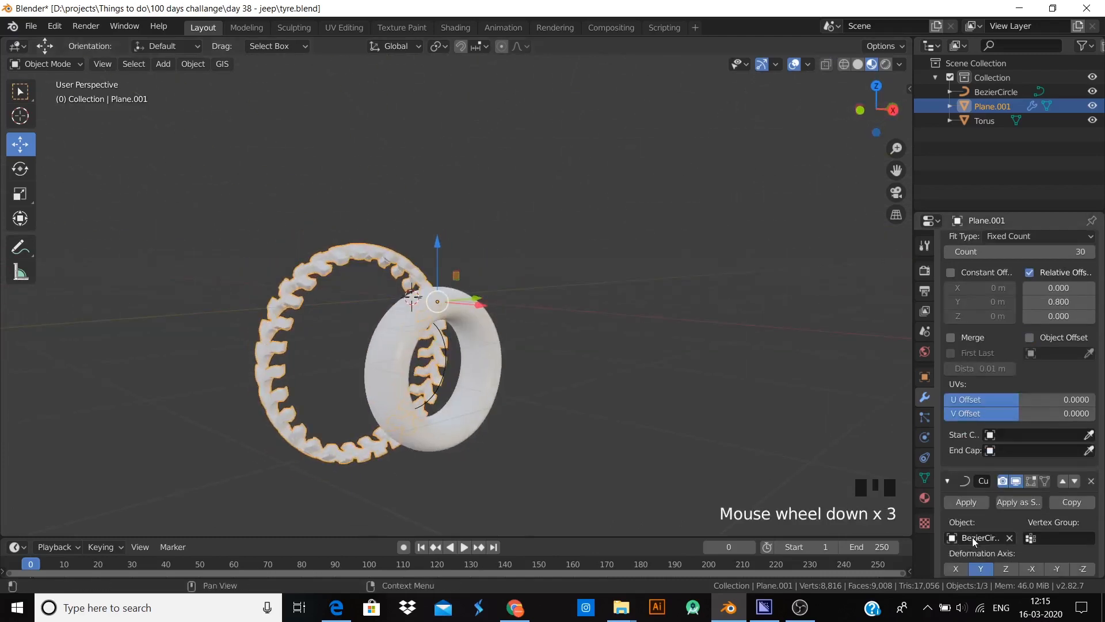
pyautogui.click(964, 503)
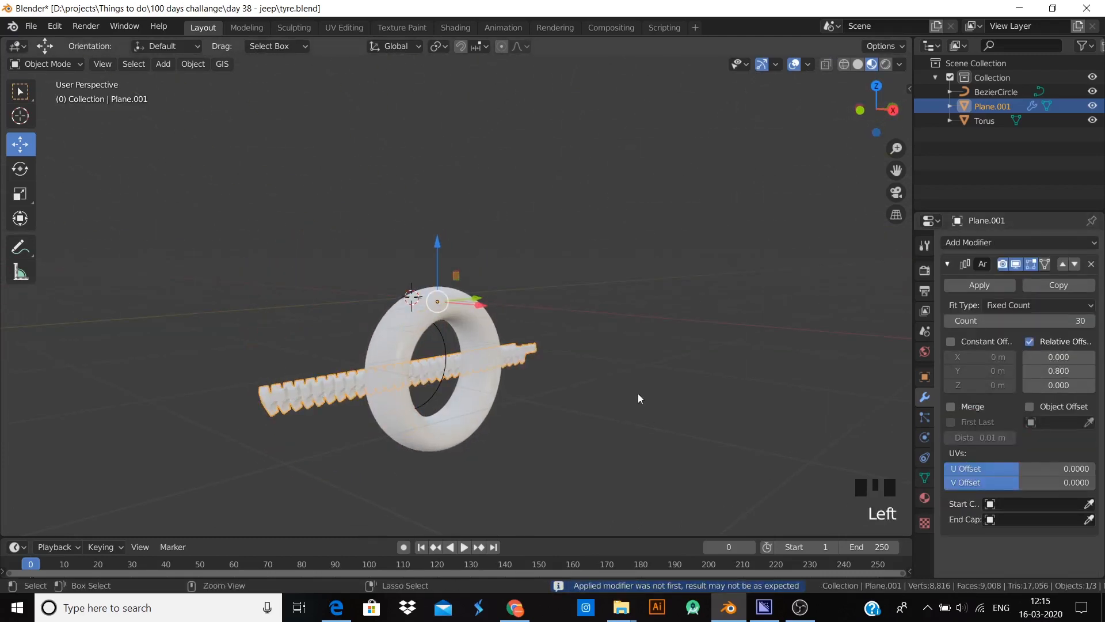
pyautogui.hotkey('ctrl', 'z')
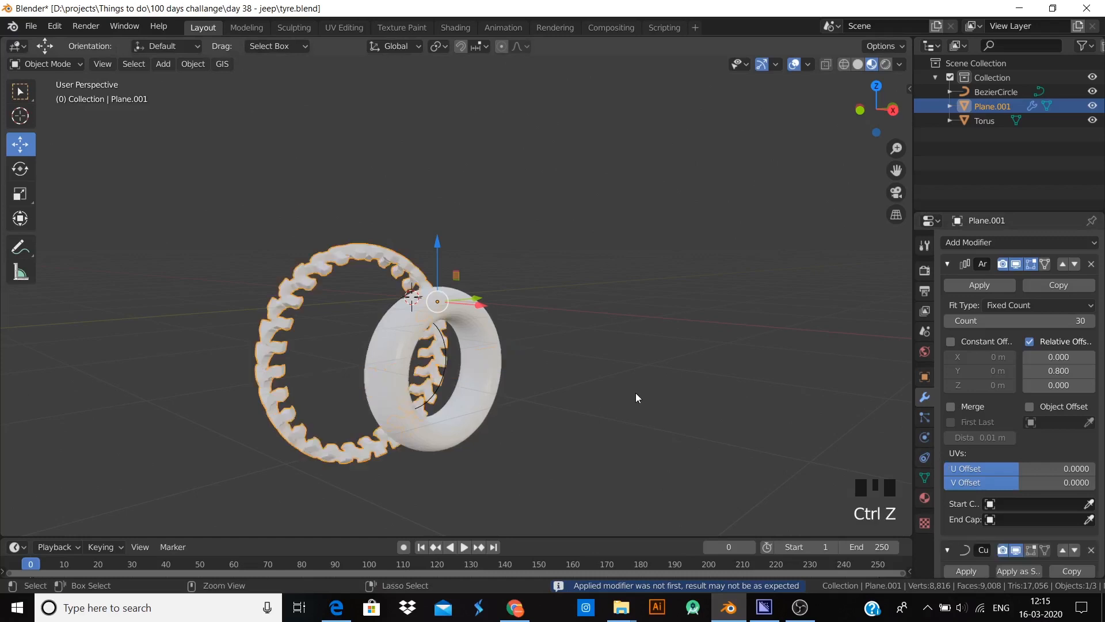
# - Apply the tread strip's Array modifier first and its Curve modifier second
pyautogui.click(593, 402)
pyautogui.moveTo(489, 457); pyautogui.dragTo(566, 467, button='middle')
pyautogui.click(333, 417)
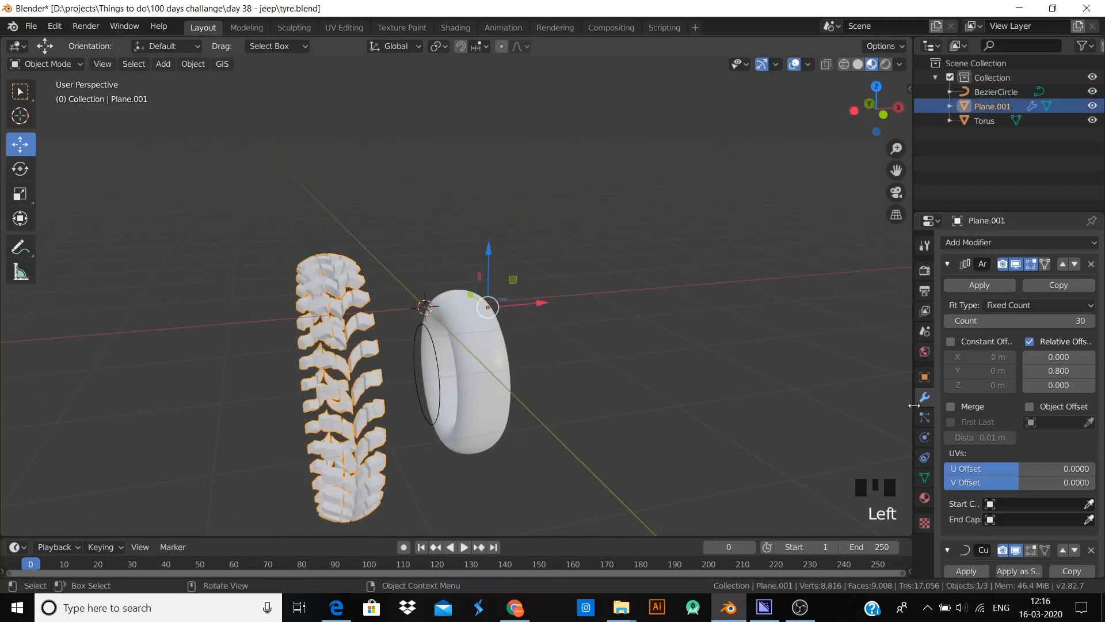
pyautogui.scroll(-4, 979, 492)
pyautogui.scroll(8, 989, 391)
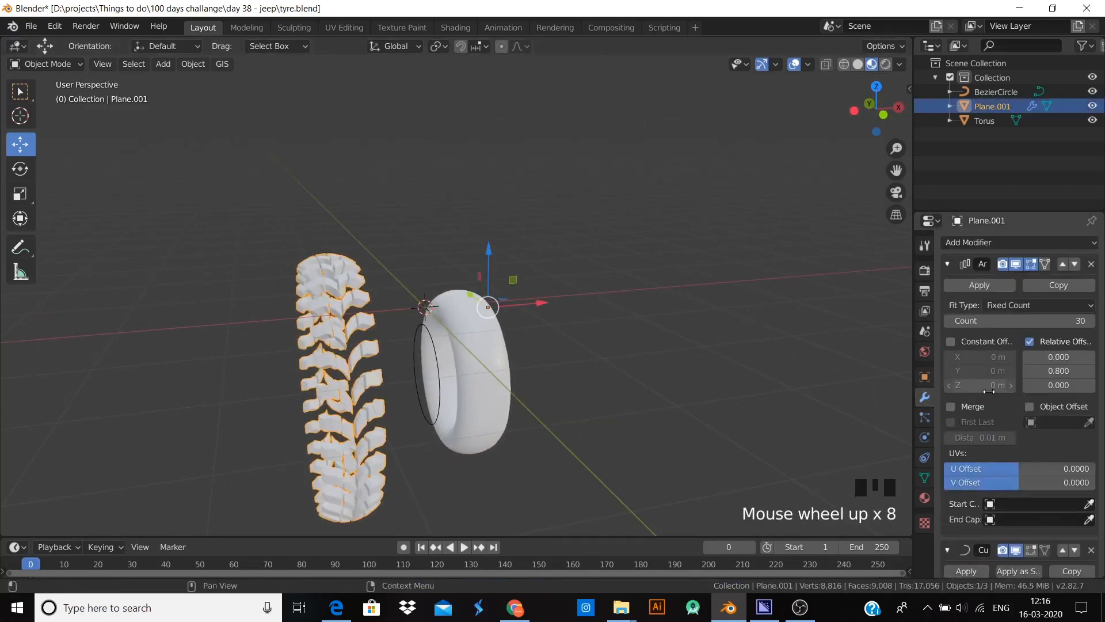
pyautogui.click(989, 283)
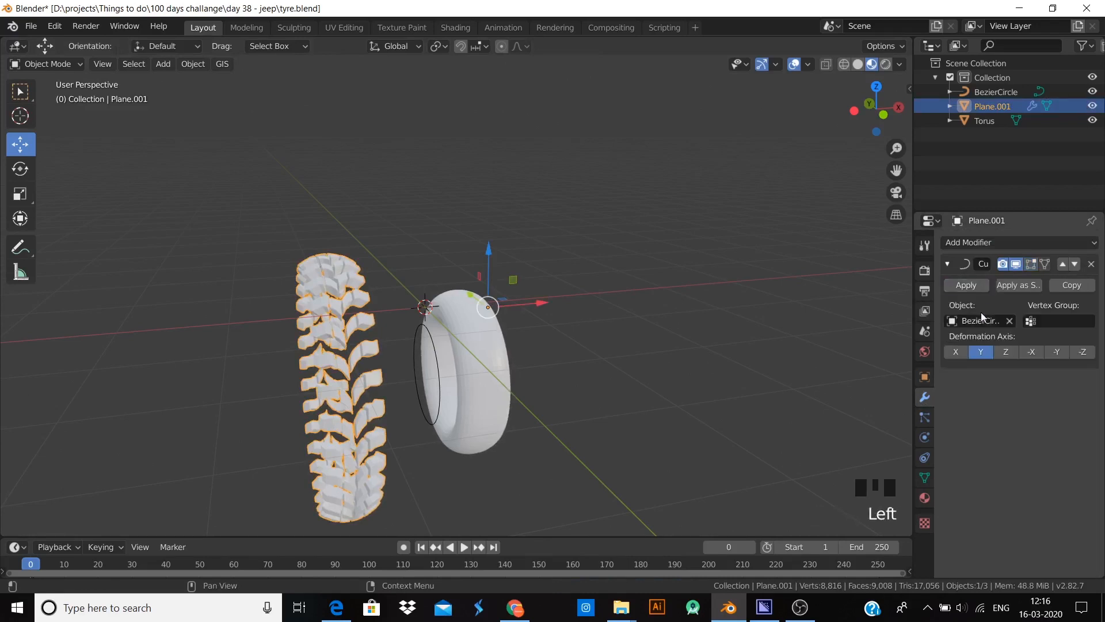
pyautogui.click(979, 285)
# - Delete the Bezier circle that guided the tread's curvature
pyautogui.click(431, 353)
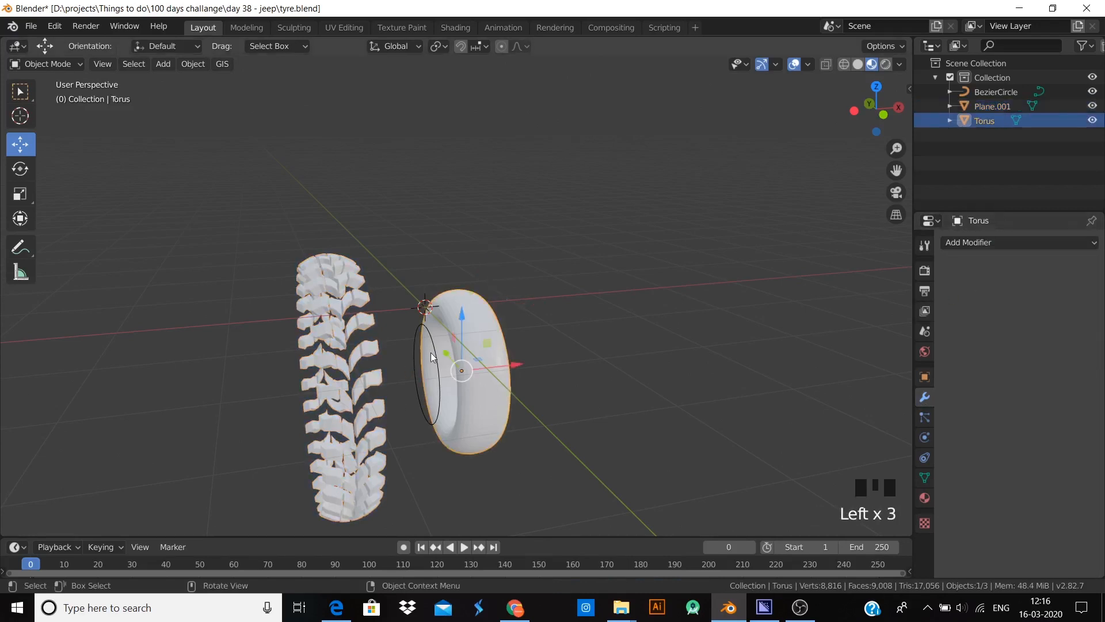
pyautogui.press('x')
pyautogui.click(431, 336)
pyautogui.click(411, 329)
pyautogui.press('x')
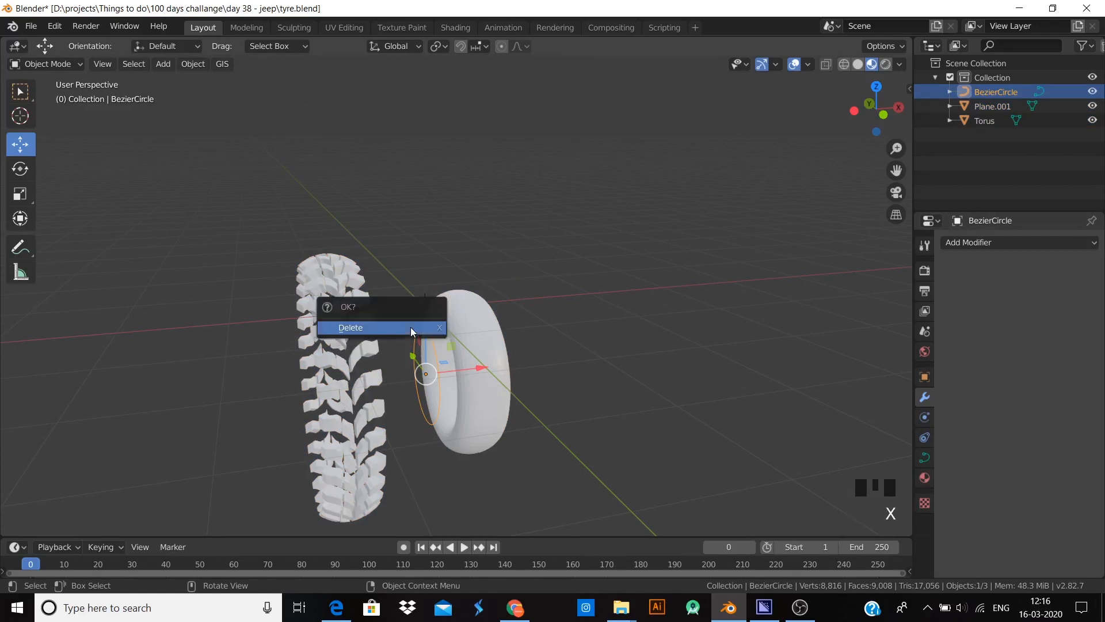
pyautogui.click(410, 327)
# - Scale the tread ring by about 0.78 to bring it closer to the torus's size
pyautogui.click(468, 360)
pyautogui.press('KP_3')
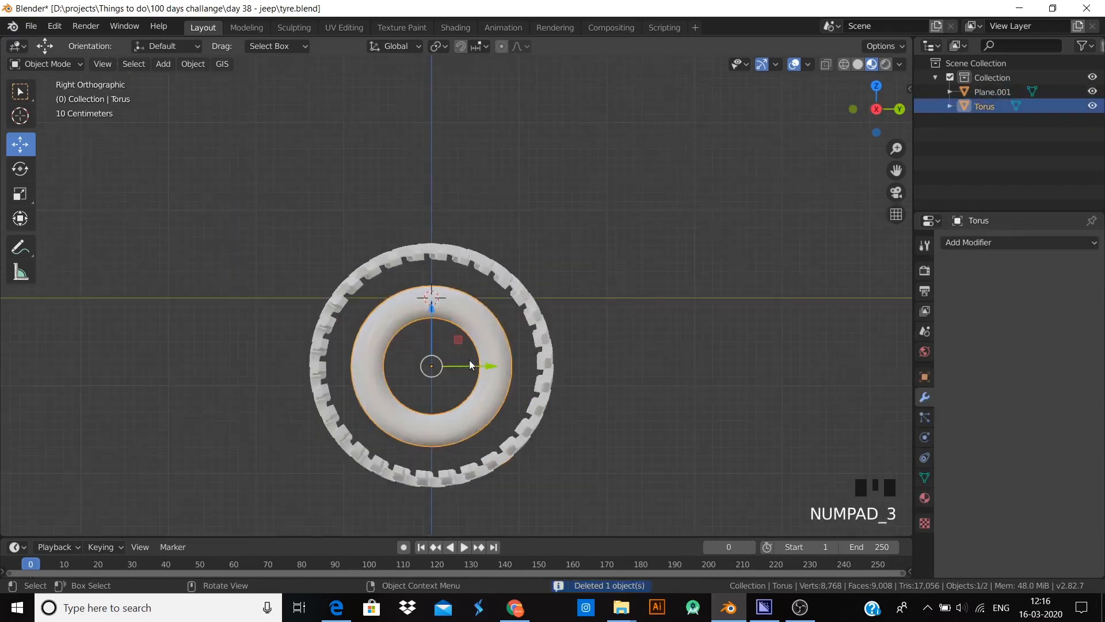
pyautogui.click(526, 430)
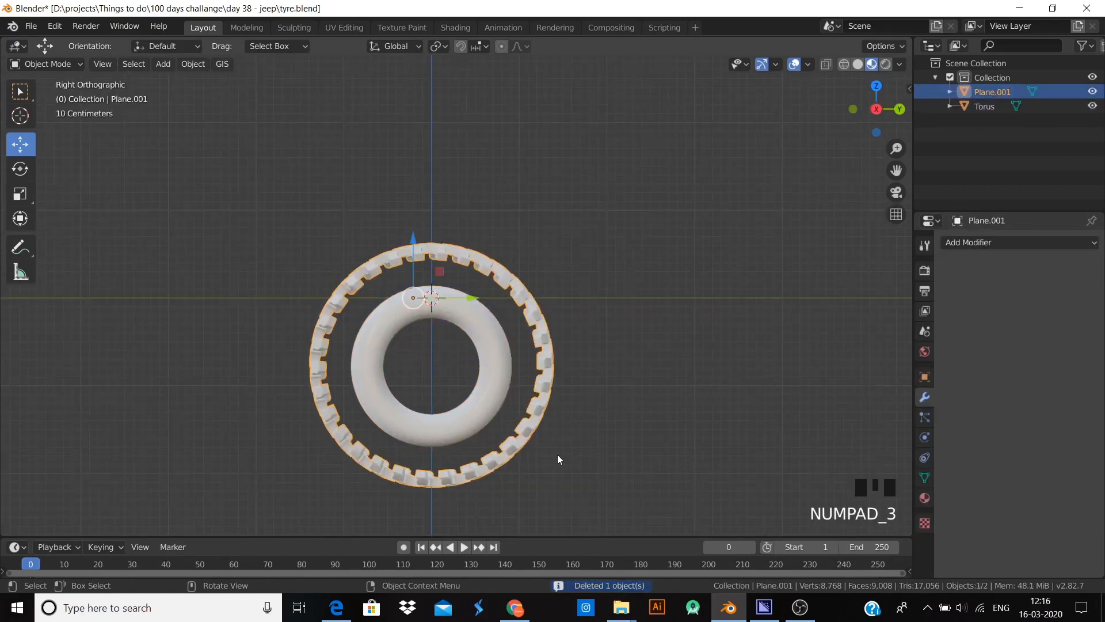
pyautogui.press('KP_1')
pyautogui.scroll(1, 524, 472)
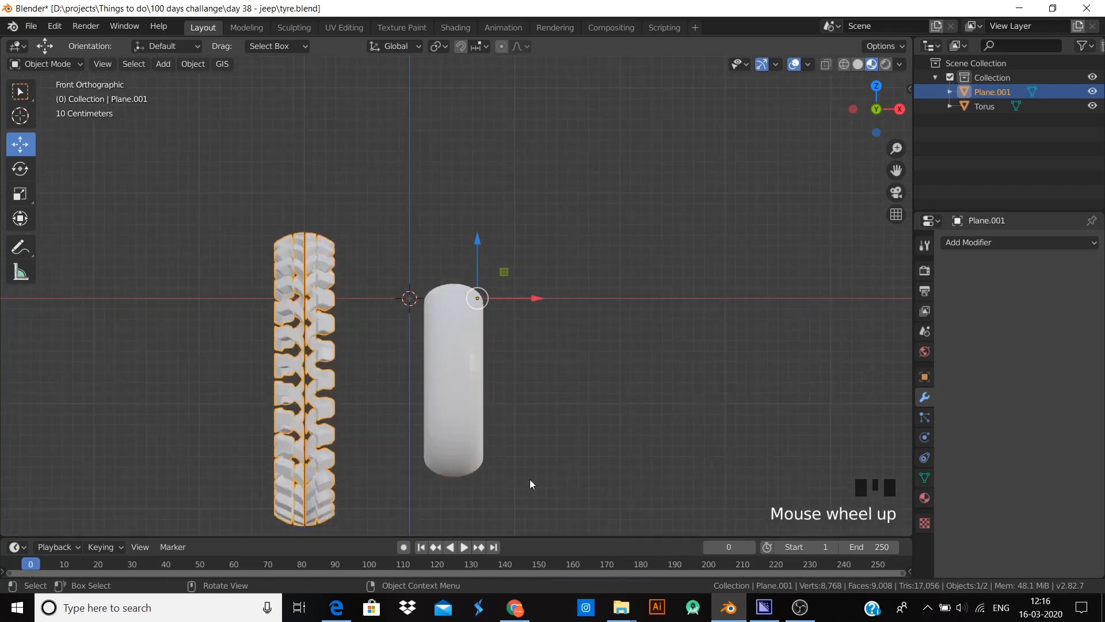
pyautogui.press('s')
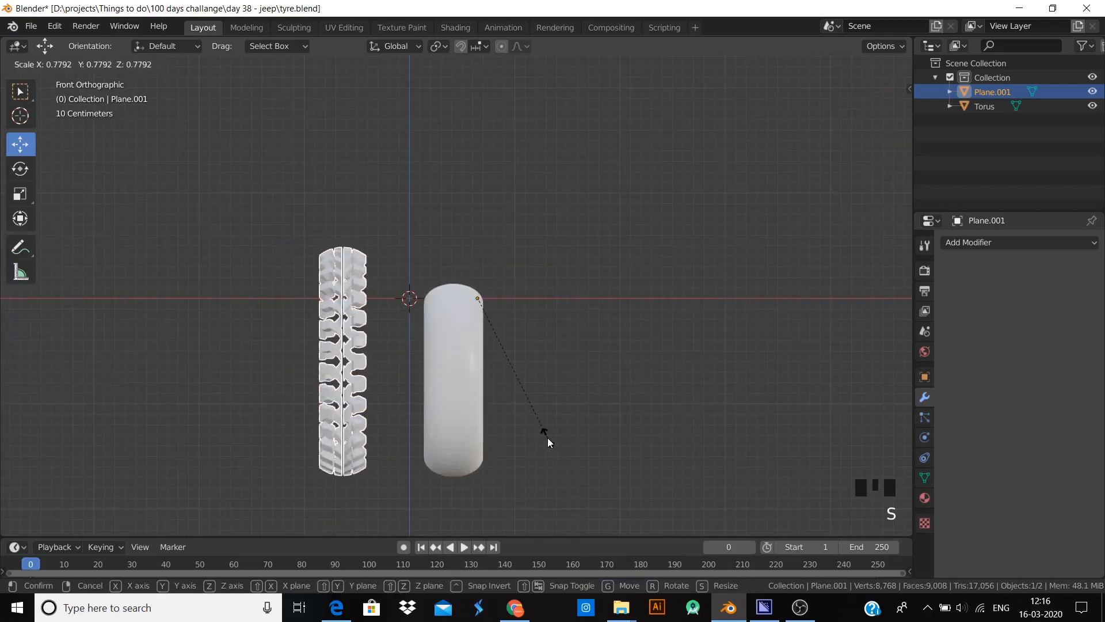
pyautogui.click(548, 442)
# - Try shifting the tread ring's mesh in Edit Mode by 1.27 m along X and 0.361 m up, and return it along X
pyautogui.press('Tab')
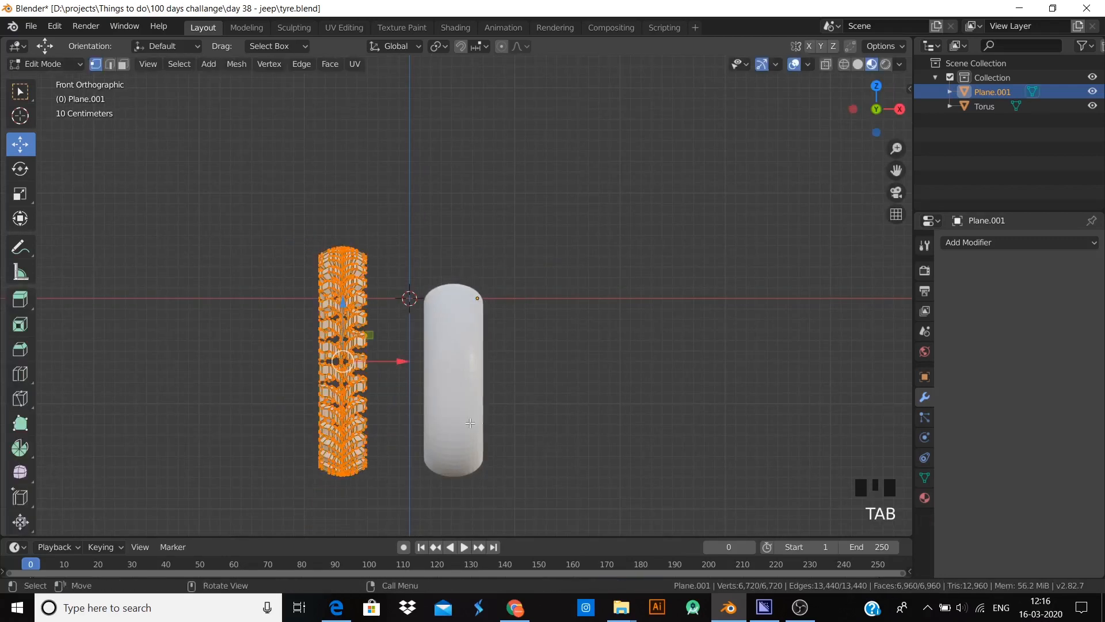
pyautogui.moveTo(412, 364); pyautogui.dragTo(545, 390)
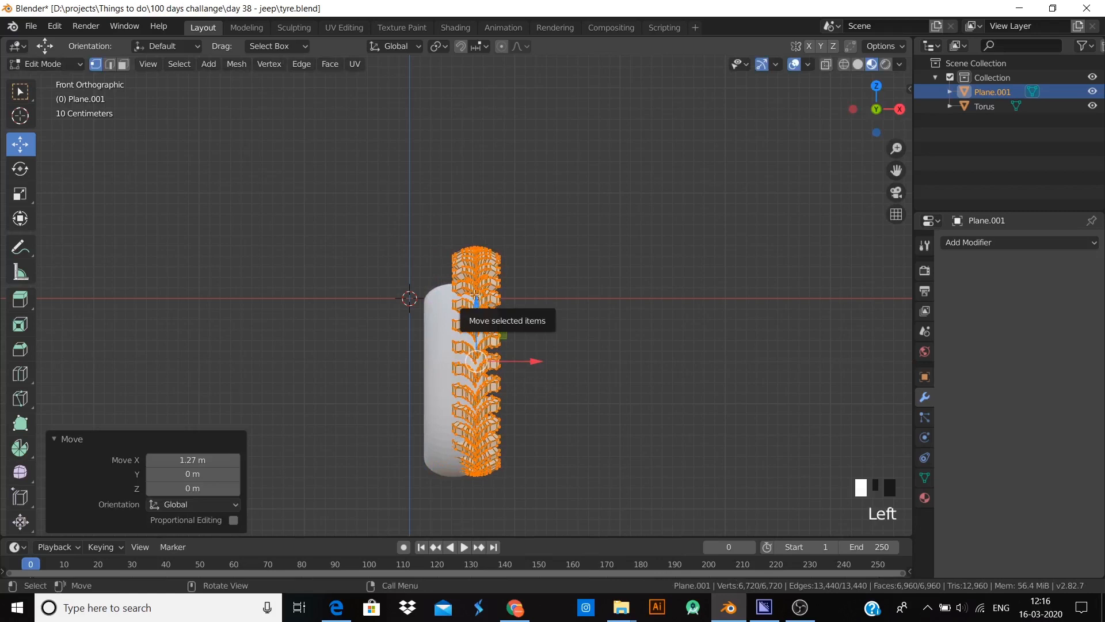
pyautogui.moveTo(477, 304); pyautogui.dragTo(472, 260)
pyautogui.moveTo(542, 325); pyautogui.dragTo(398, 325)
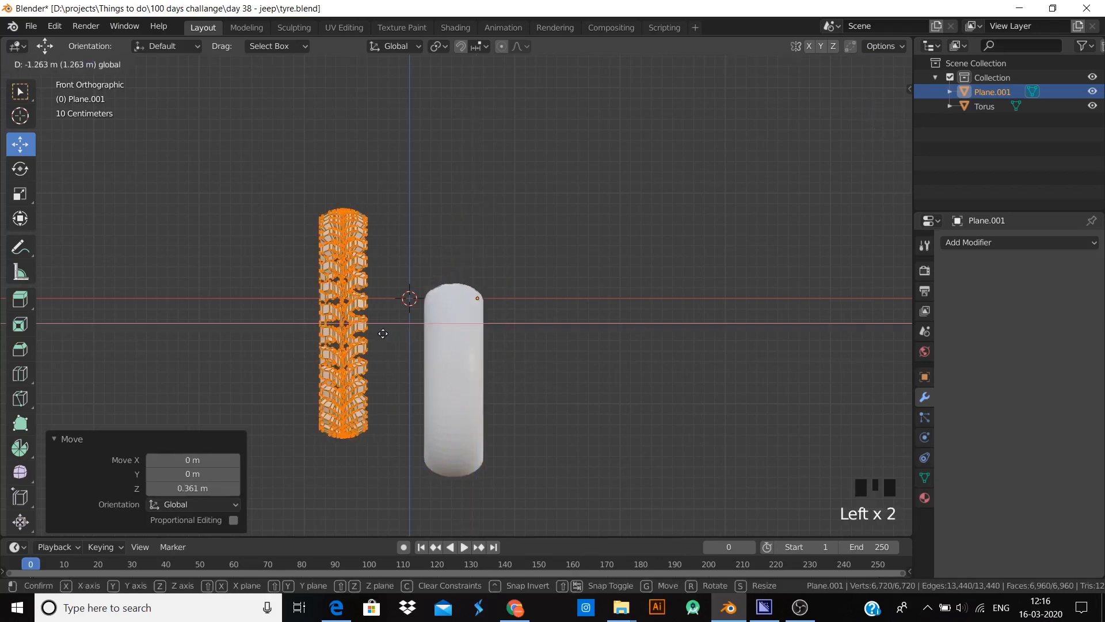
pyautogui.press('Tab')
# - Set the tread ring's origin to its geometry and move the ring onto the world origin
pyautogui.click(193, 64)
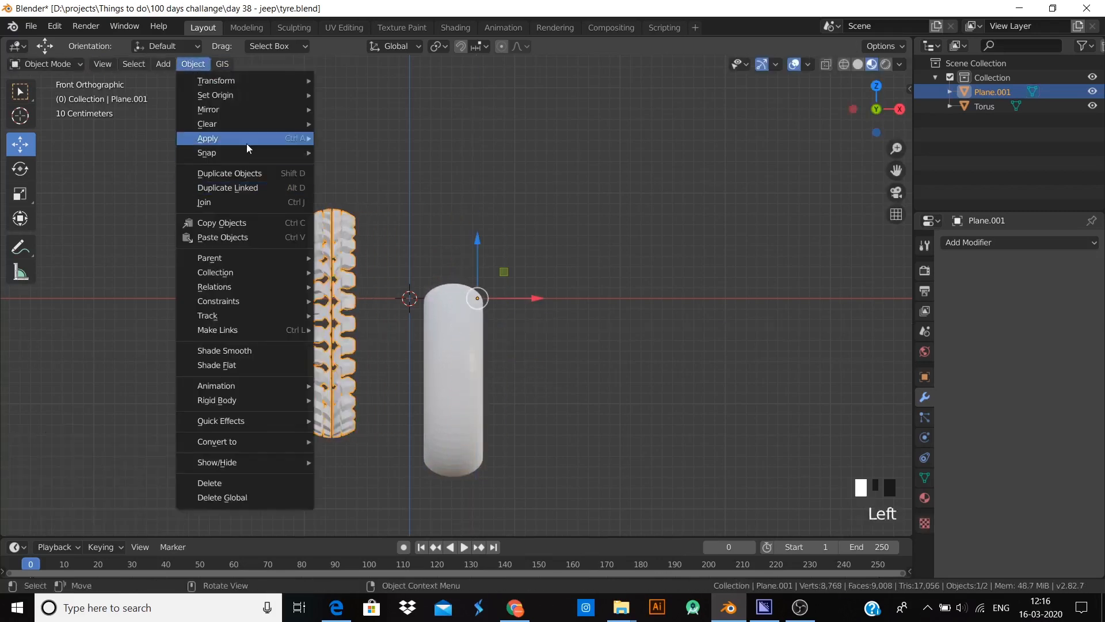
pyautogui.moveTo(253, 94)
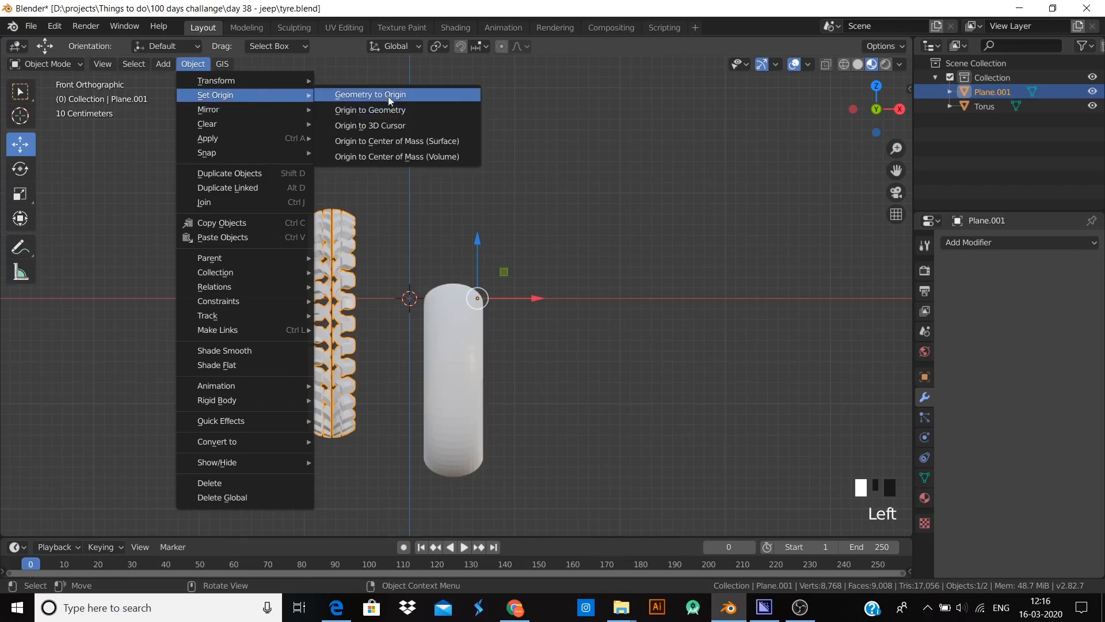
pyautogui.click(387, 109)
pyautogui.moveTo(389, 326); pyautogui.dragTo(511, 325)
pyautogui.moveTo(453, 280); pyautogui.dragTo(463, 247)
pyautogui.moveTo(506, 299); pyautogui.dragTo(464, 300)
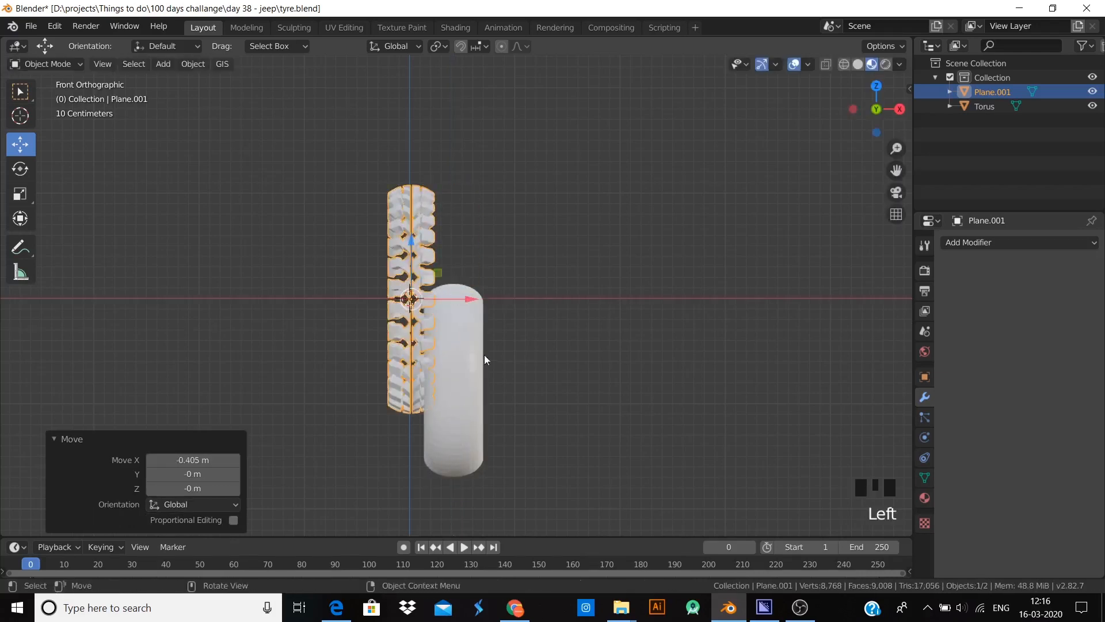
# - Move the torus about -0.399 m in X and 0.788 m in Z to sit inside the tread ring
pyautogui.click(489, 388)
pyautogui.press('g')
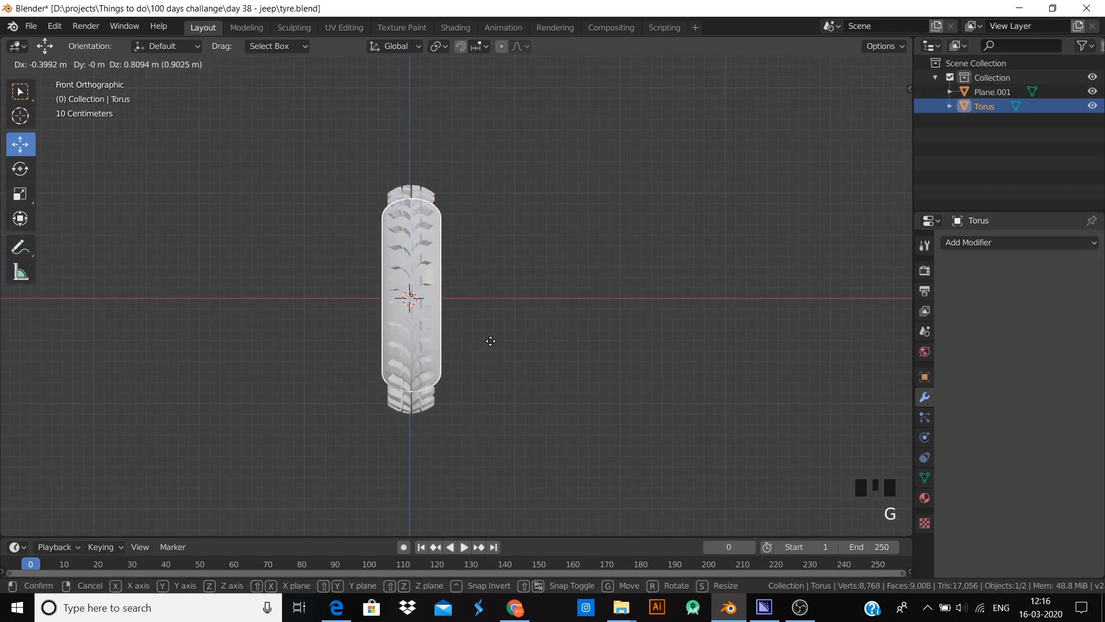
pyautogui.click(491, 343)
# - Shift the tread ring about 0.046 m along Y and slightly up so it is concentric with the torus
pyautogui.press('KP_3')
pyautogui.scroll(1, 467, 318)
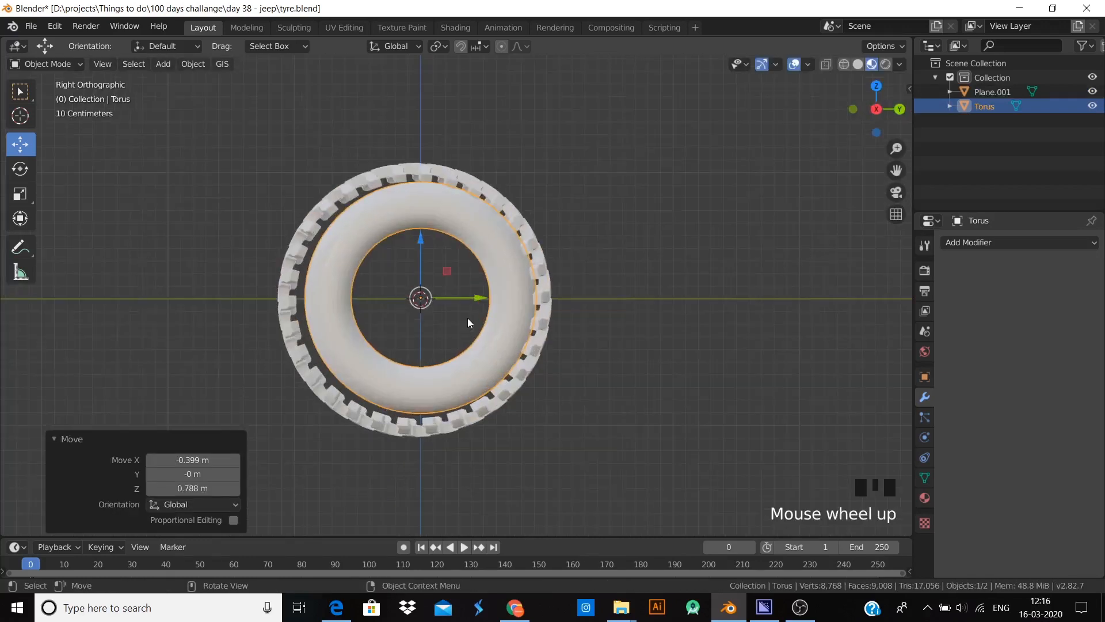
pyautogui.click(523, 382)
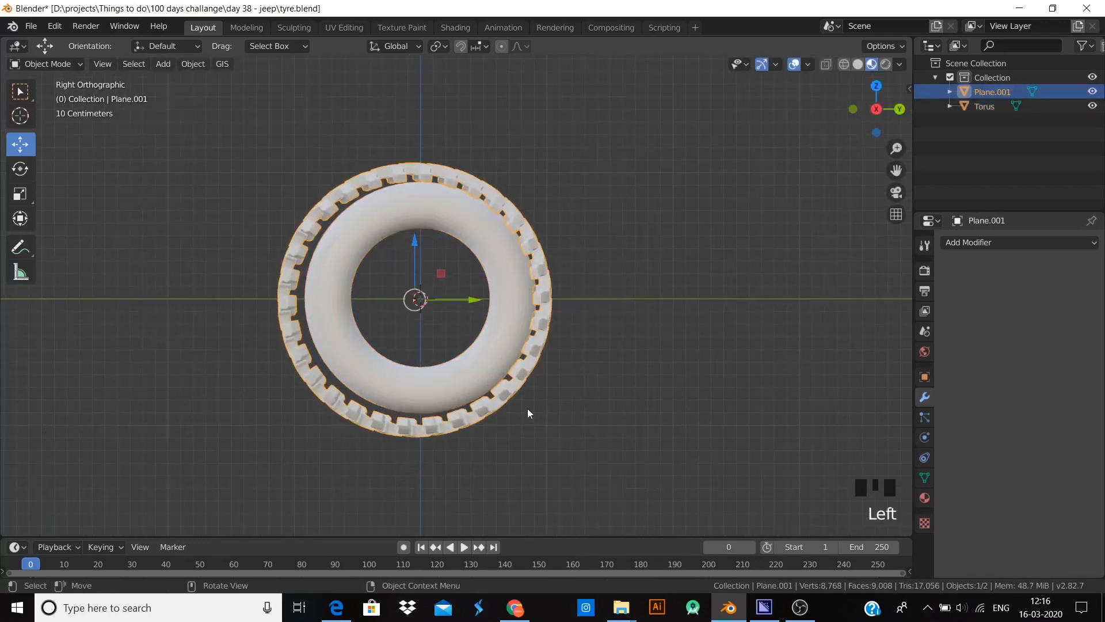
pyautogui.press('g')
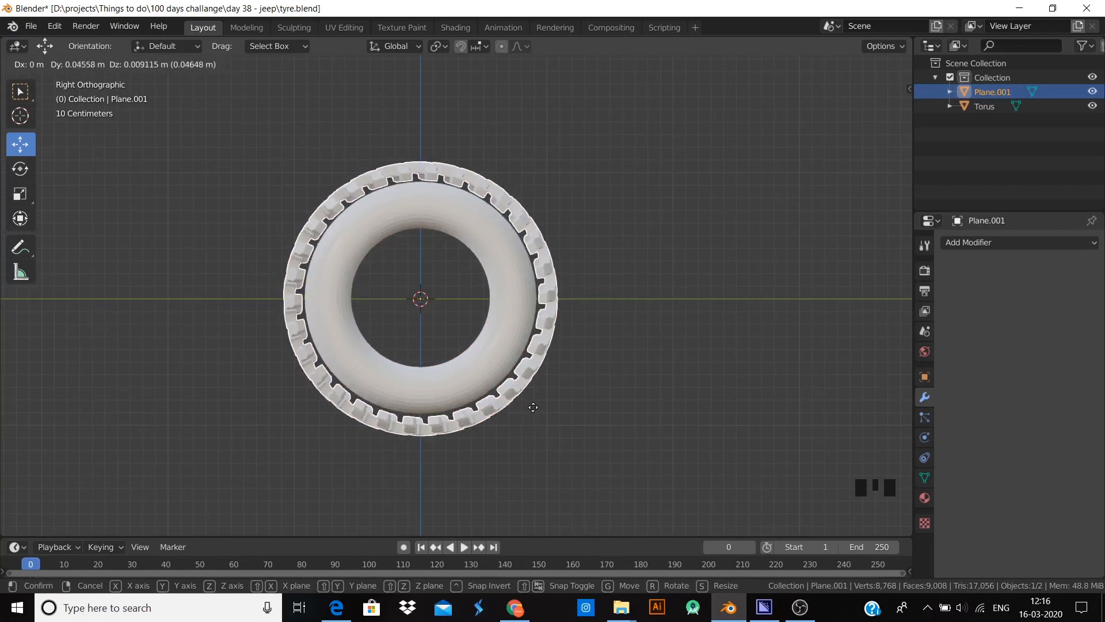
pyautogui.click(532, 406)
# - Enlarge the torus until it reaches into the tread blocks, and scale it back by 0.954
pyautogui.click(474, 368)
pyautogui.press('s')
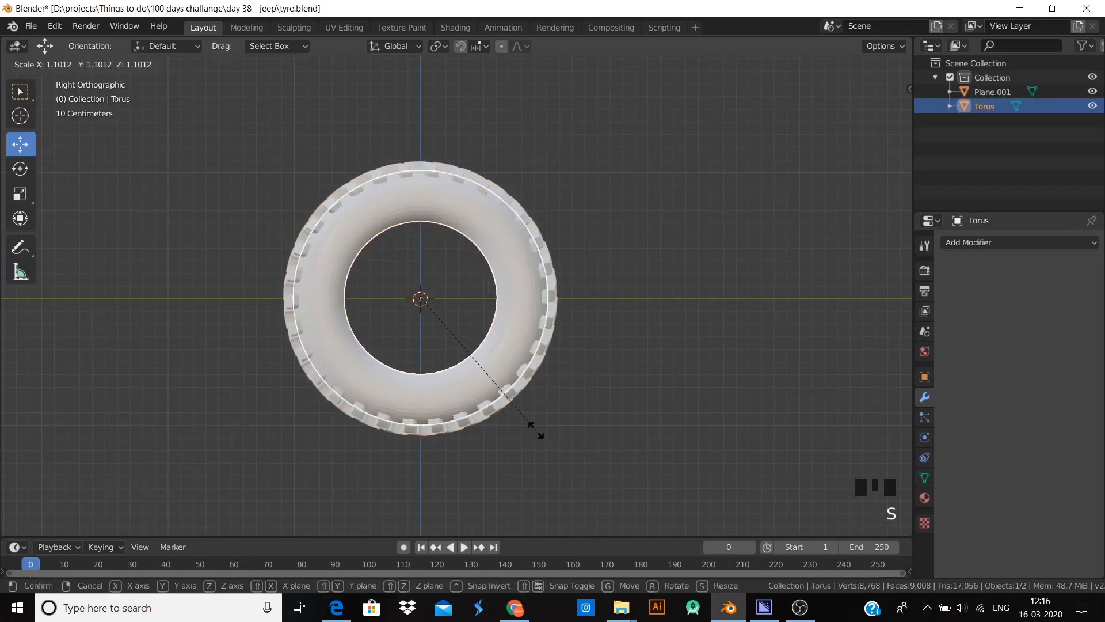
pyautogui.click(605, 444)
pyautogui.click(605, 444)
pyautogui.moveTo(604, 444); pyautogui.dragTo(657, 473, button='middle')
pyautogui.click(476, 375)
pyautogui.press('s')
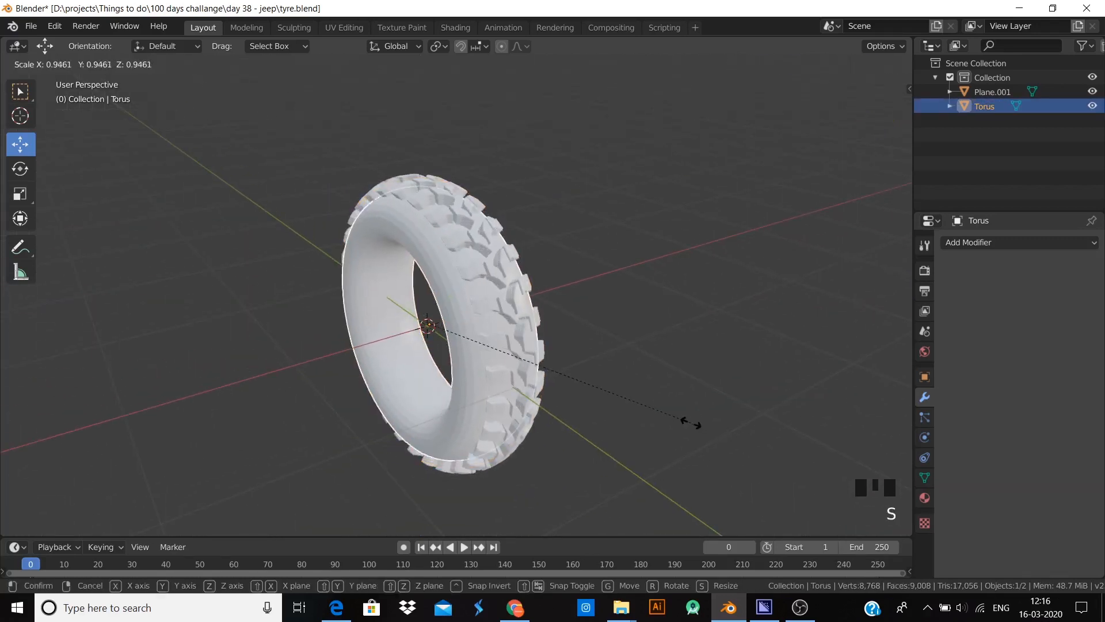
pyautogui.click(679, 422)
# - Narrow the torus to 0.748 along X to match the tread's width
pyautogui.press('KP_7')
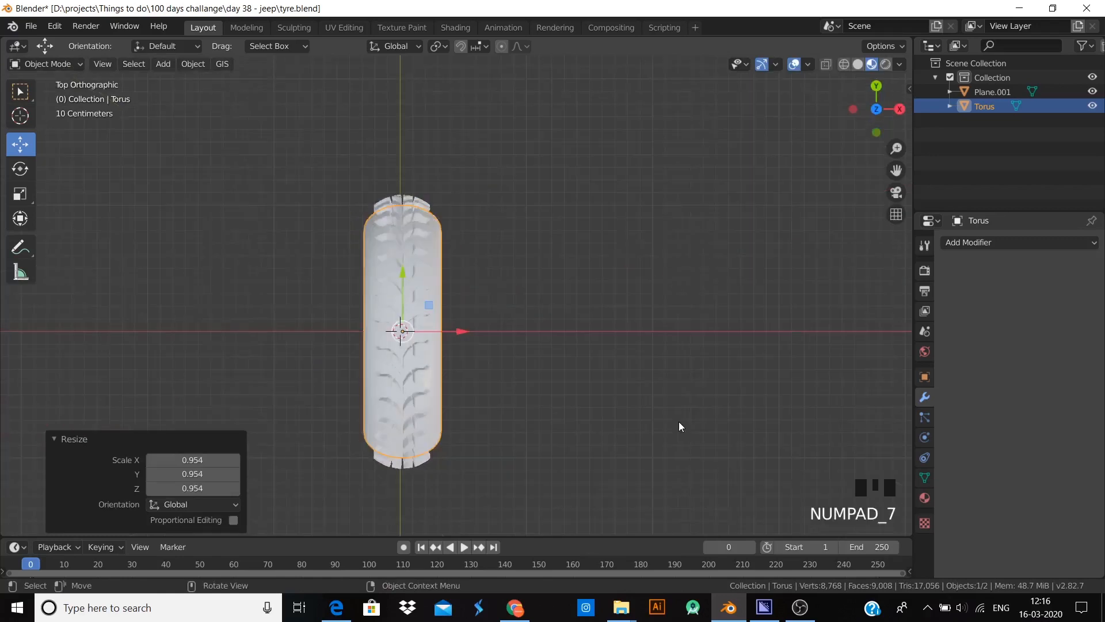
pyautogui.scroll(2, 619, 382)
pyautogui.press('s')
pyautogui.press('x')
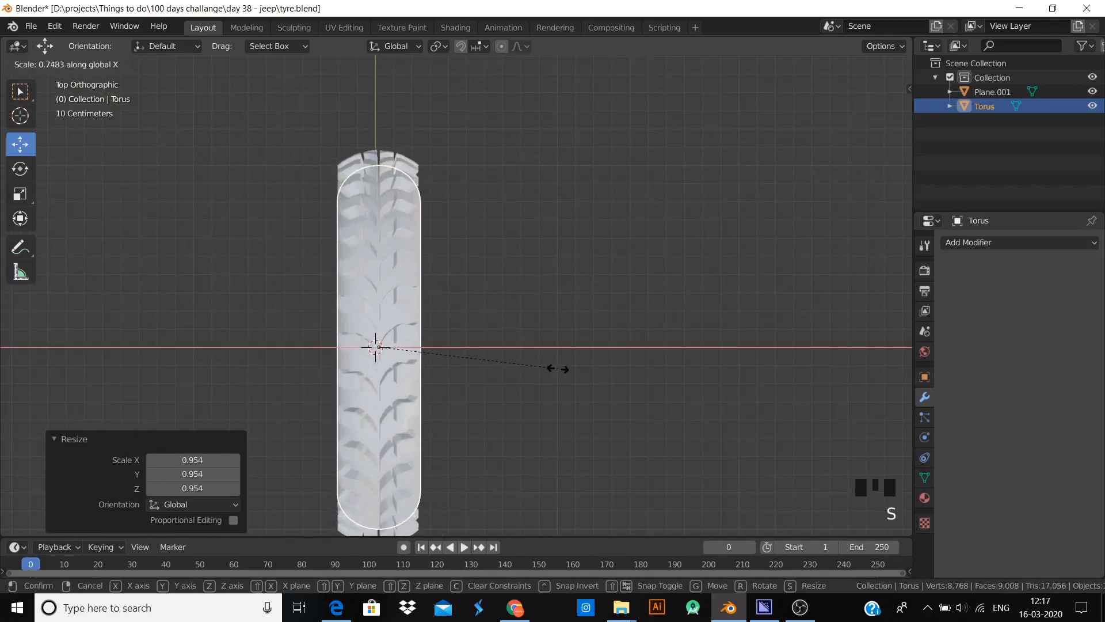
pyautogui.click(558, 369)
# - Scale the torus by about 1.06 in Y and Z only, keeping its X width
pyautogui.press('s')
pyautogui.hotkey('shift', 'x')
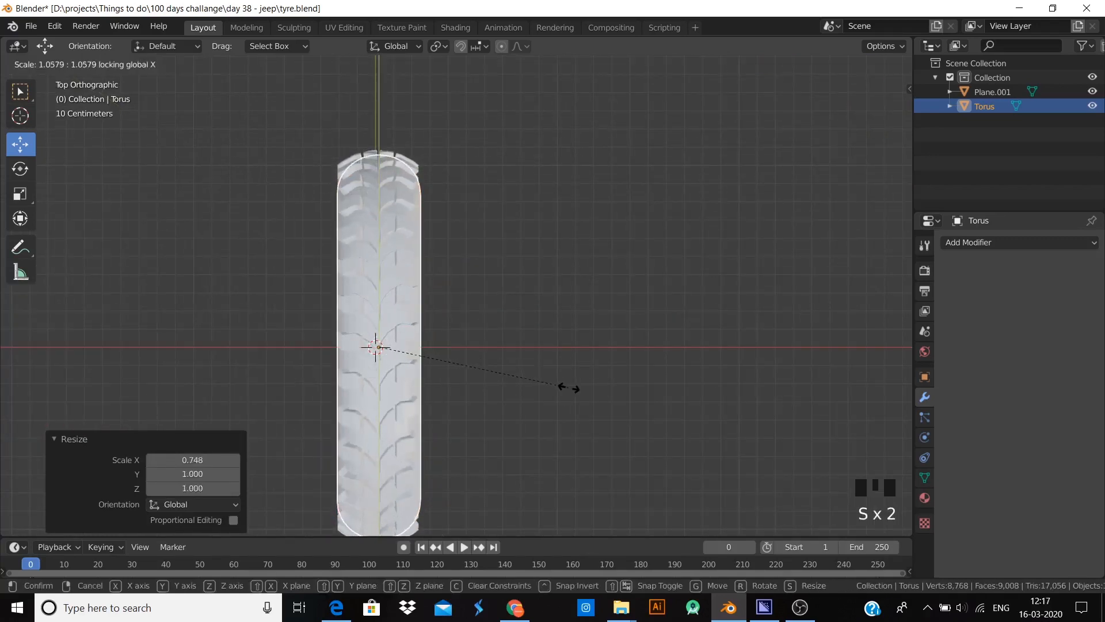
pyautogui.click(610, 472)
pyautogui.click(610, 471)
pyautogui.moveTo(610, 471); pyautogui.dragTo(582, 327, button='middle')
# - Confirm the torus's Y/Z enlargement, and scale it back by about 0.97 in Y and Z only, keeping its X width
pyautogui.click(582, 324)
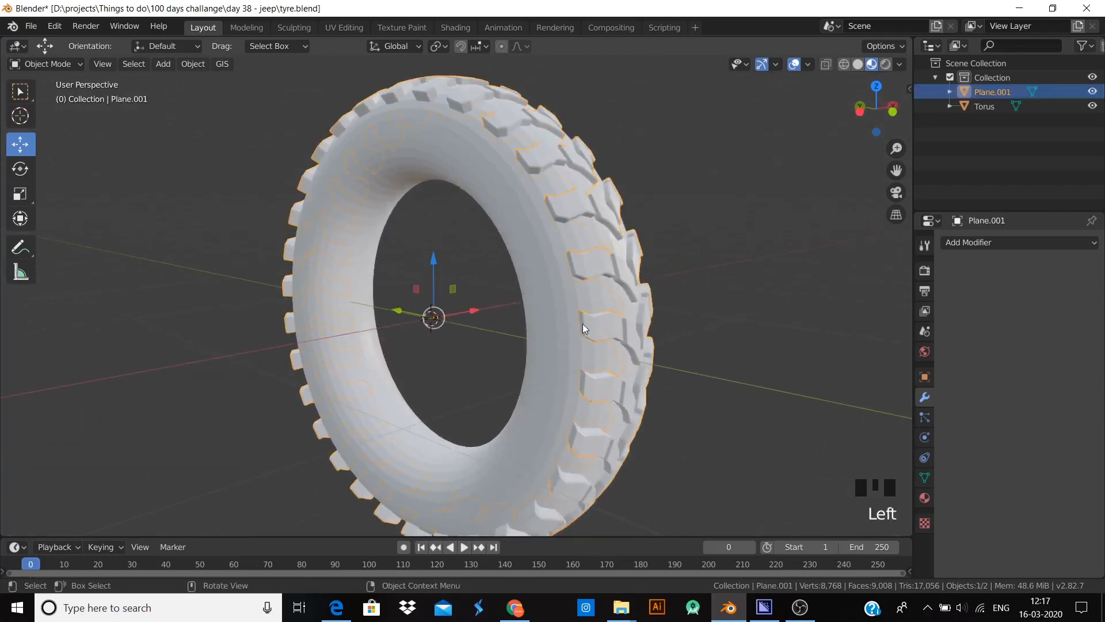
pyautogui.click(554, 343)
pyautogui.press('KP_1')
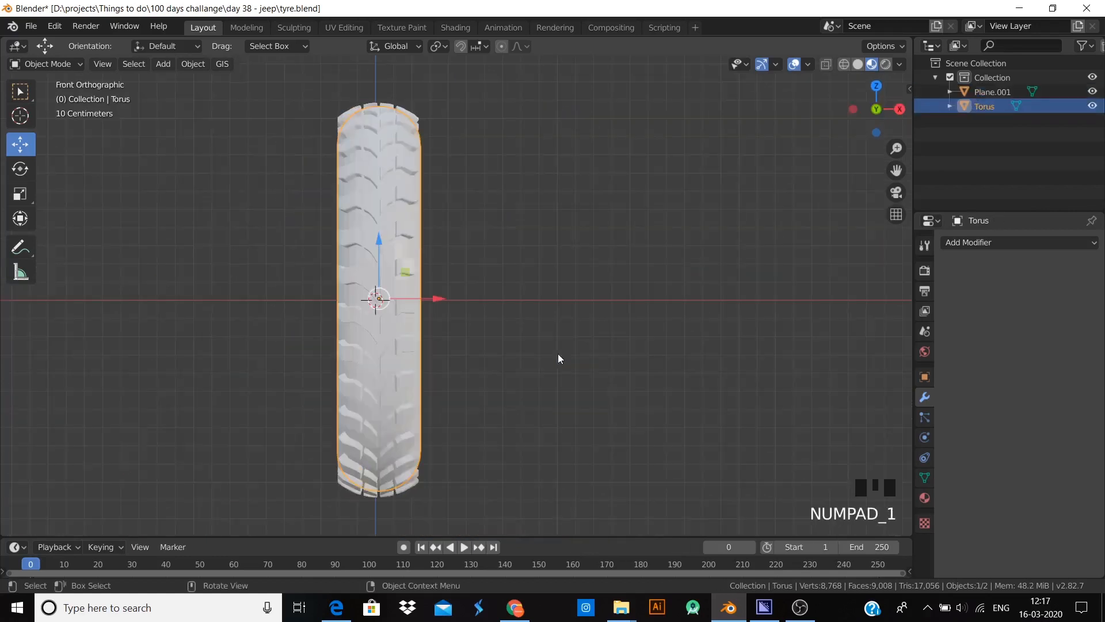
pyautogui.press('KP_3')
pyautogui.press('s')
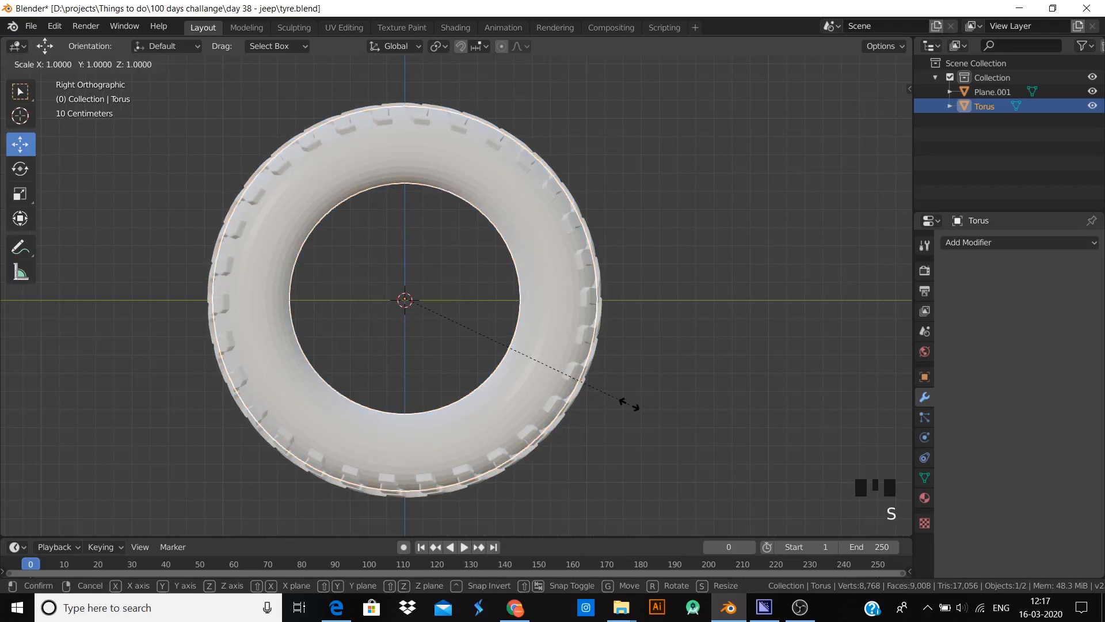
pyautogui.hotkey('shift', 'x')
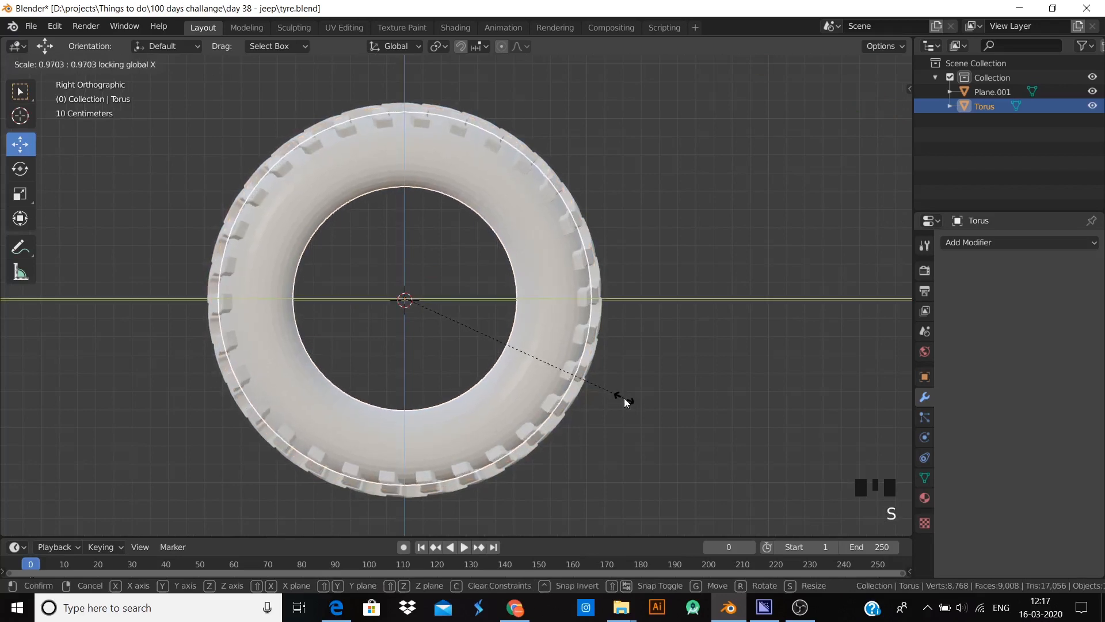
pyautogui.click(620, 398)
# - Apply smooth shading to the torus body
pyautogui.moveTo(600, 406); pyautogui.dragTo(692, 380, button='middle')
pyautogui.click(685, 330)
pyautogui.rightClick(685, 331)
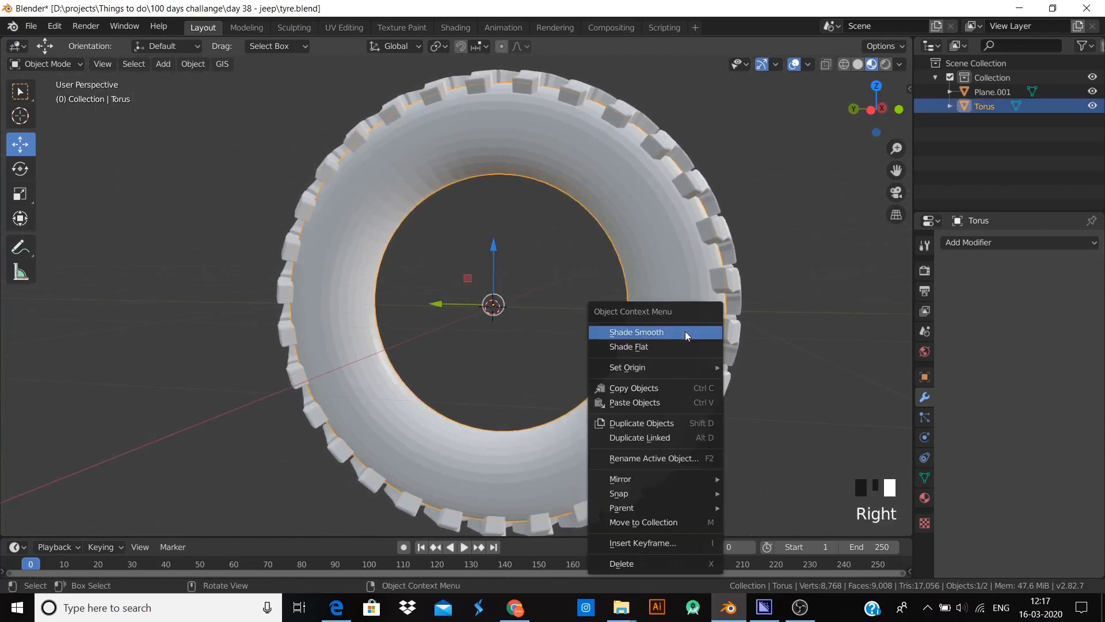
pyautogui.press('Escape')
pyautogui.click(804, 264)
# - Apply smooth shading to the tread ring as well
pyautogui.moveTo(805, 263); pyautogui.dragTo(344, 123, button='middle')
pyautogui.click(358, 109)
pyautogui.rightClick(357, 108)
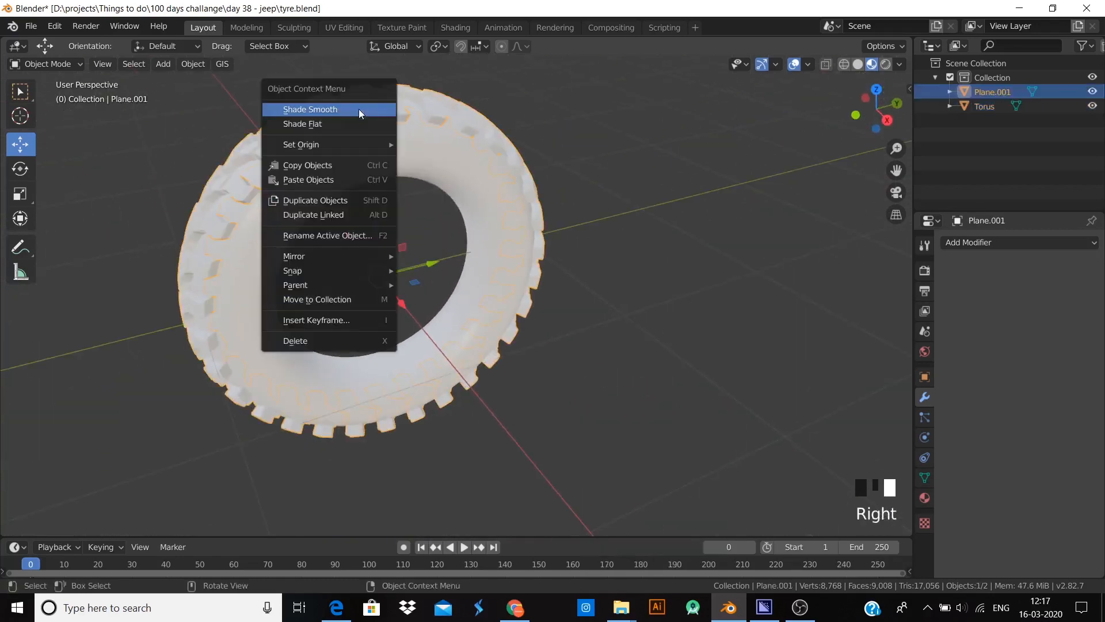
pyautogui.click(592, 166)
pyautogui.moveTo(592, 166); pyautogui.dragTo(476, 247, button='middle')
pyautogui.scroll(2, 679, 249)
pyautogui.scroll(-2, 250, 223)
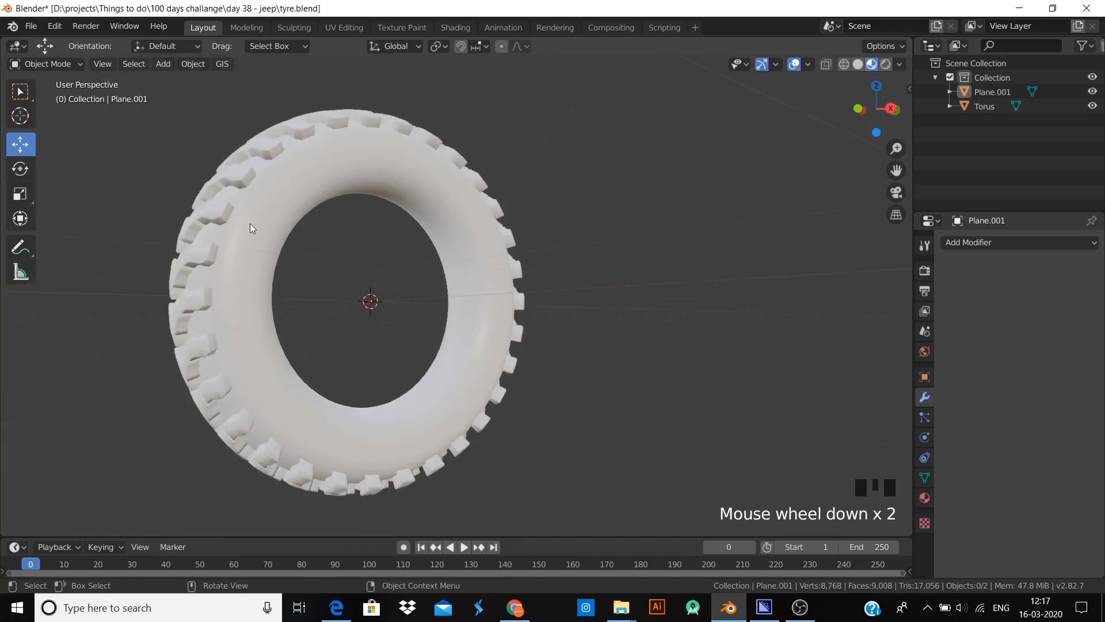
# - Join the tread ring and the torus body into a single tyre object, with the torus as the active object
pyautogui.click(222, 202)
pyautogui.keyDown('shift'); pyautogui.click(247, 244); pyautogui.keyUp('shift')
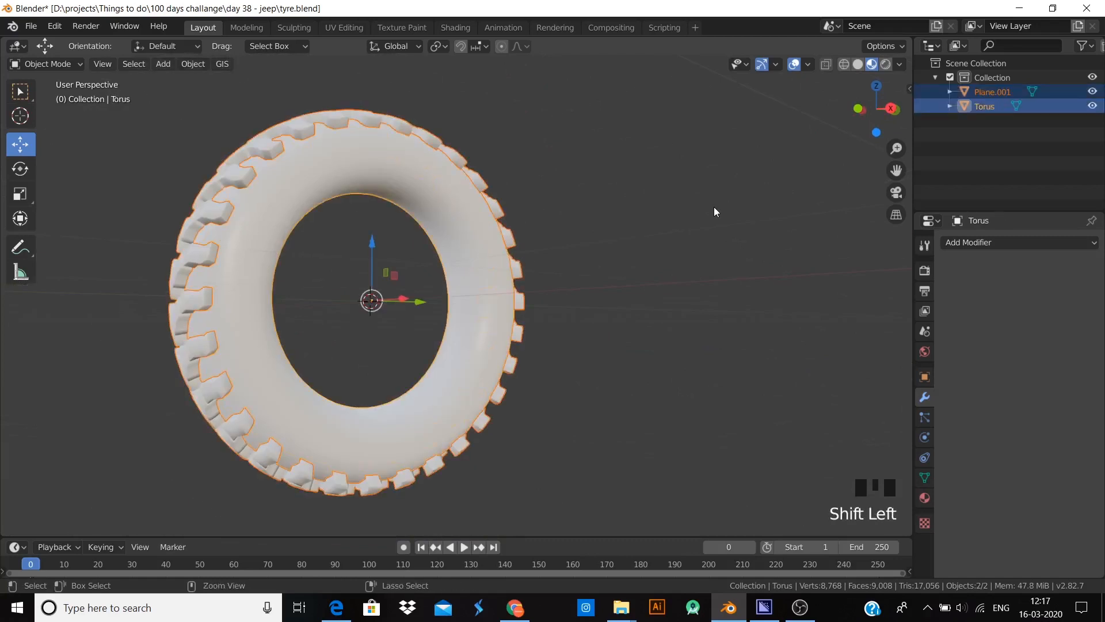
pyautogui.hotkey('ctrl', 'j')
pyautogui.click(682, 214)
pyautogui.moveTo(681, 215); pyautogui.dragTo(833, 444, button='middle')
pyautogui.scroll(2, 616, 351)
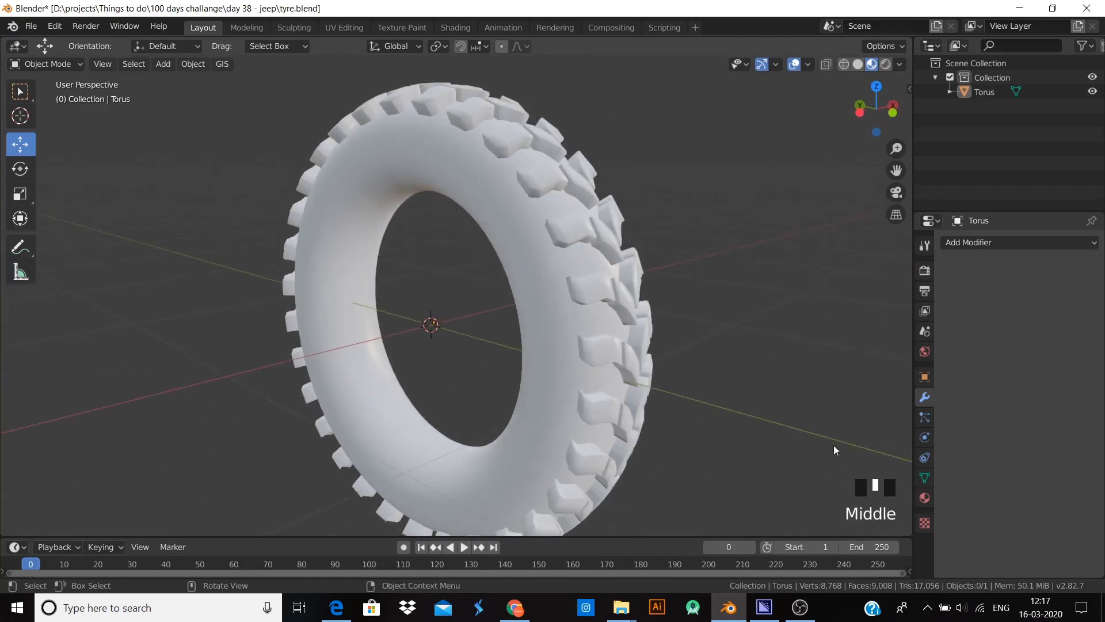
# - Give the tyre a new material and darken its base color to an HSV value of 0.144
pyautogui.click(925, 498)
pyautogui.click(1014, 306)
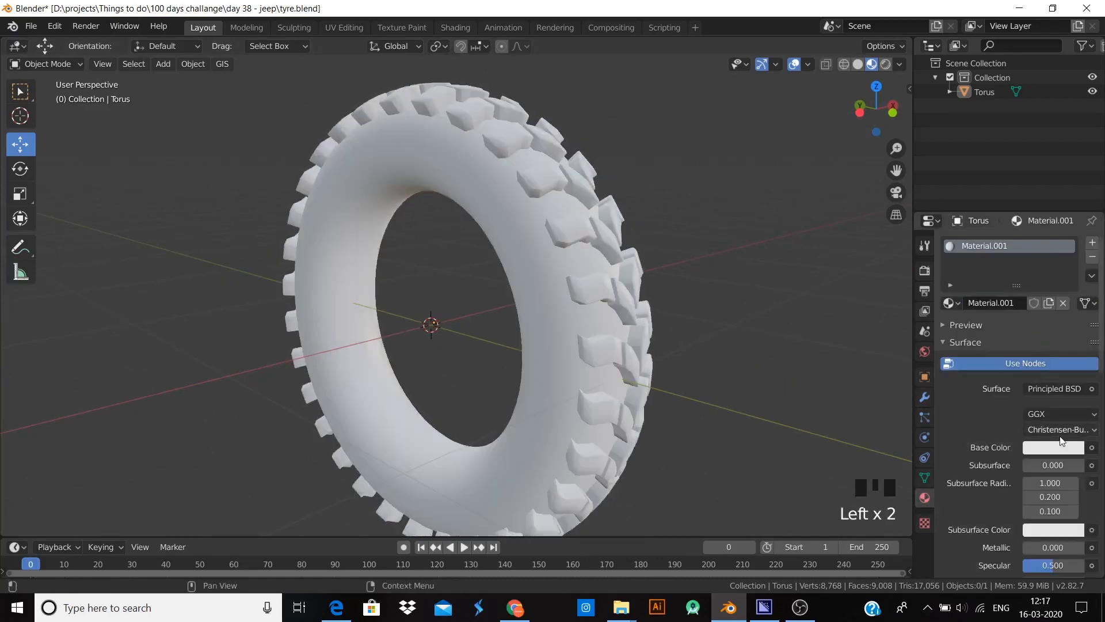
pyautogui.click(1073, 430)
pyautogui.click(1075, 332)
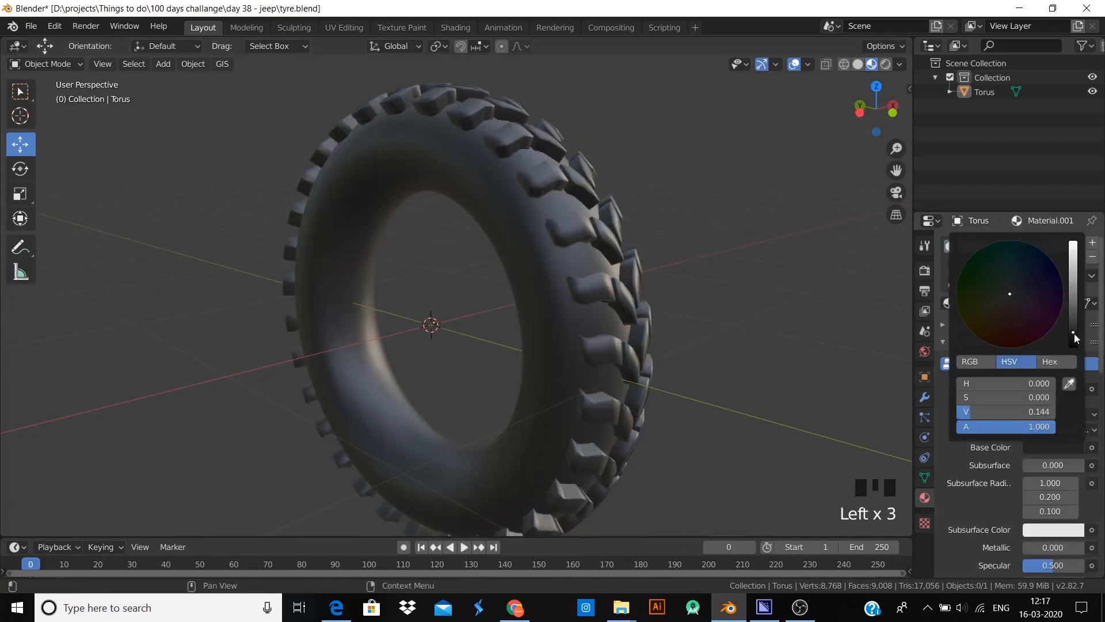
# - Switch the tyre to flat shading and set its material's roughness to 0.8
pyautogui.rightClick(599, 316)
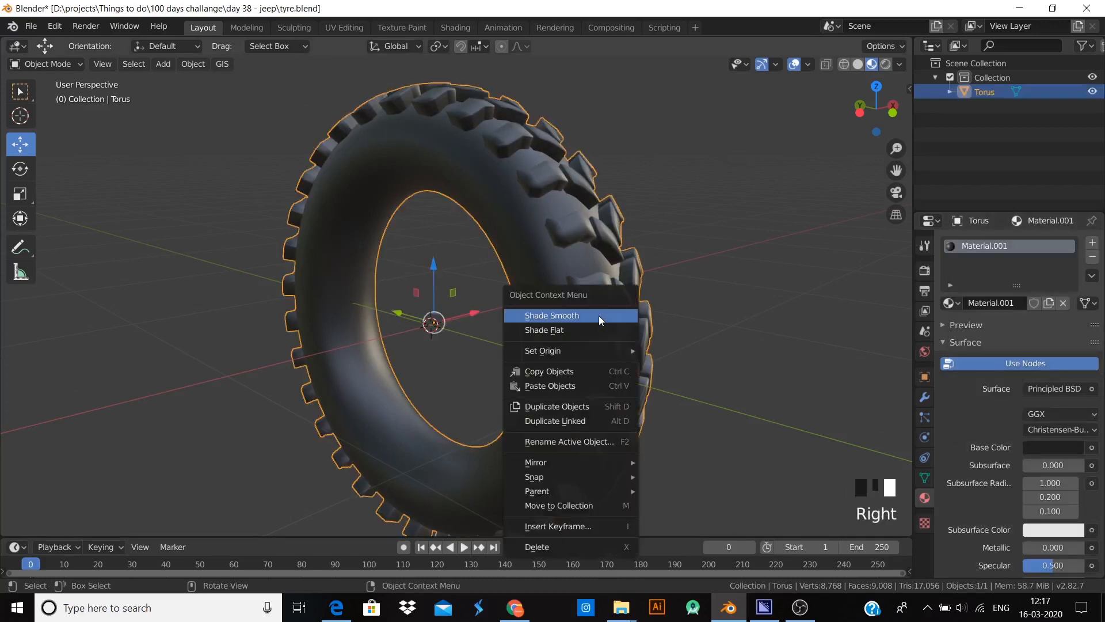
pyautogui.click(596, 327)
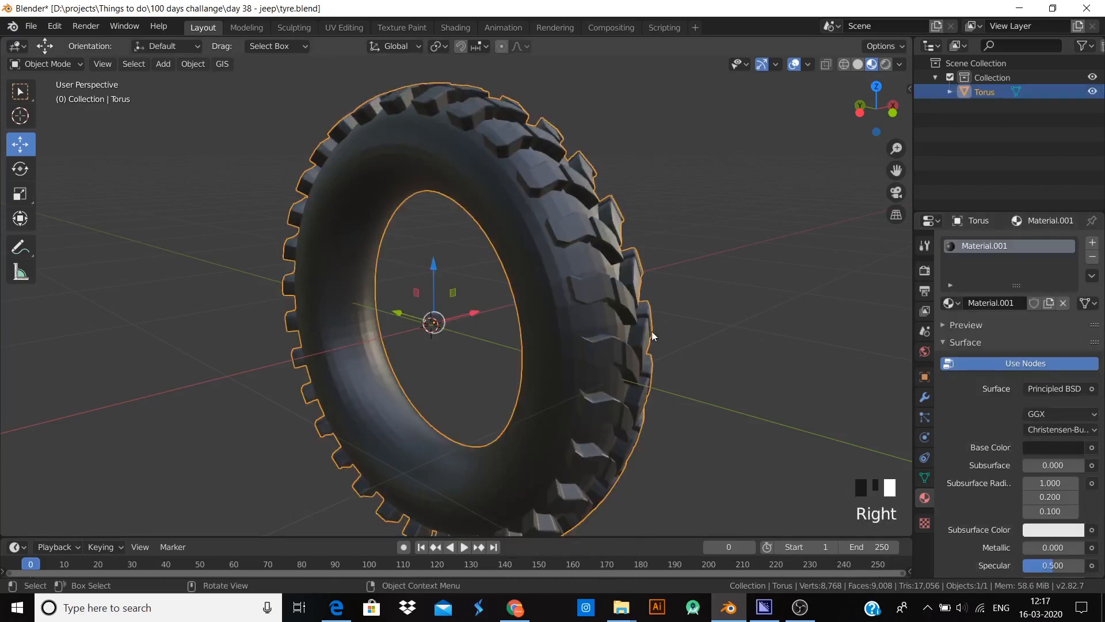
pyautogui.scroll(-5, 1024, 388)
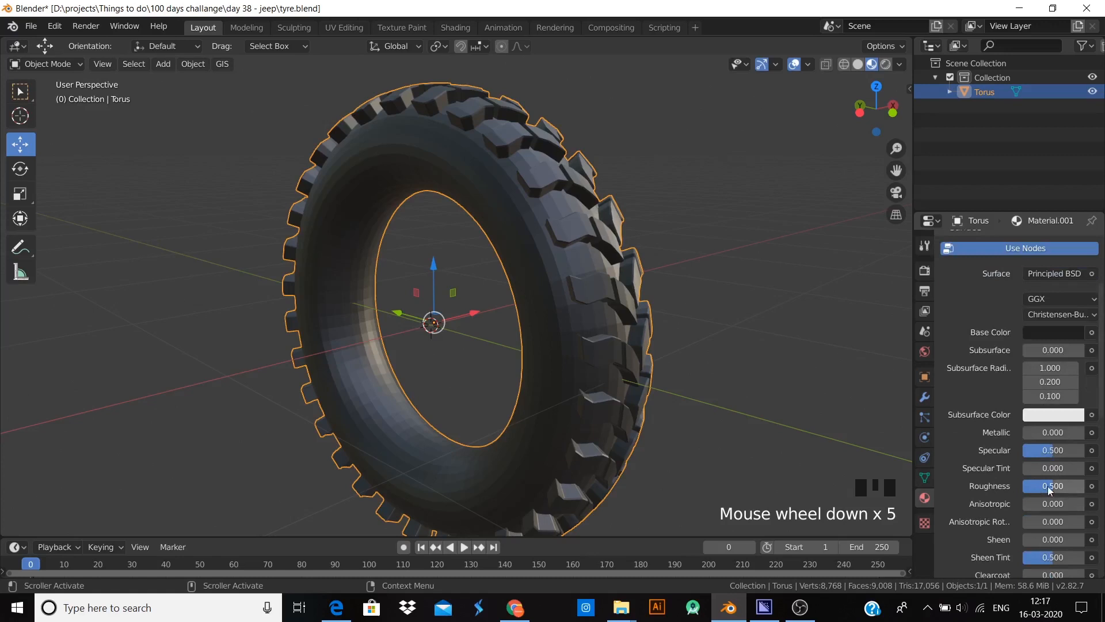
pyautogui.write('8')
pyautogui.press('Return')
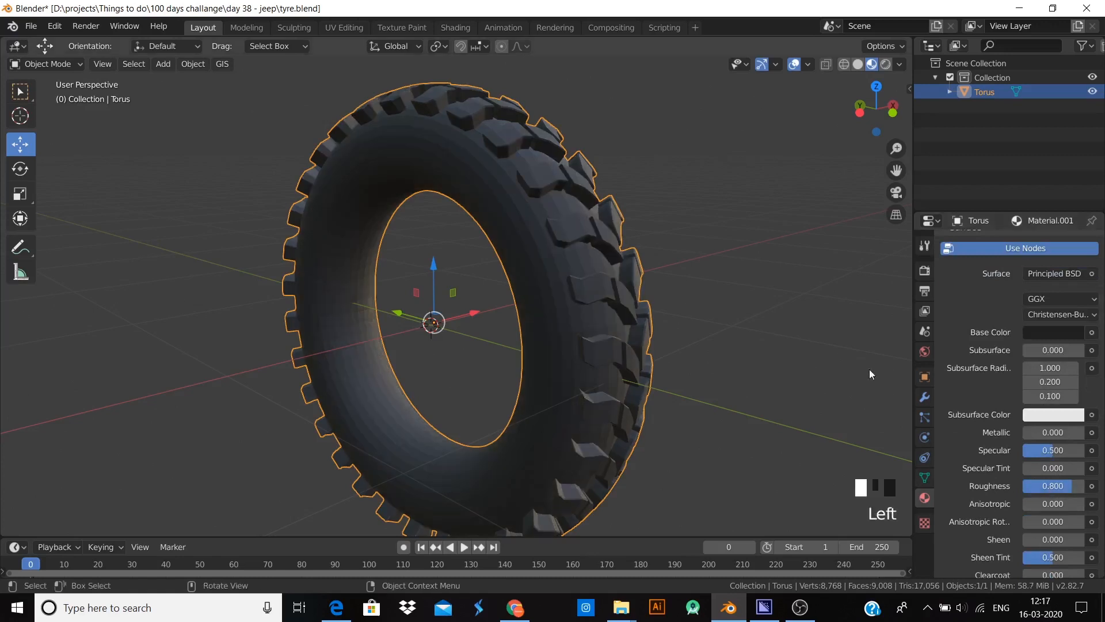
# - Return the whole tyre to smooth shading and check it from several angles
pyautogui.click(735, 278)
pyautogui.moveTo(735, 278)
pyautogui.mouseDown(button='middle')
pyautogui.moveTo(662, 323)
pyautogui.moveTo(616, 326)
pyautogui.moveTo(503, 294)
pyautogui.moveTo(449, 335)
pyautogui.moveTo(512, 291)
pyautogui.mouseUp(button='middle')
pyautogui.scroll(2, 521, 300)
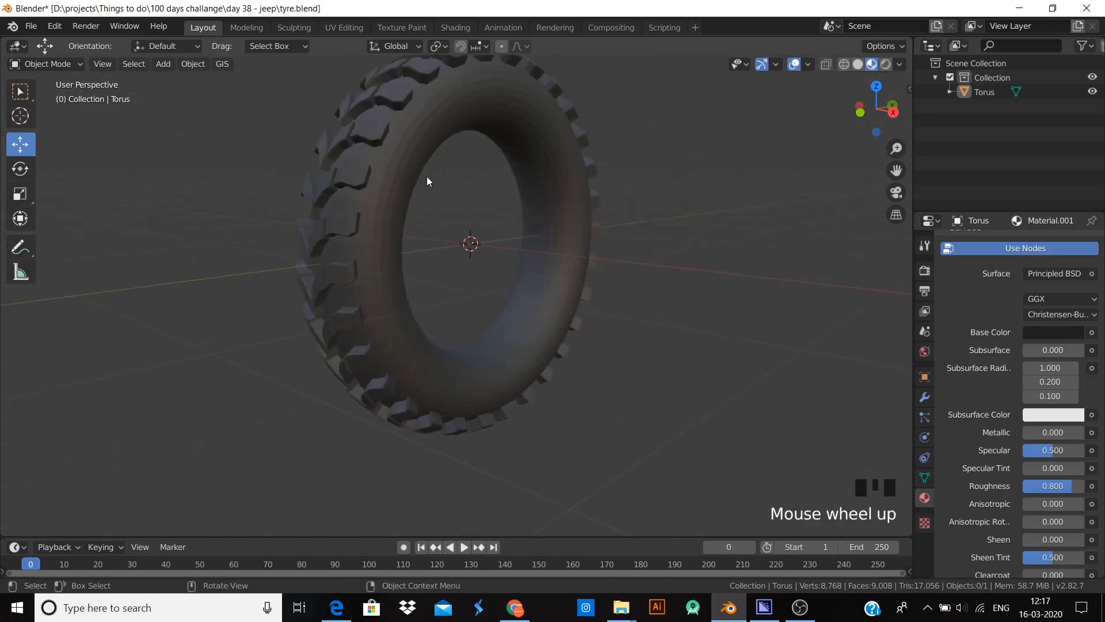
pyautogui.click(416, 134)
pyautogui.rightClick(416, 134)
pyautogui.click(415, 134)
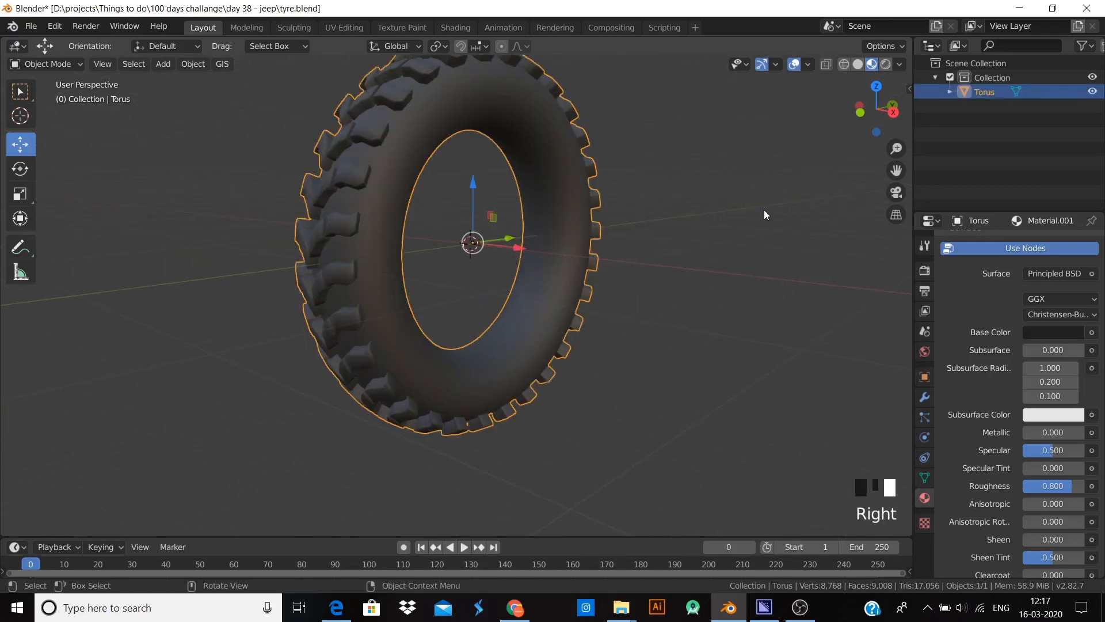
pyautogui.click(764, 209)
pyautogui.scroll(-1, 673, 268)
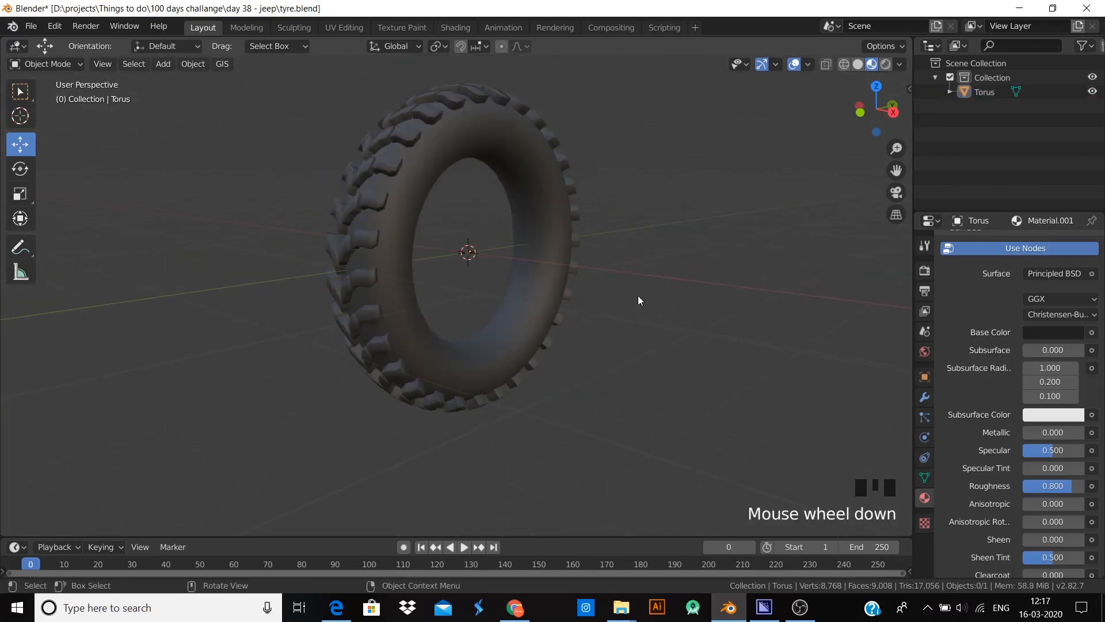
pyautogui.moveTo(639, 297); pyautogui.dragTo(408, 272, button='middle')
pyautogui.scroll(3, 501, 285)
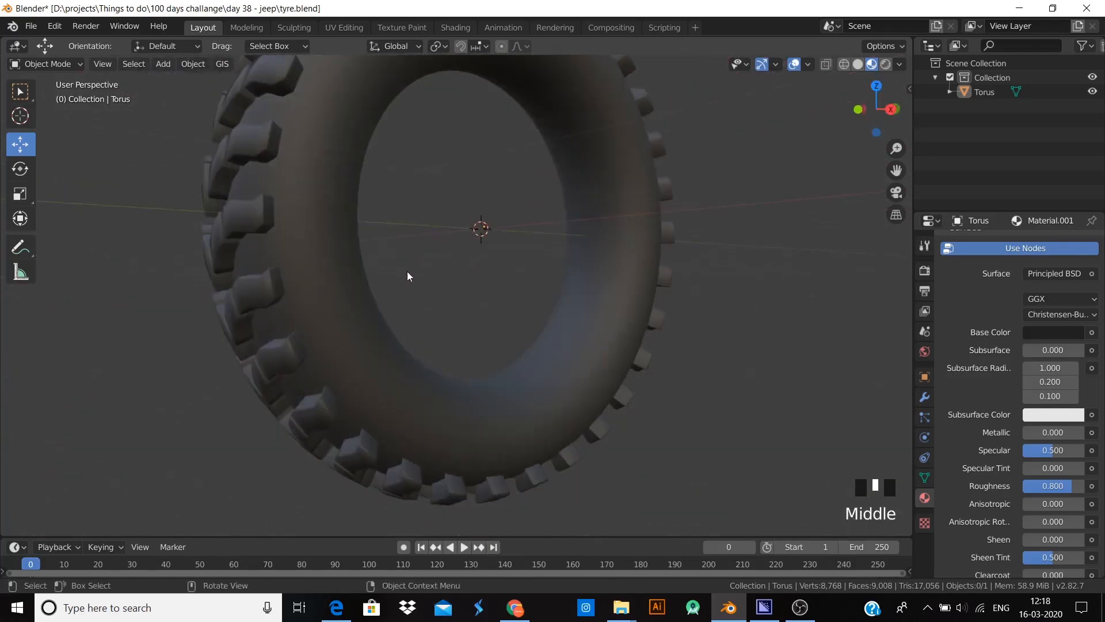
pyautogui.press('KP_3')
pyautogui.scroll(1, 415, 259)
pyautogui.scroll(-3, 359, 204)
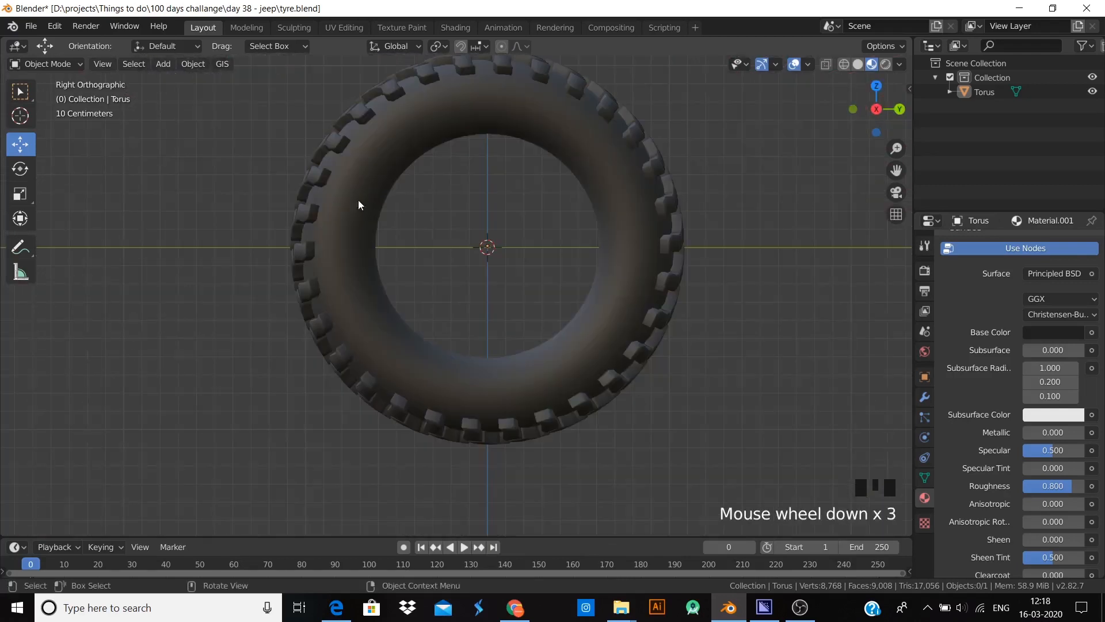
pyautogui.hotkey('shift', 'a')
pyautogui.moveTo(78, 182)
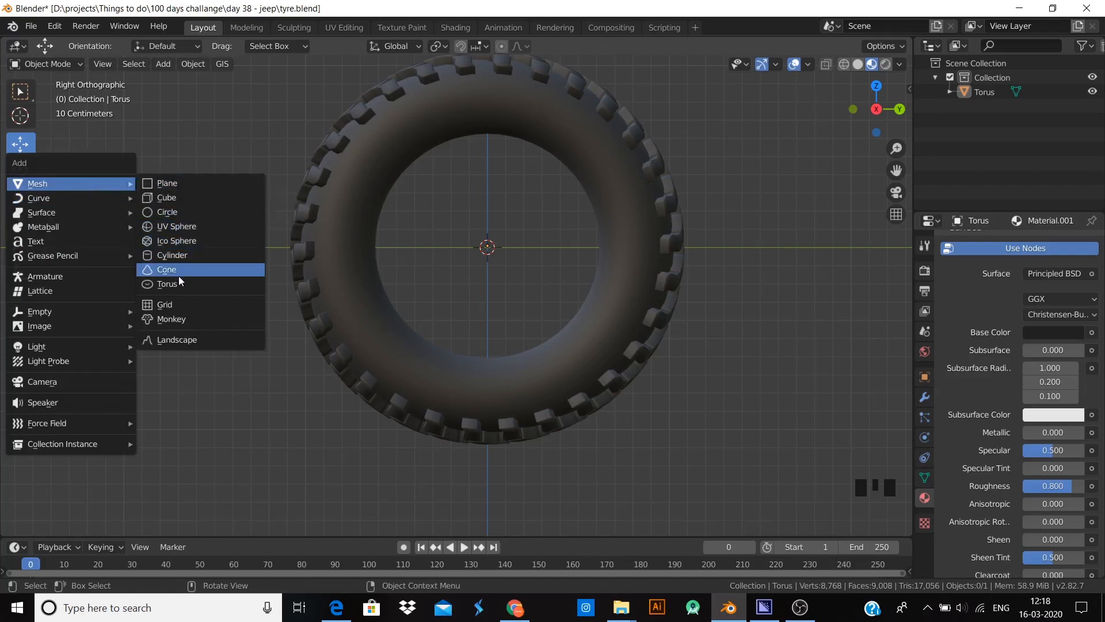
pyautogui.click(341, 202)
# - Hide the tyre and add a new torus at the origin with 64 major and 32 minor segments
pyautogui.press('KP_1')
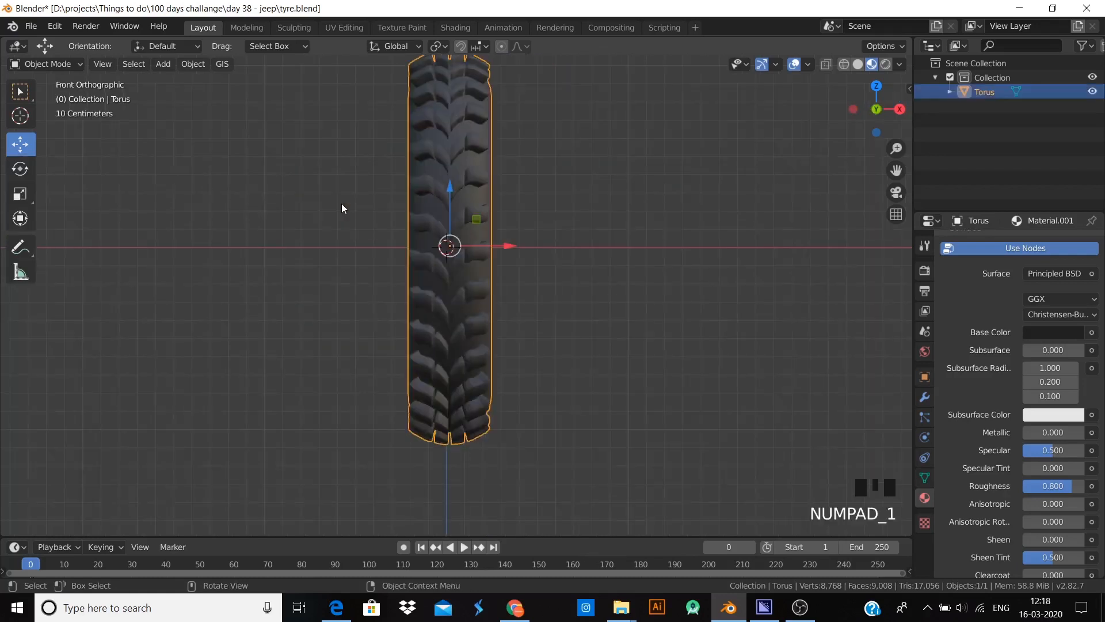
pyautogui.click(1092, 91)
pyautogui.hotkey('shift', 'a')
pyautogui.moveTo(368, 253)
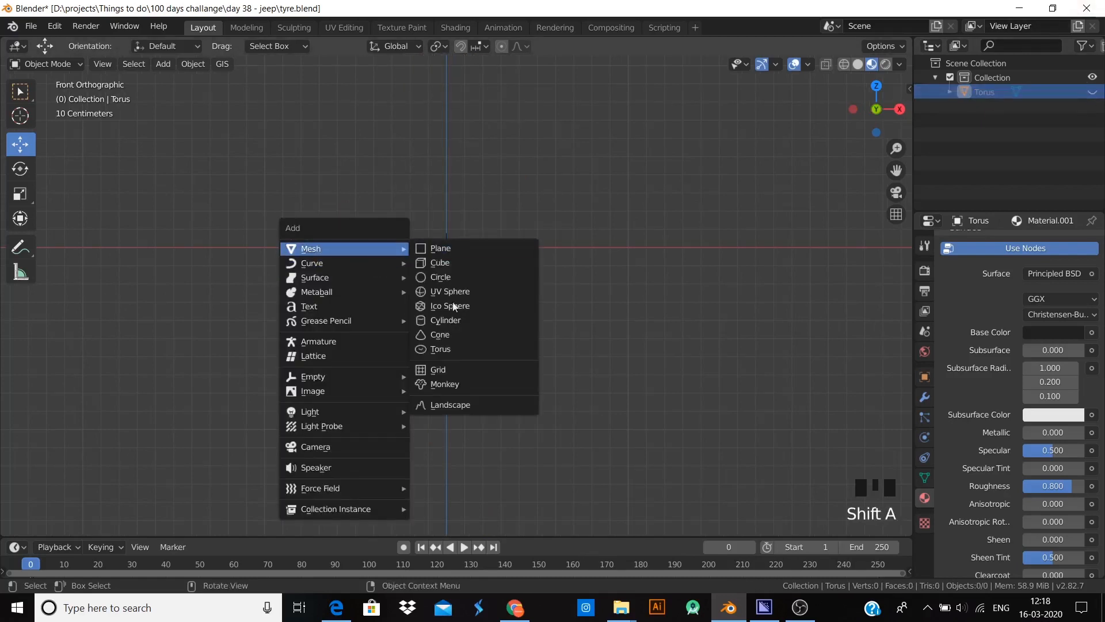
pyautogui.click(451, 350)
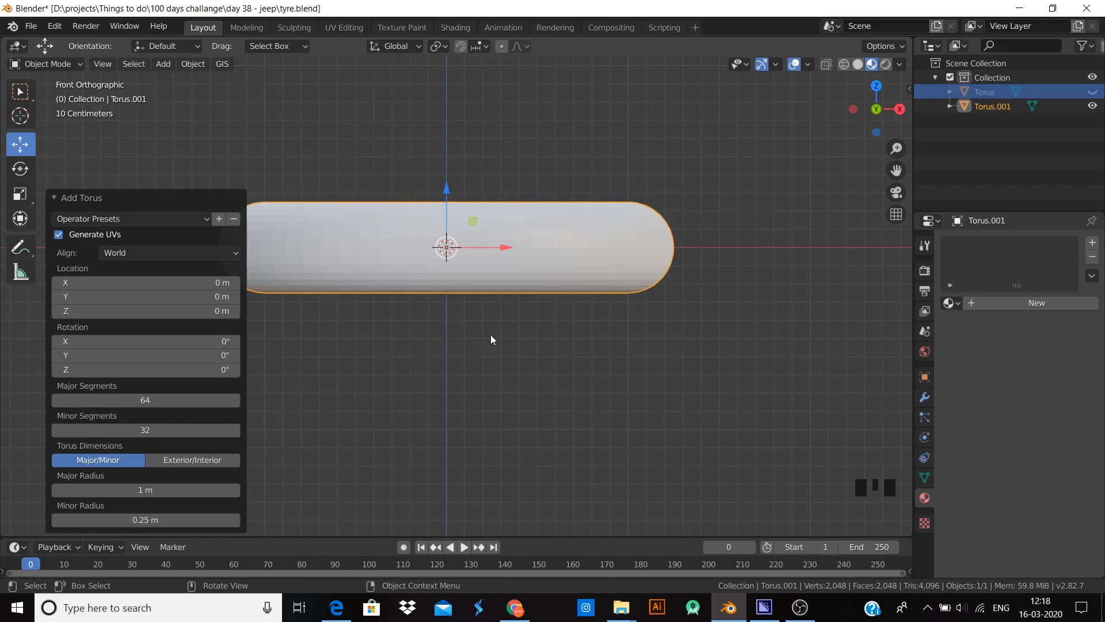
# - Delete the faces on the new torus's outer side that are visible in the front view
pyautogui.press('Tab')
pyautogui.click(723, 285)
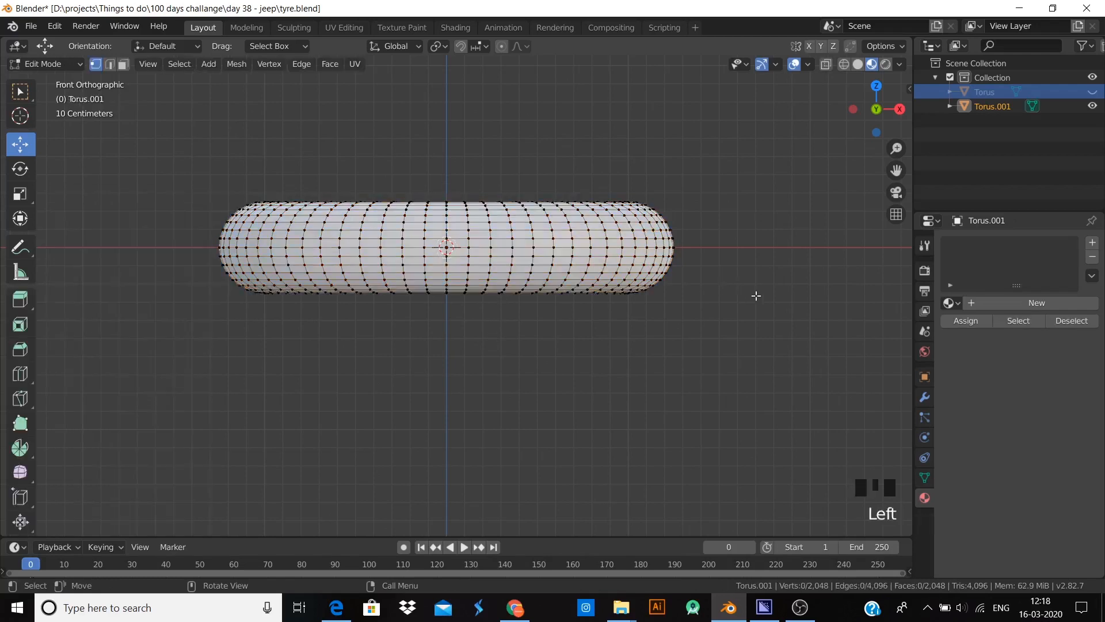
pyautogui.press('b')
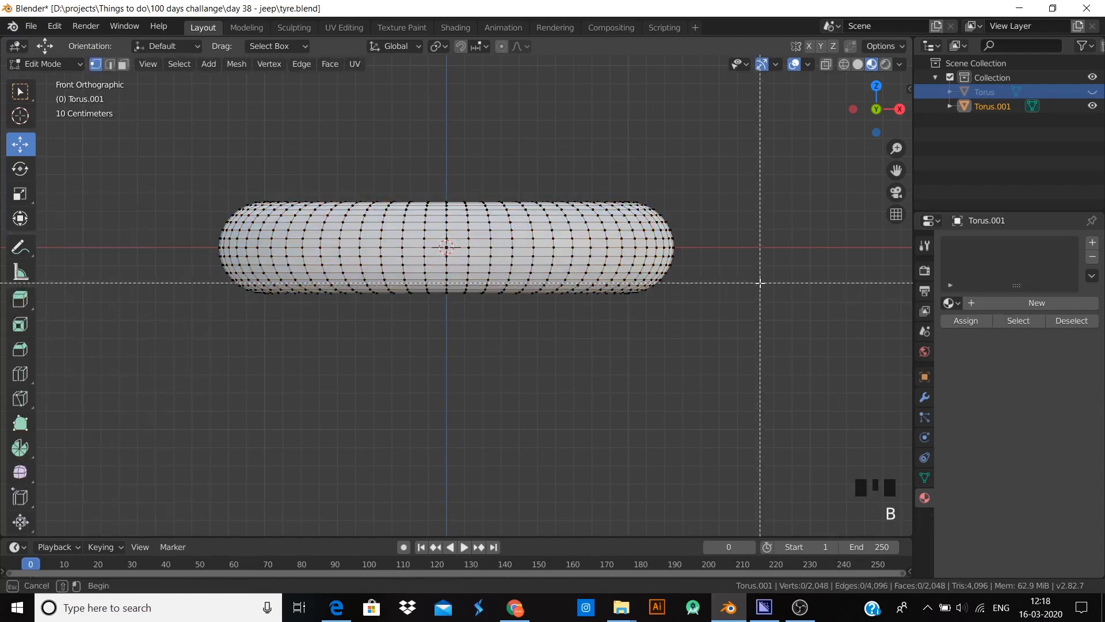
pyautogui.click(123, 68)
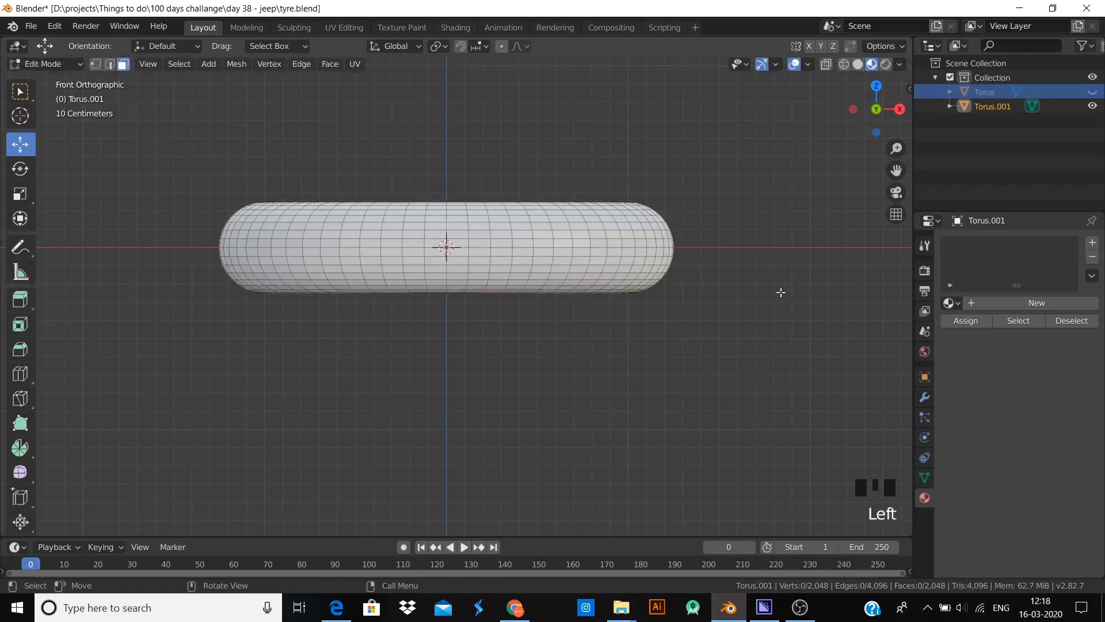
pyautogui.press('b')
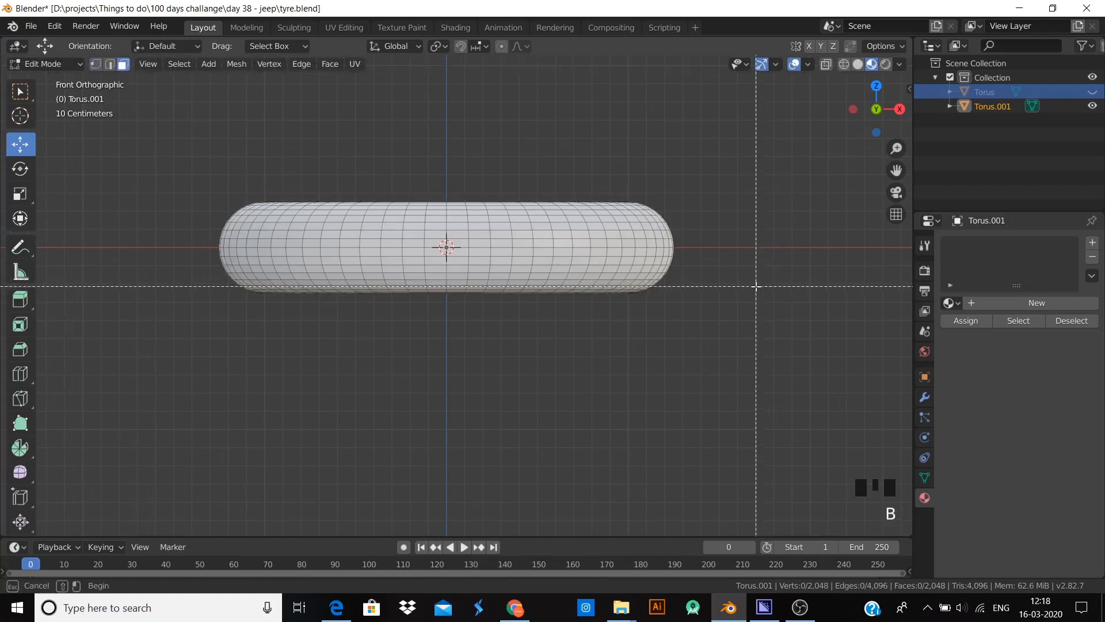
pyautogui.moveTo(756, 286); pyautogui.dragTo(157, 208)
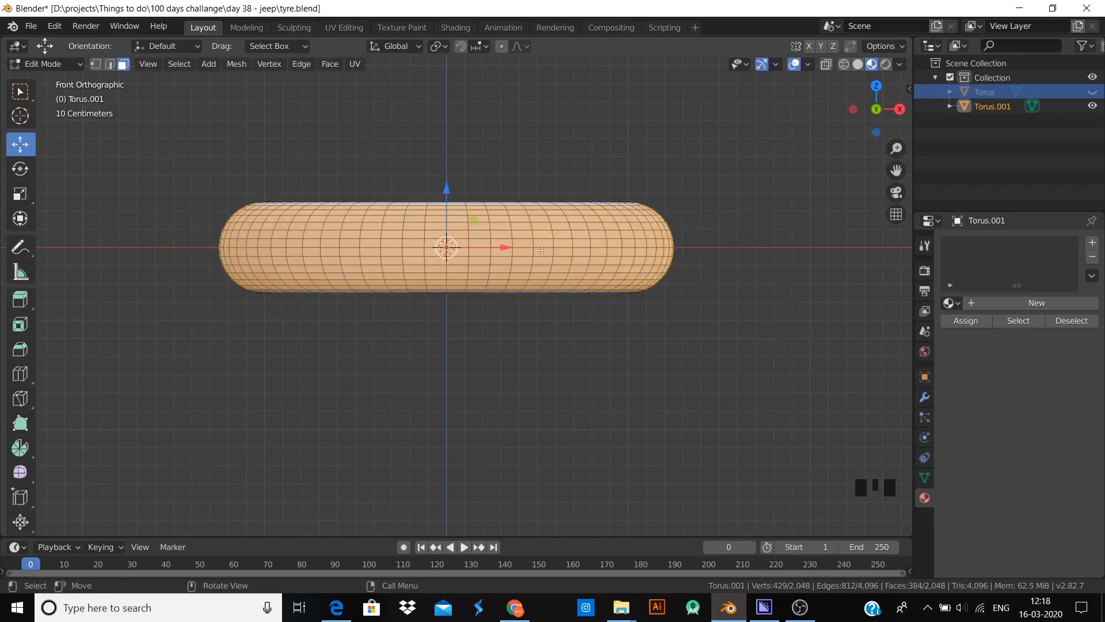
pyautogui.press('x')
pyautogui.click(543, 277)
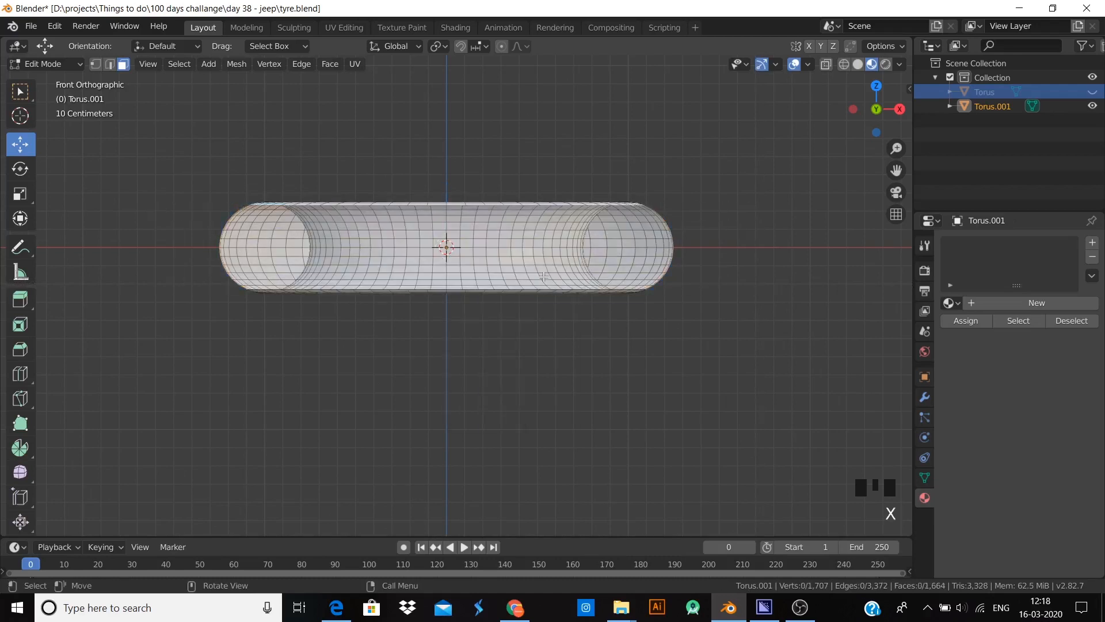
# - Delete the remaining outer faces of the torus on its positive Y half, as visible from the right view
pyautogui.press('KP_3')
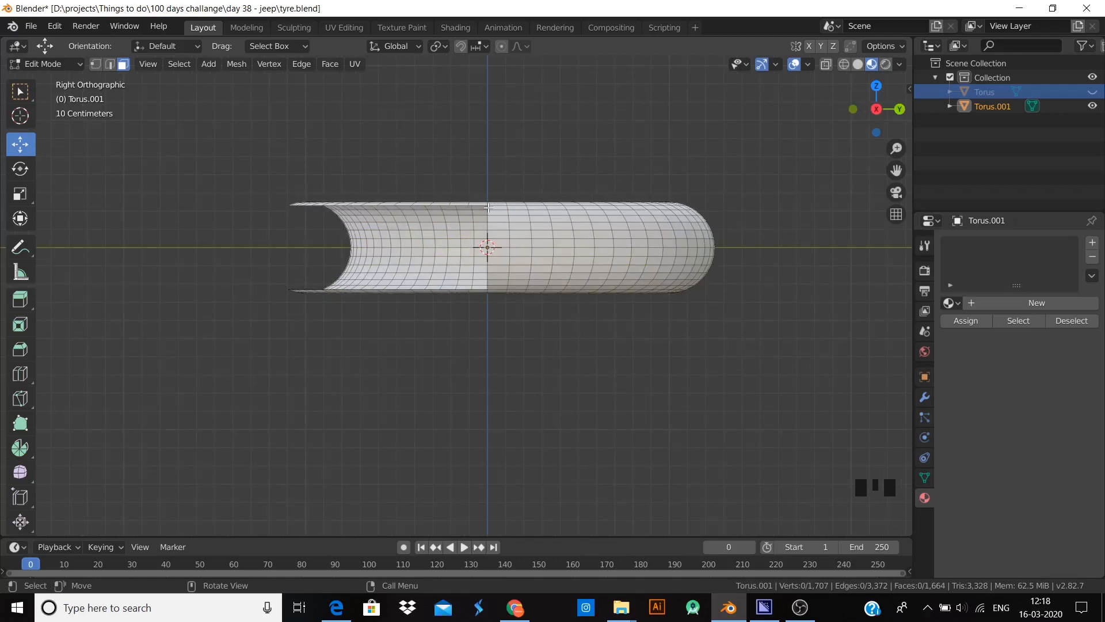
pyautogui.press('b')
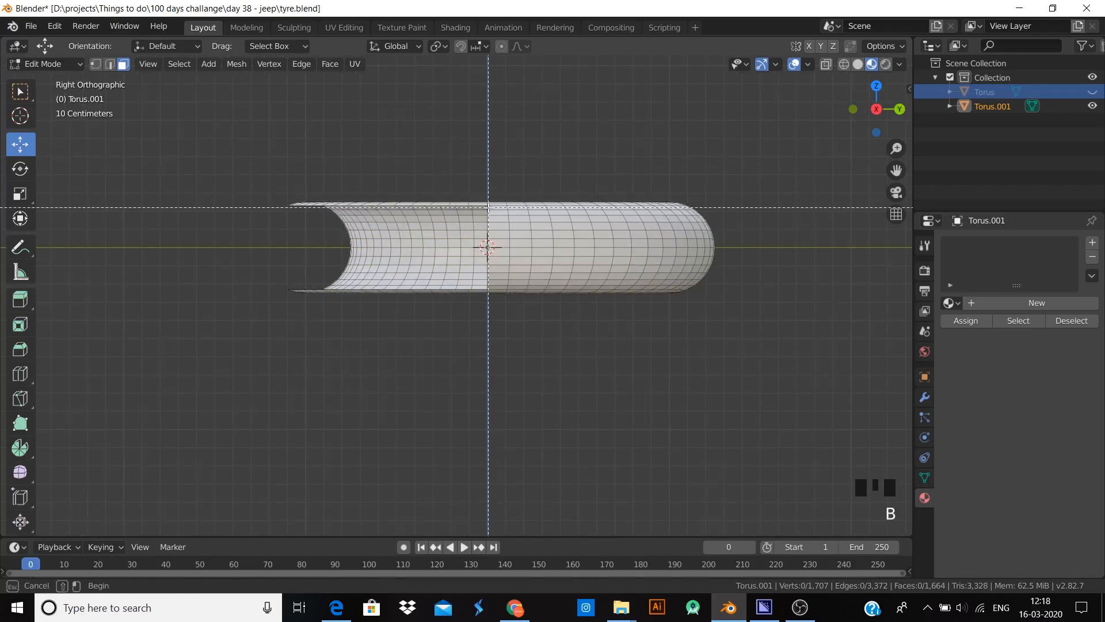
pyautogui.moveTo(488, 208); pyautogui.dragTo(753, 287)
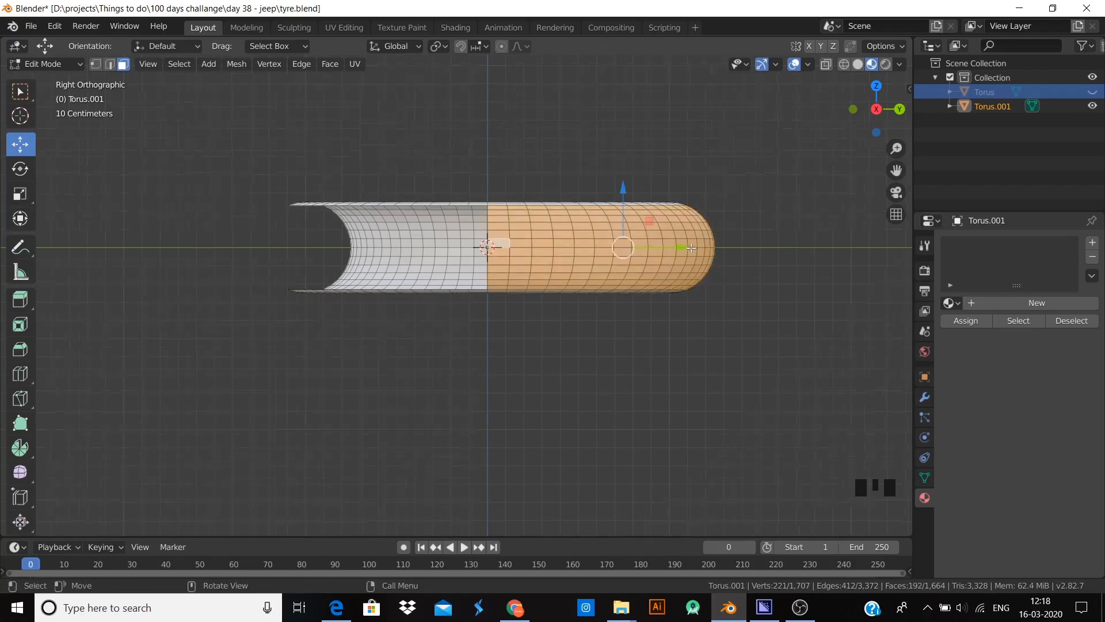
pyautogui.scroll(4, 751, 287)
pyautogui.keyDown('shift'); pyautogui.moveTo(585, 249); pyautogui.dragTo(577, 269, button='middle'); pyautogui.keyUp('shift')
pyautogui.scroll(1, 577, 270)
pyautogui.press('x')
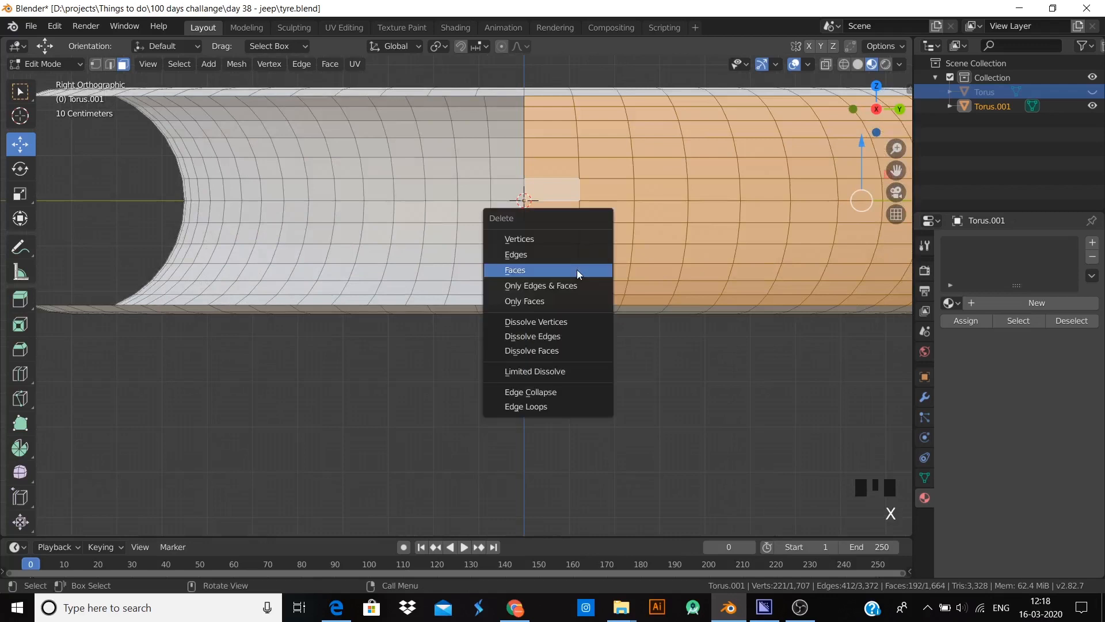
pyautogui.click(577, 269)
pyautogui.scroll(-5, 576, 270)
pyautogui.press('`')
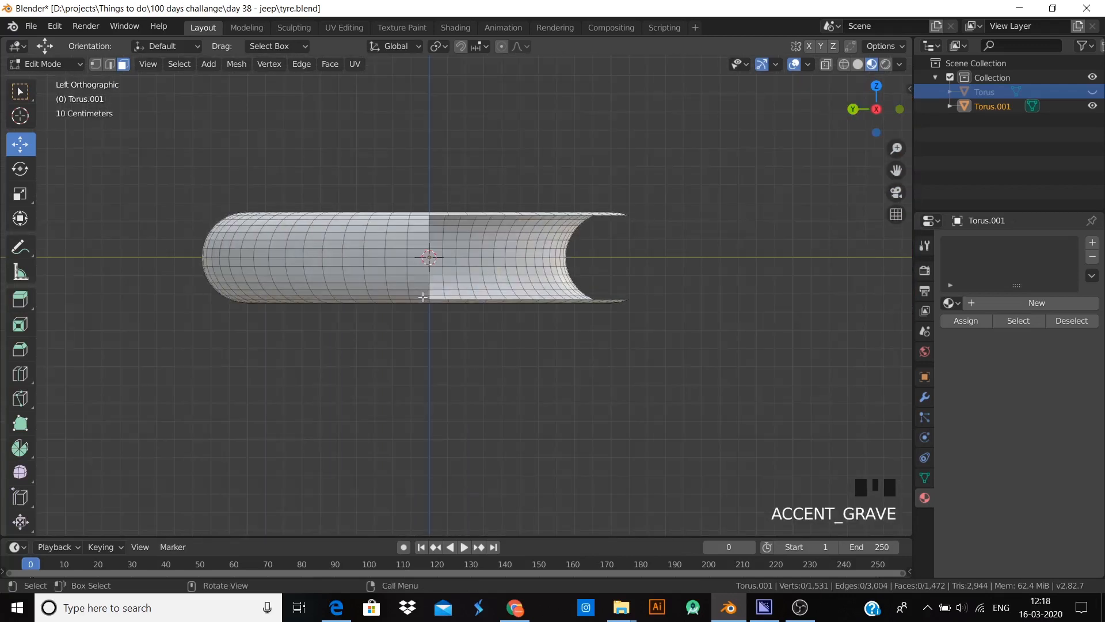
# - Delete the remaining outer faces of the new torus, as visible from the back view, and finish editing the mesh
pyautogui.press('`')
pyautogui.click(509, 246)
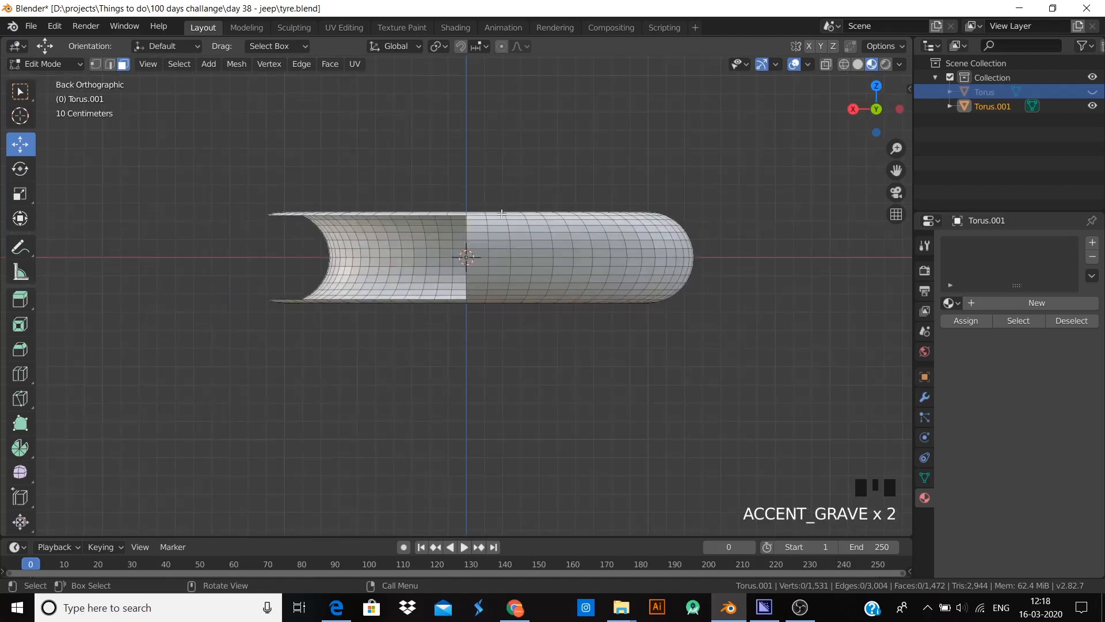
pyautogui.press('b')
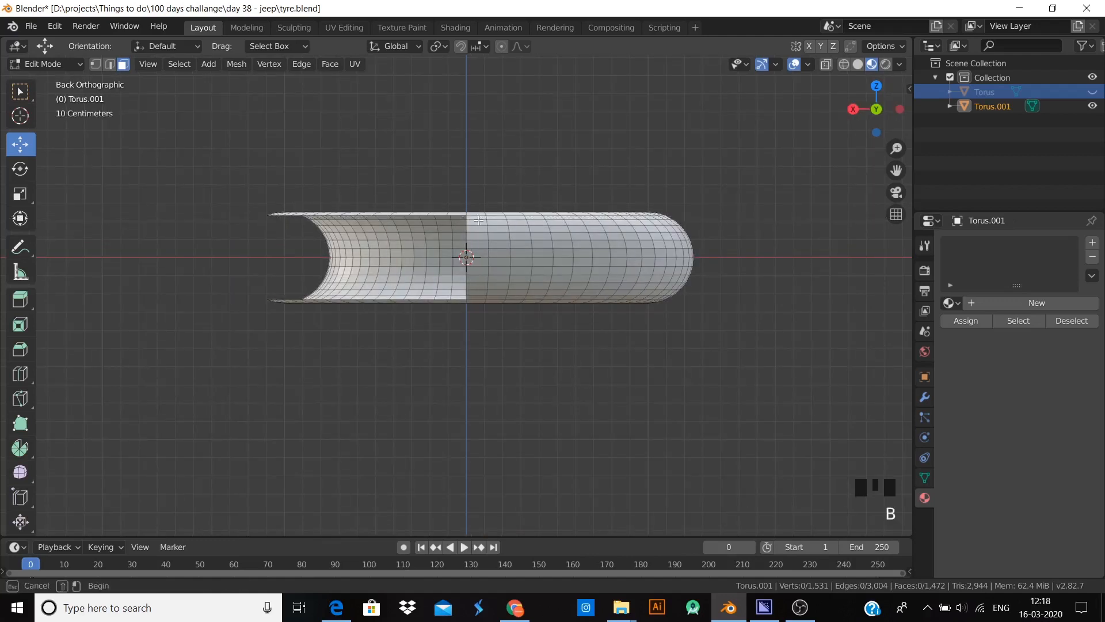
pyautogui.moveTo(471, 217); pyautogui.dragTo(775, 296)
pyautogui.press('x')
pyautogui.click(775, 296)
pyautogui.moveTo(774, 296); pyautogui.dragTo(679, 323, button='middle')
pyautogui.press('Tab')
# - Scale the open ring about 1.4 times along Z and rotate it 90° around the X axis
pyautogui.press('KP_1')
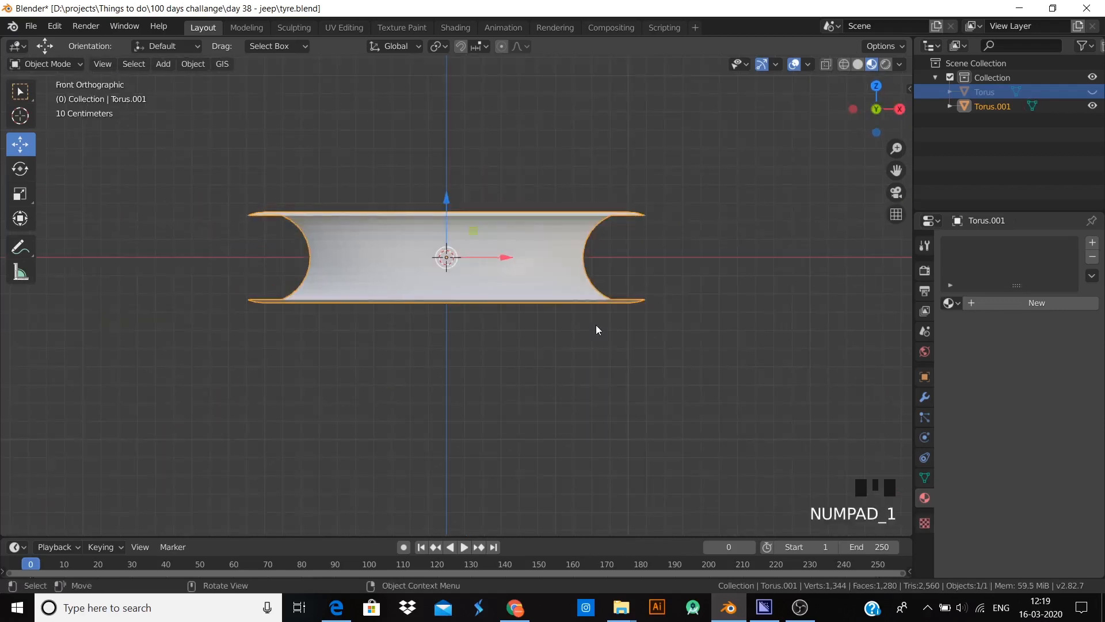
pyautogui.press('s')
pyautogui.press('z')
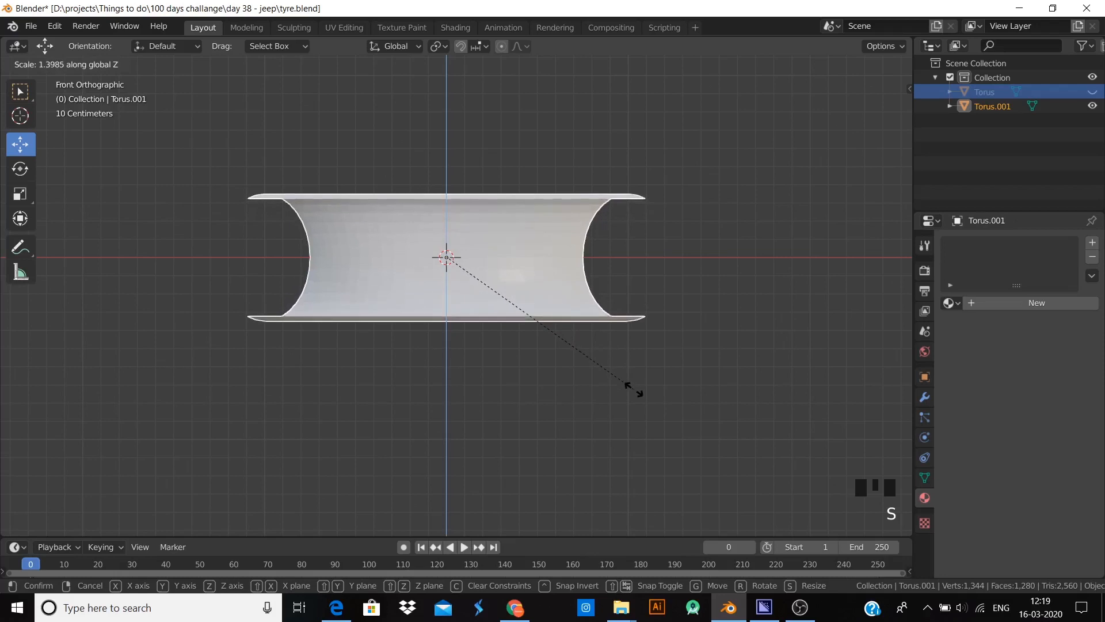
pyautogui.click(637, 387)
pyautogui.write('r')
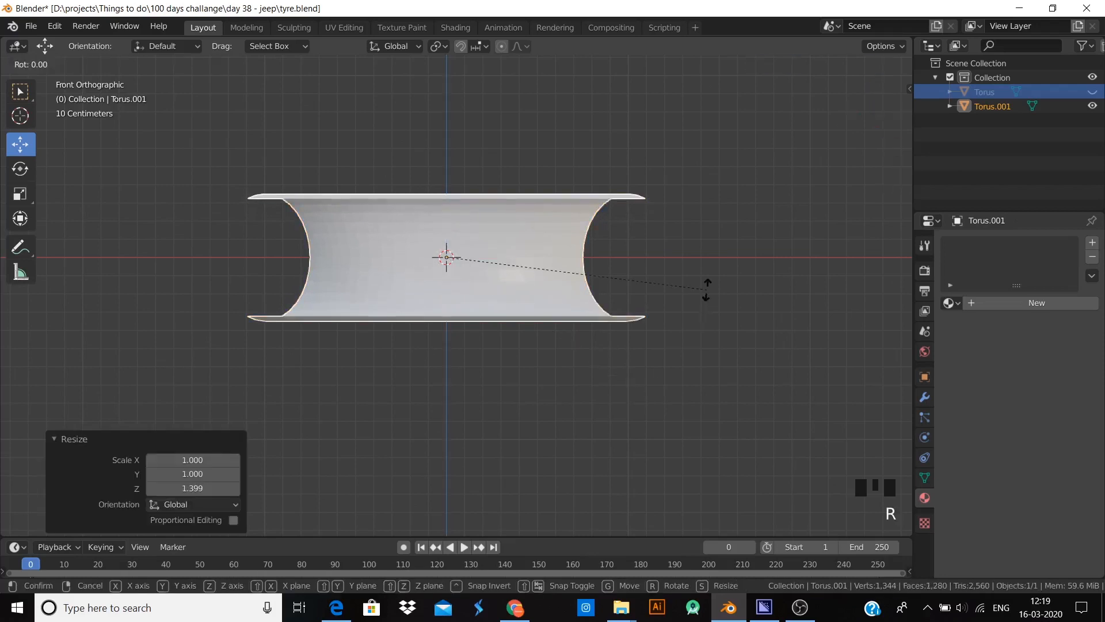
pyautogui.write('x90')
pyautogui.press('Return')
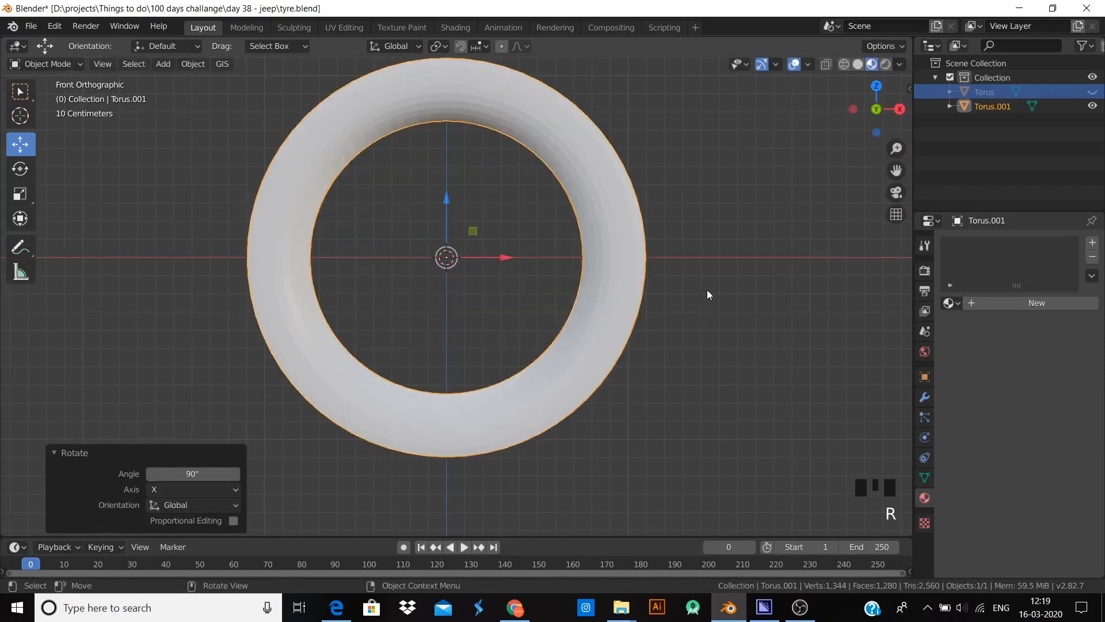
# - Unhide the tyre and rotate the ring 90° around the Z axis to align it with the tyre
pyautogui.click(1093, 91)
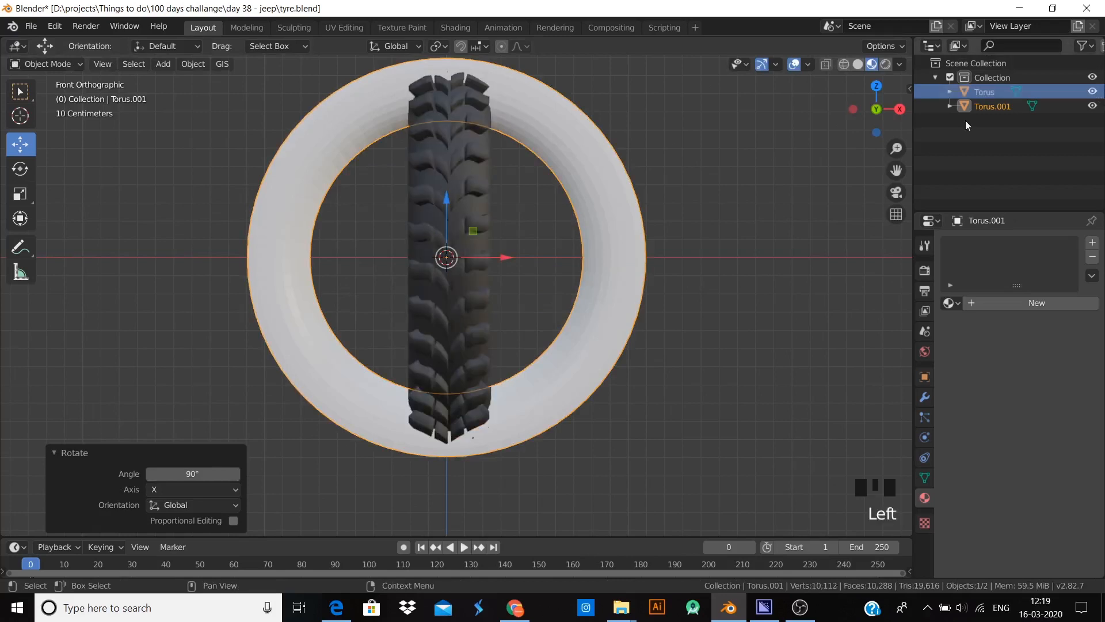
pyautogui.click(626, 206)
pyautogui.write('rz')
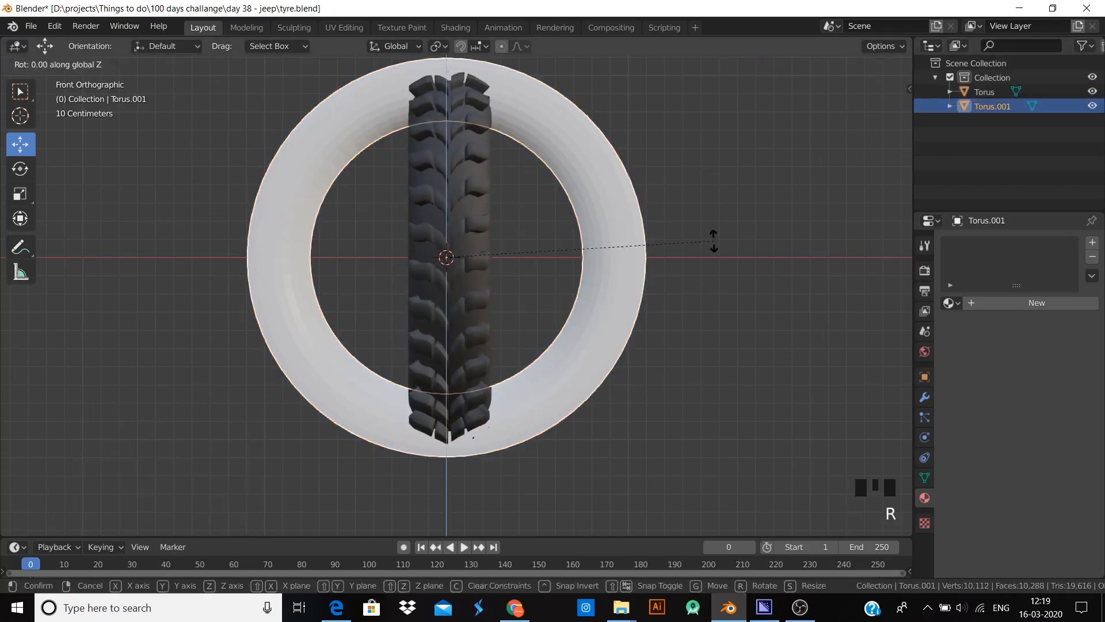
pyautogui.write('90')
pyautogui.press('Return')
# - Scale the ring uniformly to about 0.731 so that it fits the tyre's opening as a rim
pyautogui.press('s')
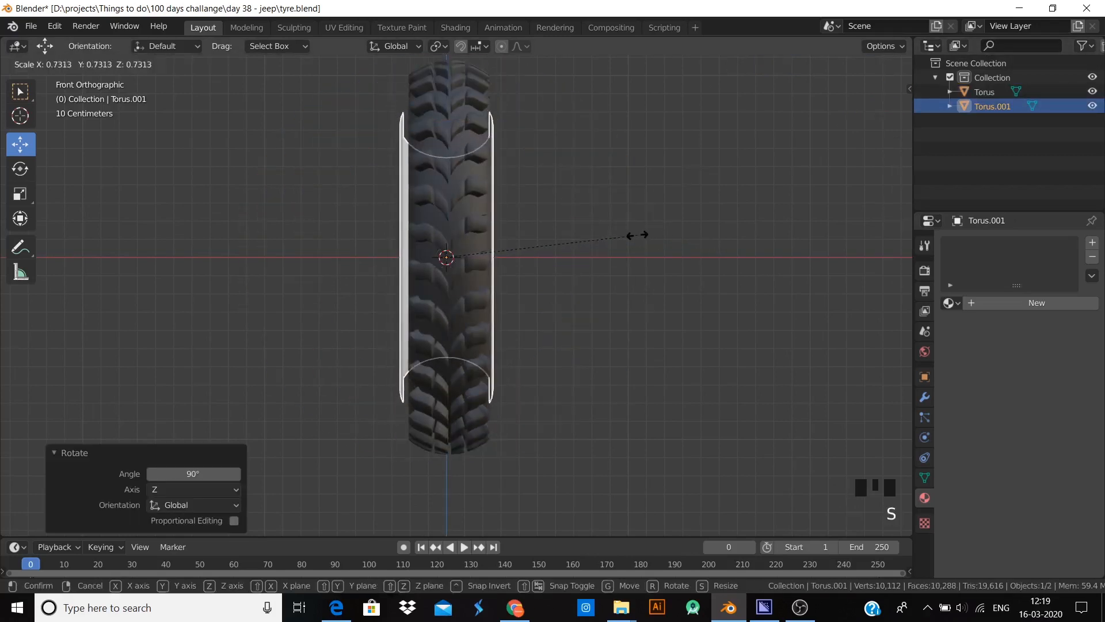
pyautogui.click(637, 236)
pyautogui.press('KP_3')
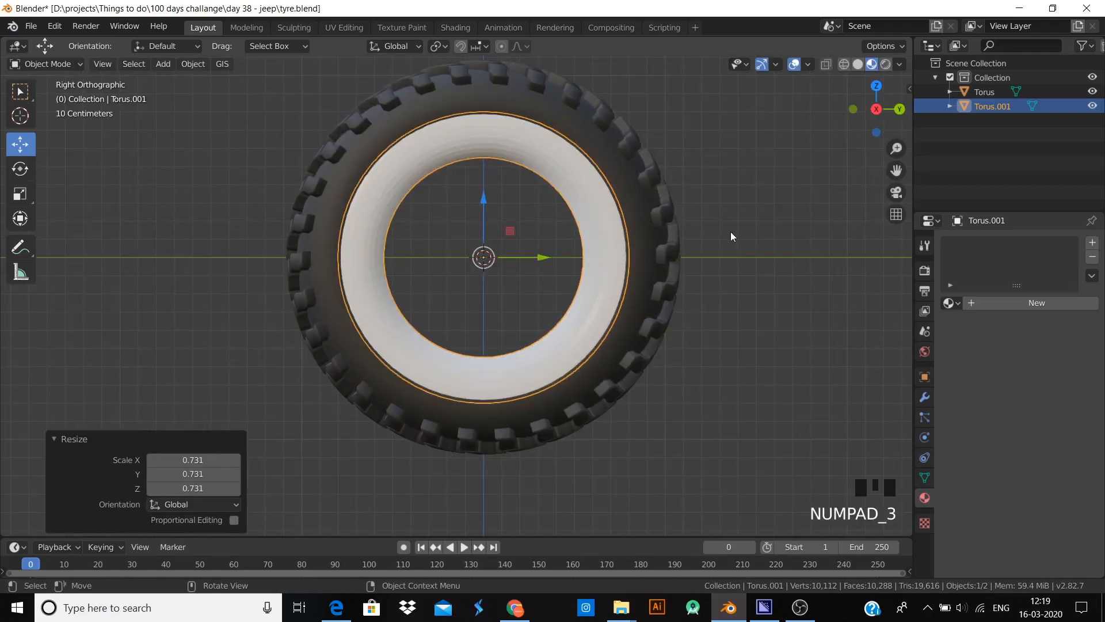
# - Adjust the rim's width along X and shift it slightly along X to centre it on the tyre
pyautogui.press('KP_1')
pyautogui.press('s')
pyautogui.press('x')
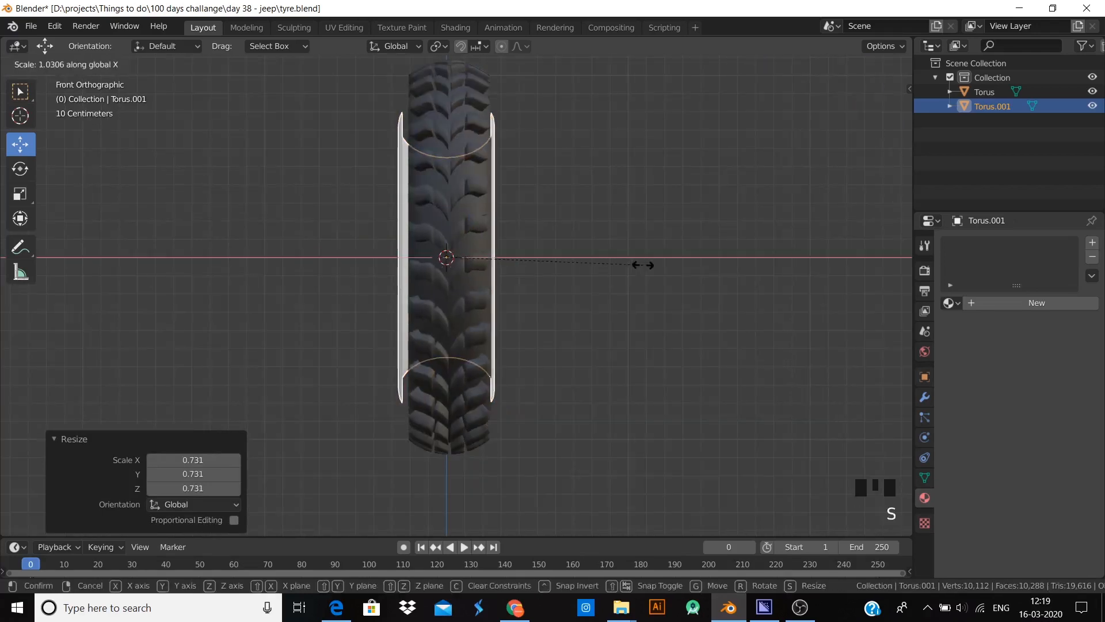
pyautogui.click(631, 262)
pyautogui.moveTo(522, 257); pyautogui.dragTo(582, 284)
pyautogui.click(610, 282)
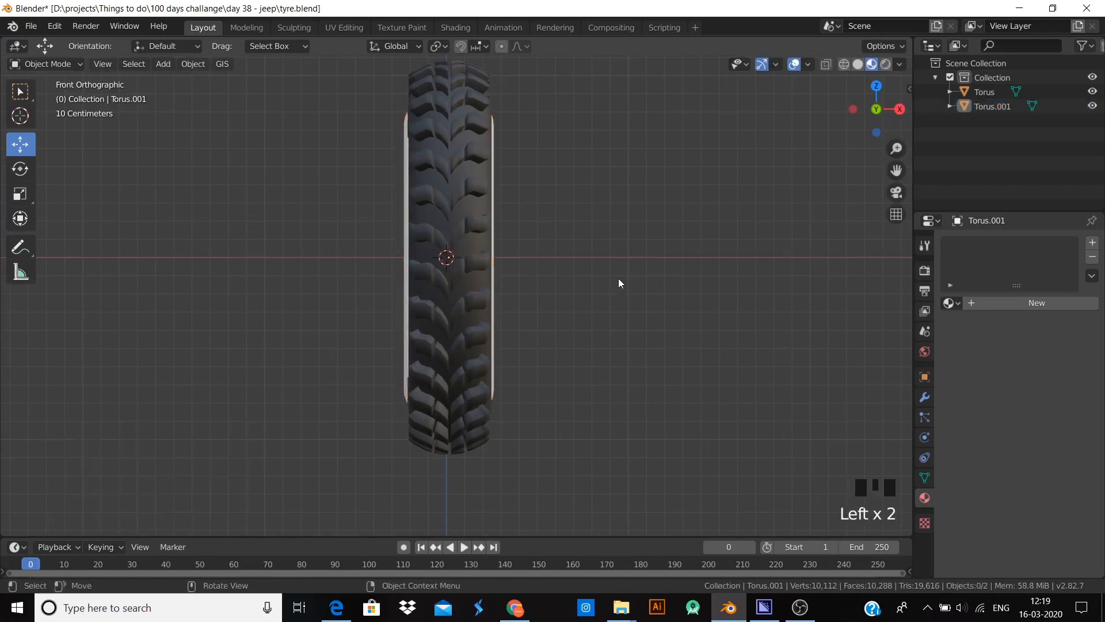
pyautogui.moveTo(619, 282); pyautogui.dragTo(530, 275, button='middle')
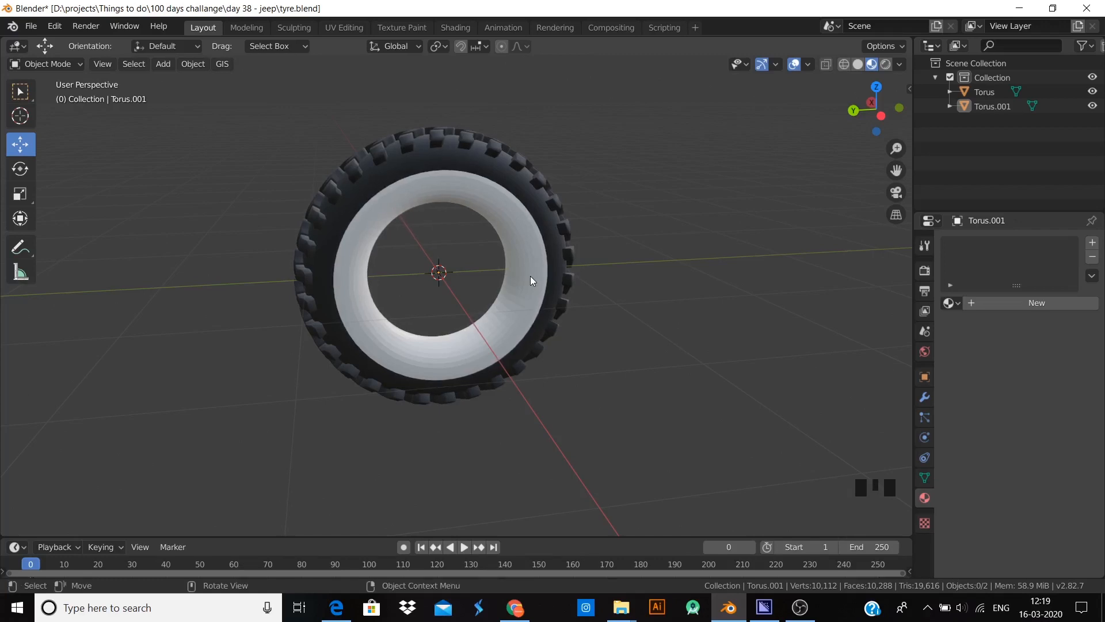
# - Give the rim a new material with Metallic set to 1
pyautogui.click(478, 249)
pyautogui.moveTo(479, 250); pyautogui.dragTo(554, 276, button='middle')
pyautogui.click(555, 246)
pyautogui.scroll(1, 506, 271)
pyautogui.click(973, 305)
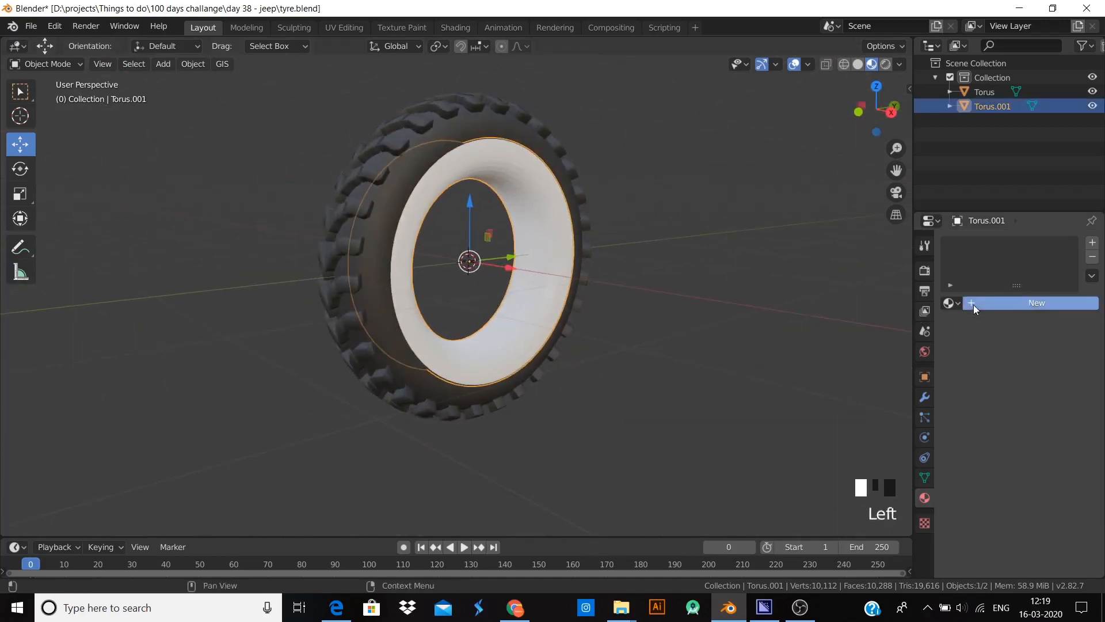
pyautogui.scroll(-2, 1042, 455)
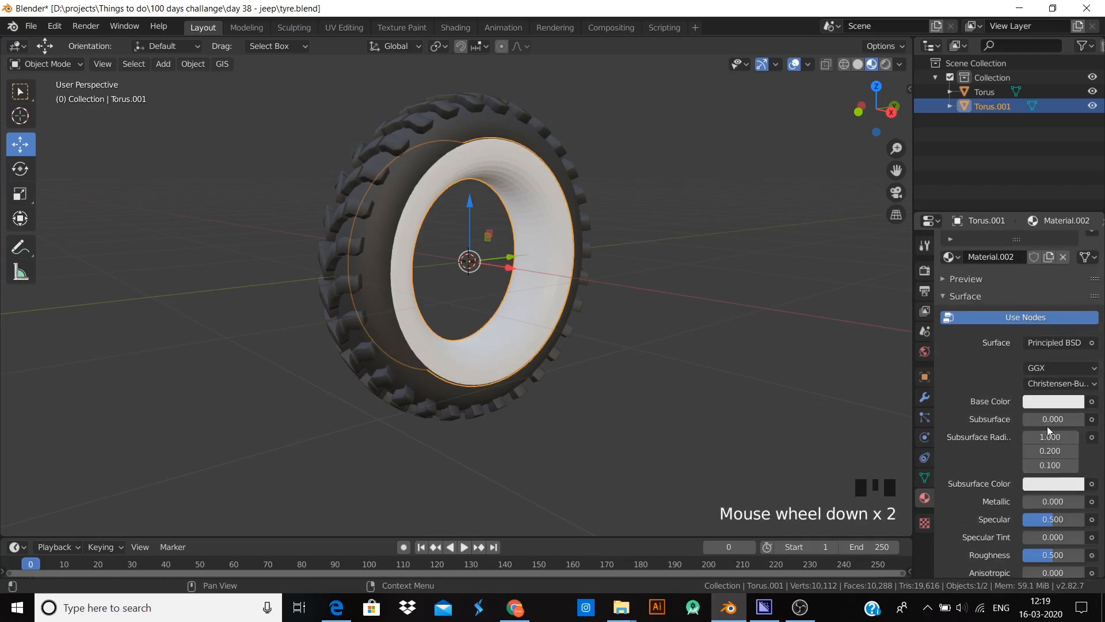
pyautogui.click(1055, 502)
pyautogui.write('1')
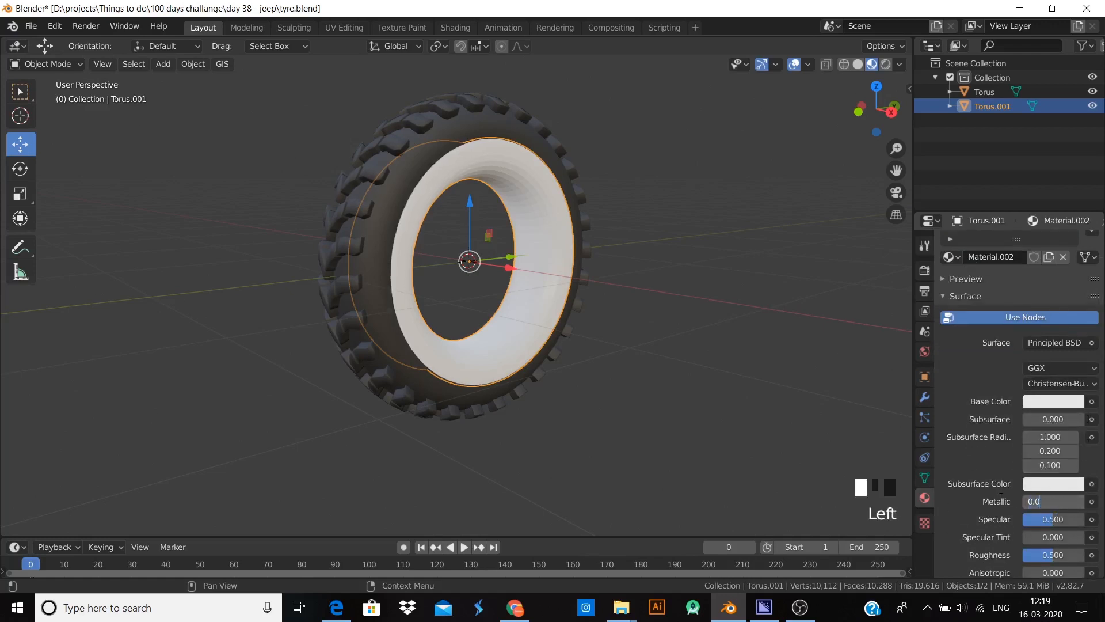
pyautogui.press('Return')
pyautogui.scroll(3, 980, 343)
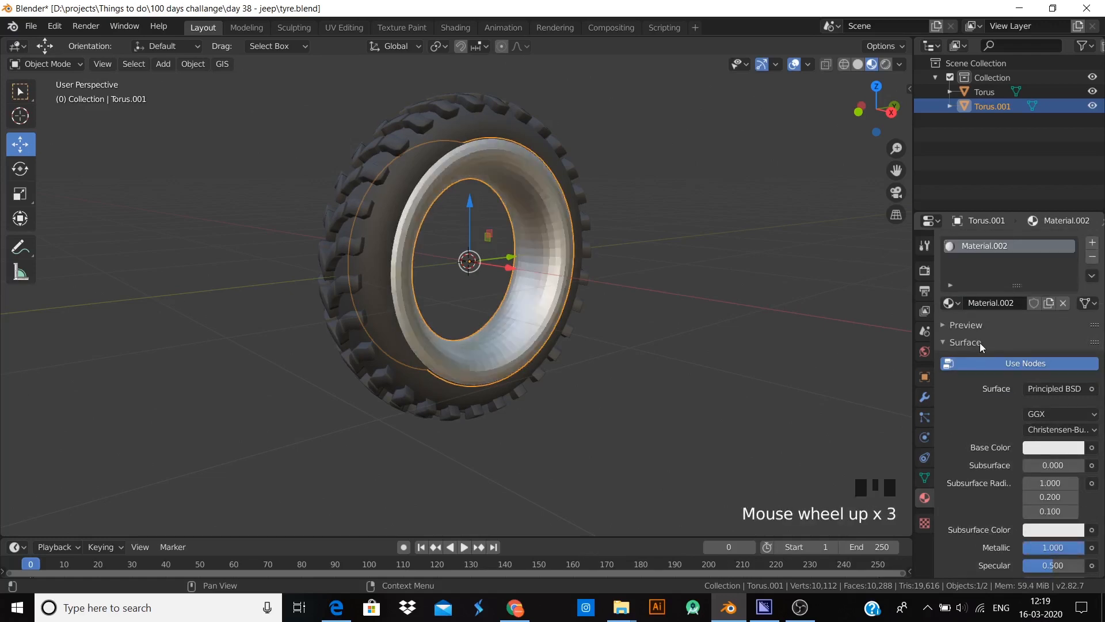
# - Show the rim material's preview and inspect the metallic rim from another angle
pyautogui.click(975, 326)
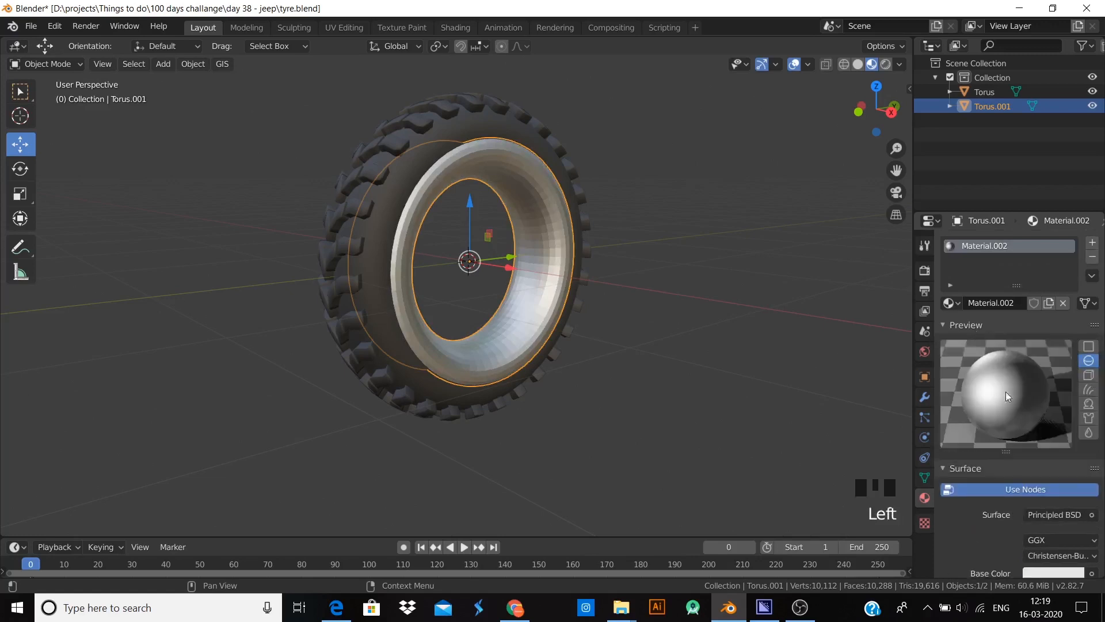
pyautogui.scroll(-5, 1006, 392)
pyautogui.click(558, 391)
pyautogui.moveTo(558, 396); pyautogui.dragTo(507, 374, button='middle')
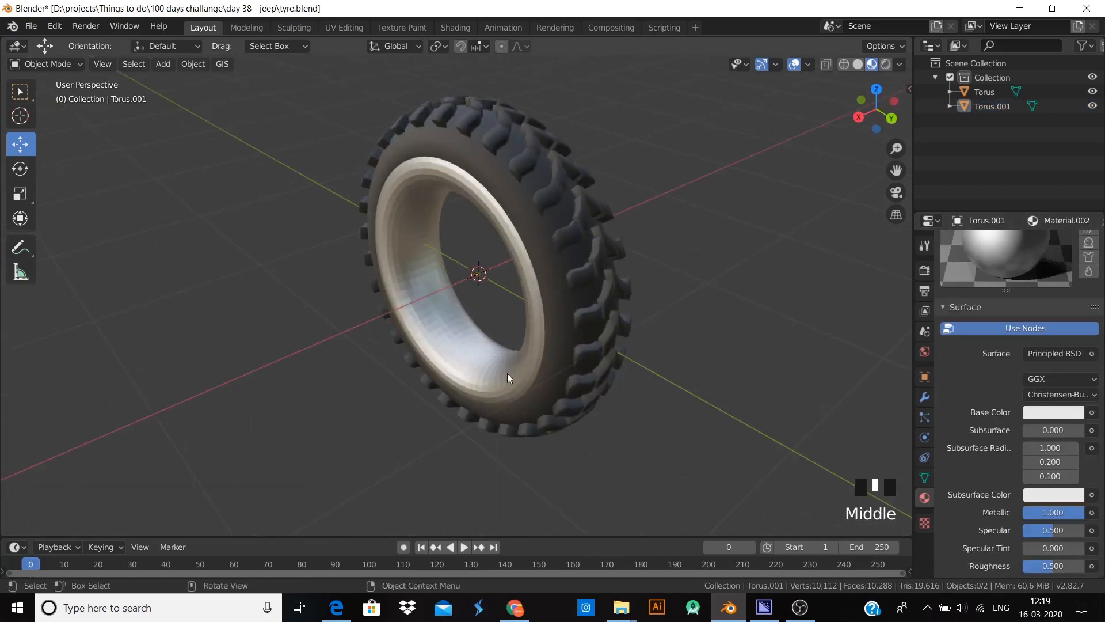
# - Select the tyre and rim together and scale them down to roughly half their size
pyautogui.click(510, 225)
pyautogui.keyDown('shift'); pyautogui.click(540, 309); pyautogui.keyUp('shift')
pyautogui.press('s')
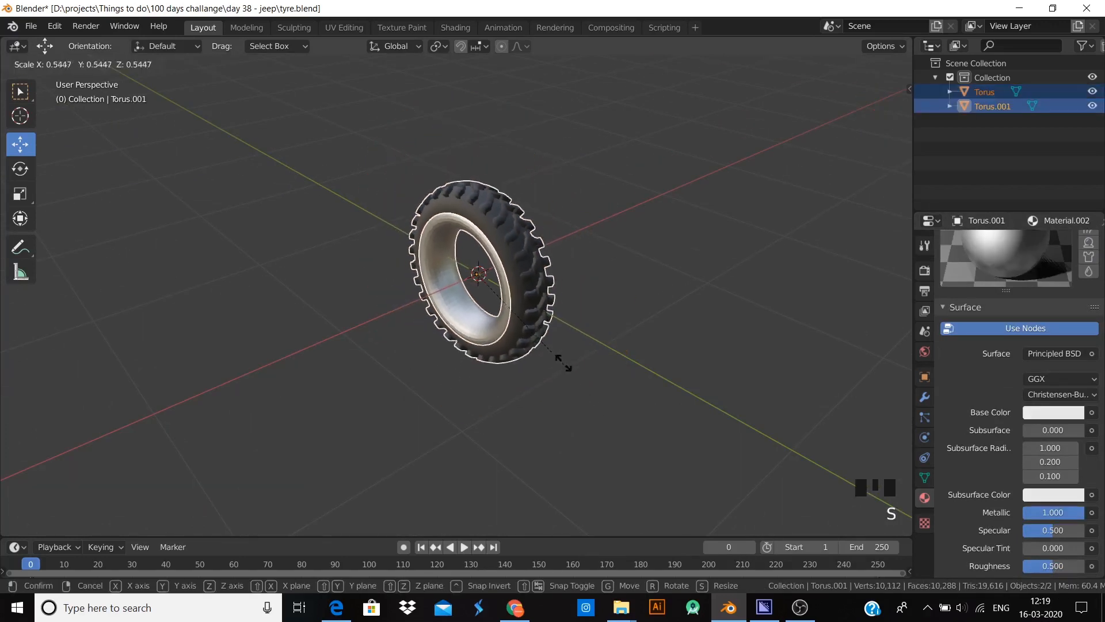
pyautogui.click(554, 366)
pyautogui.click(551, 369)
pyautogui.moveTo(520, 396); pyautogui.dragTo(512, 357, button='middle')
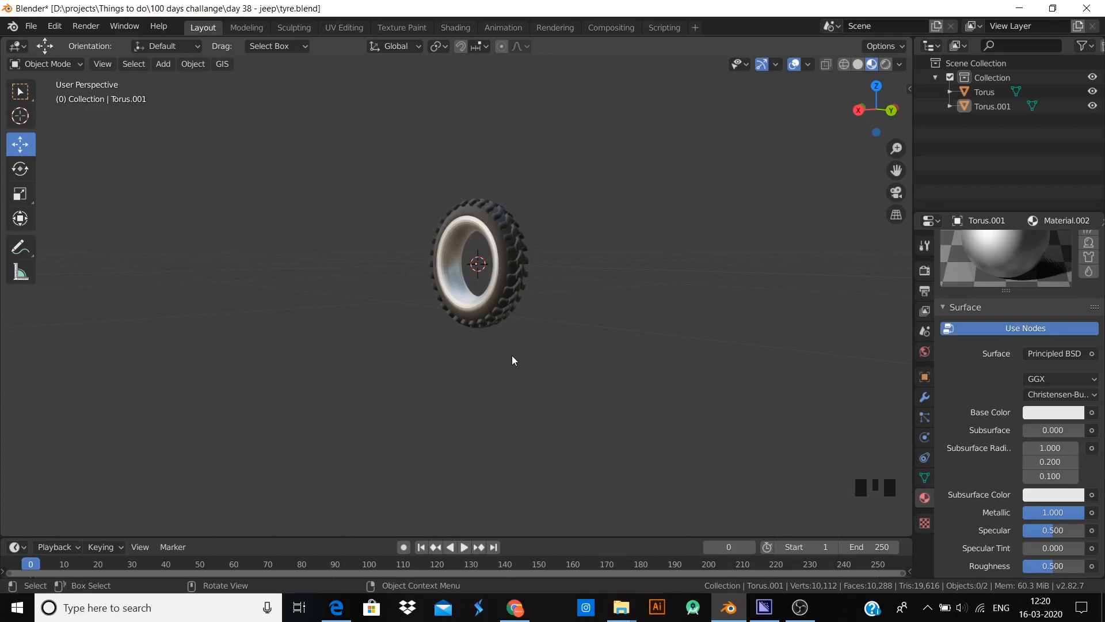
# - Apply smooth shading to the rim and check it at an angle
pyautogui.scroll(5, 511, 355)
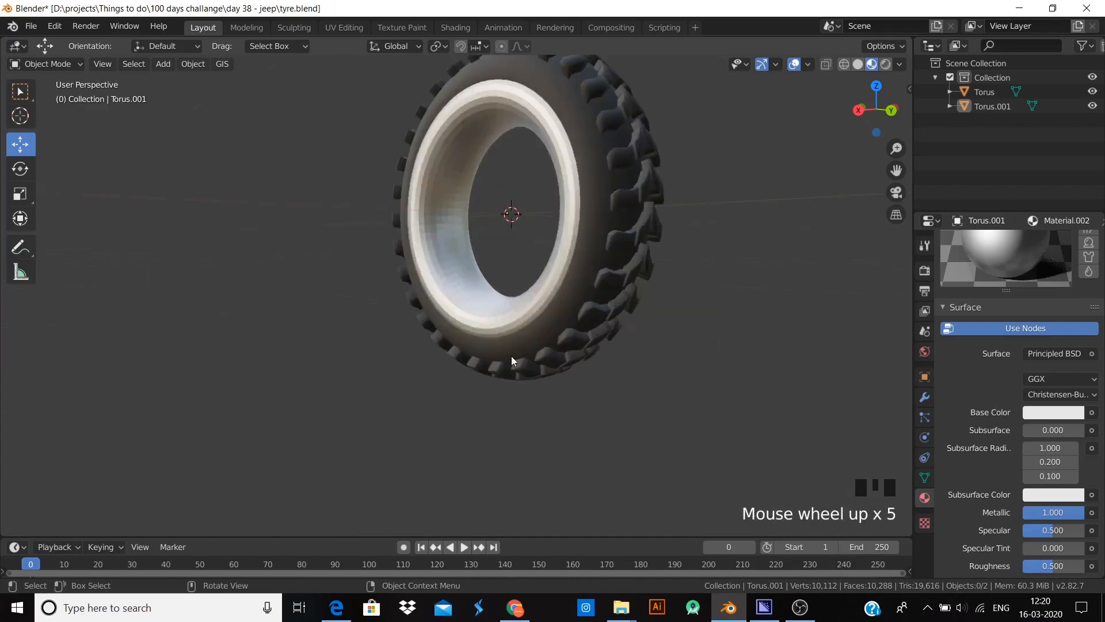
pyautogui.moveTo(511, 356); pyautogui.dragTo(573, 316, button='middle')
pyautogui.click(569, 295)
pyautogui.rightClick(568, 294)
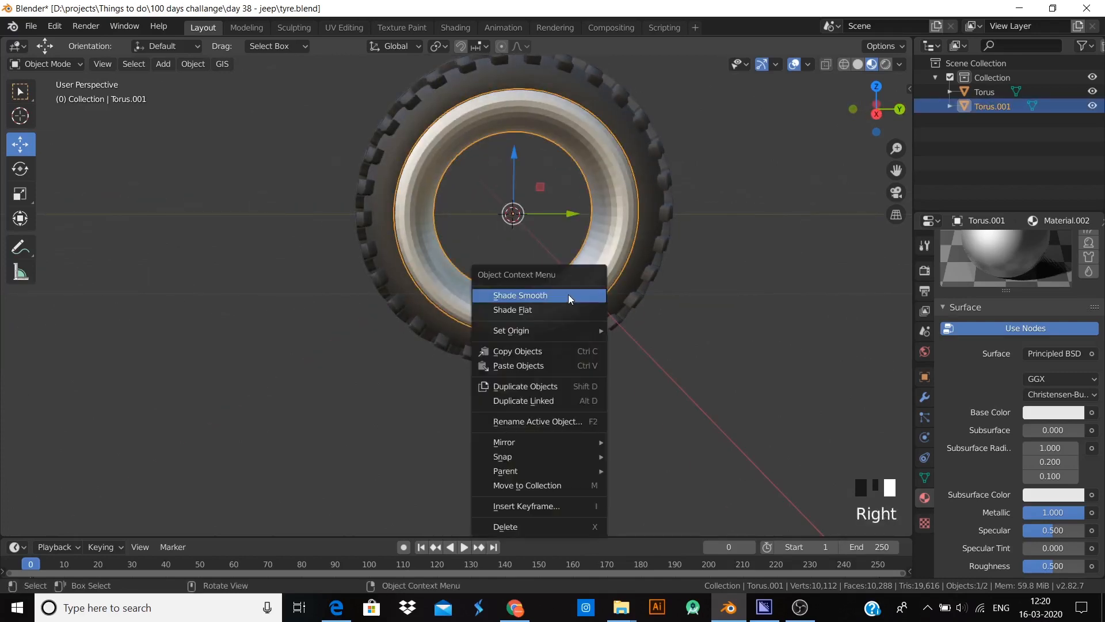
pyautogui.click(568, 294)
pyautogui.hotkey('alt', 'a')
pyautogui.moveTo(724, 340); pyautogui.dragTo(619, 350, button='middle')
# - Return the rim to flat shading and check the wheel from its other side
pyautogui.click(532, 326)
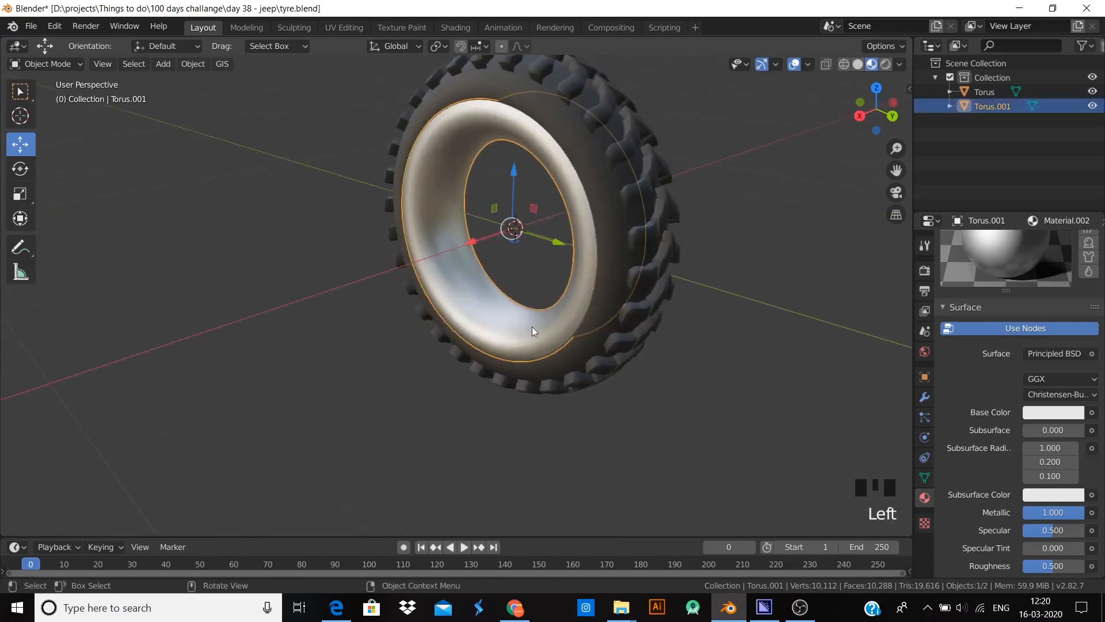
pyautogui.rightClick(532, 327)
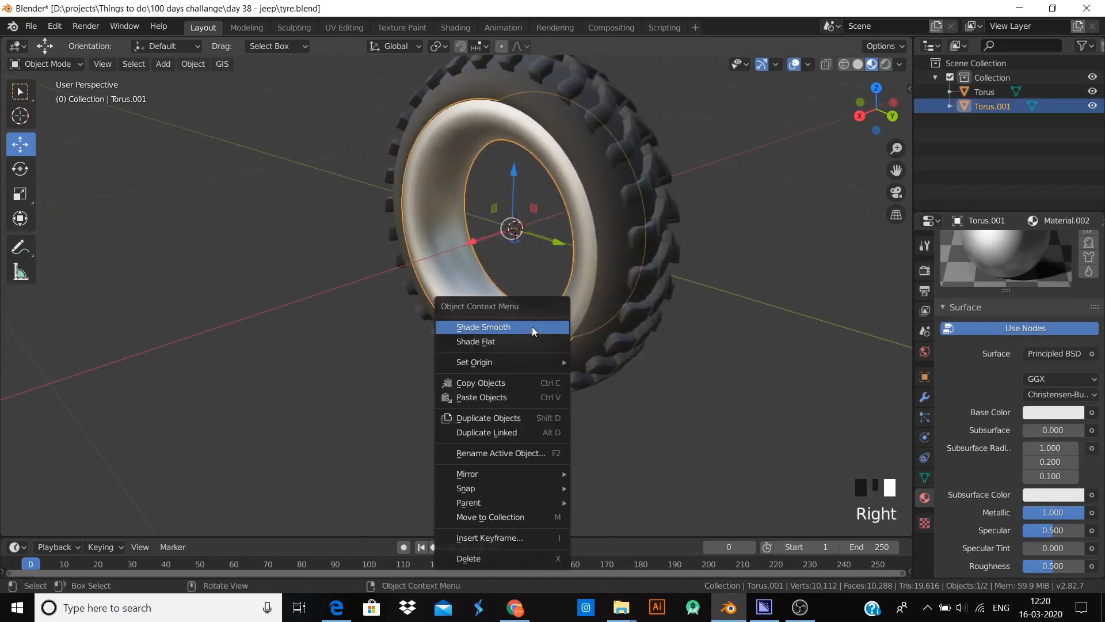
pyautogui.click(713, 305)
pyautogui.moveTo(610, 336); pyautogui.dragTo(455, 400, button='middle')
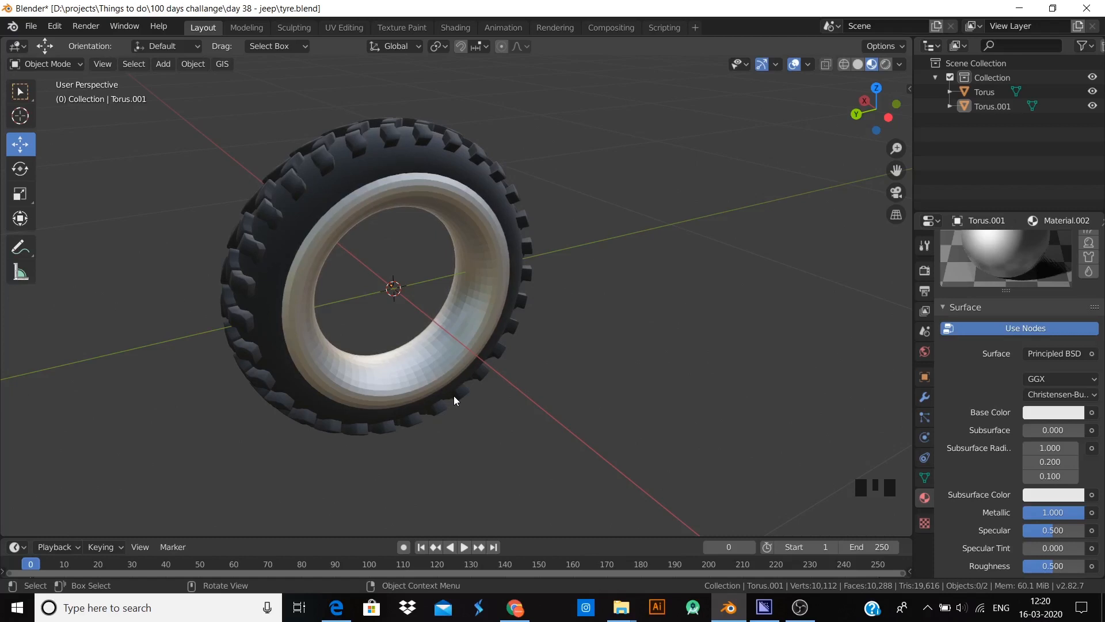
pyautogui.rightClick(454, 396)
pyautogui.click(654, 311)
# - Add a cone at the origin with 64 vertices
pyautogui.press('KP_1')
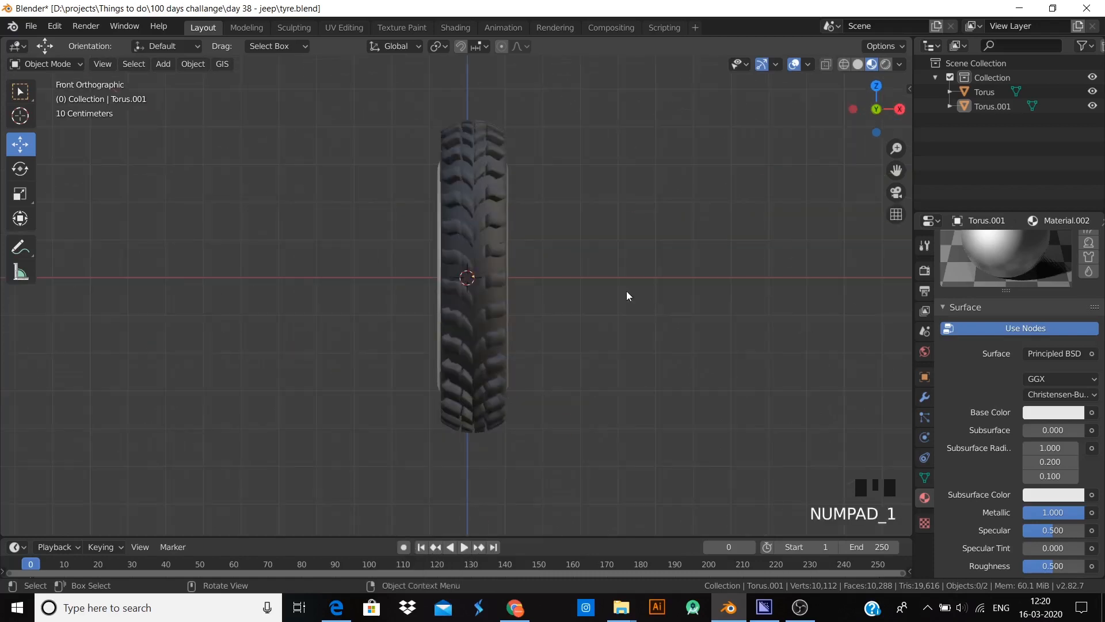
pyautogui.hotkey('shift', 'a')
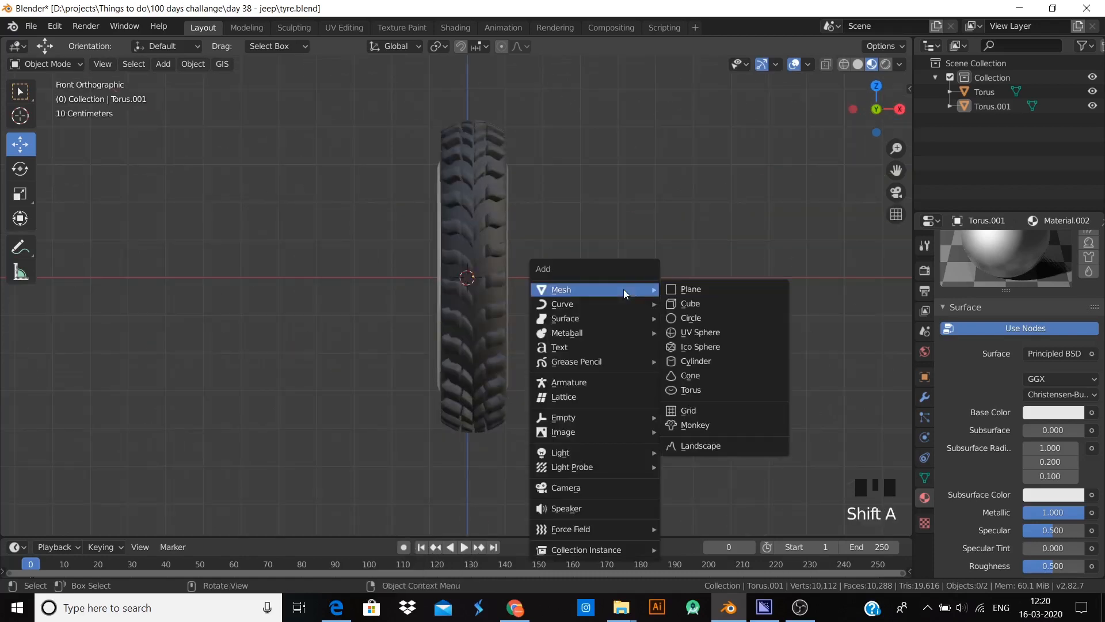
pyautogui.click(696, 378)
pyautogui.scroll(-5, 695, 378)
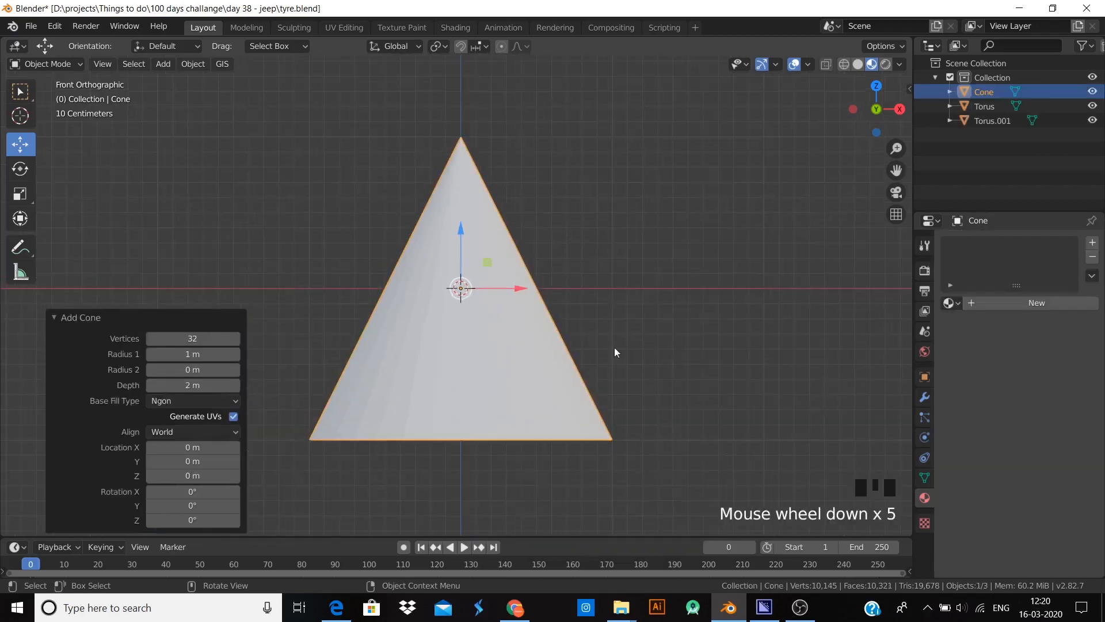
pyautogui.click(199, 338)
pyautogui.write('64')
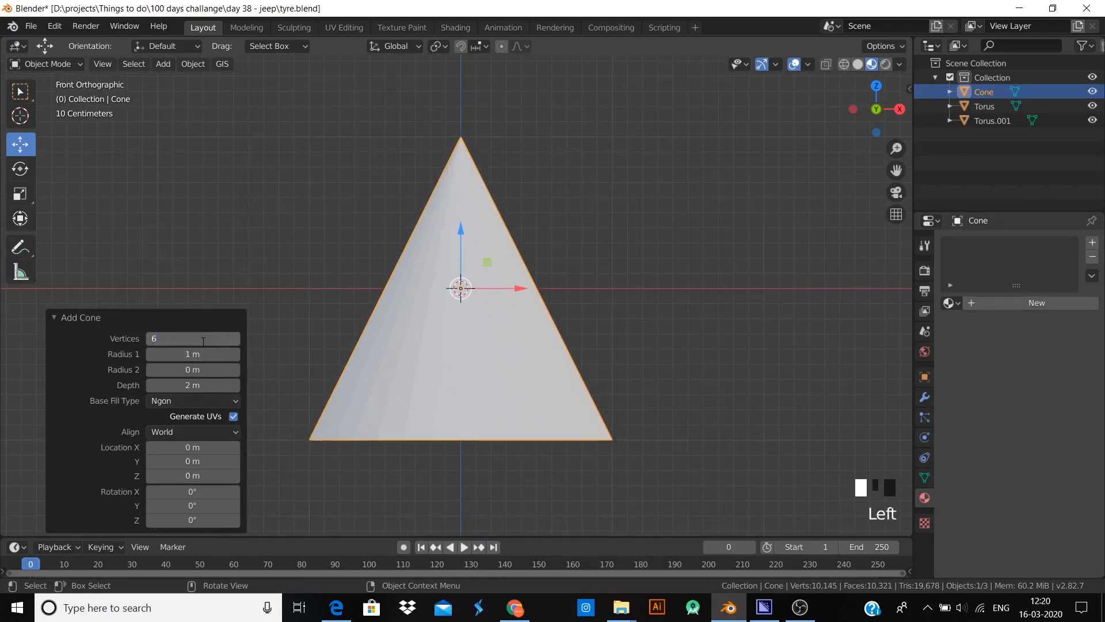
pyautogui.press('Return')
# - Try to add loop cuts around the cone's sloping side in edit mode
pyautogui.press('Tab')
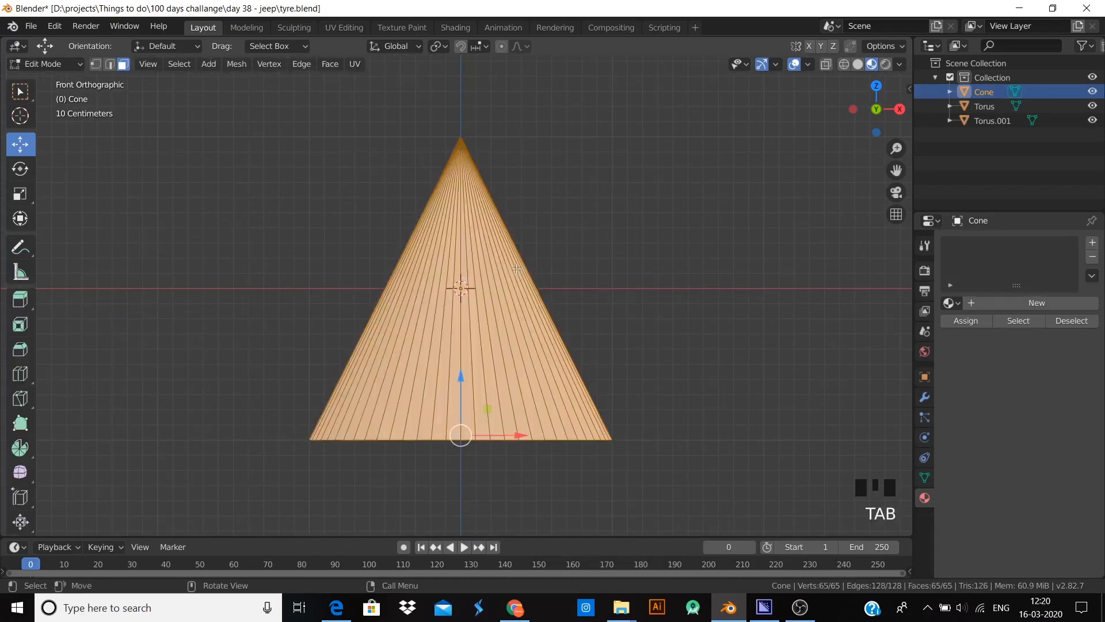
pyautogui.hotkey('ctrl', 'r')
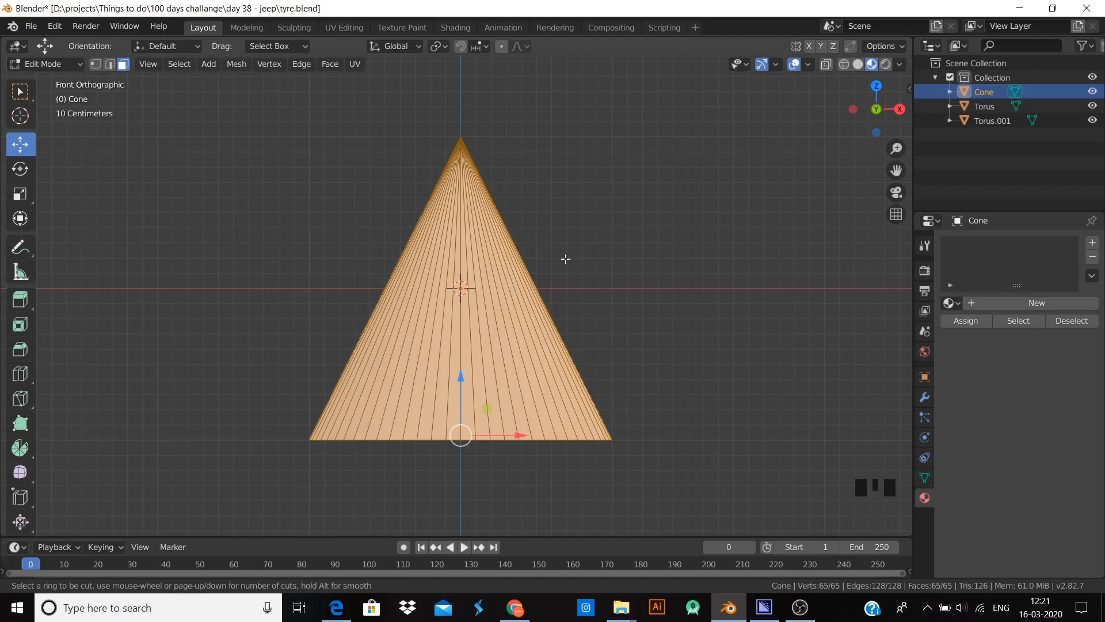
pyautogui.click(505, 259)
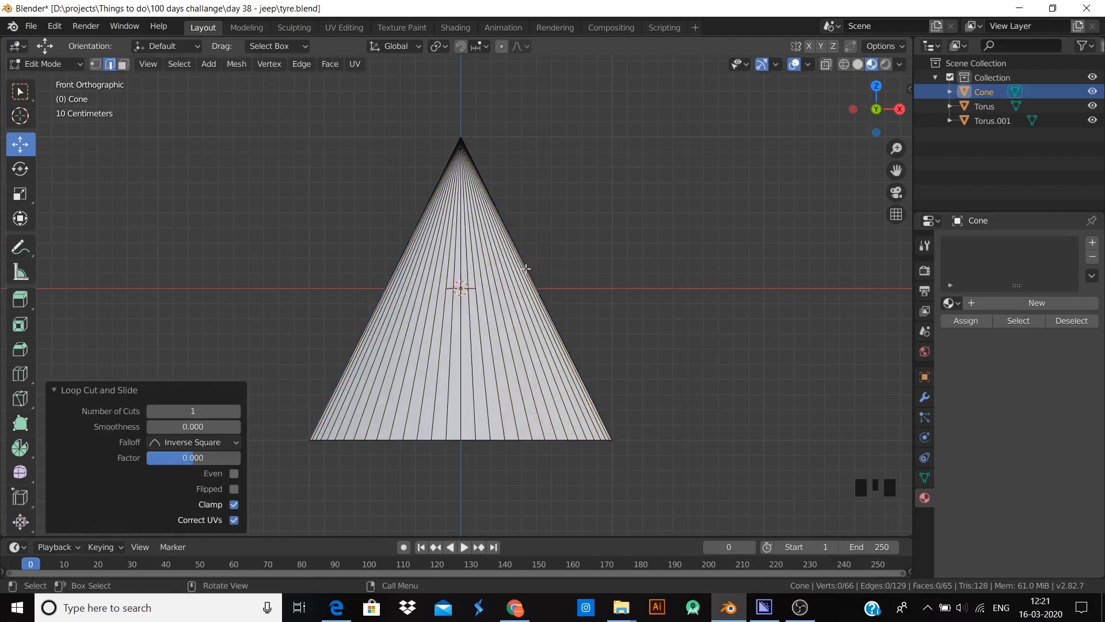
pyautogui.hotkey('ctrl', 'r')
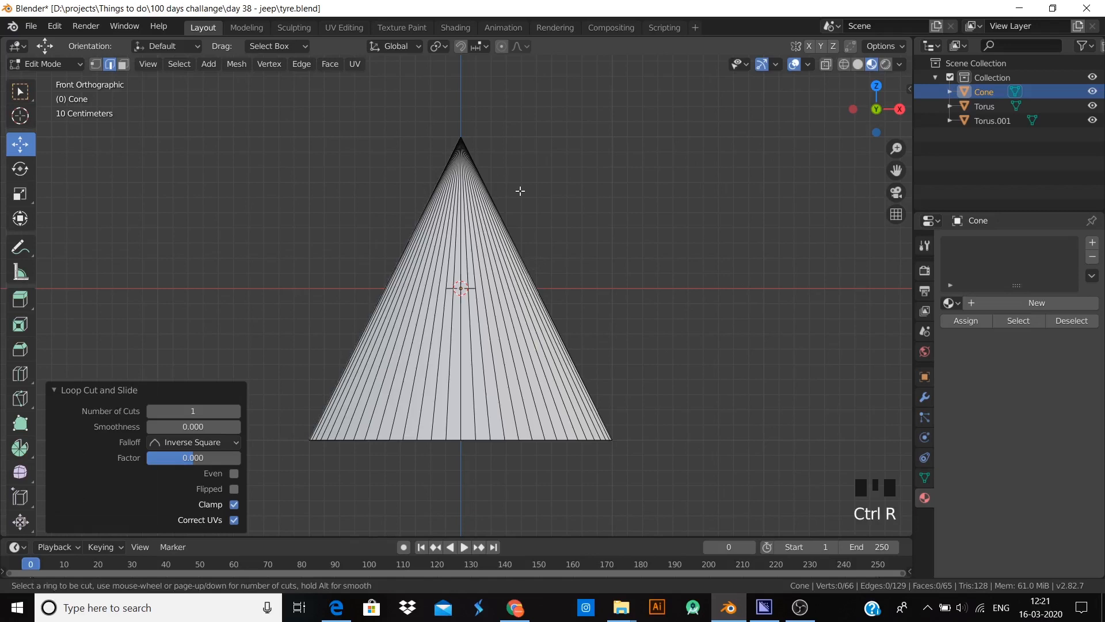
pyautogui.moveTo(520, 191); pyautogui.dragTo(743, 252, button='middle')
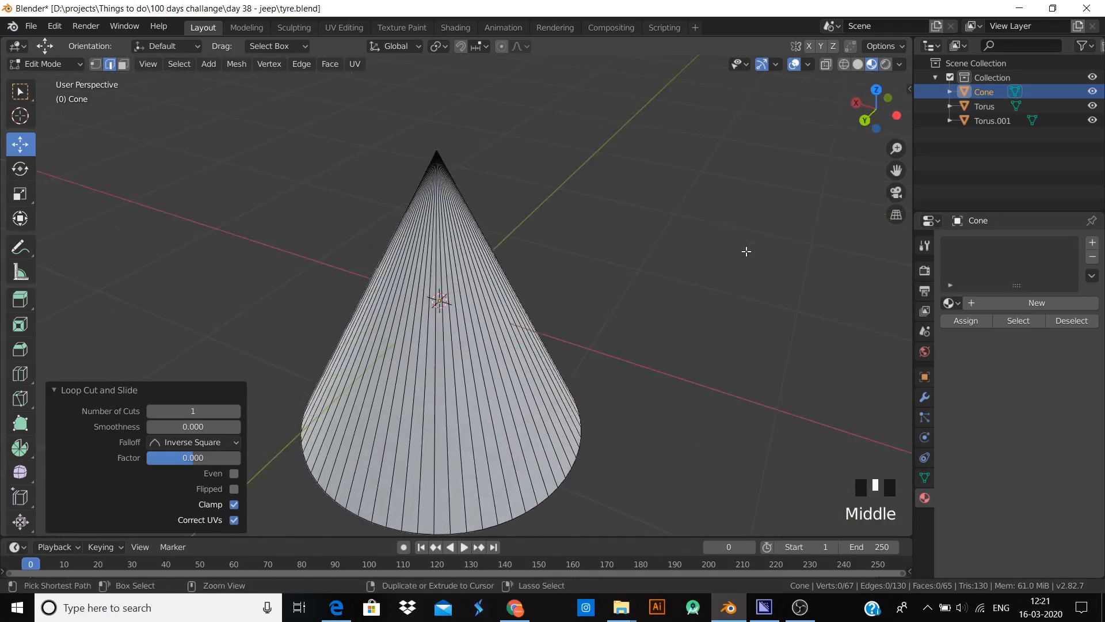
# - Undo the loop cuts on the cone and delete all of its mesh geometry
pyautogui.hotkey('ctrl', 'z')
pyautogui.hotkey('ctrl', 'z')
pyautogui.hotkey('ctrl', 'z')
pyautogui.press('x')
pyautogui.click(597, 284)
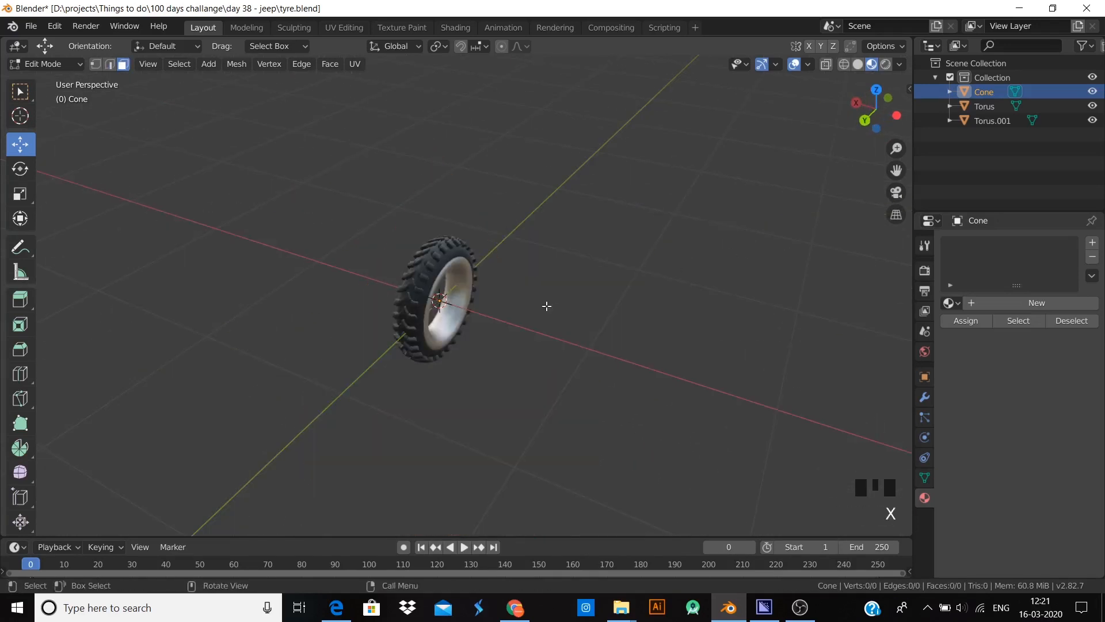
# - Add a cylinder with 64 vertices inside the emptied cone object
pyautogui.press('KP_3')
pyautogui.scroll(3, 546, 306)
pyautogui.hotkey('shift', 'a')
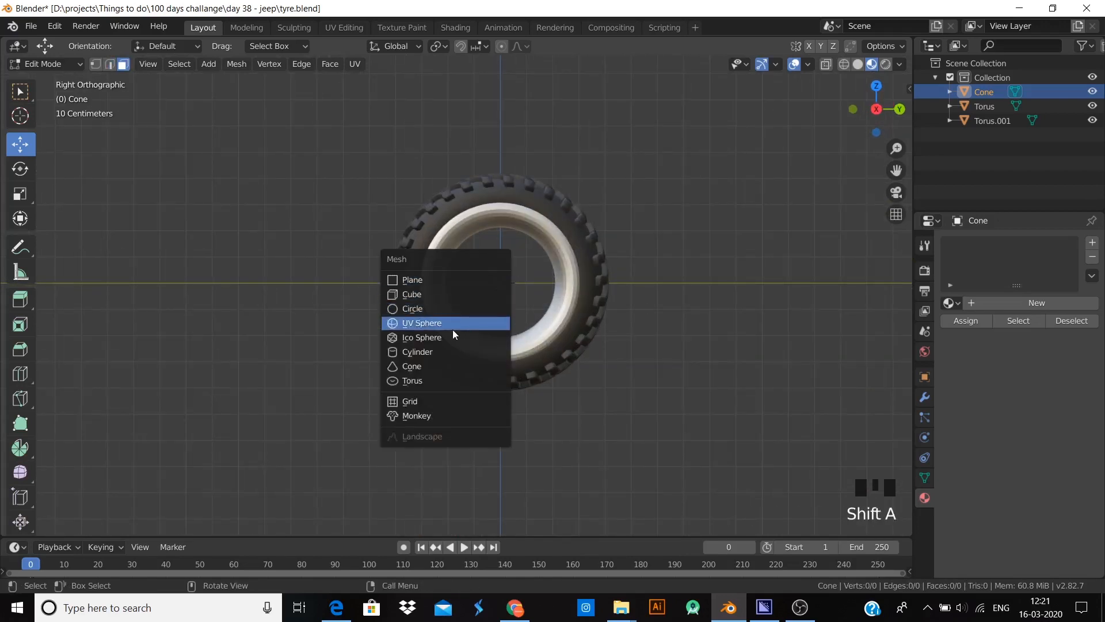
pyautogui.click(442, 351)
pyautogui.scroll(-5, 317, 353)
pyautogui.scroll(1, 195, 354)
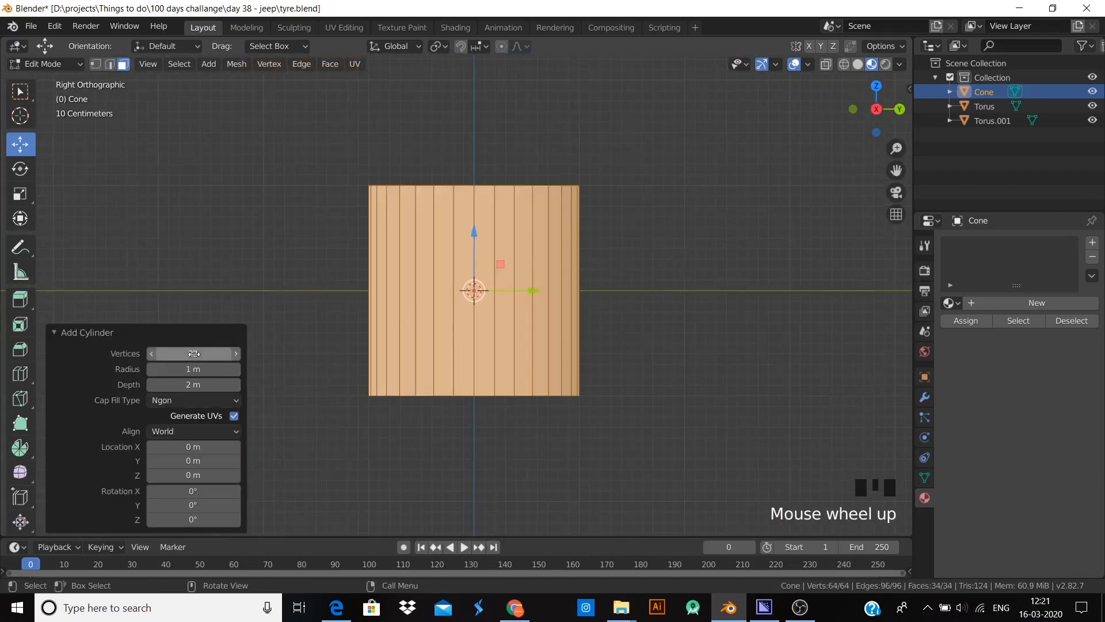
pyautogui.click(195, 354)
pyautogui.write('64')
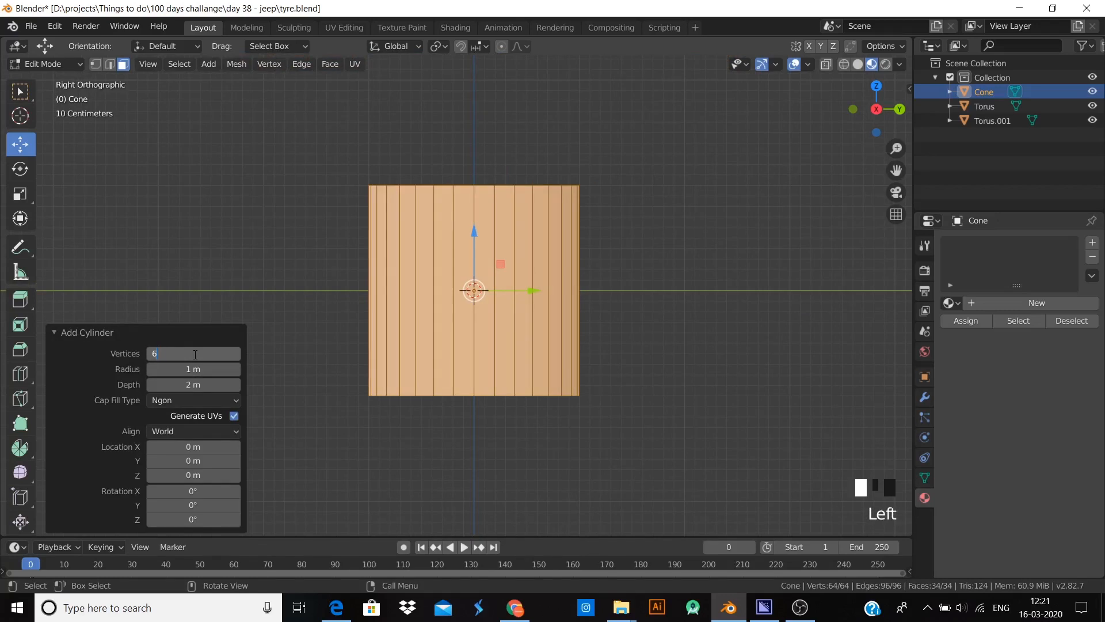
pyautogui.press('Return')
# - In wireframe view, scale the cylinder's upper ring of vertices to about 0.571 to taper it
pyautogui.press('Tab')
pyautogui.press('z')
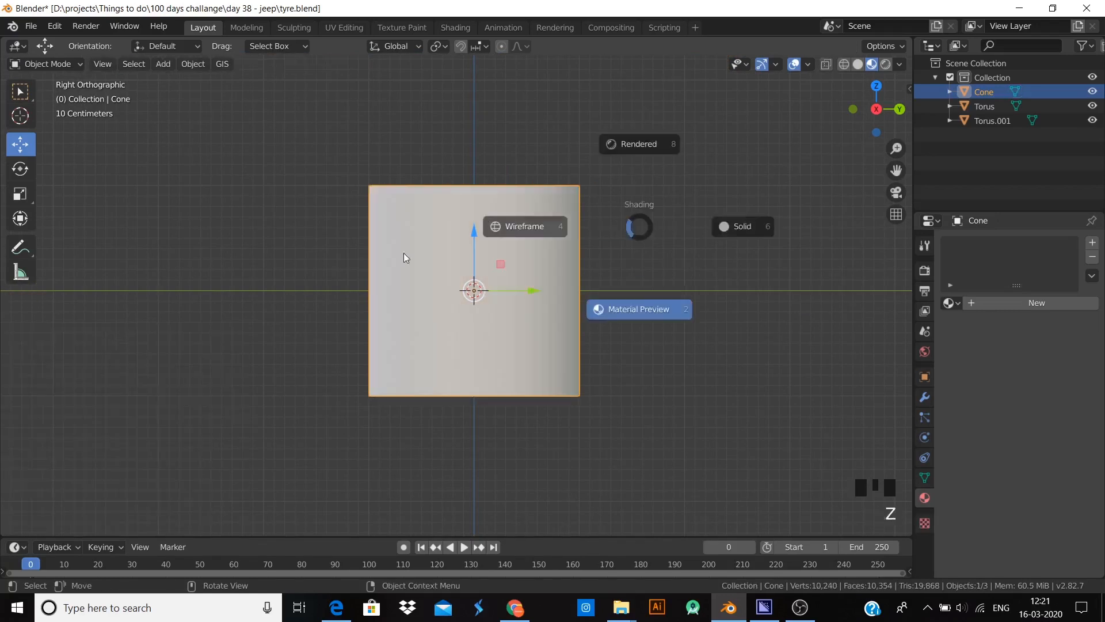
pyautogui.click(403, 253)
pyautogui.press('Tab')
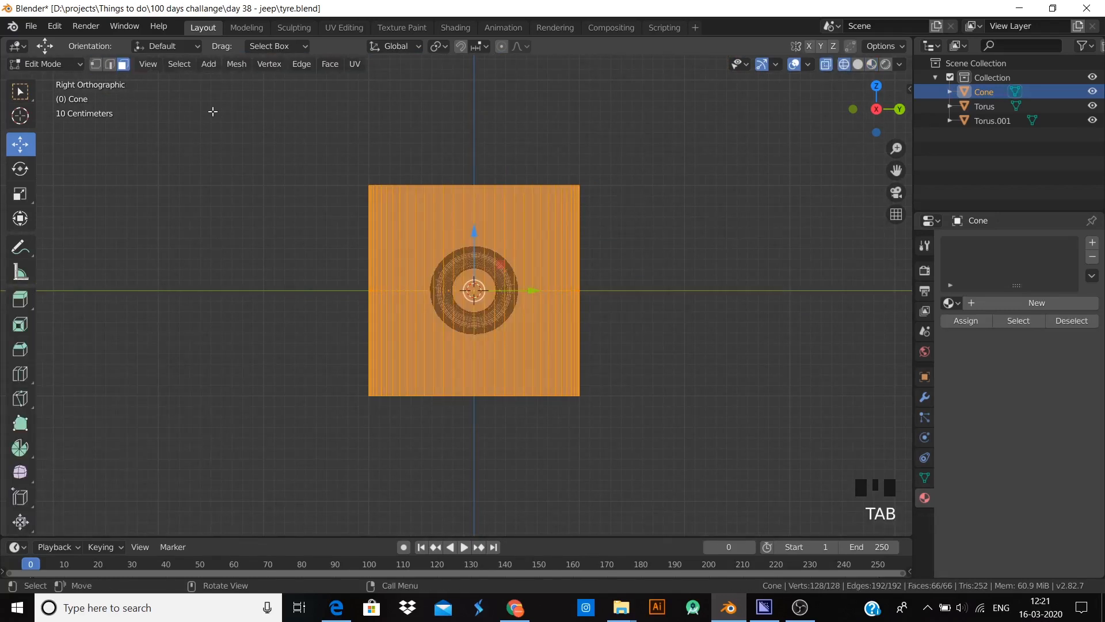
pyautogui.click(98, 65)
pyautogui.click(331, 173)
pyautogui.press('b')
pyautogui.moveTo(347, 157); pyautogui.dragTo(641, 228)
pyautogui.press('s')
pyautogui.click(579, 217)
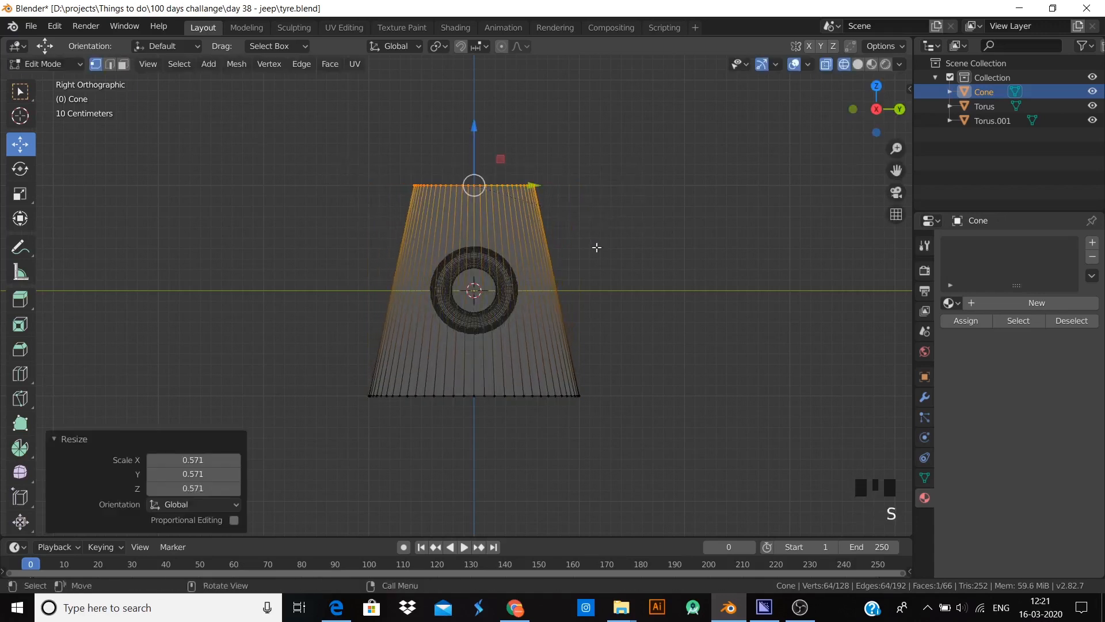
# - Flatten the tapered cylinder into a disc by scaling it to about 0.102 along Z
pyautogui.press('Tab')
pyautogui.press('s')
pyautogui.press('z')
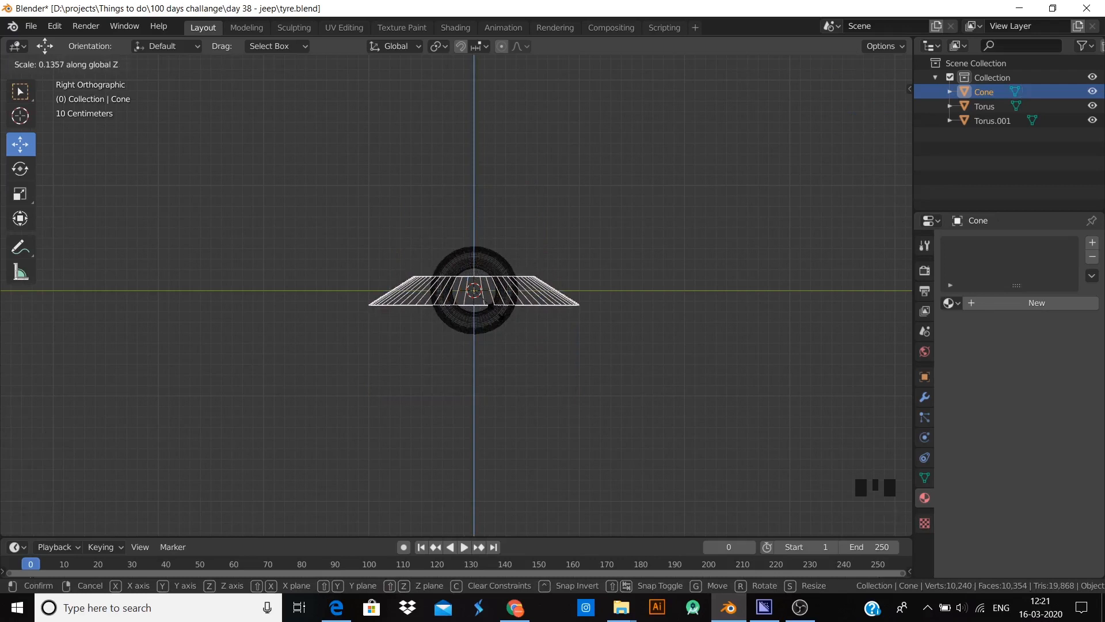
pyautogui.click(548, 309)
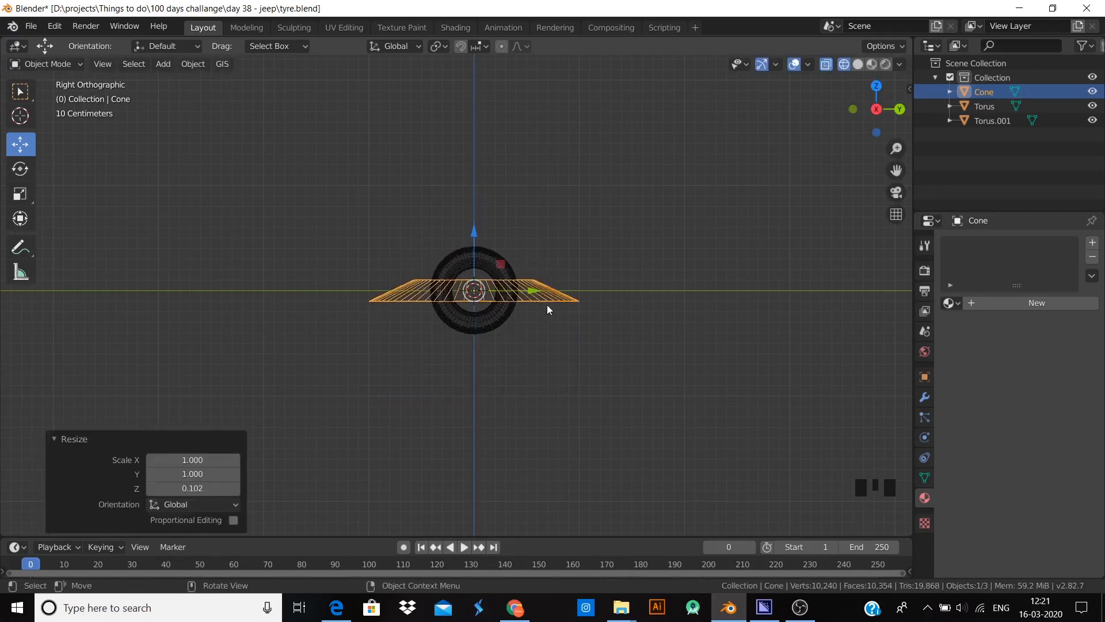
# - Bevel the disc's narrow upper ring with 4 segments and an offset of about 0.563 m
pyautogui.press('Tab')
pyautogui.scroll(3, 547, 310)
pyautogui.hotkey('ctrl', 'b')
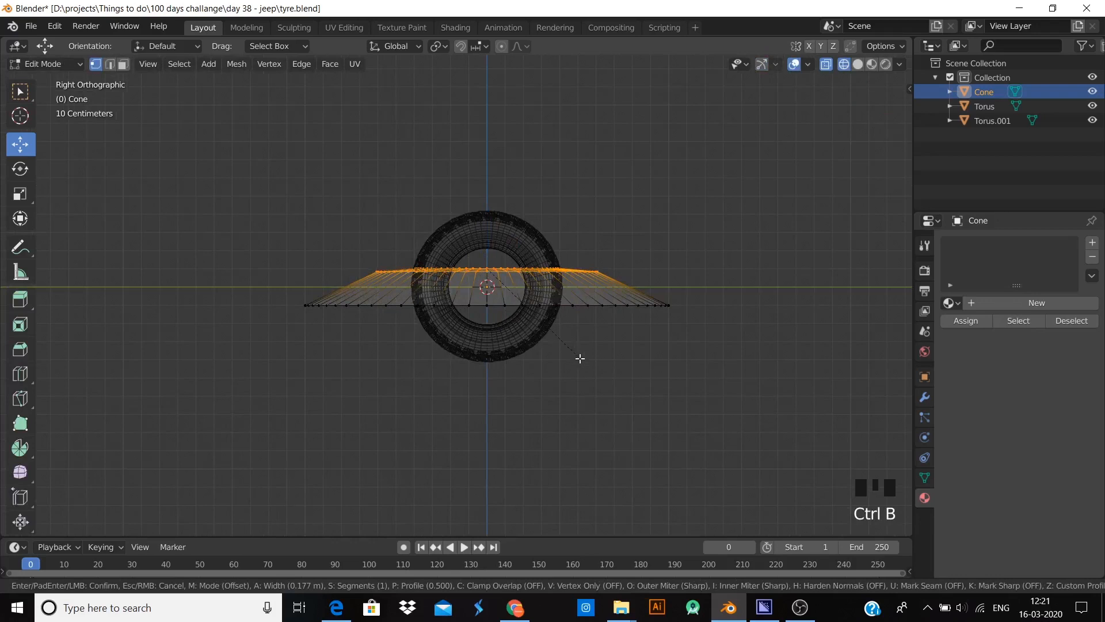
pyautogui.scroll(3, 593, 377)
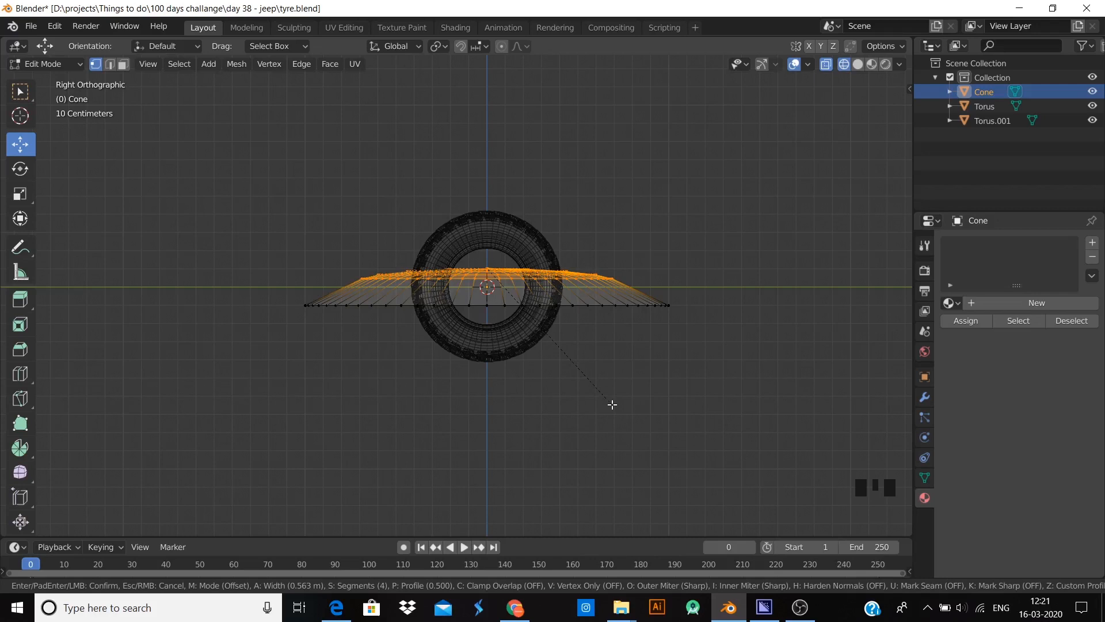
pyautogui.click(612, 404)
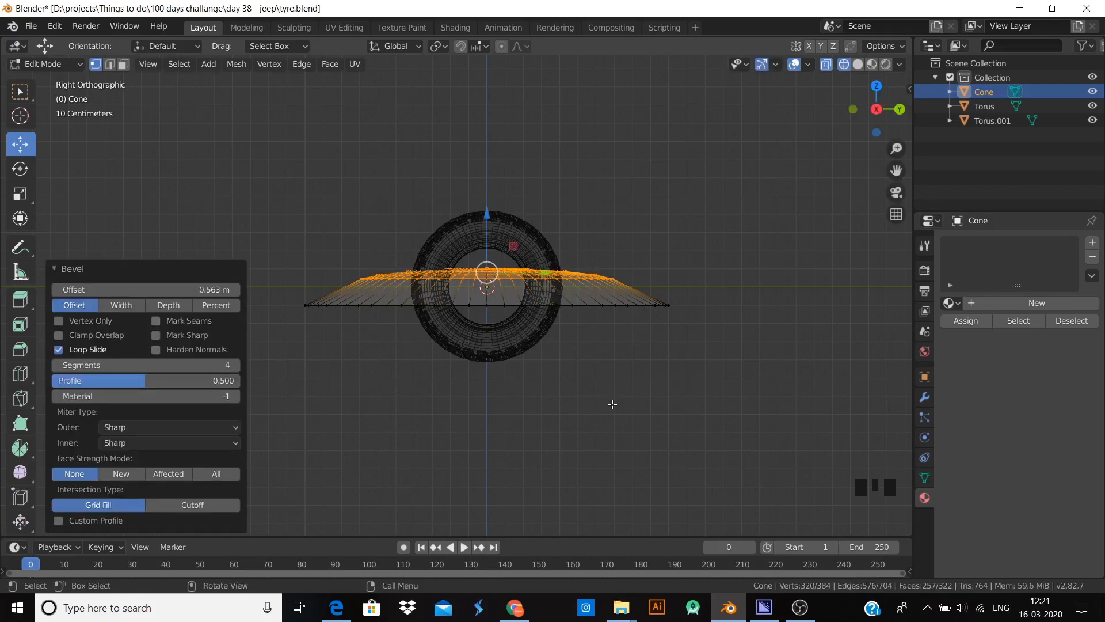
# - Return to material preview shading and delete the large flat face on the disc's wide underside
pyautogui.press('Tab')
pyautogui.moveTo(585, 385); pyautogui.dragTo(578, 387, button='middle')
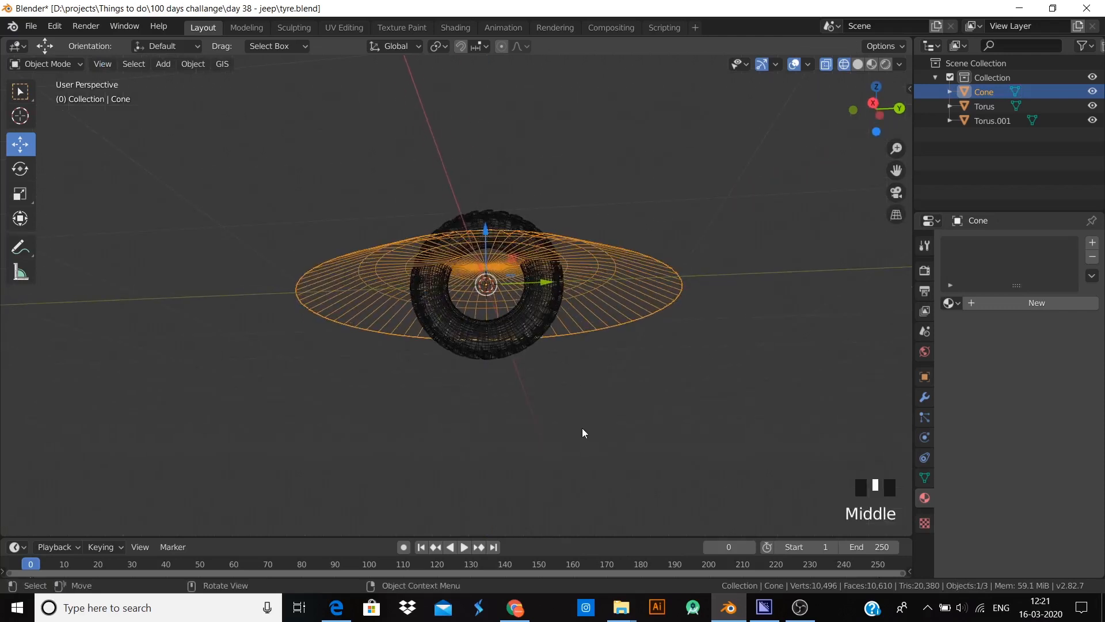
pyautogui.press('z')
pyautogui.click(563, 271)
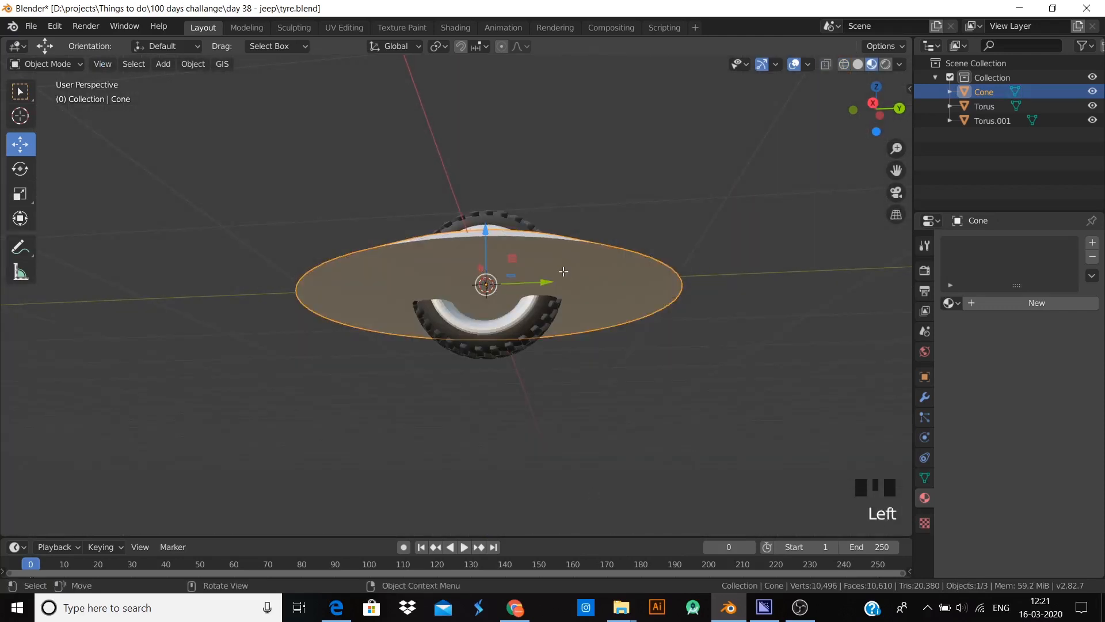
pyautogui.press('Tab')
pyautogui.click(288, 207)
pyautogui.click(421, 284)
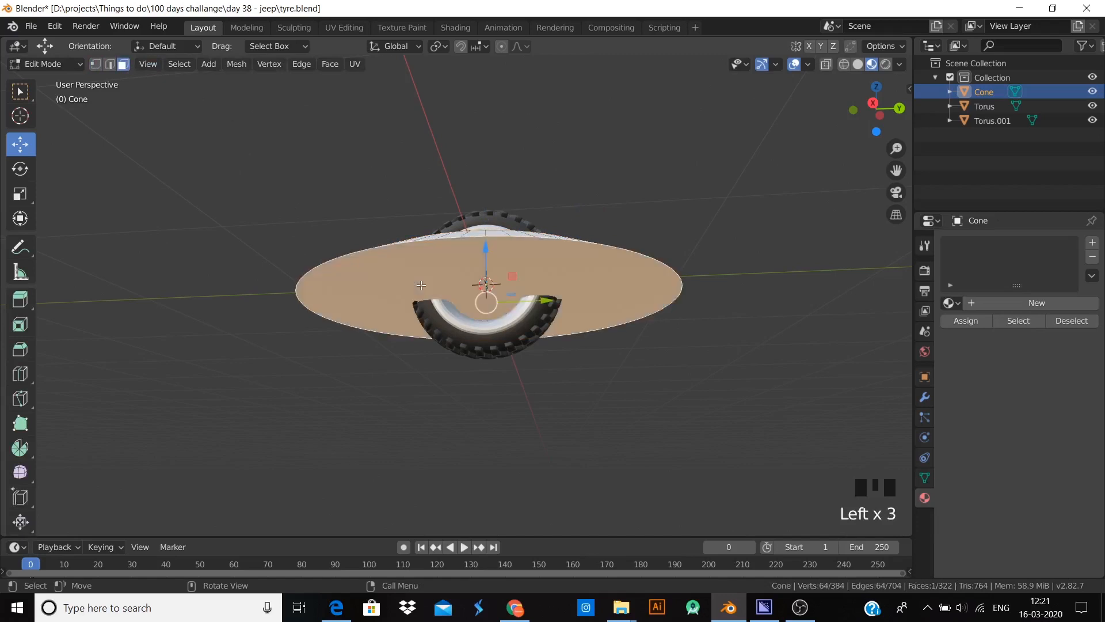
pyautogui.press('x')
pyautogui.click(420, 286)
pyautogui.moveTo(420, 286); pyautogui.dragTo(440, 241, button='middle')
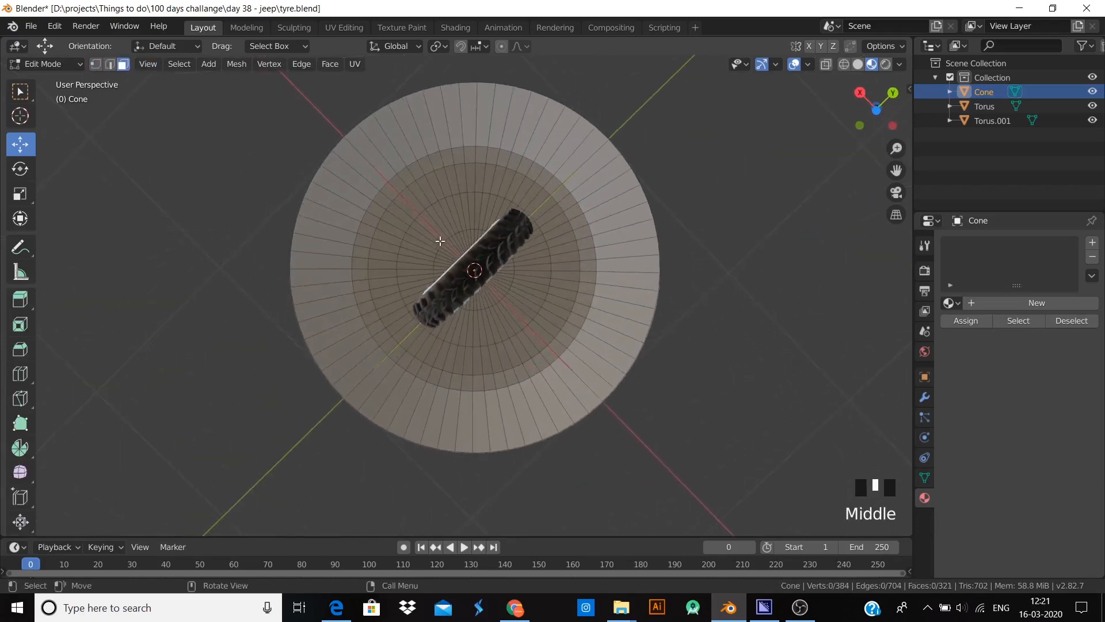
# - Scale the whole disc down to about 0.180
pyautogui.press('Tab')
pyautogui.press('s')
pyautogui.click(492, 308)
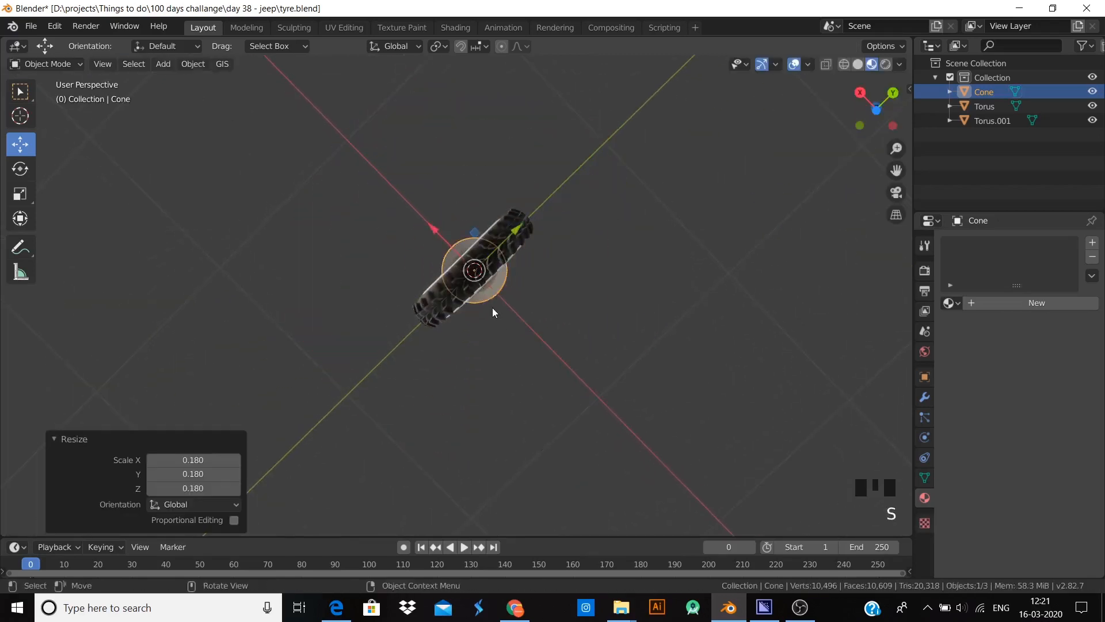
# - From the top view, rotate the disc 90° about X, 90° about Y and another 90° about X
pyautogui.press('KP_7')
pyautogui.scroll(2, 492, 307)
pyautogui.write('r')
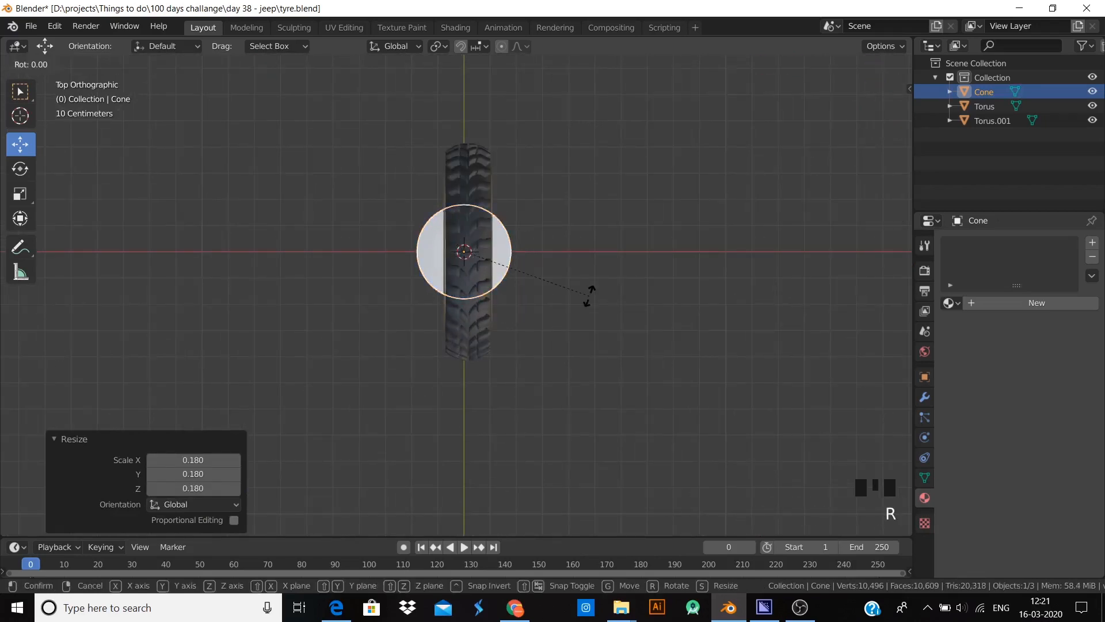
pyautogui.write('x90')
pyautogui.press('Return')
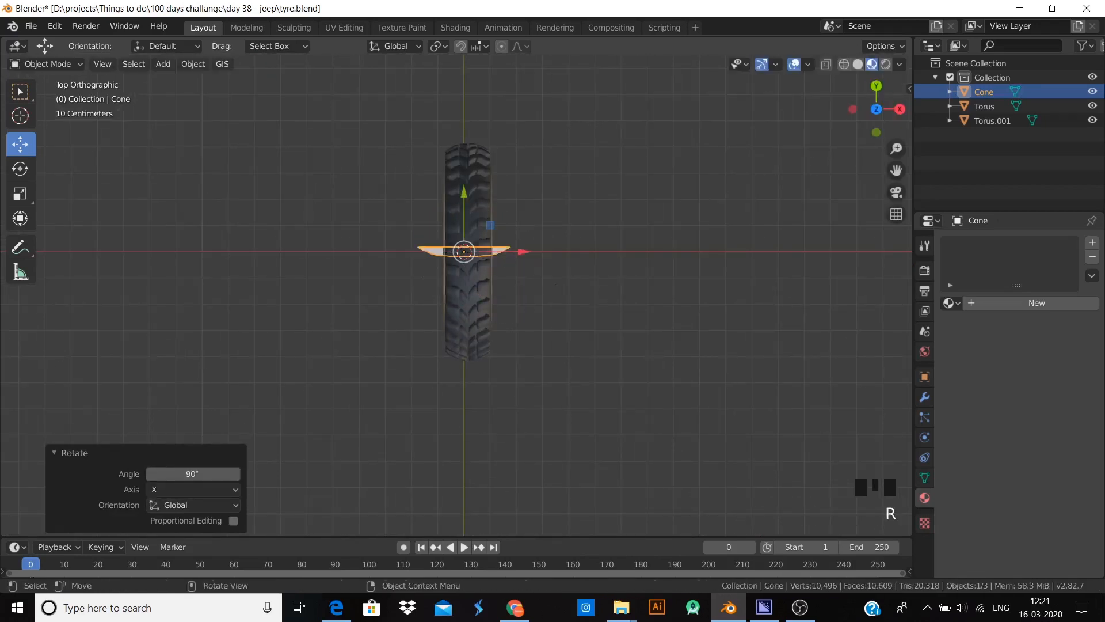
pyautogui.write('ry90')
pyautogui.press('Return')
pyautogui.write('r')
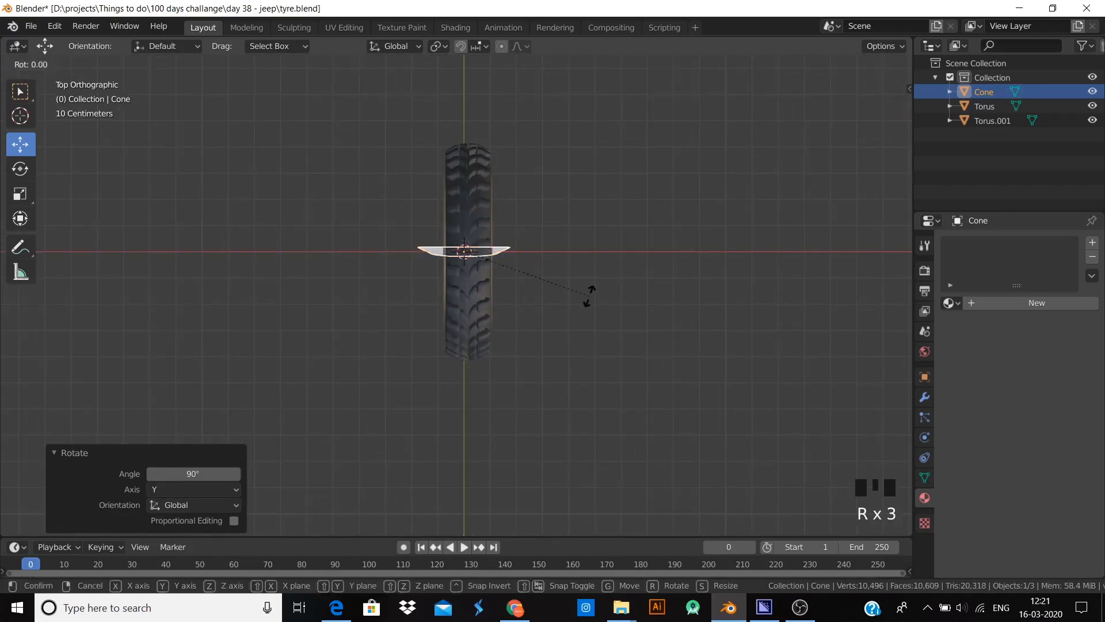
pyautogui.write('x90')
pyautogui.press('Return')
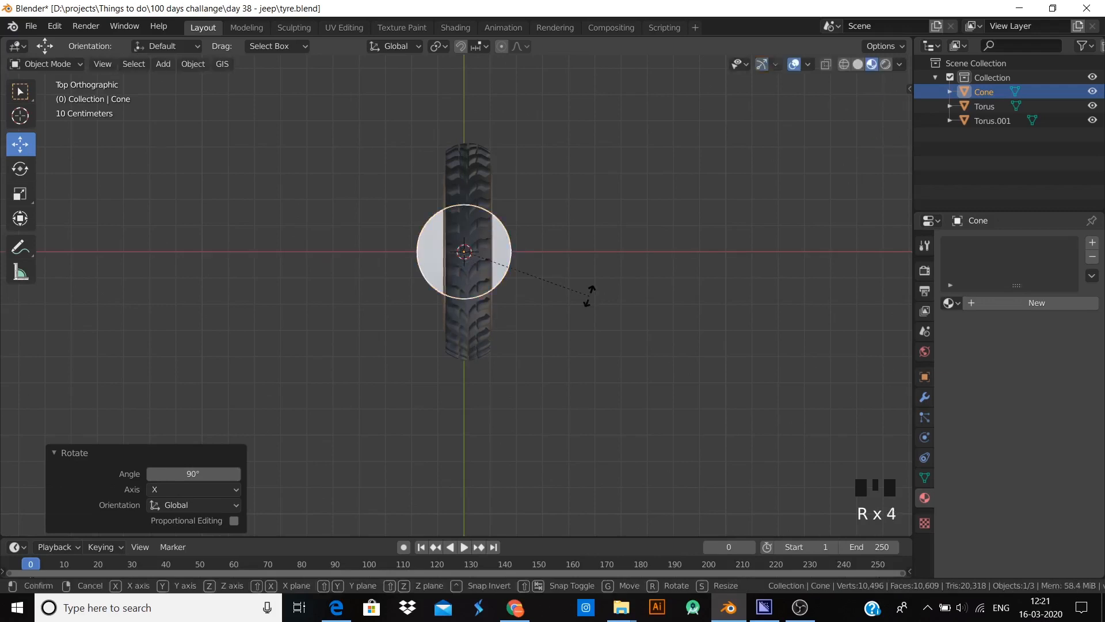
# - Rotate the disc 90° about Z and 90° about Y so it faces the rim opening
pyautogui.write('z90')
pyautogui.press('Return')
pyautogui.press('KP_3')
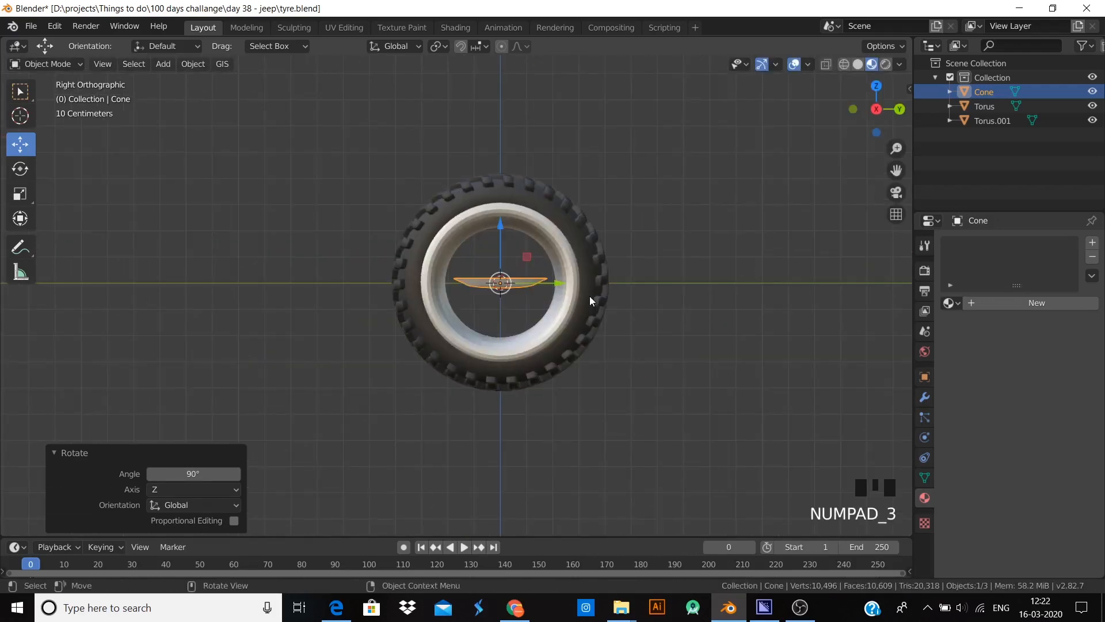
pyautogui.press('r')
pyautogui.press('y')
pyautogui.scroll(3, 590, 296)
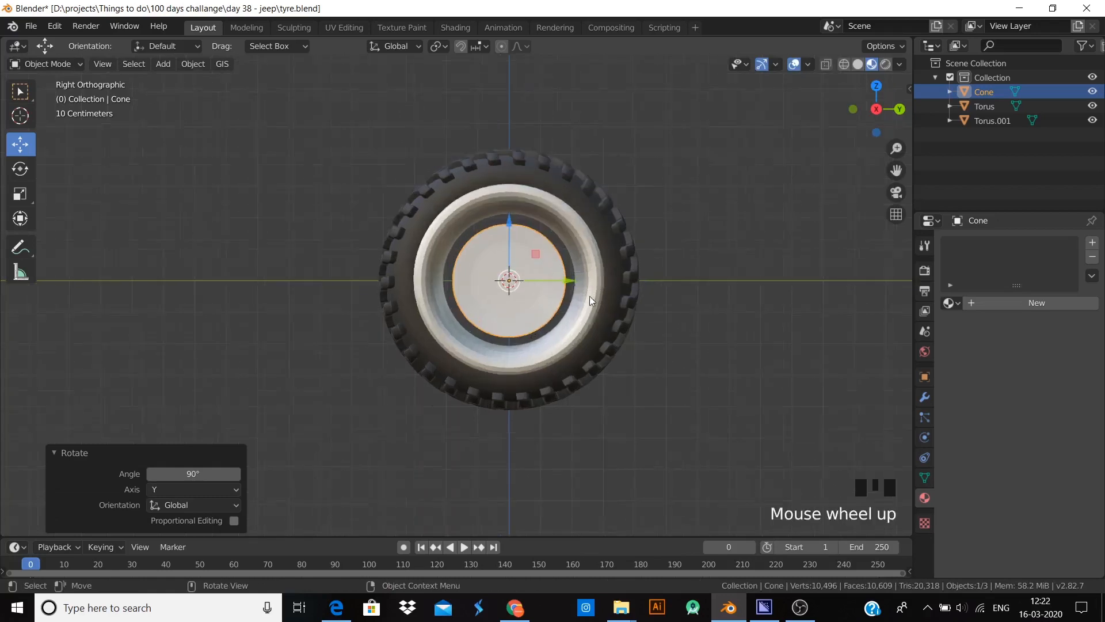
# - Enlarge the disc until it fills the inner opening of the rim
pyautogui.press('s')
pyautogui.click(599, 345)
pyautogui.click(767, 345)
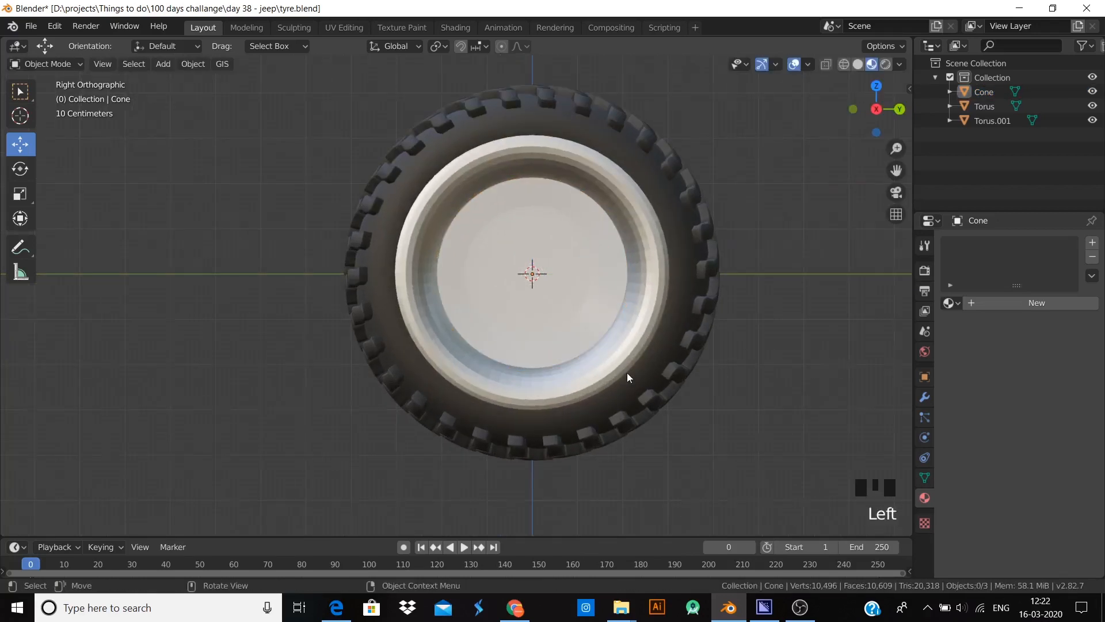
# - Pull the disc about 0.363 m out of the wheel along X and assign Material.002 to it
pyautogui.moveTo(627, 372); pyautogui.dragTo(695, 385, button='middle')
pyautogui.click(531, 305)
pyautogui.moveTo(568, 277); pyautogui.dragTo(714, 334)
pyautogui.moveTo(714, 334); pyautogui.dragTo(739, 371, button='middle')
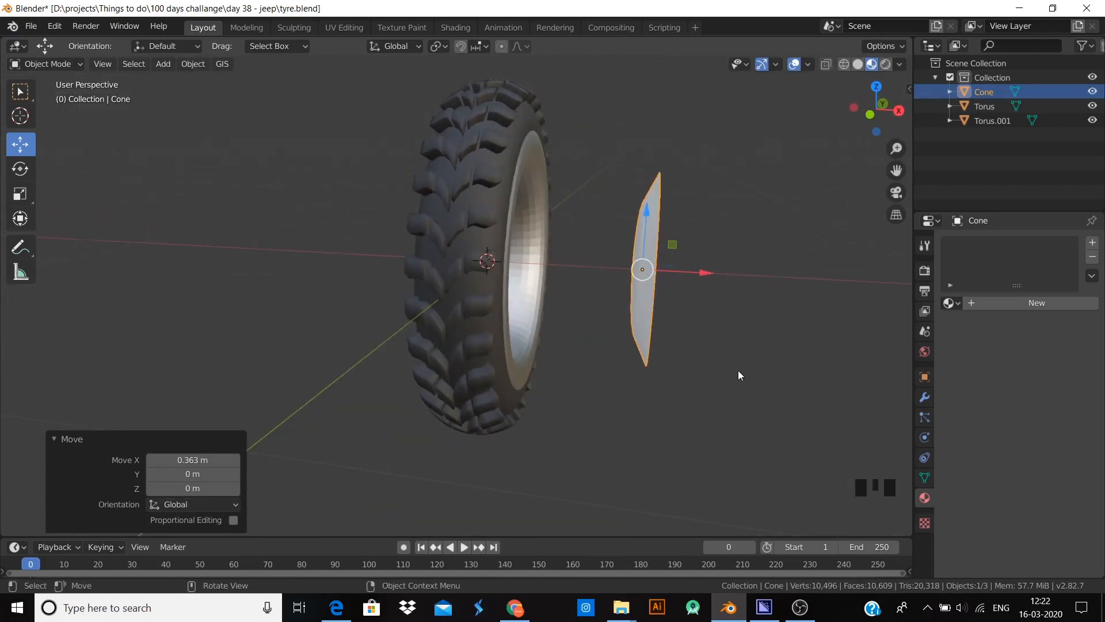
pyautogui.click(951, 303)
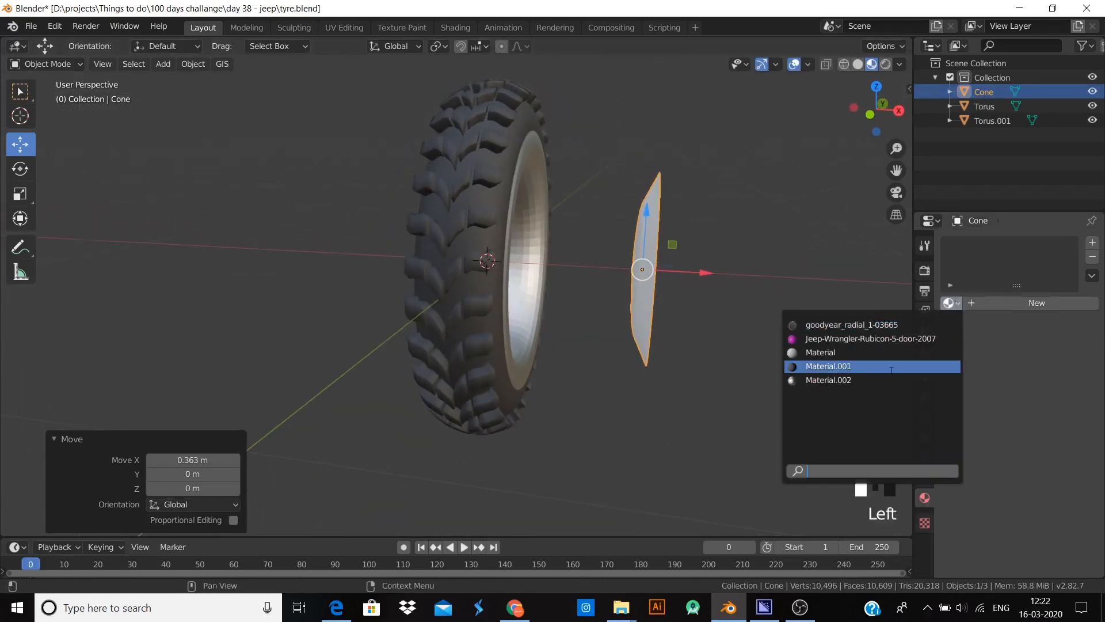
pyautogui.click(828, 379)
# - Slide the disc back along X until it sits inside the rim
pyautogui.moveTo(686, 275); pyautogui.dragTo(590, 280)
pyautogui.press('KP_3')
pyautogui.moveTo(582, 281); pyautogui.dragTo(609, 273, button='middle')
pyautogui.moveTo(602, 282); pyautogui.dragTo(579, 282)
pyautogui.click(706, 319)
# - Scale the disc up to about 1.056 in the side view so its edge meets the rim
pyautogui.click(557, 302)
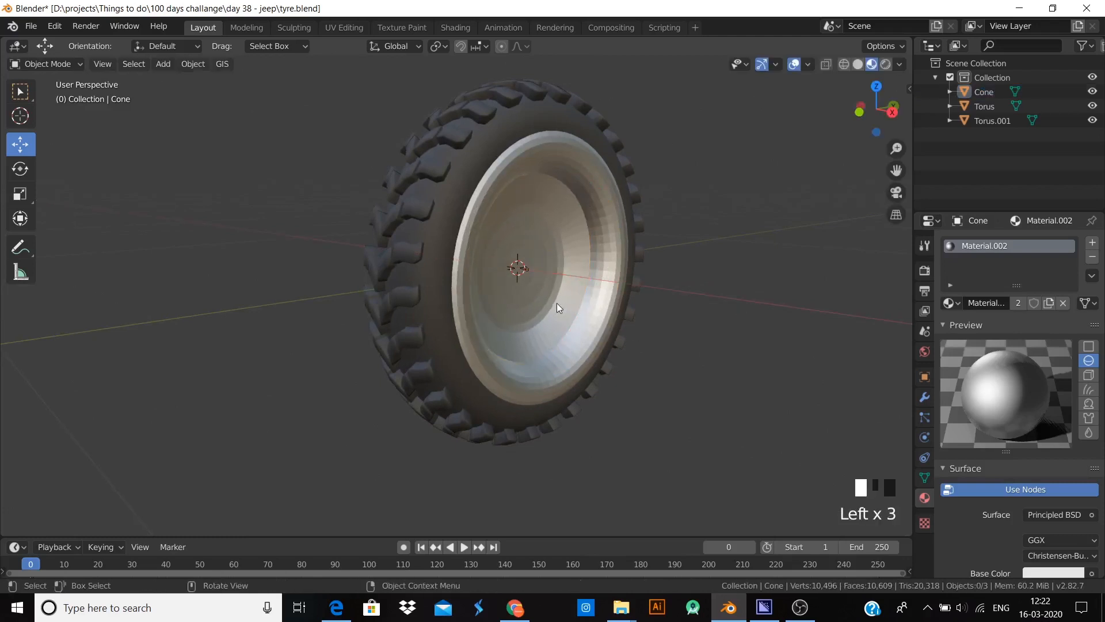
pyautogui.press('KP_3')
pyautogui.press('s')
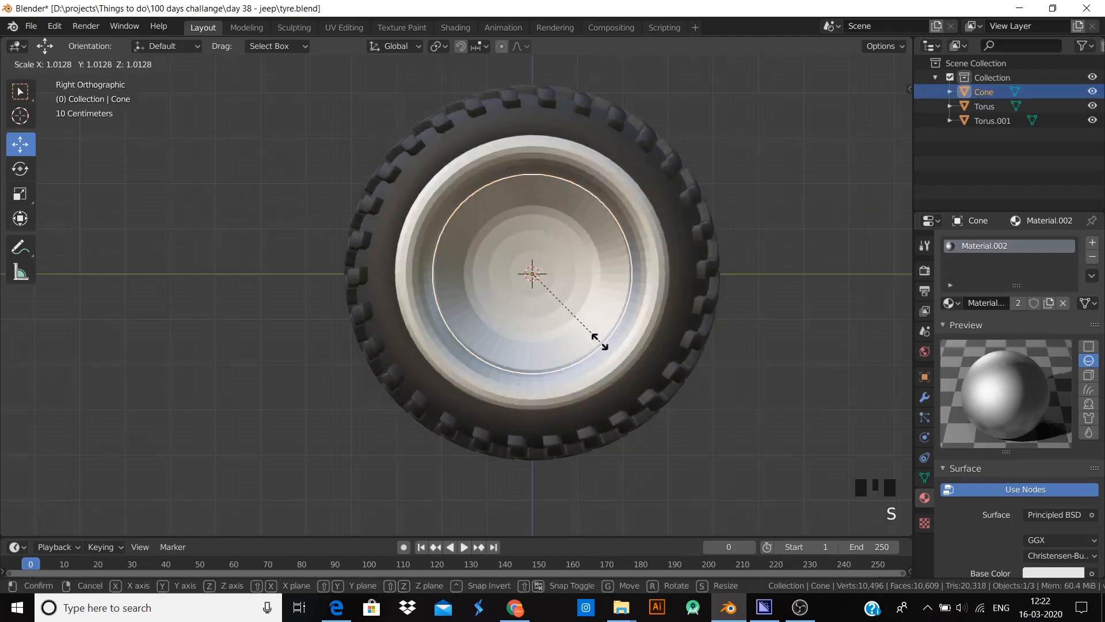
pyautogui.click(603, 343)
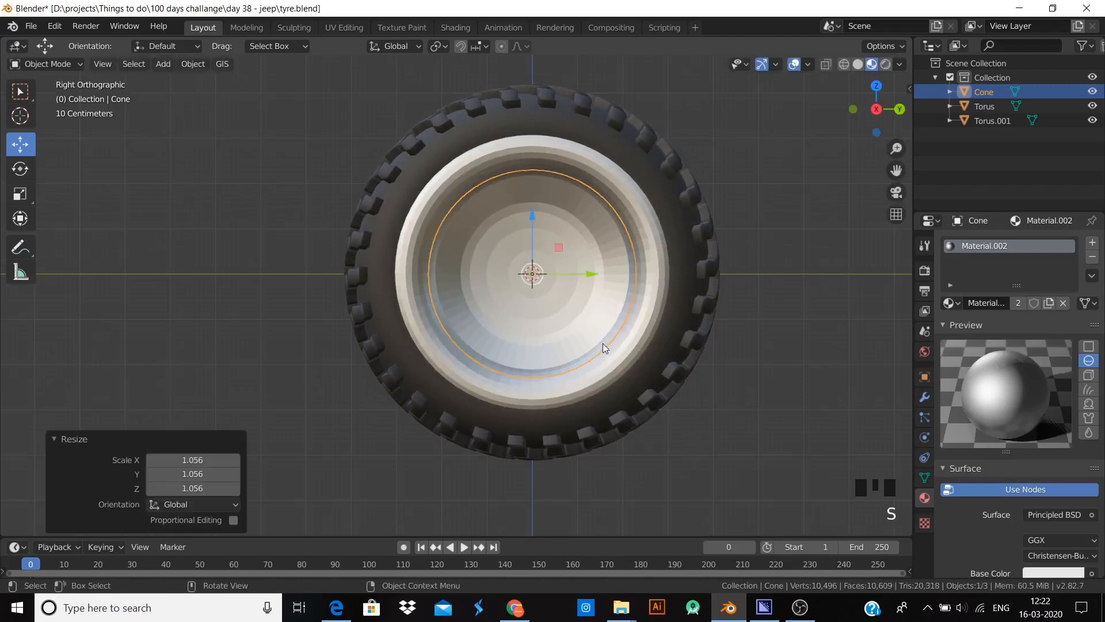
# - Check the disc's placement within the tyre from above and from an angle
pyautogui.press('KP_7')
pyautogui.click(538, 220)
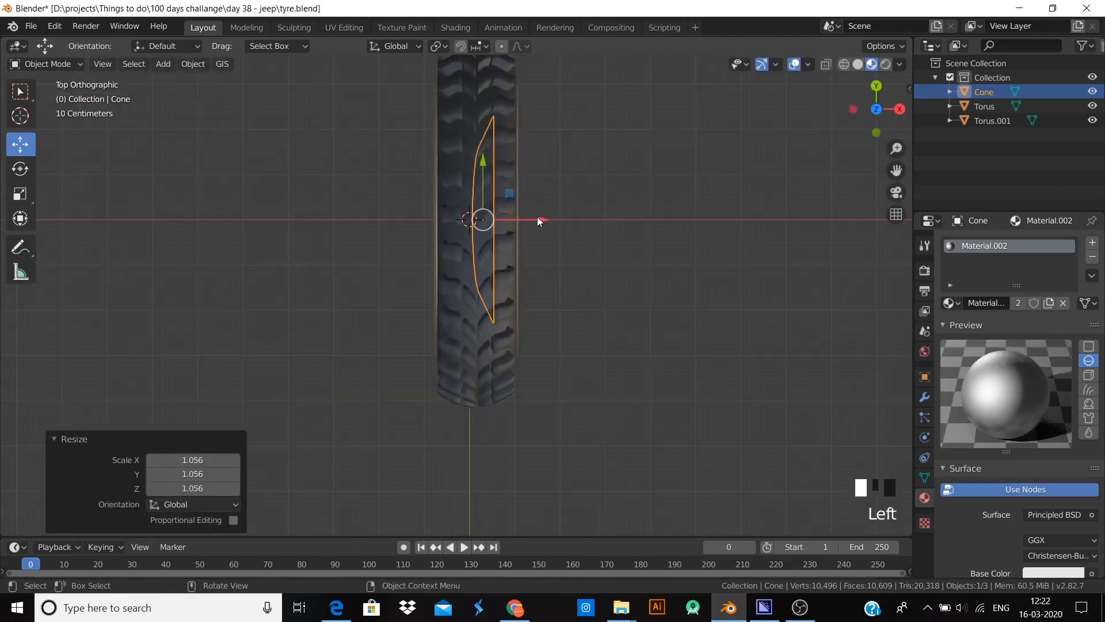
pyautogui.click(723, 342)
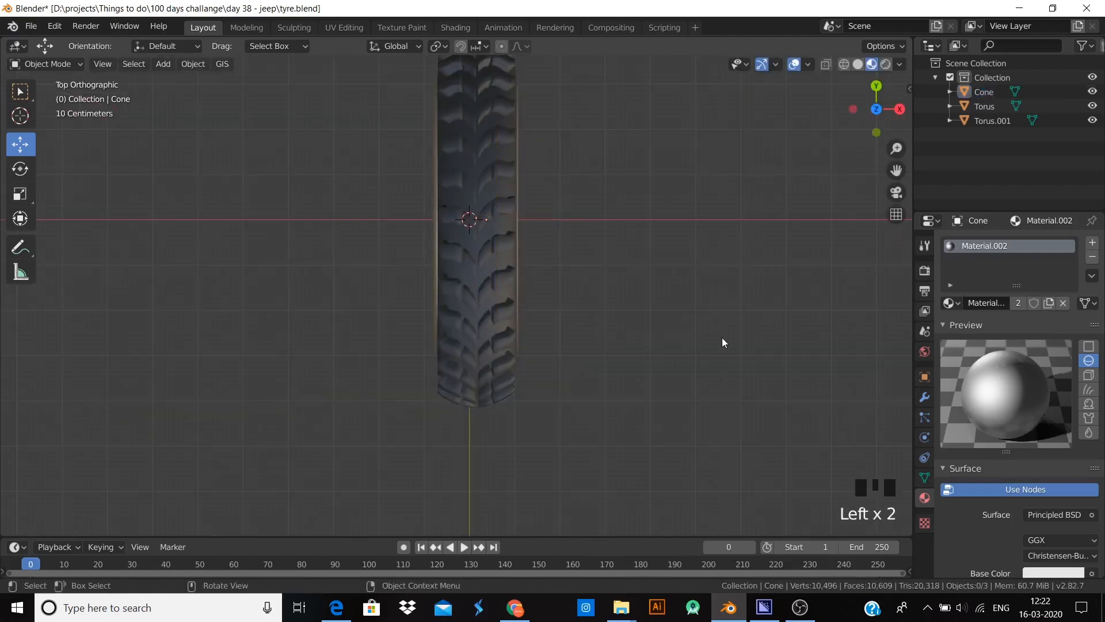
pyautogui.click(722, 338)
pyautogui.moveTo(702, 351); pyautogui.dragTo(623, 367, button='middle')
pyautogui.click(749, 343)
# - Apply smooth shading to the rim
pyautogui.click(465, 322)
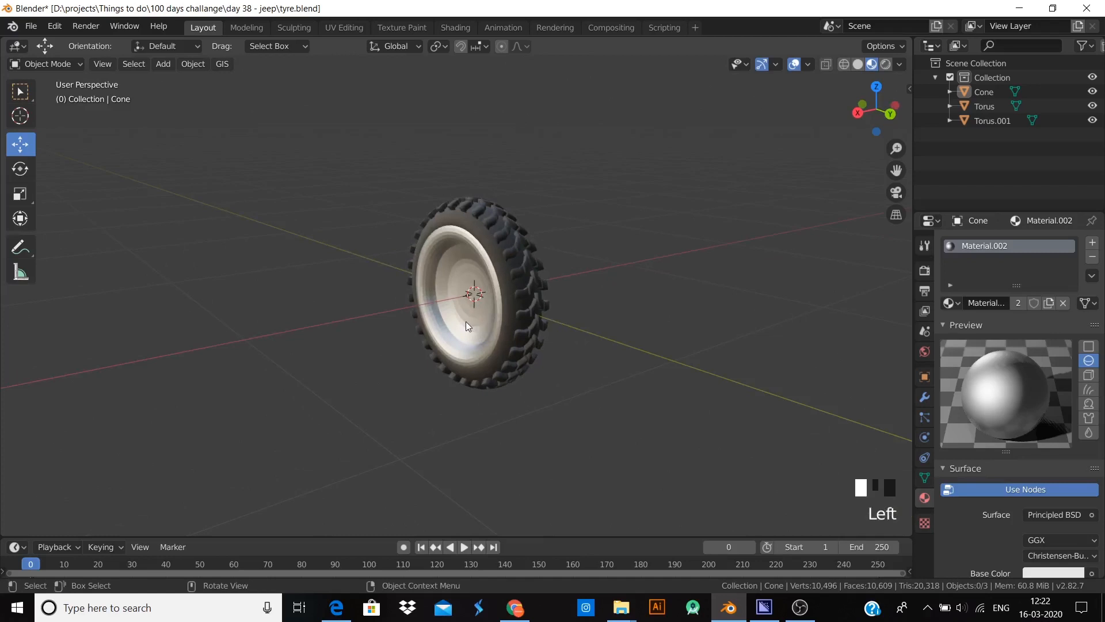
pyautogui.click(451, 350)
pyautogui.rightClick(451, 350)
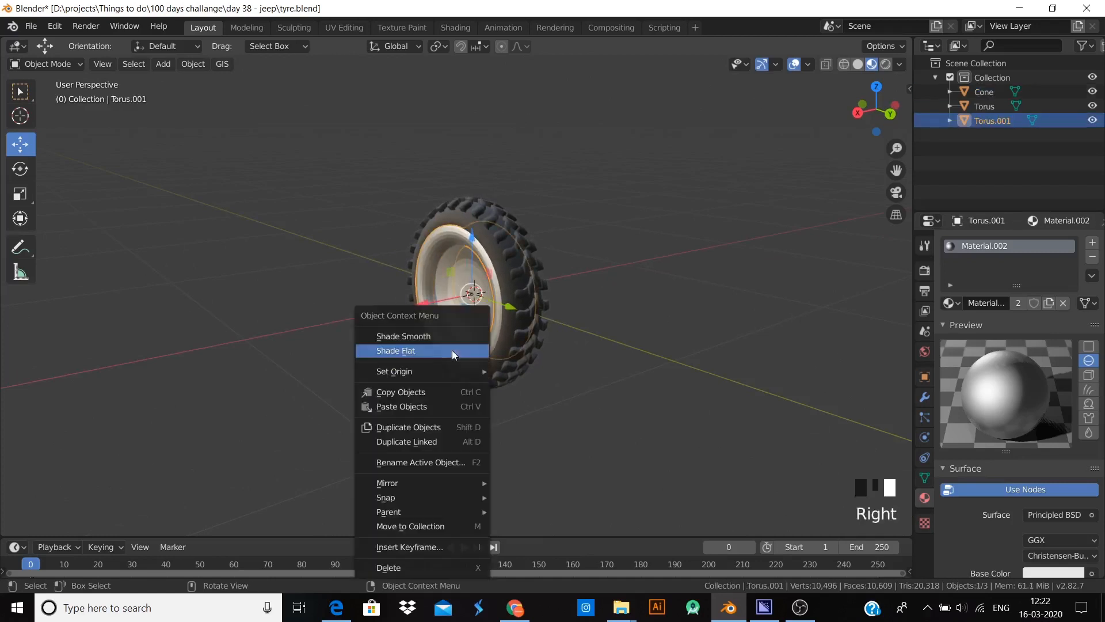
pyautogui.click(451, 342)
pyautogui.scroll(3, 451, 342)
# - Apply smooth shading to the centre disc and check the wheel at an angle
pyautogui.click(450, 342)
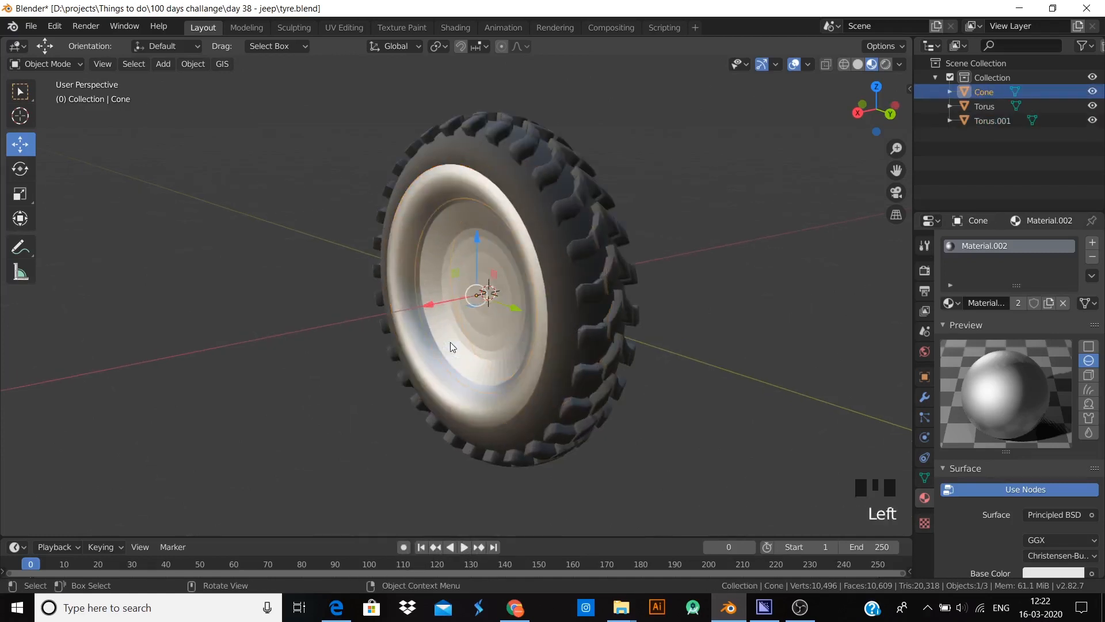
pyautogui.rightClick(450, 342)
pyautogui.click(448, 331)
pyautogui.click(602, 405)
pyautogui.moveTo(568, 431); pyautogui.dragTo(738, 434, button='middle')
pyautogui.scroll(2, 678, 402)
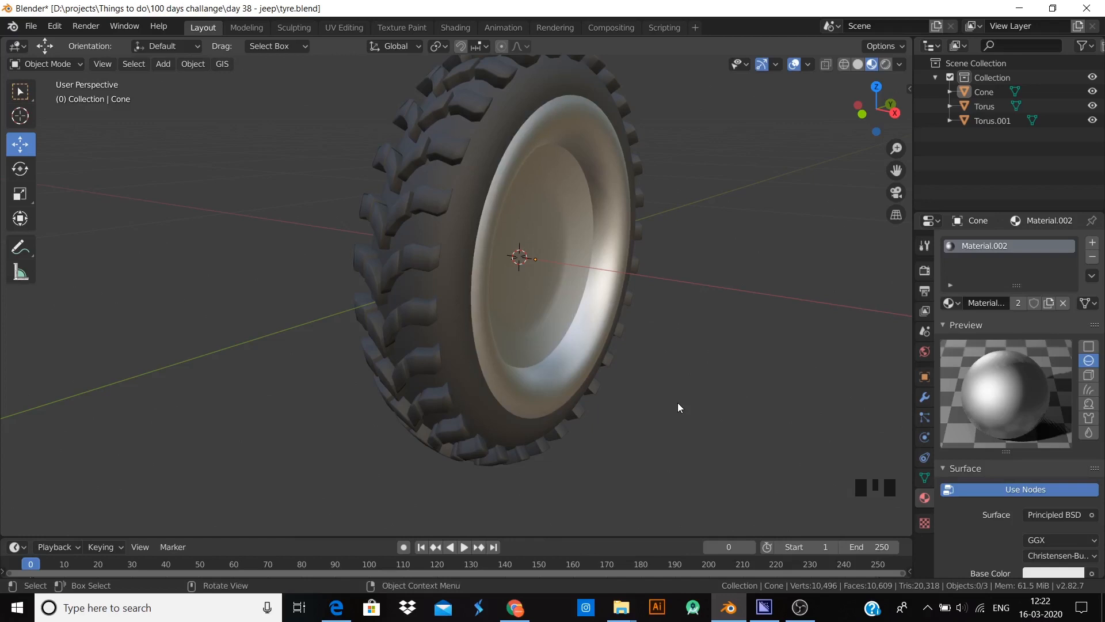
# - Extrude the circle of faces at the centre of the disc inward about 0.026 m along X
pyautogui.click(503, 289)
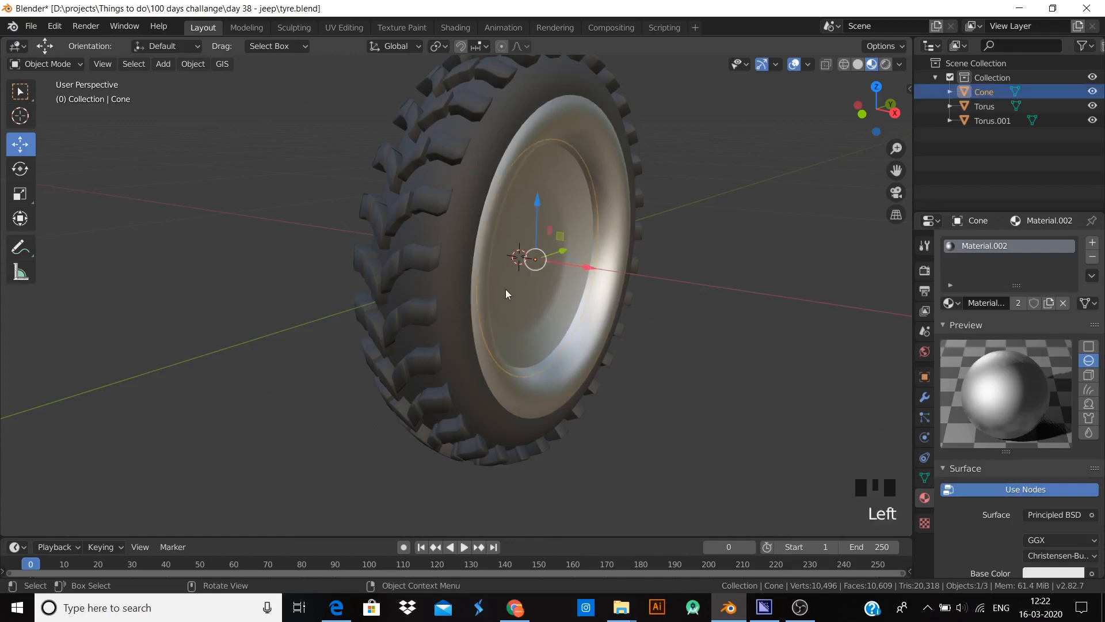
pyautogui.press('KP_3')
pyautogui.press('Tab')
pyautogui.scroll(3, 594, 227)
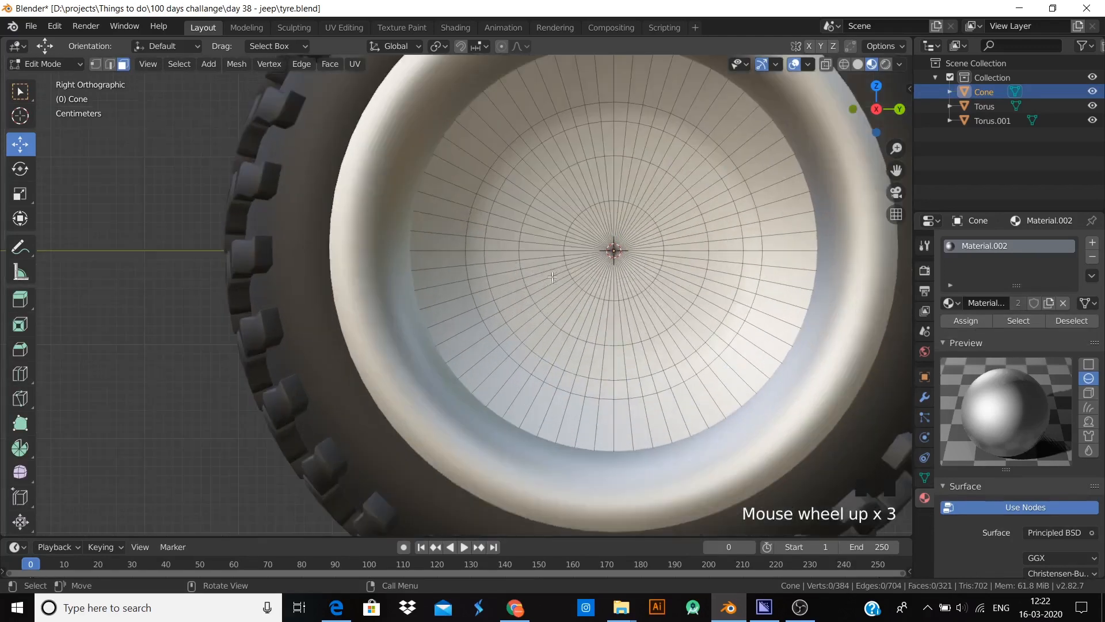
pyautogui.press('c')
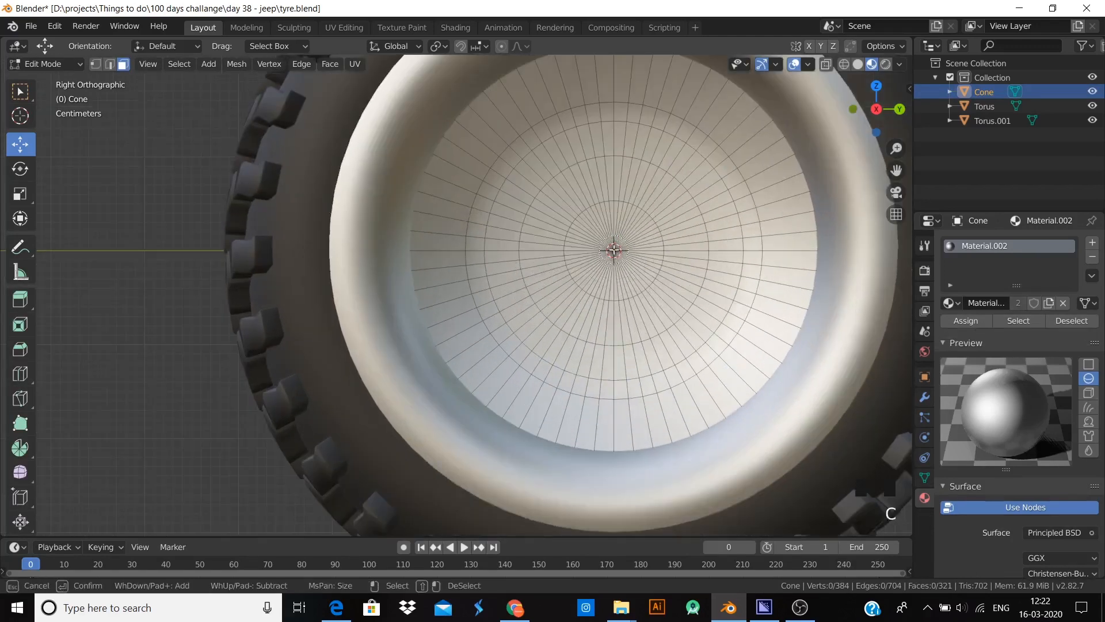
pyautogui.click(614, 249)
pyautogui.rightClick(614, 250)
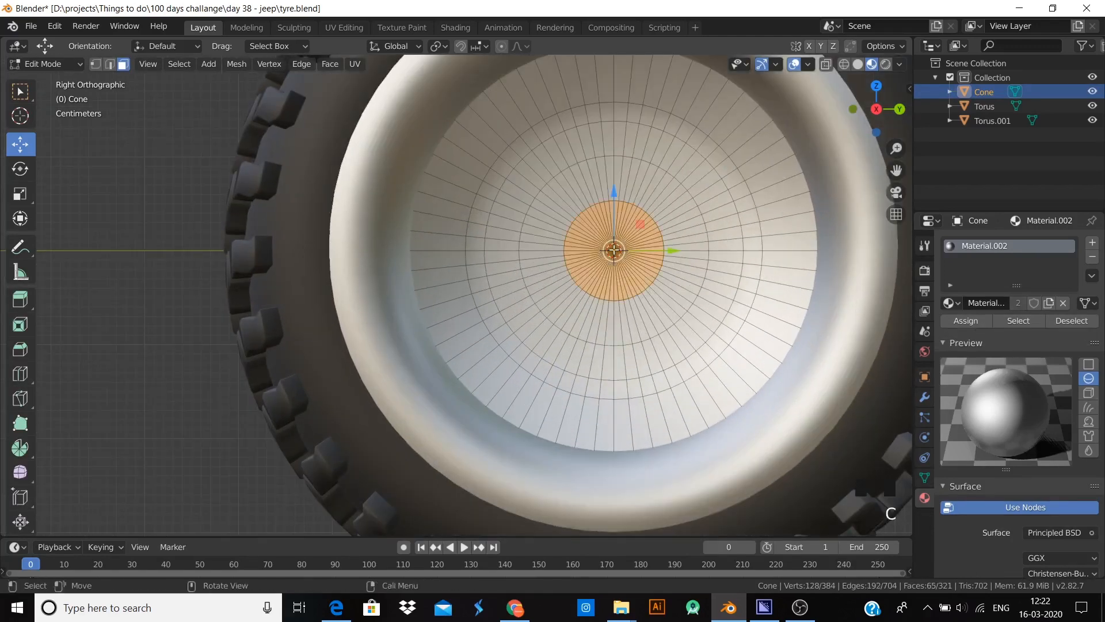
pyautogui.moveTo(613, 250); pyautogui.dragTo(640, 306, button='middle')
pyautogui.press('e')
pyautogui.press('x')
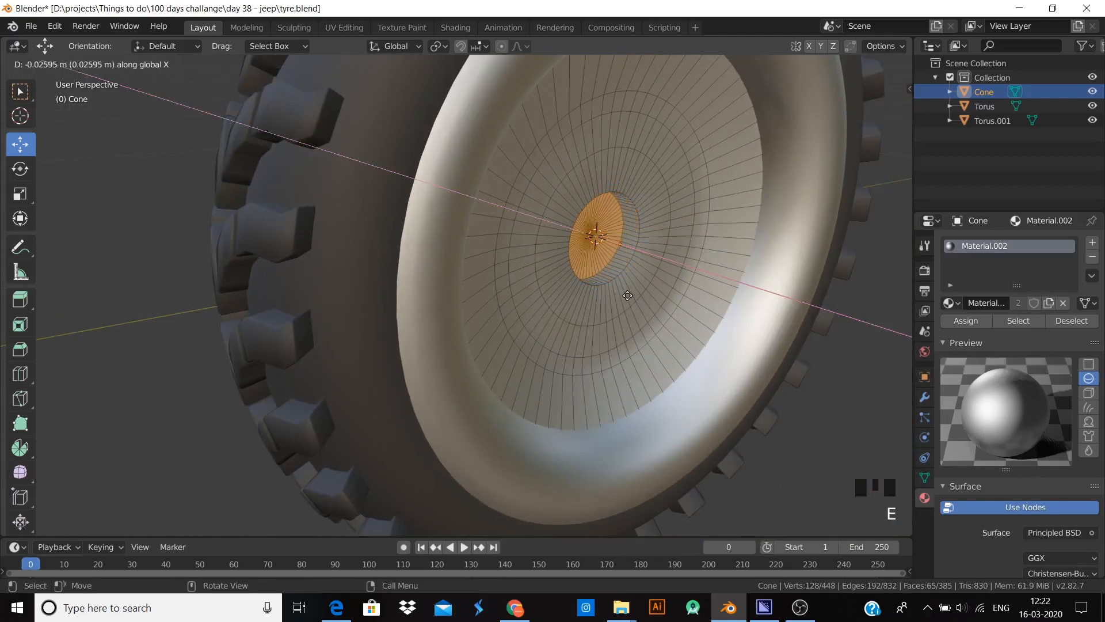
pyautogui.click(628, 295)
pyautogui.press('Tab')
# - Switch the viewport to Solid shading and apply flat shading to the centre disc
pyautogui.press('z')
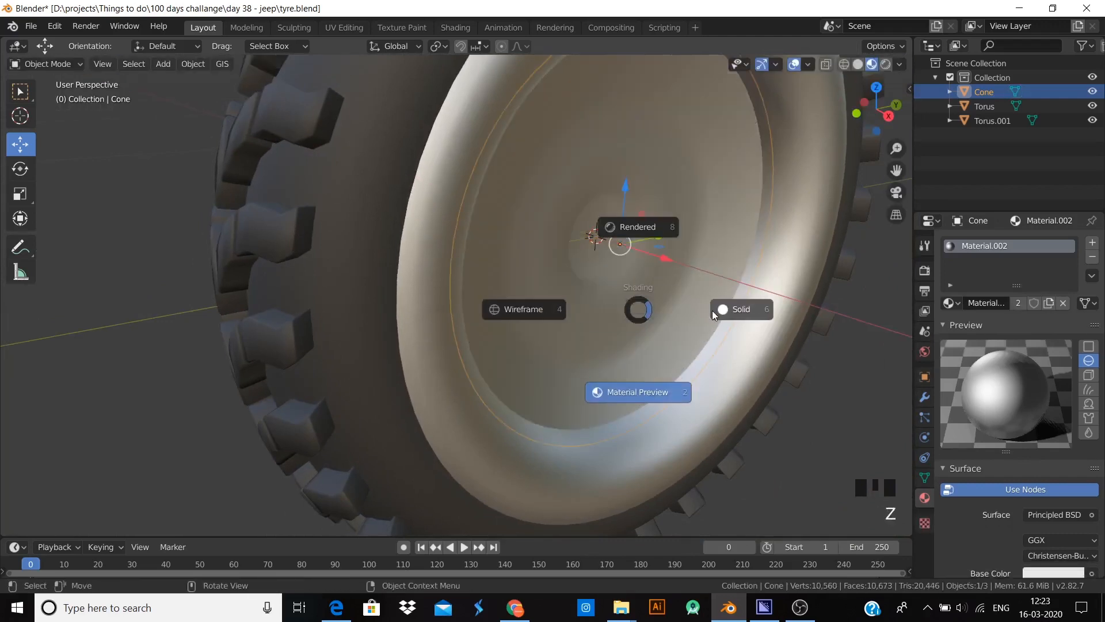
pyautogui.click(712, 310)
pyautogui.rightClick(668, 297)
pyautogui.click(669, 297)
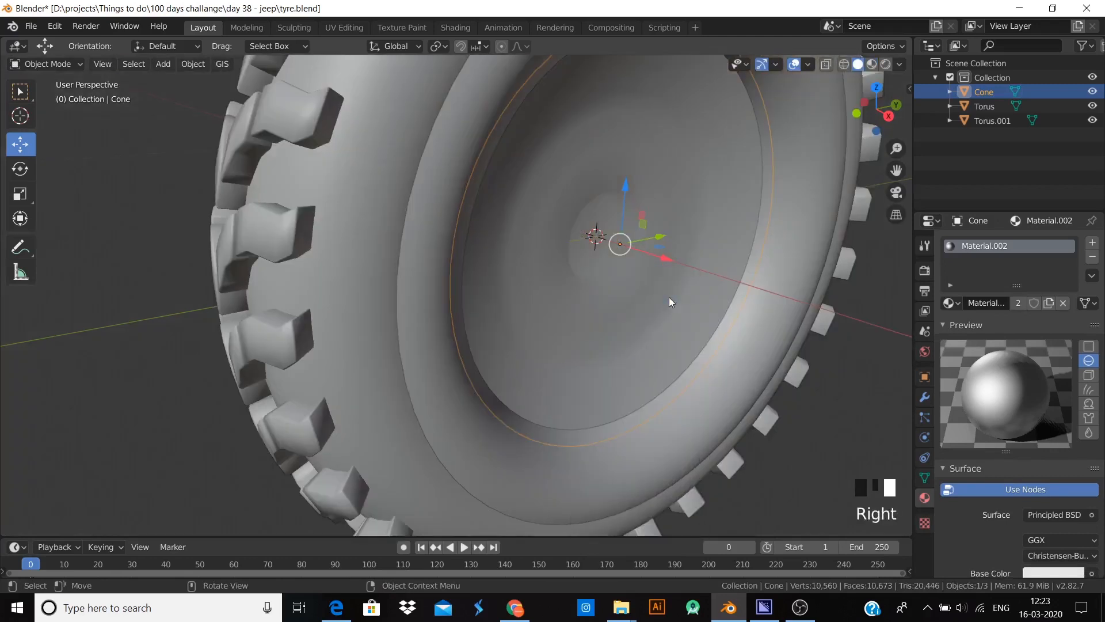
pyautogui.rightClick(669, 297)
pyautogui.click(684, 319)
# - Apply flat shading to the rim and return the viewport to Material Preview
pyautogui.click(719, 354)
pyautogui.rightClick(724, 357)
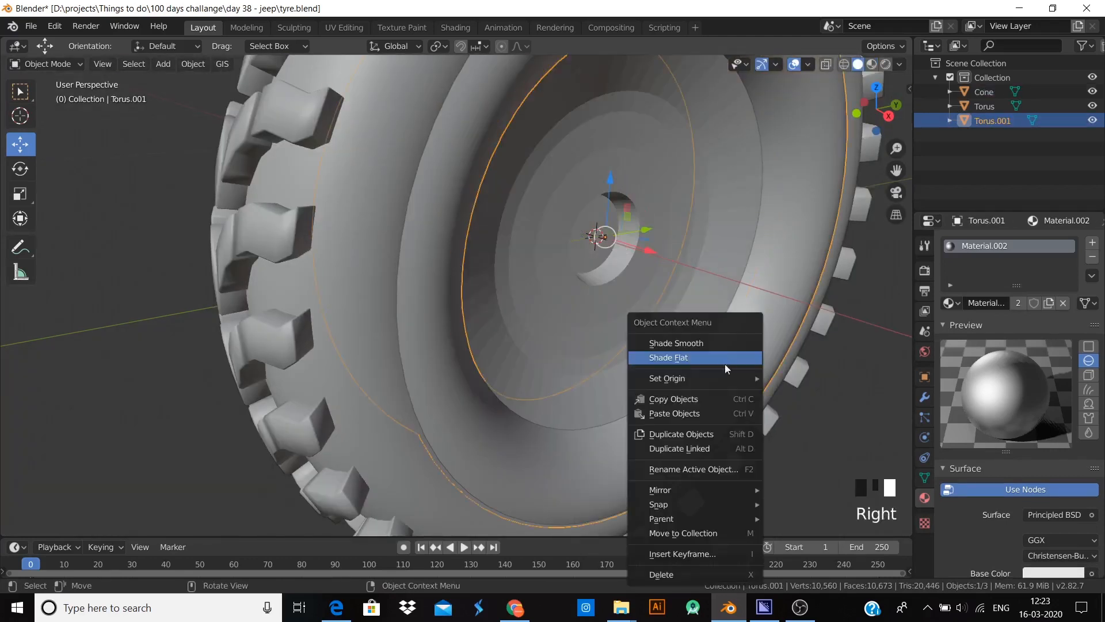
pyautogui.click(716, 354)
pyautogui.press('z')
pyautogui.click(717, 437)
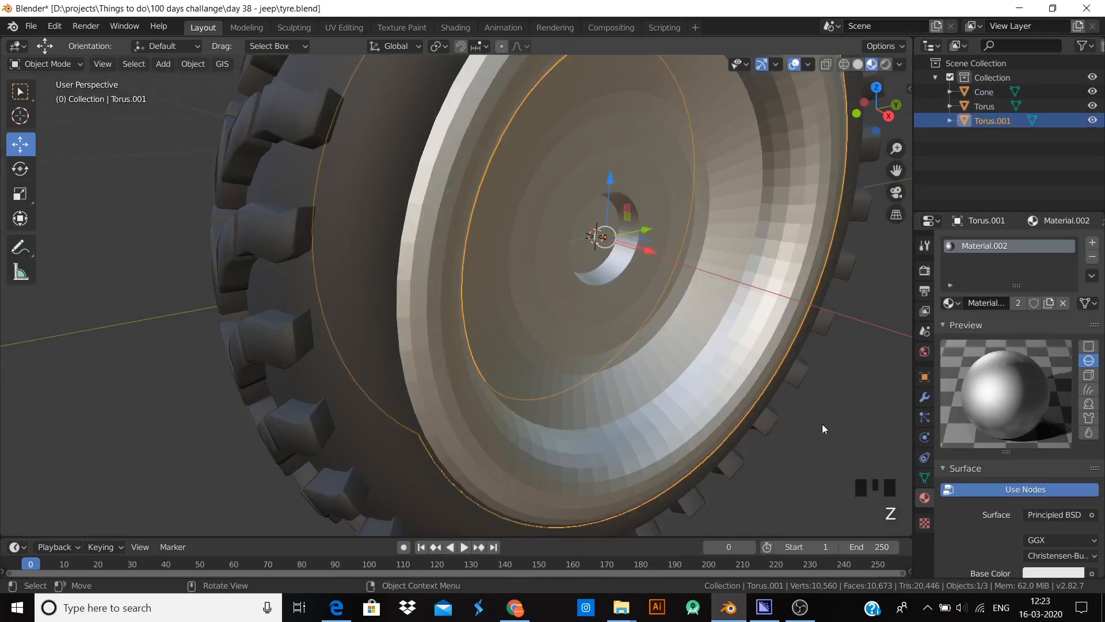
pyautogui.click(862, 412)
pyautogui.moveTo(862, 412); pyautogui.dragTo(692, 381, button='middle')
pyautogui.scroll(-3, 685, 386)
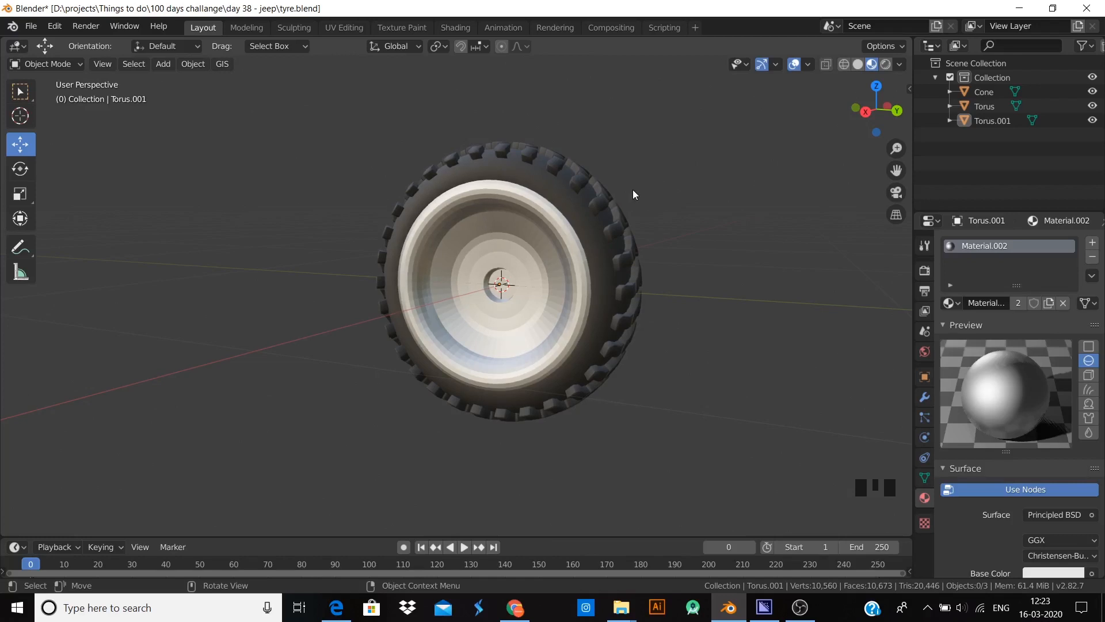
# - Join the centre disc, the rim and the tyre into one object, with the tyre as the active object
pyautogui.moveTo(603, 208); pyautogui.dragTo(712, 214, button='middle')
pyautogui.scroll(2, 552, 267)
pyautogui.click(565, 288)
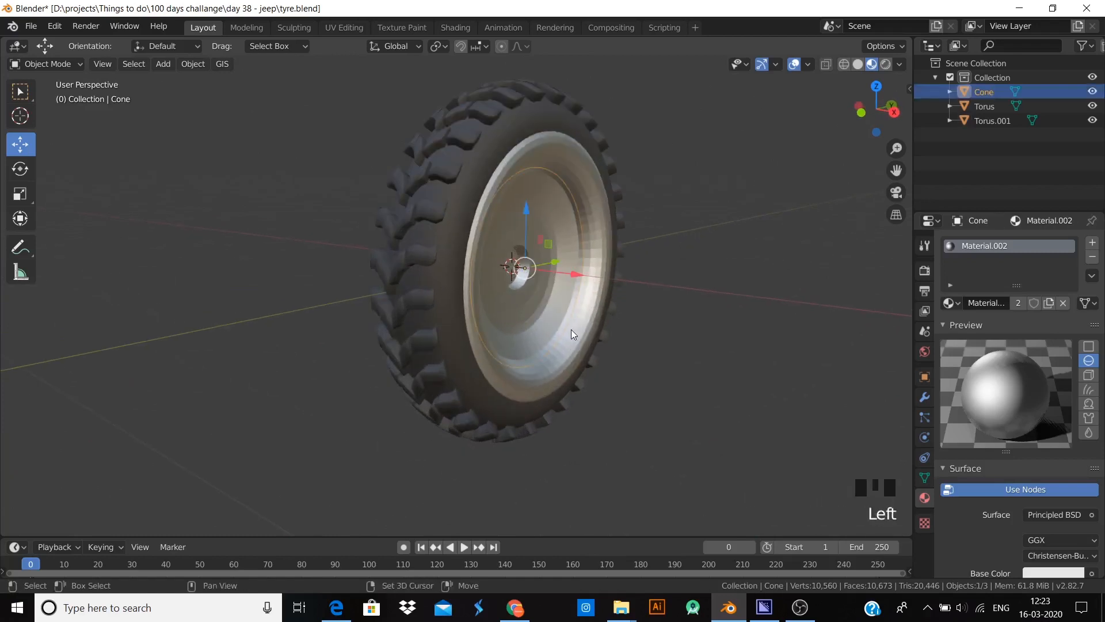
pyautogui.keyDown('shift'); pyautogui.click(578, 367); pyautogui.keyUp('shift')
pyautogui.keyDown('shift'); pyautogui.click(526, 105); pyautogui.keyUp('shift')
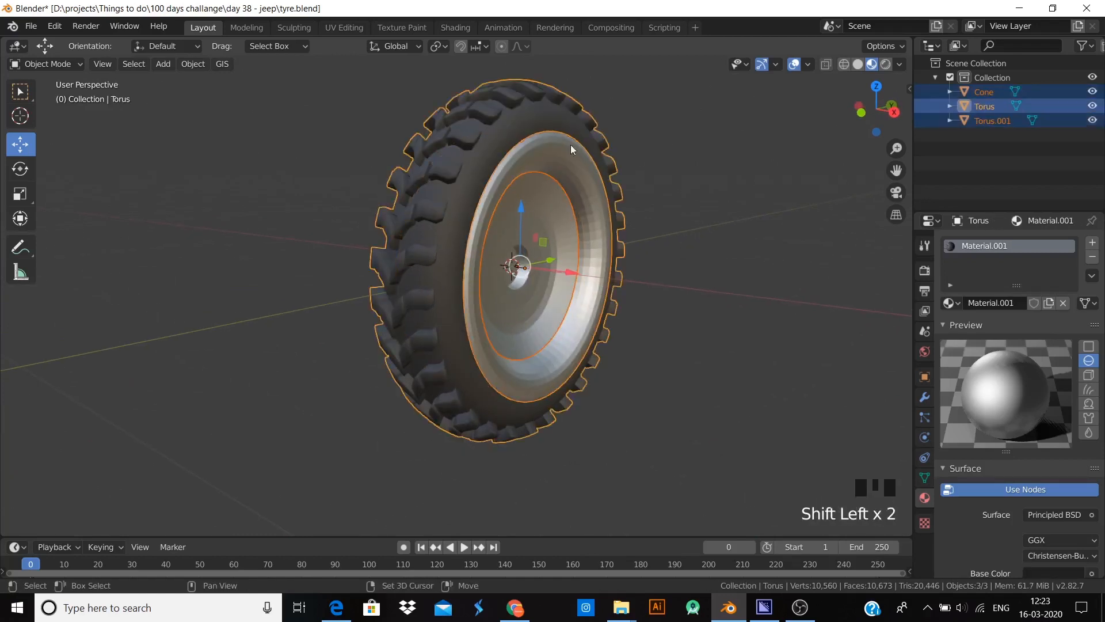
pyautogui.hotkey('ctrl', 'j')
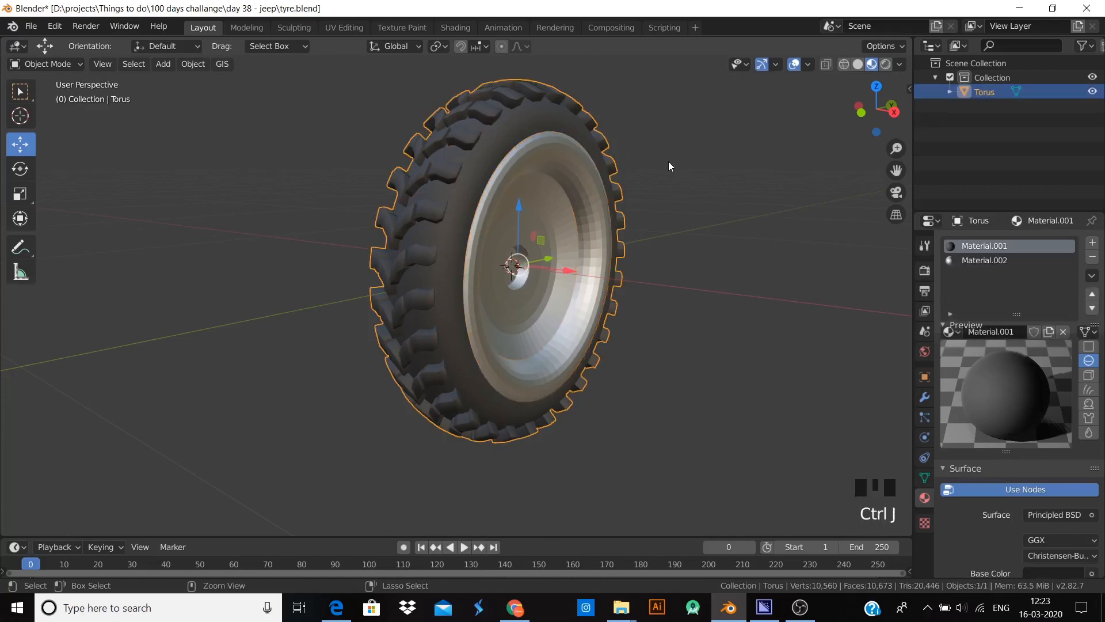
# - Try smooth shading on the whole joined wheel
pyautogui.click(717, 195)
pyautogui.moveTo(717, 195); pyautogui.dragTo(585, 237, button='middle')
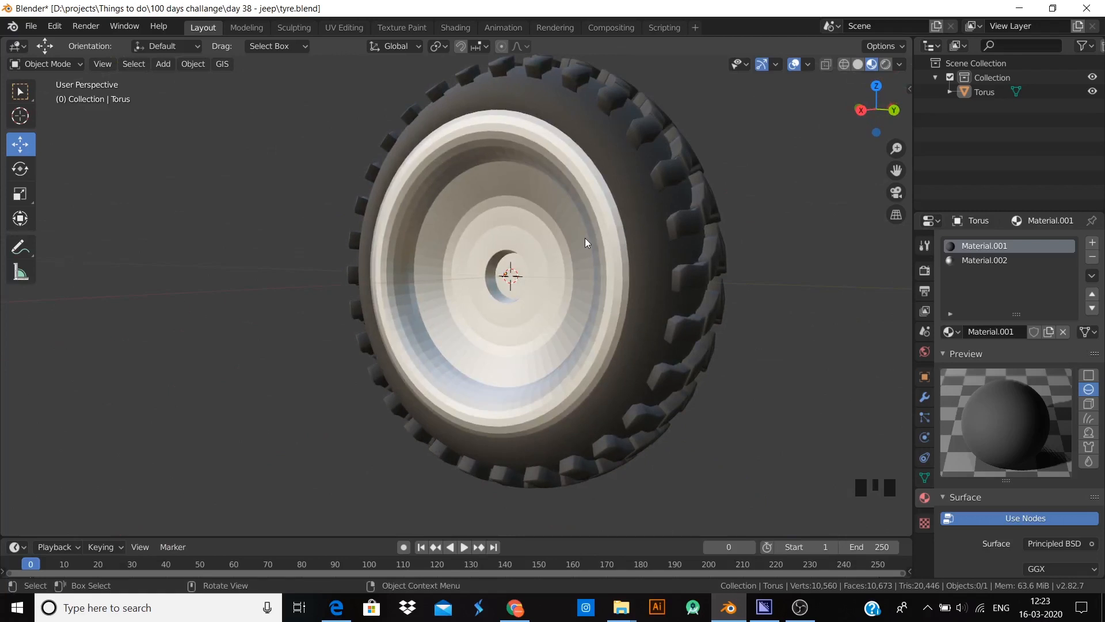
pyautogui.click(568, 240)
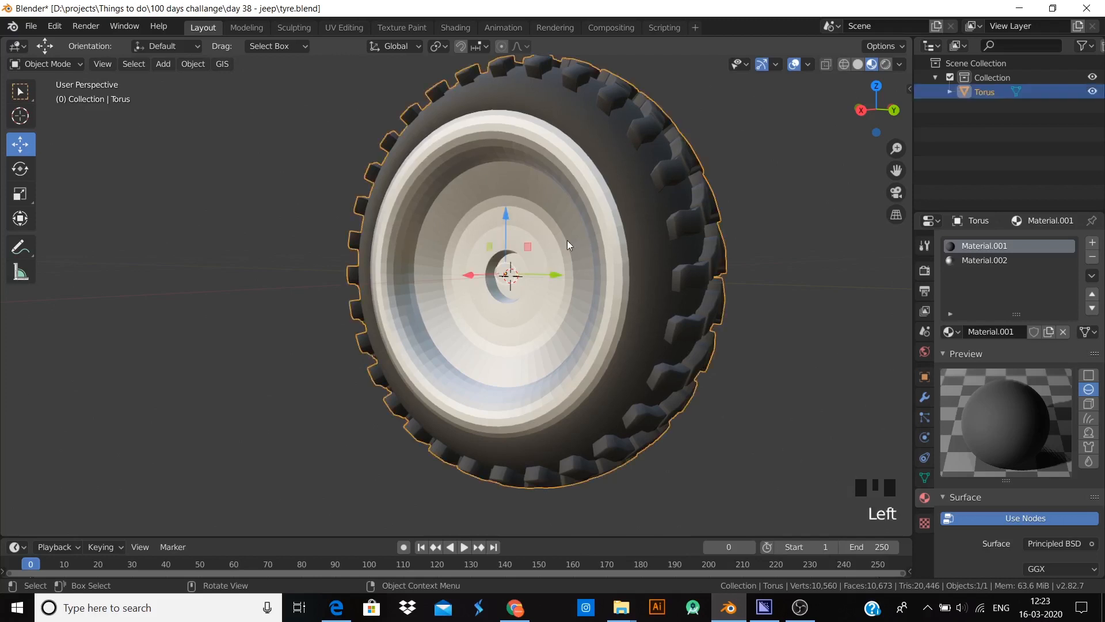
pyautogui.rightClick(568, 240)
pyautogui.click(568, 229)
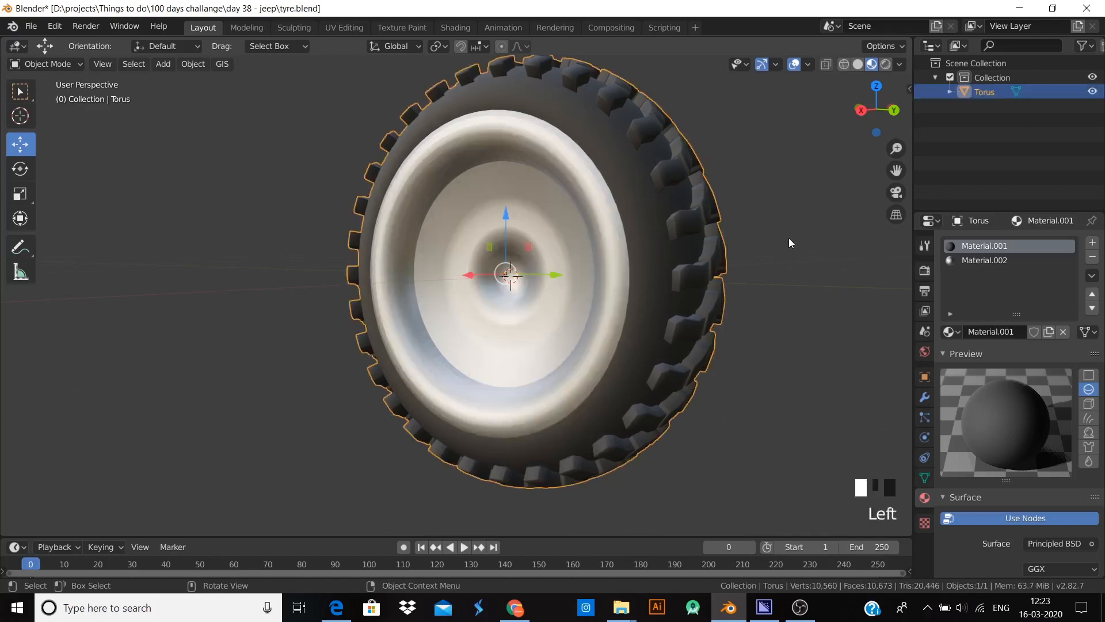
pyautogui.click(789, 237)
# - Apply flat shading to the whole joined wheel
pyautogui.rightClick(572, 259)
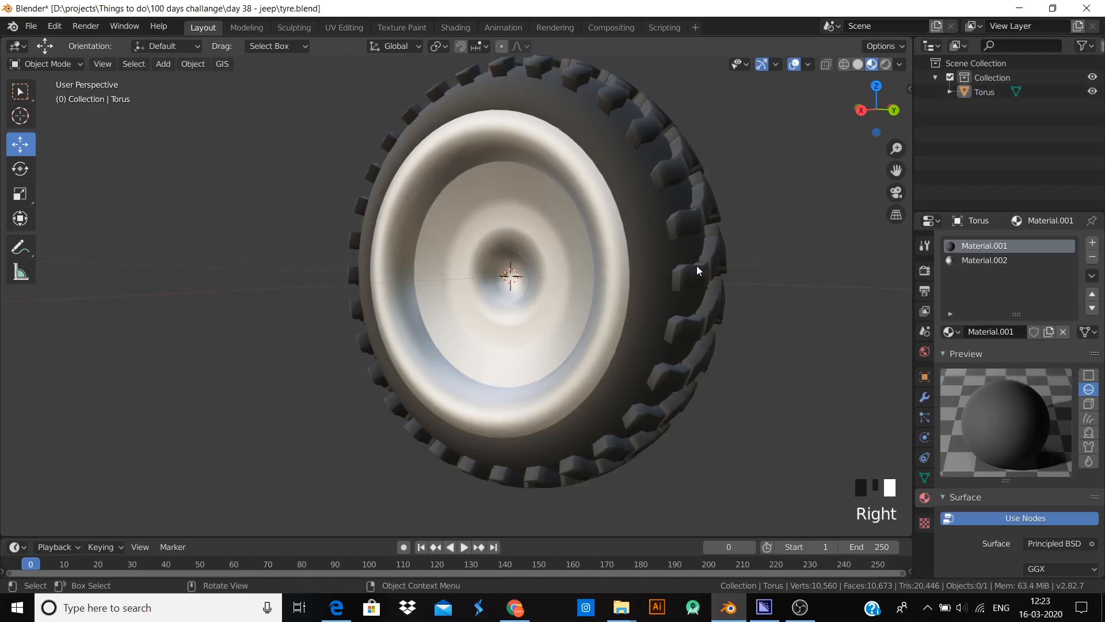
pyautogui.click(642, 265)
pyautogui.rightClick(642, 270)
pyautogui.click(639, 267)
pyautogui.click(783, 264)
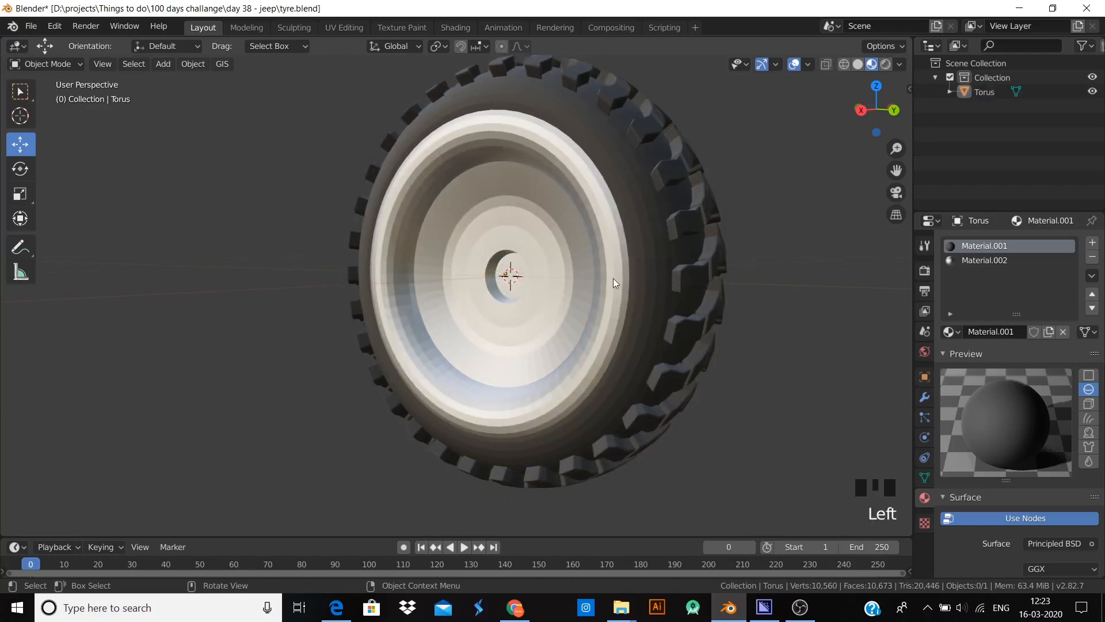
# - Examine the joined wheel's orientation from the front, from the right side and at an angle
pyautogui.moveTo(584, 281); pyautogui.dragTo(529, 333, button='middle')
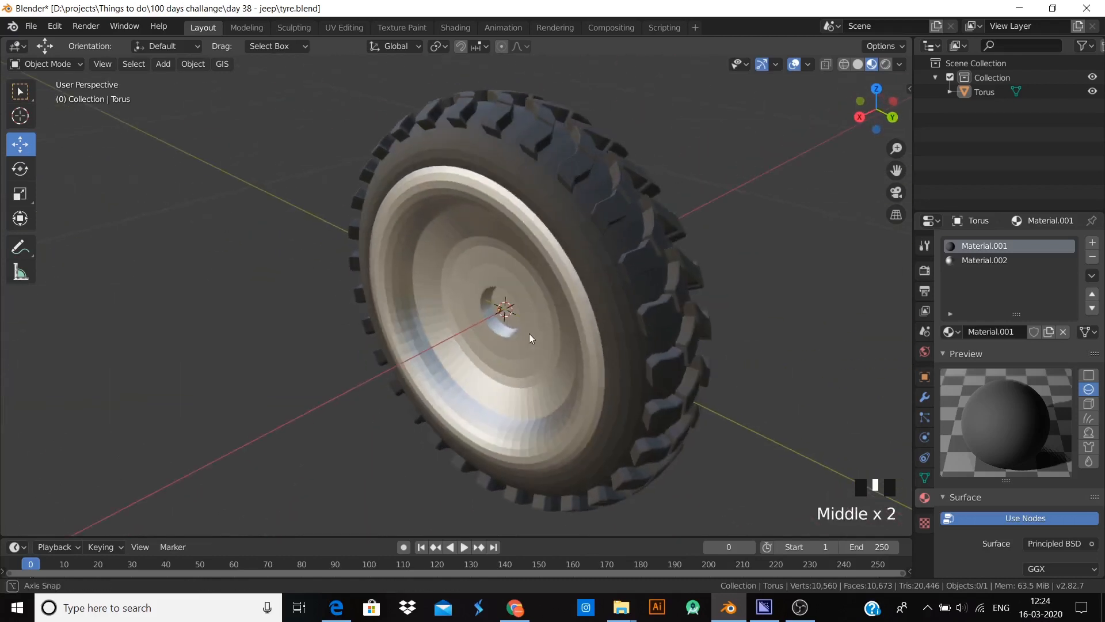
pyautogui.click(529, 332)
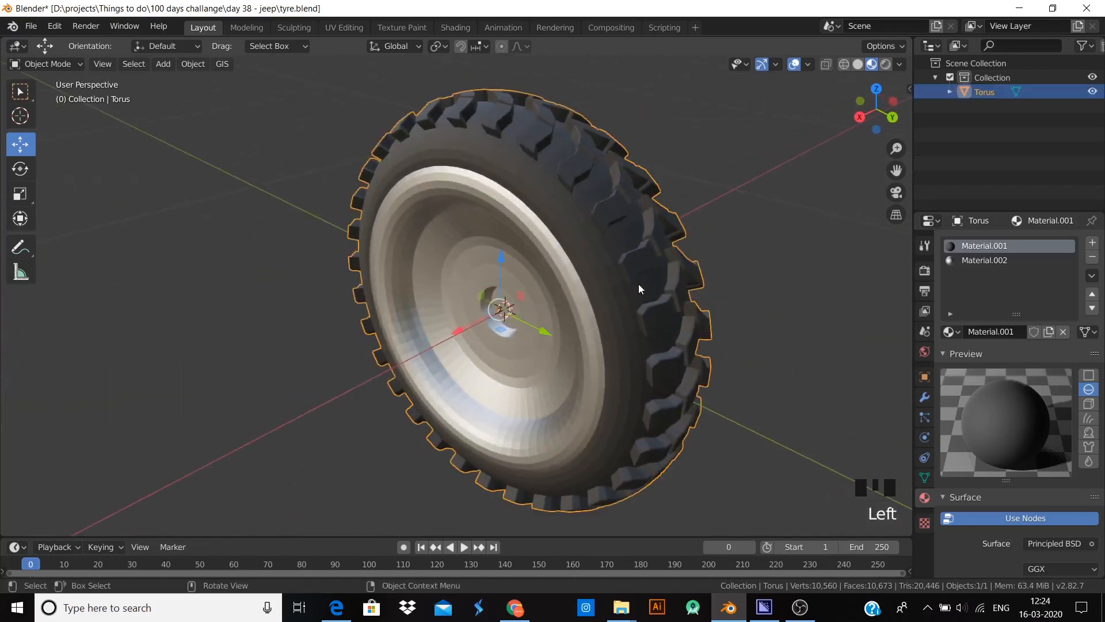
pyautogui.press('KP_3')
pyautogui.press('KP_1')
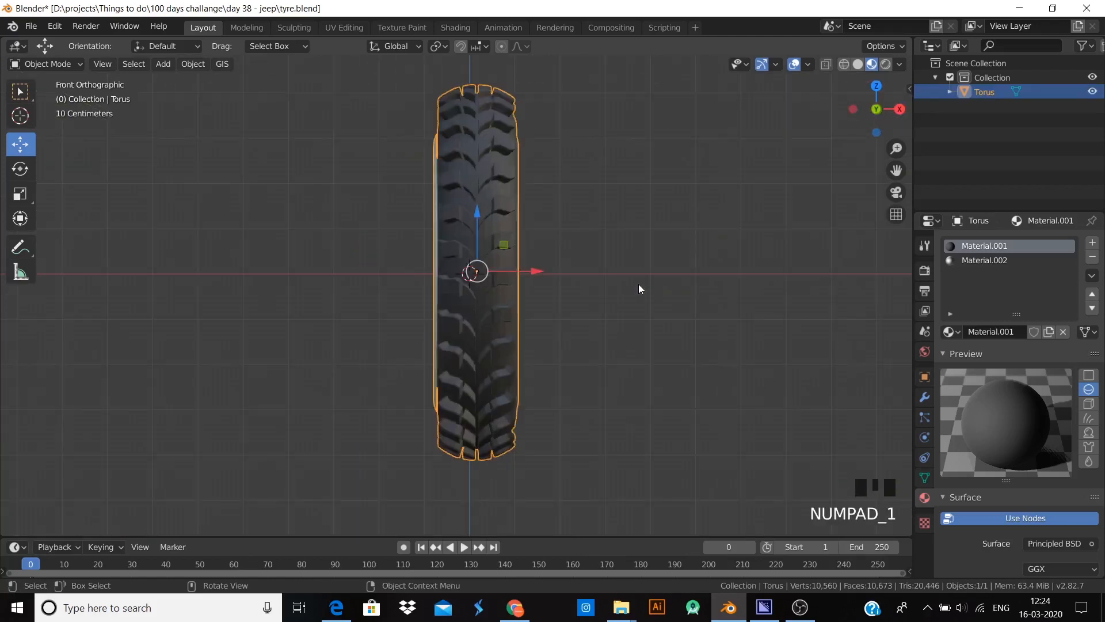
pyautogui.scroll(-2, 639, 286)
pyautogui.click(536, 328)
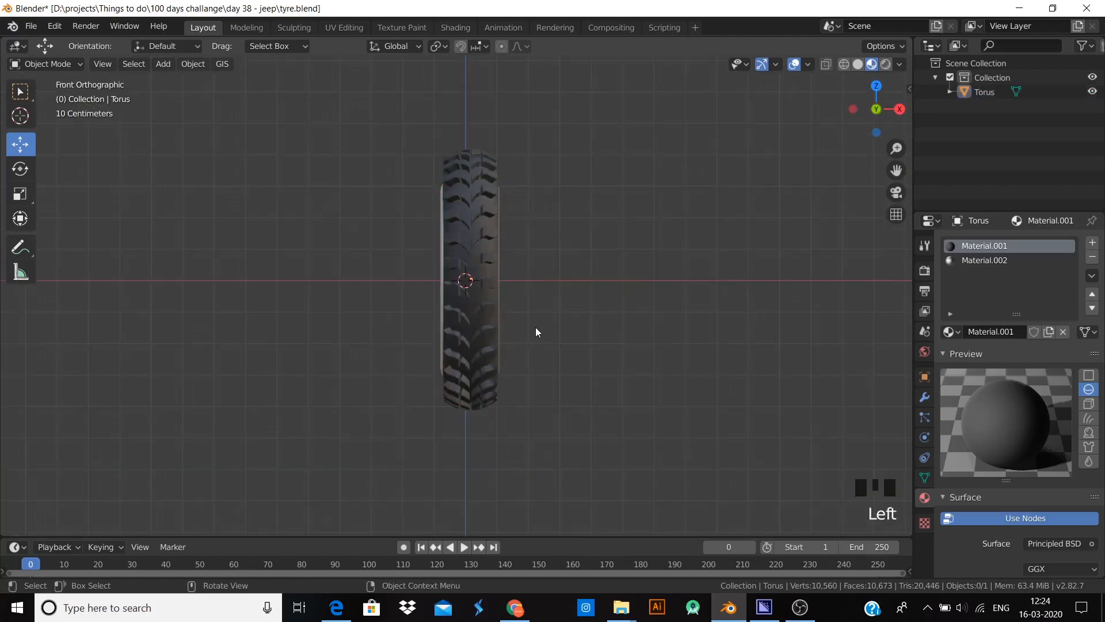
pyautogui.moveTo(535, 332); pyautogui.dragTo(333, 345, button='middle')
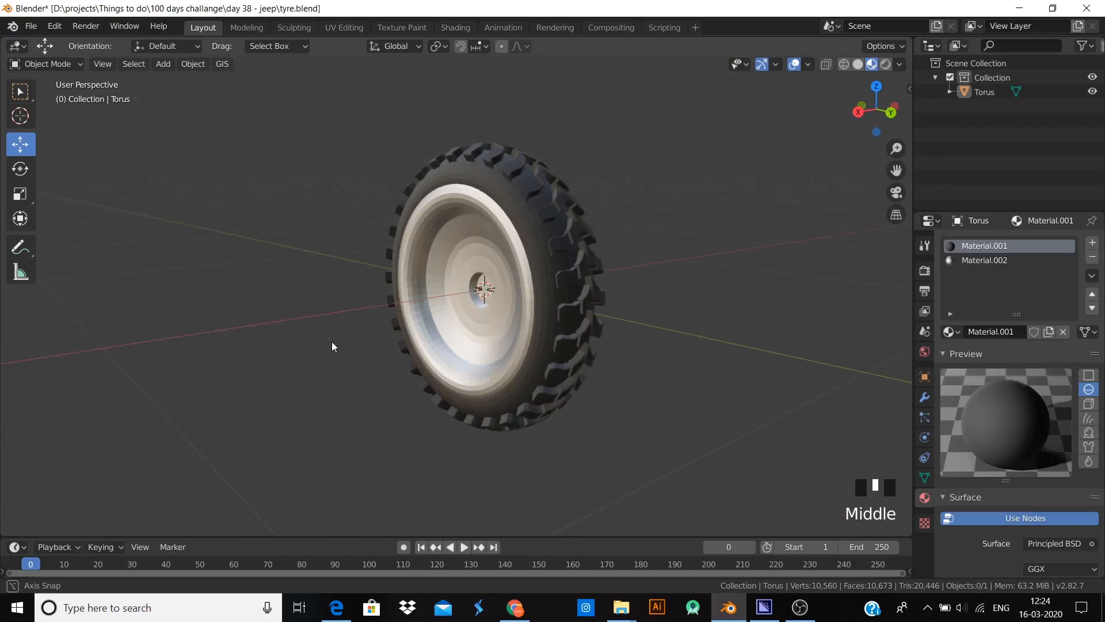
pyautogui.click(424, 335)
pyautogui.press('KP_0')
pyautogui.press('KP_1')
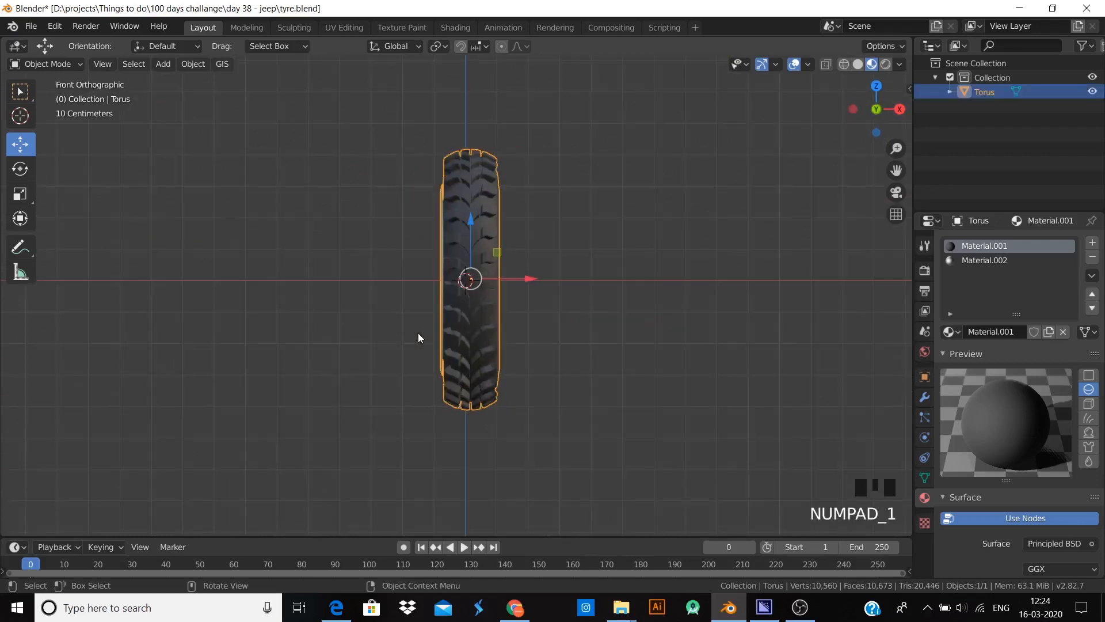
pyautogui.press('KP_3')
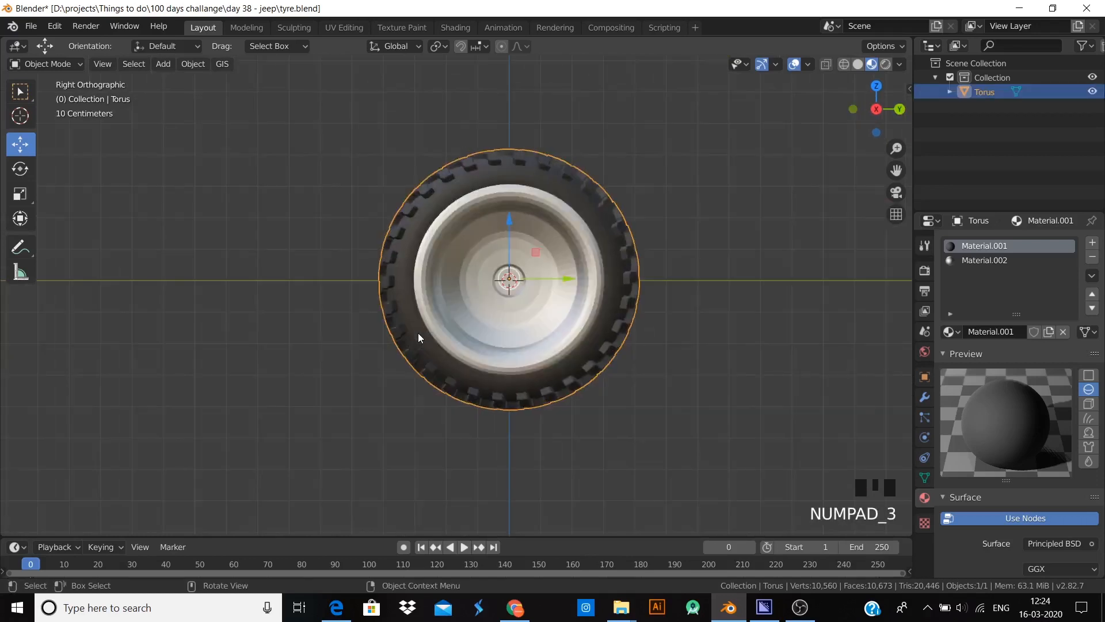
# - Rotate the wheel 90° about the global Z axis, followed by a further 180° about Z
pyautogui.press('KP_1')
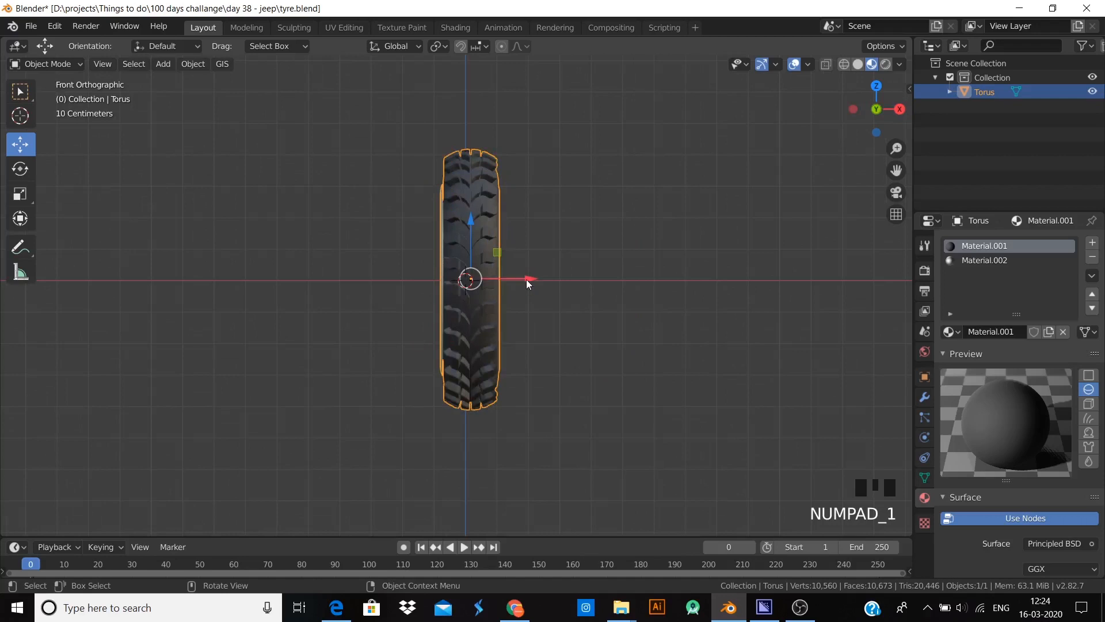
pyautogui.write('r')
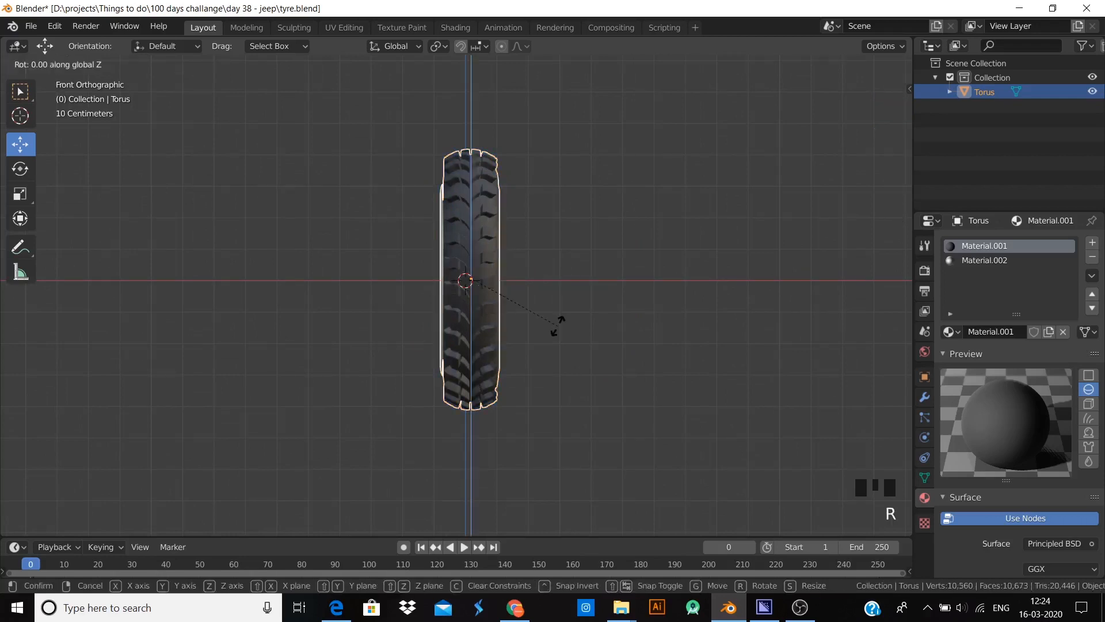
pyautogui.write('90')
pyautogui.press('Return')
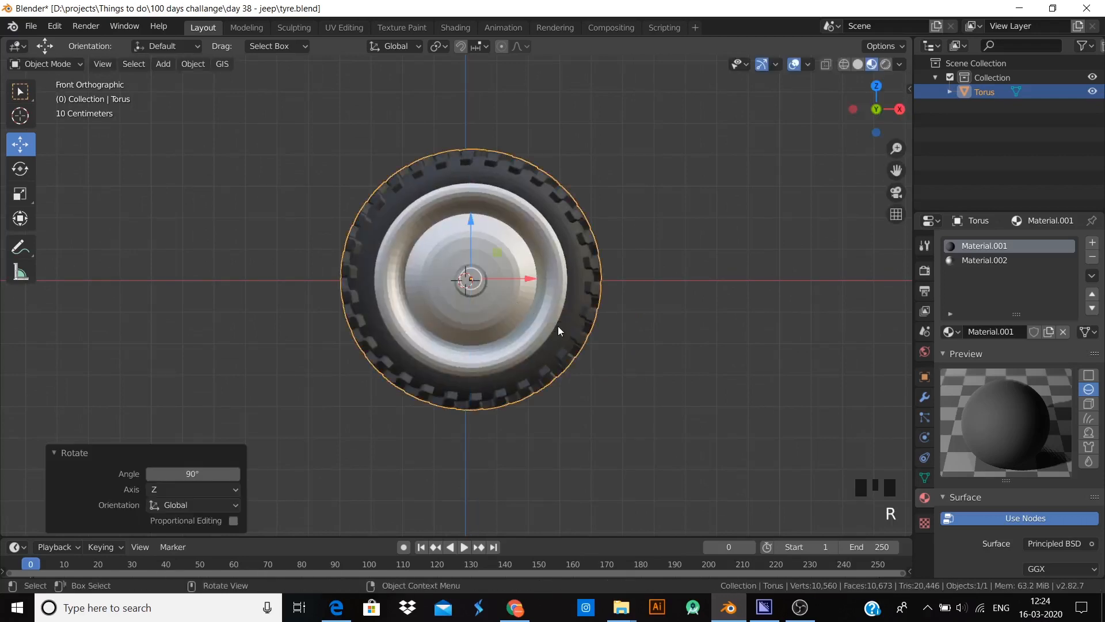
pyautogui.moveTo(558, 326); pyautogui.dragTo(427, 333, button='middle')
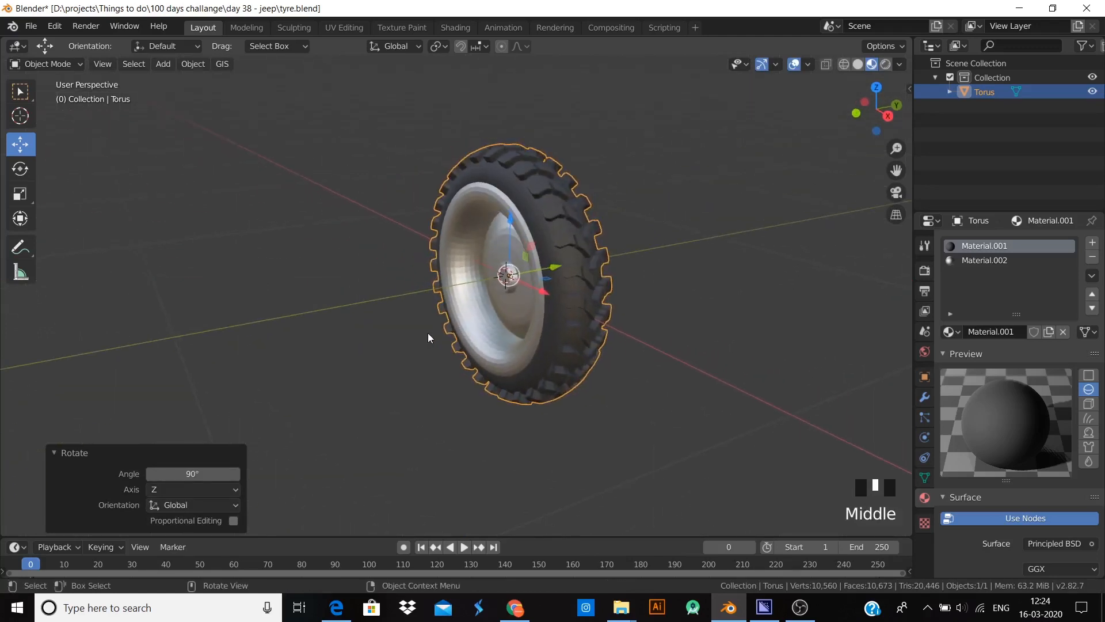
pyautogui.write('r180')
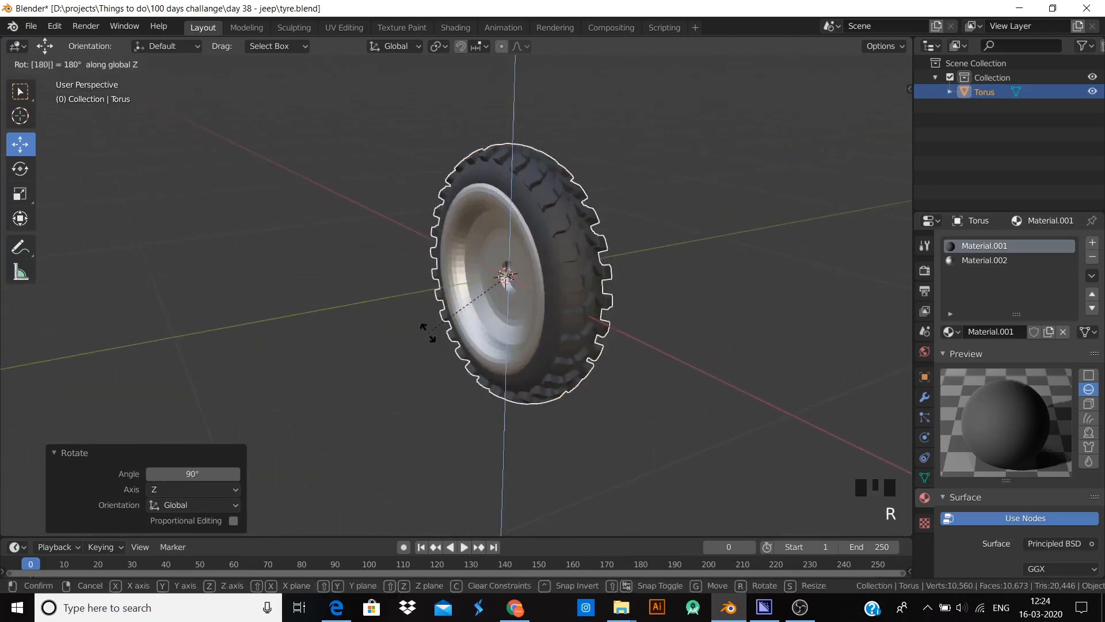
pyautogui.press('Return')
# - Move the wheel along the negative Y axis, away from the world origin, in the right side view
pyautogui.press('KP_3')
pyautogui.scroll(-3, 540, 256)
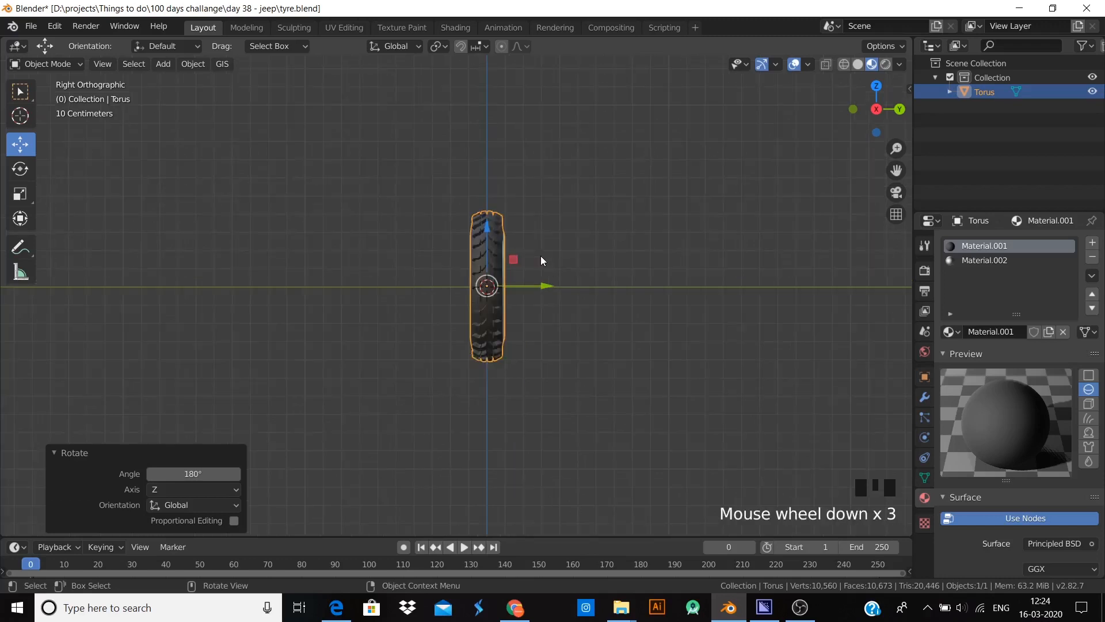
pyautogui.moveTo(526, 288); pyautogui.dragTo(449, 295)
pyautogui.click(444, 331)
pyautogui.scroll(-2, 444, 331)
pyautogui.click(389, 311)
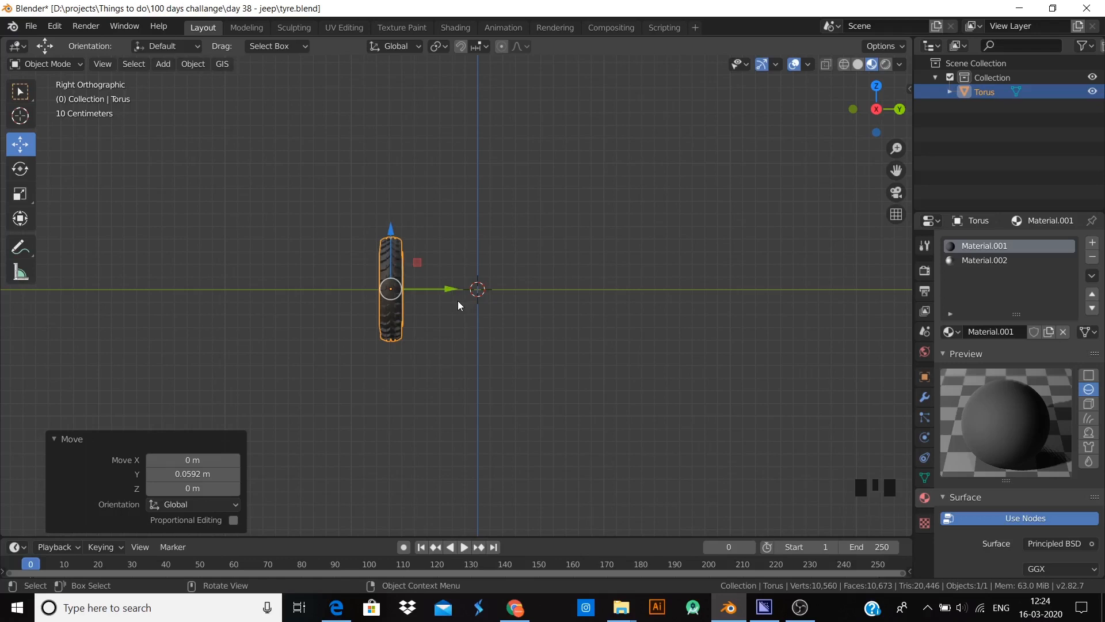
# - Duplicate the wheel 1.28 m along Y and rotate the copy 180° about the Z axis
pyautogui.scroll(2, 484, 334)
pyautogui.hotkey('shift', 'd')
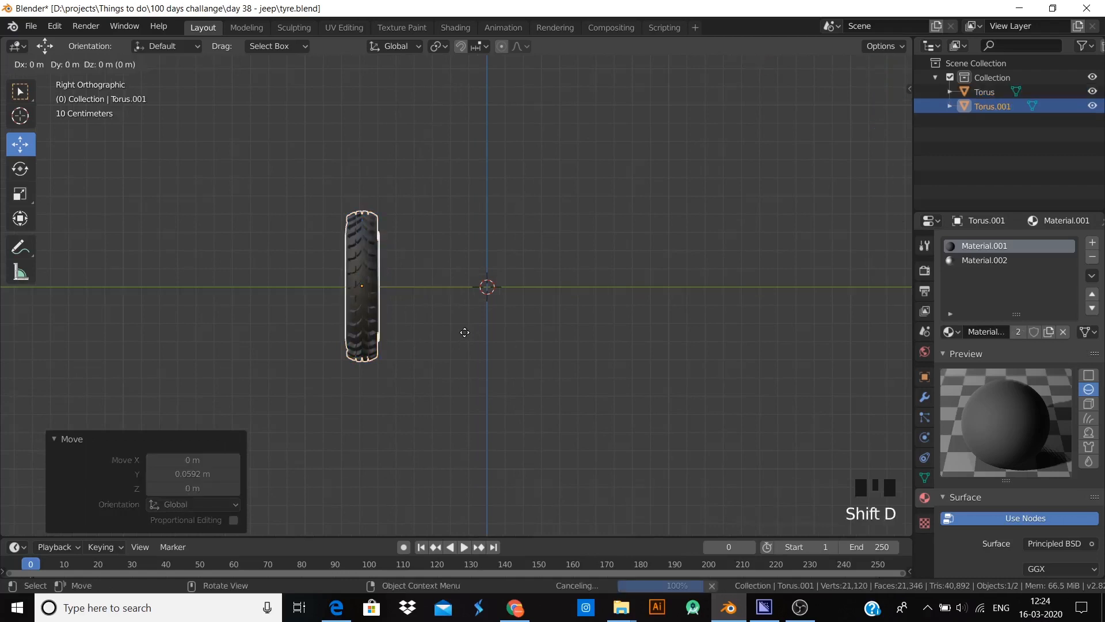
pyautogui.write('rz')
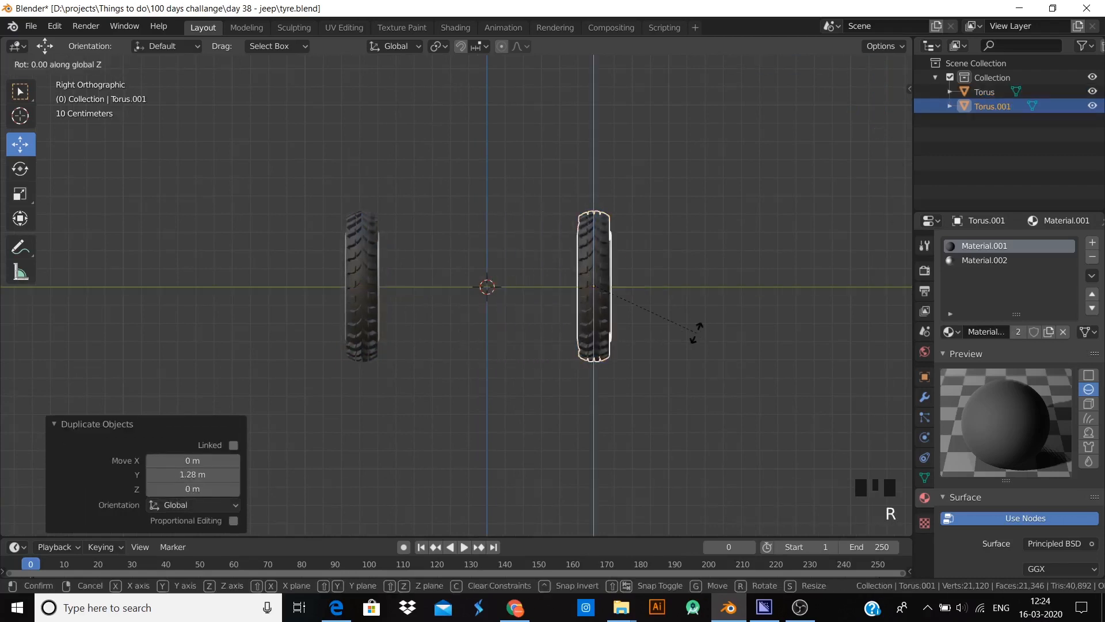
pyautogui.write('180')
pyautogui.press('Return')
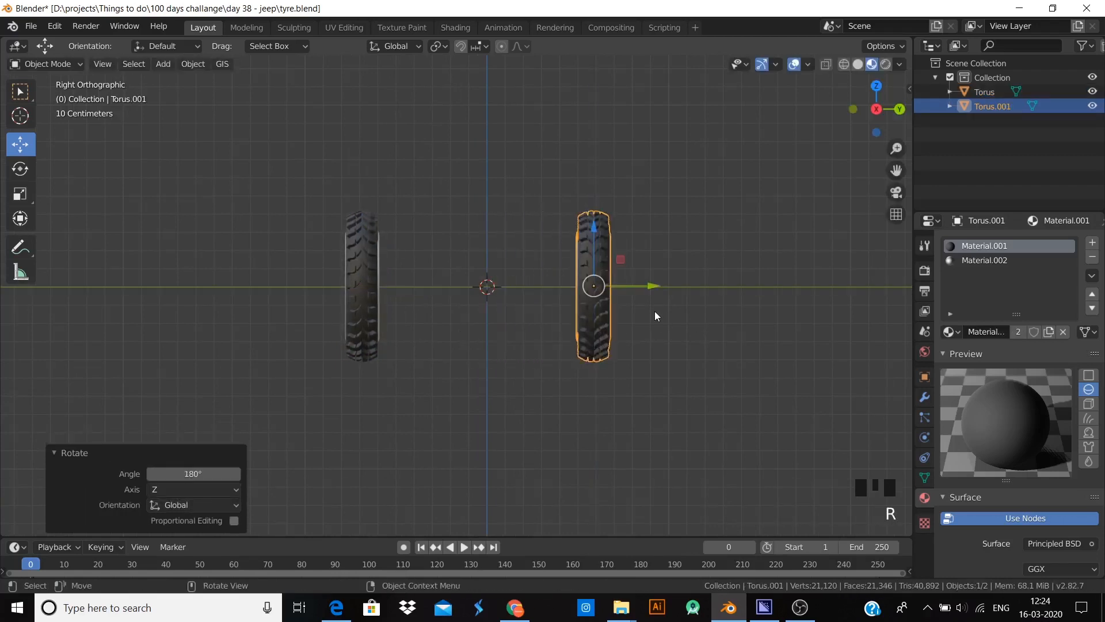
# - Shift the original wheel slightly along positive Y toward the world origin, balancing its distance with that of the duplicate
pyautogui.click(378, 320)
pyautogui.moveTo(425, 290); pyautogui.dragTo(439, 289)
pyautogui.click(509, 213)
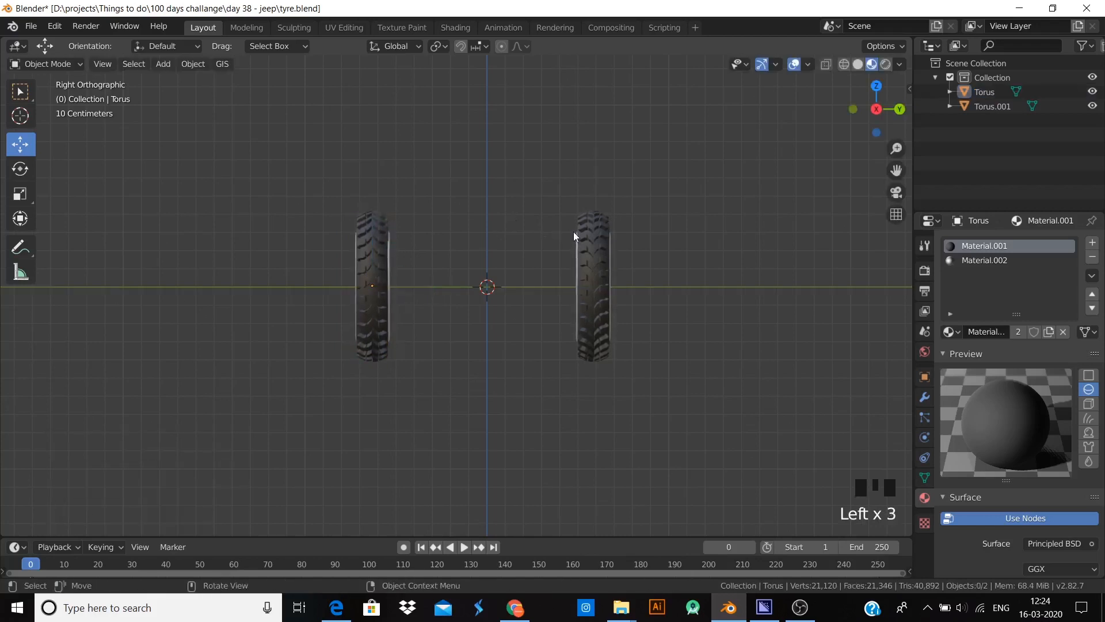
pyautogui.click(577, 231)
pyautogui.click(536, 207)
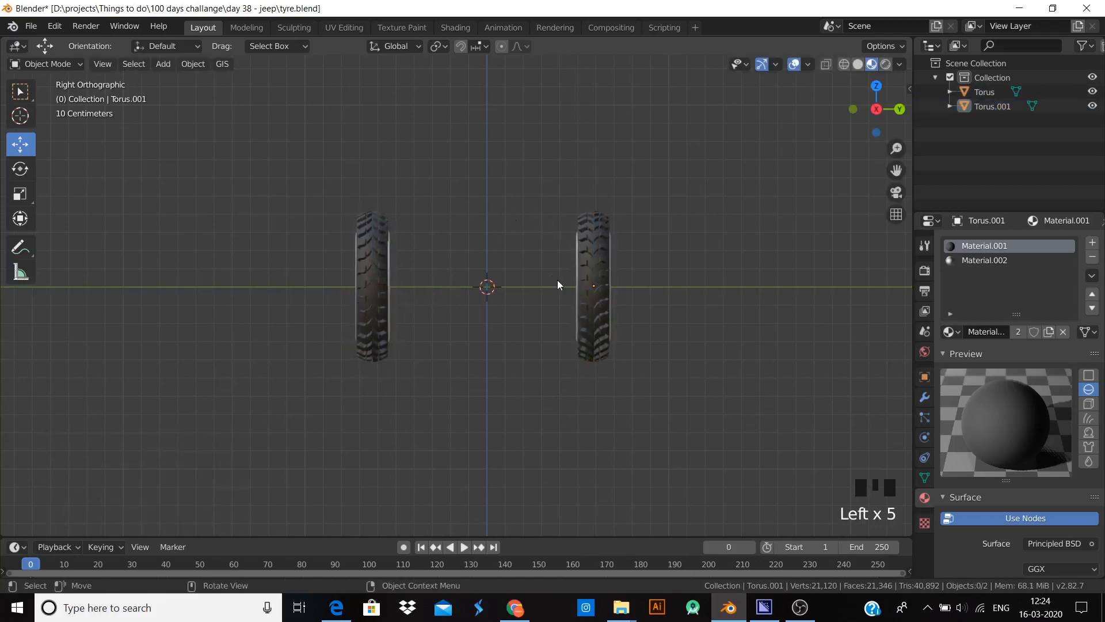
pyautogui.click(588, 271)
pyautogui.click(384, 263)
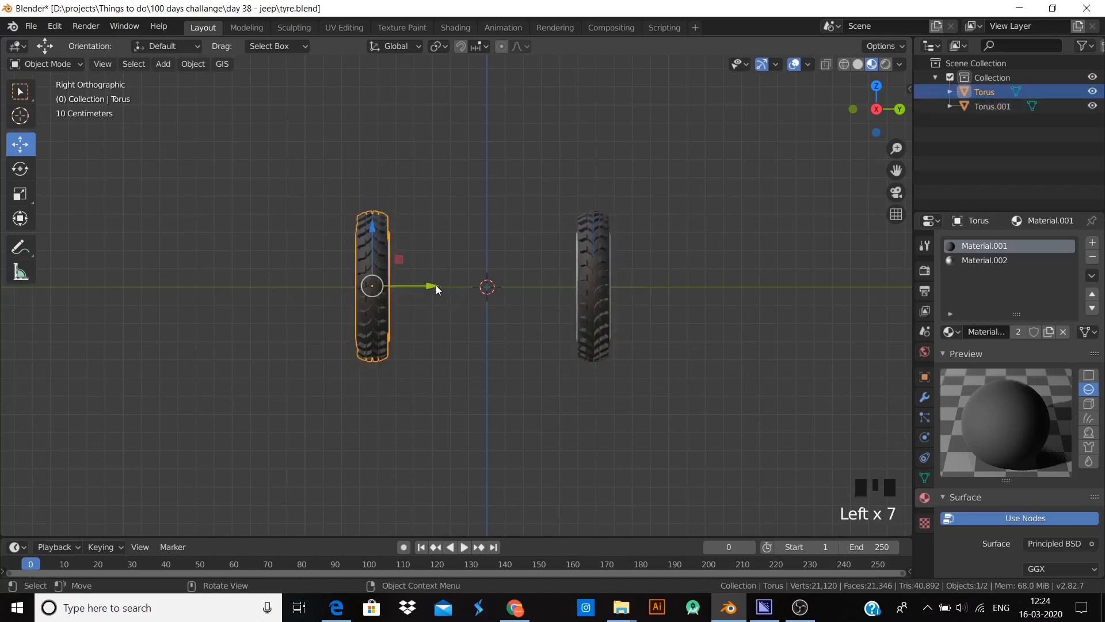
pyautogui.moveTo(436, 285); pyautogui.dragTo(439, 287)
pyautogui.click(513, 210)
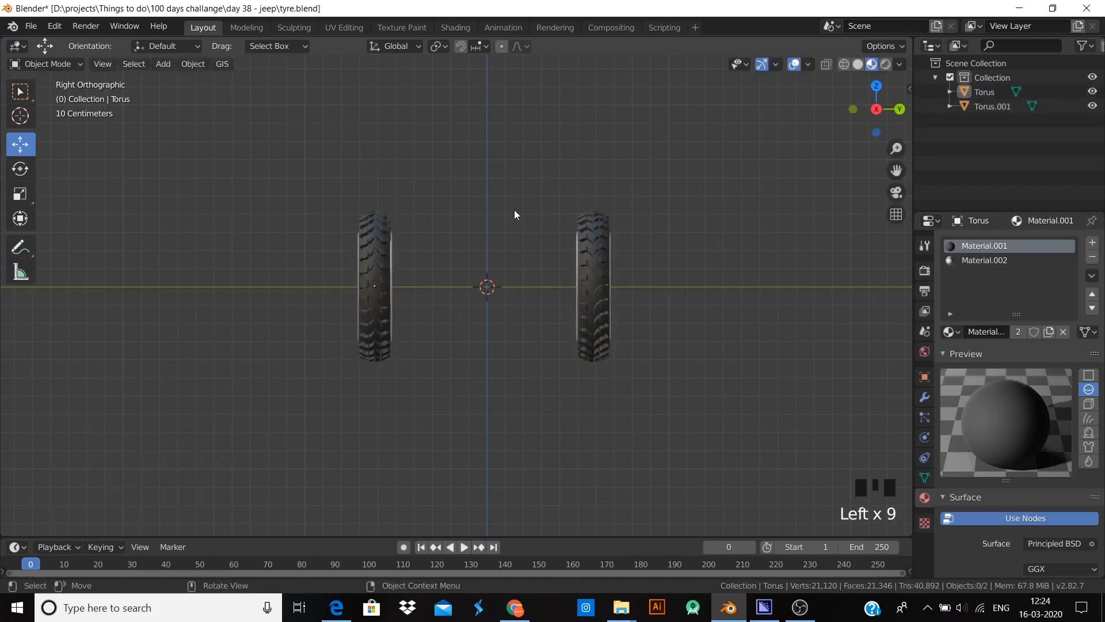
# - Examine the two opposing wheels in turn, from the right side and in an angled perspective view
pyautogui.scroll(-2, 513, 211)
pyautogui.scroll(2, 514, 209)
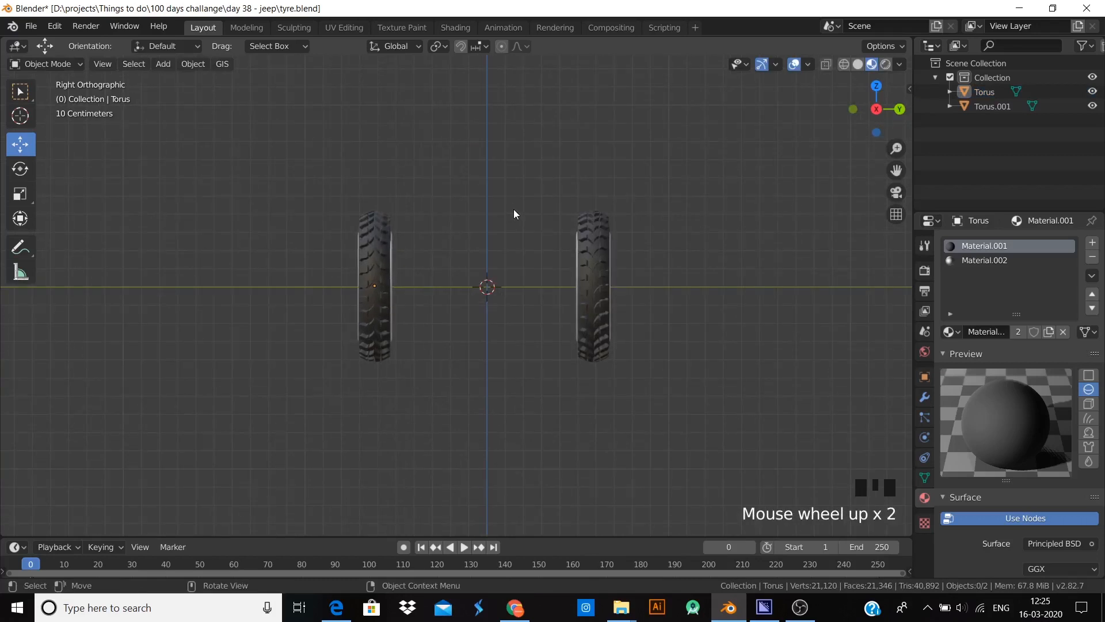
pyautogui.click(389, 300)
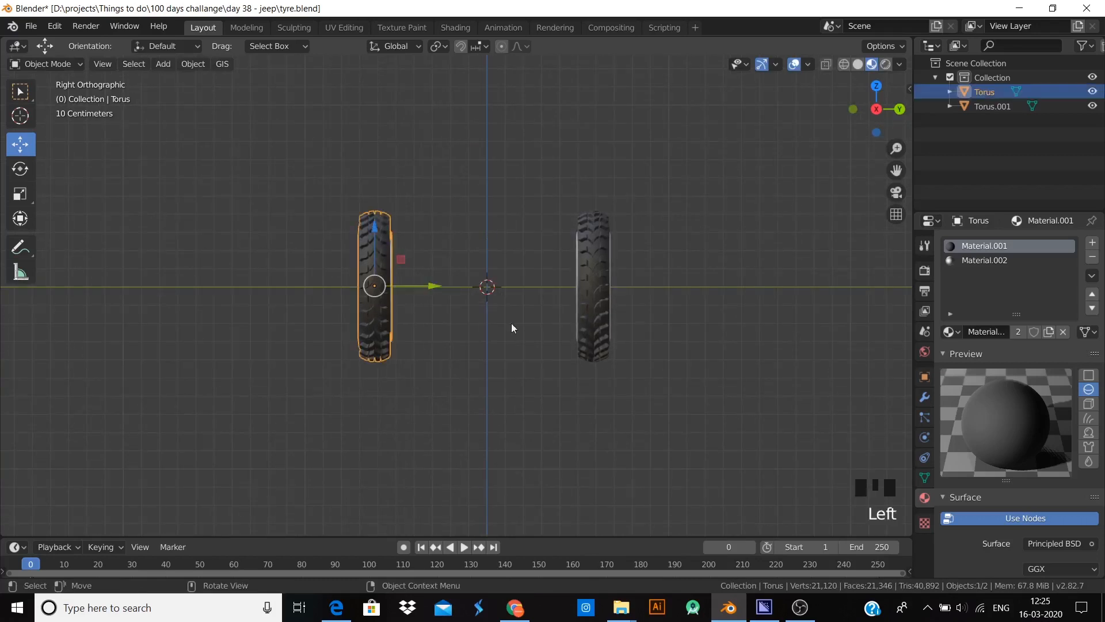
pyautogui.click(588, 303)
pyautogui.click(384, 295)
pyautogui.click(591, 281)
pyautogui.click(446, 339)
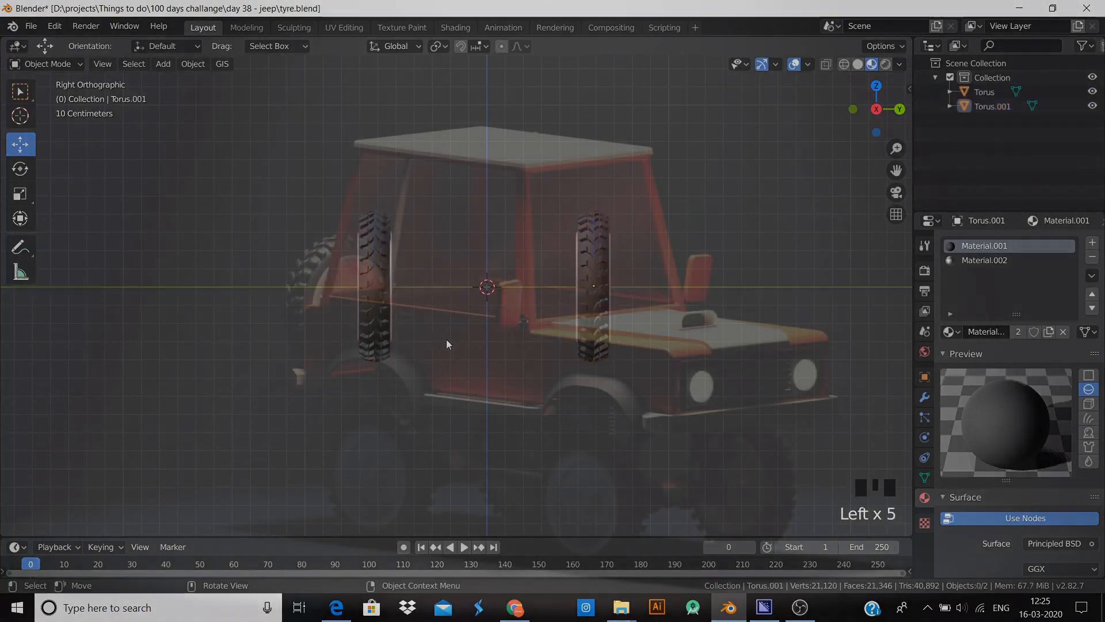
pyautogui.moveTo(447, 339); pyautogui.dragTo(501, 374, button='middle')
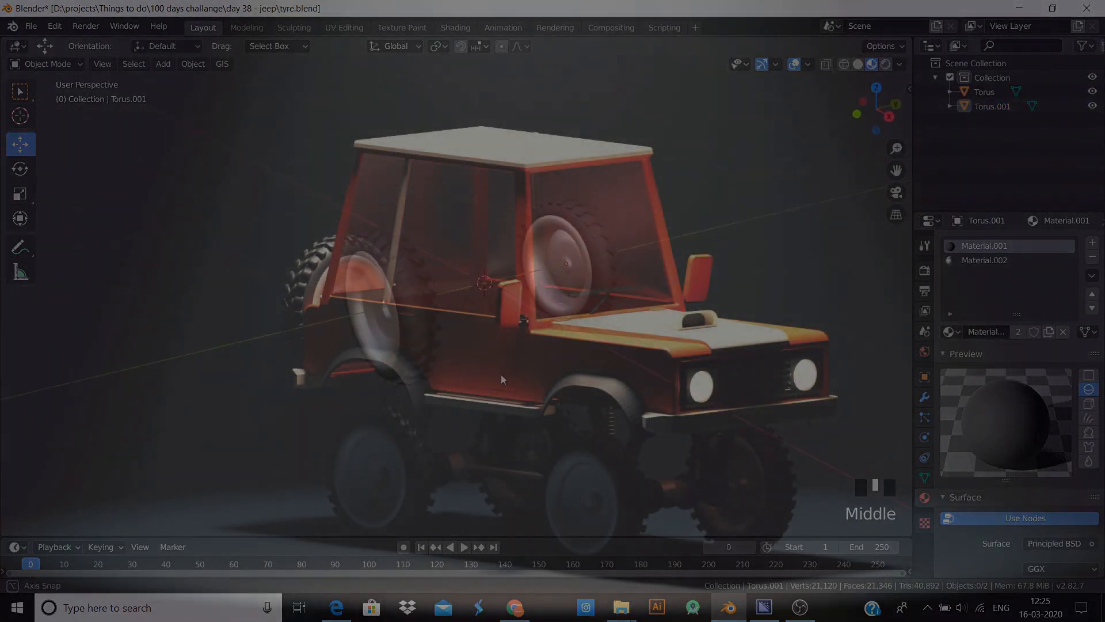
pyautogui.click(371, 321)
pyautogui.click(580, 311)
pyautogui.click(574, 395)
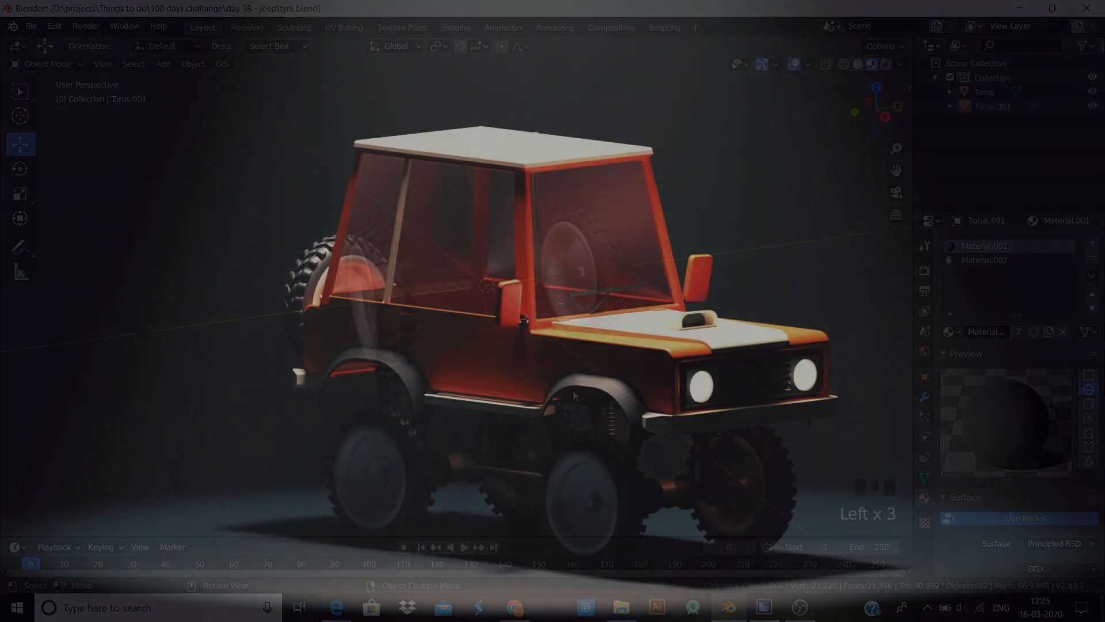